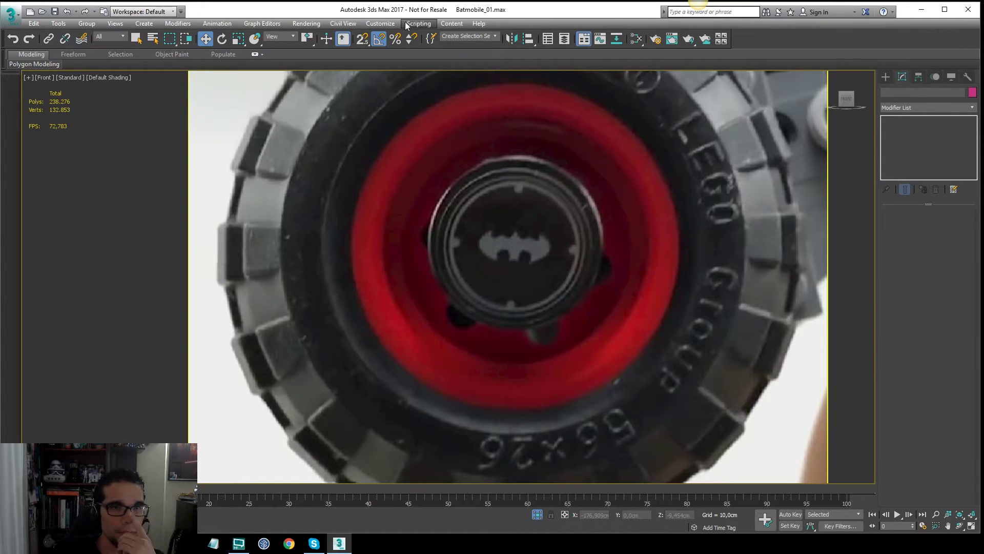
# Open the close-up wheel reference image and isolate the selected tire segments in wireframe display
pyautogui.click(306, 23)
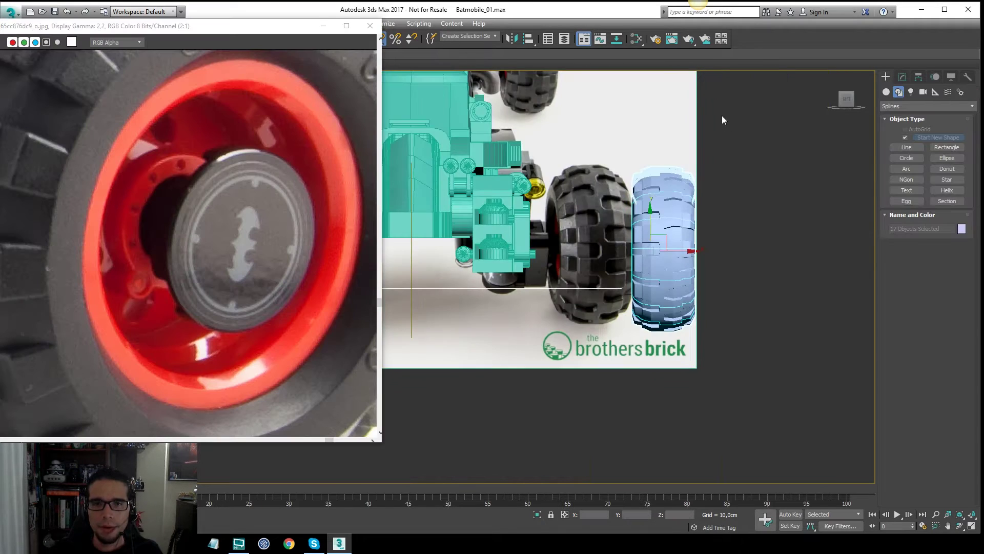
pyautogui.hotkey('alt', 'q')
pyautogui.press('F3')
pyautogui.moveTo(793, 202); pyautogui.dragTo(779, 192, button='middle')
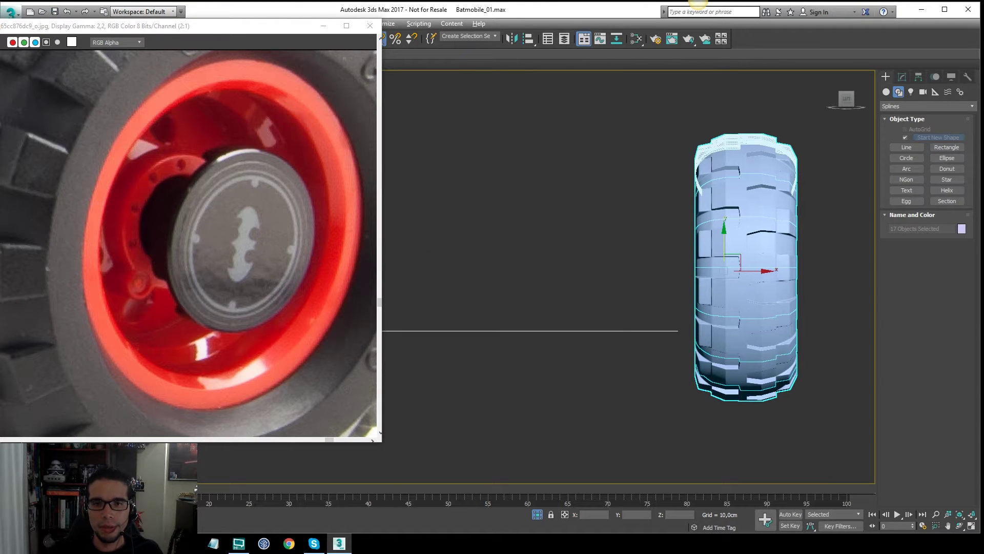
pyautogui.keyDown('alt'); pyautogui.click(652, 331); pyautogui.keyUp('alt')
pyautogui.moveTo(652, 282); pyautogui.dragTo(572, 275, button='middle')
pyautogui.press('Delete')
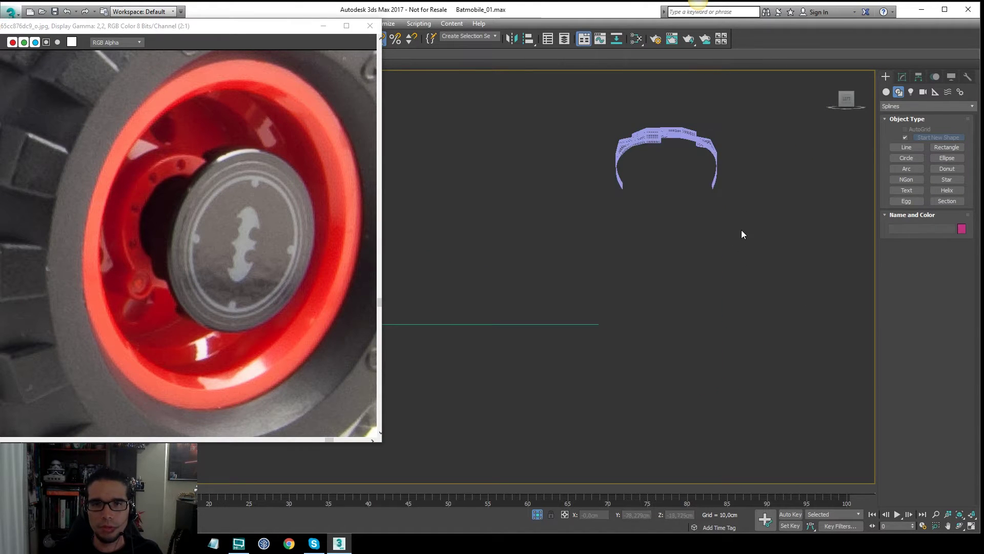
pyautogui.hotkey('ctrl', 'z')
pyautogui.press('Delete')
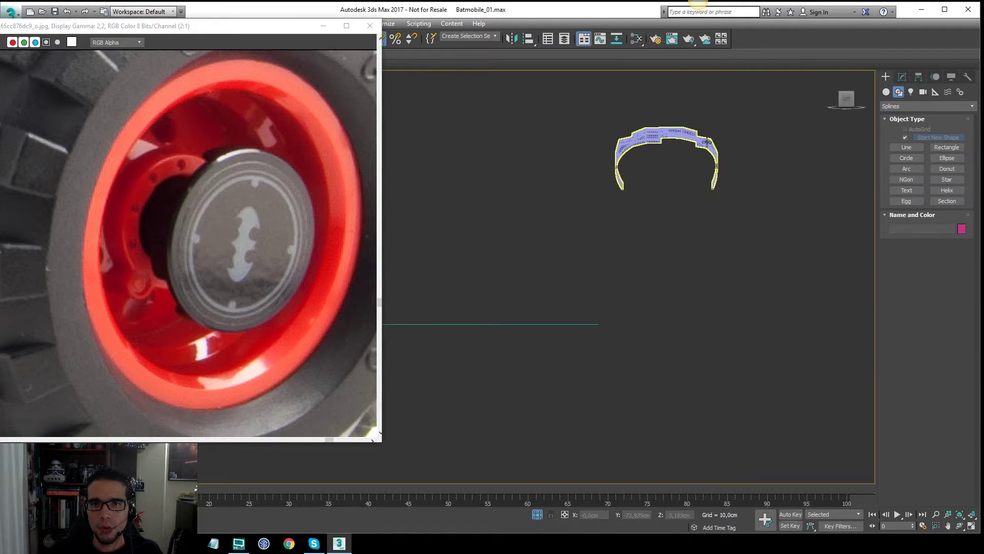
pyautogui.click(707, 148)
pyautogui.click(902, 77)
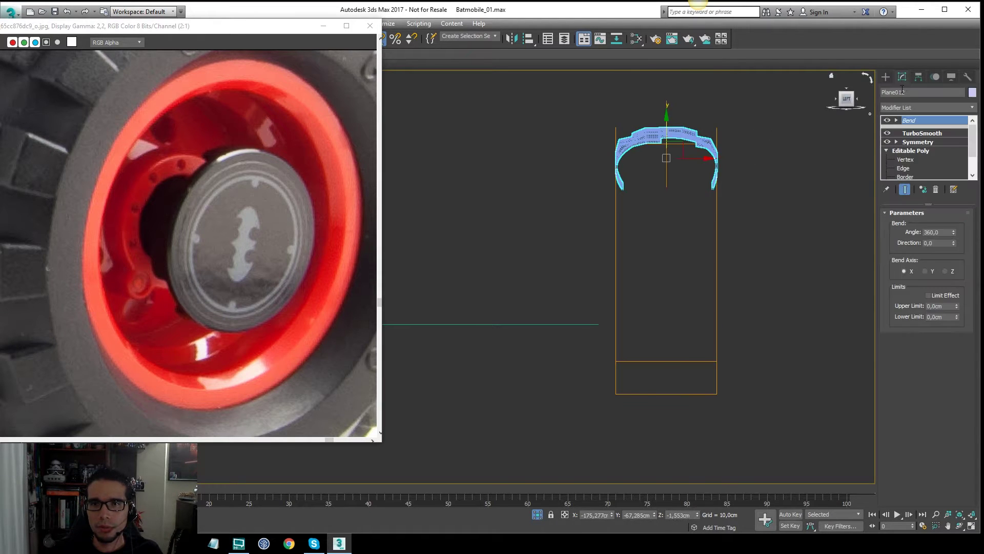
pyautogui.click(887, 120)
pyautogui.click(783, 169)
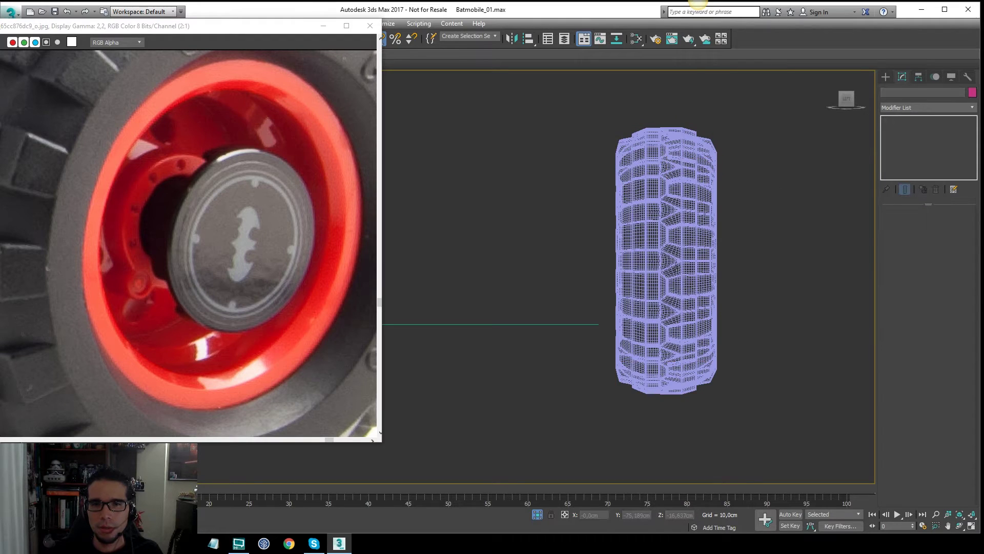
# Start a Line spline at the tire's outer side edge, tracing the rim's short vertical lip, bevel and long horizontal run inward
pyautogui.scroll(2, 696, 218)
pyautogui.click(886, 77)
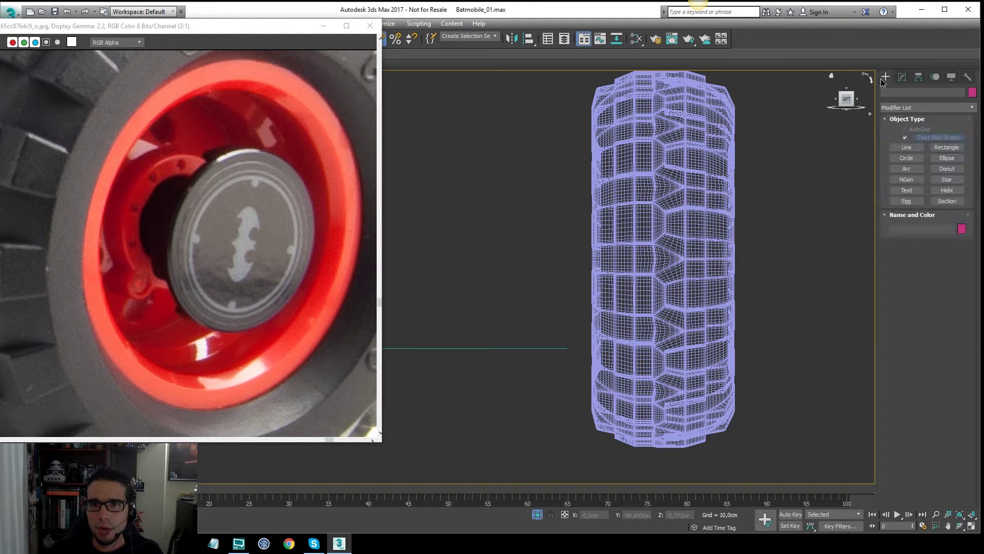
pyautogui.click(947, 147)
pyautogui.scroll(2, 694, 226)
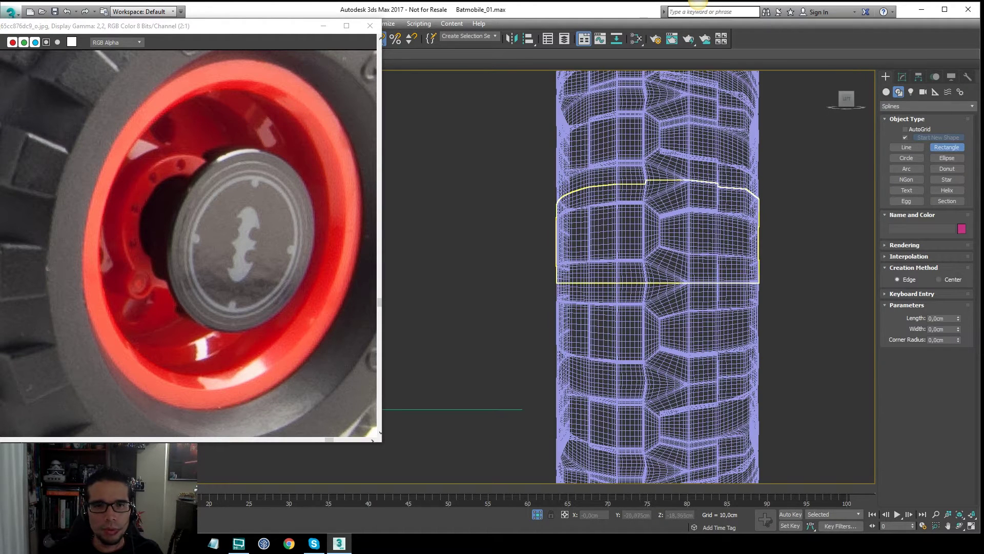
pyautogui.click(906, 148)
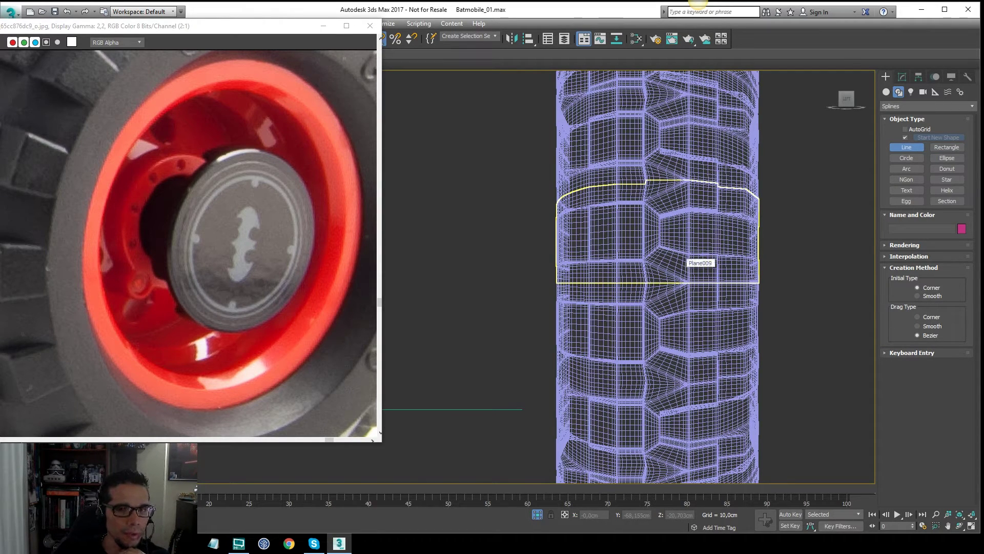
pyautogui.moveTo(742, 257); pyautogui.dragTo(747, 210, button='middle')
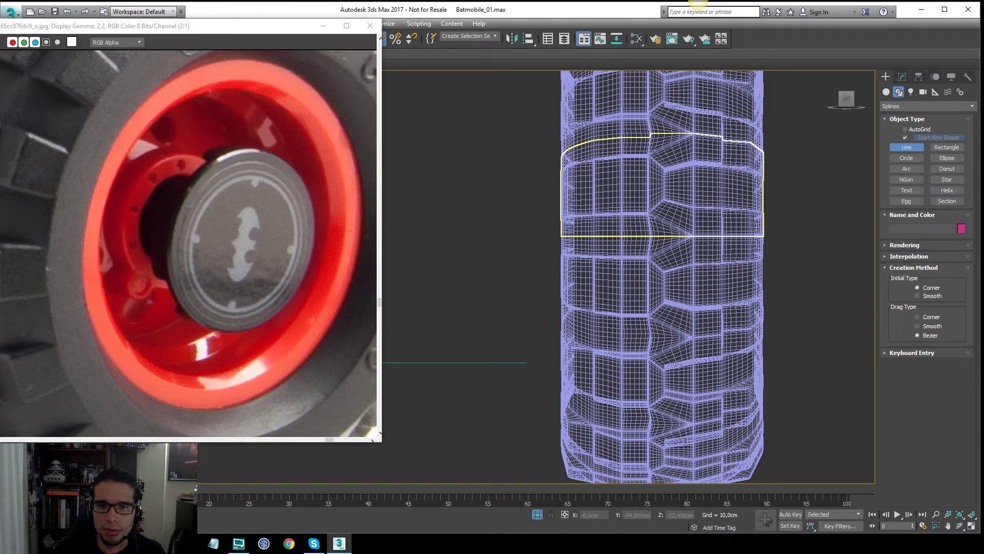
pyautogui.moveTo(749, 240); pyautogui.dragTo(749, 236, button='middle')
pyautogui.scroll(2, 749, 236)
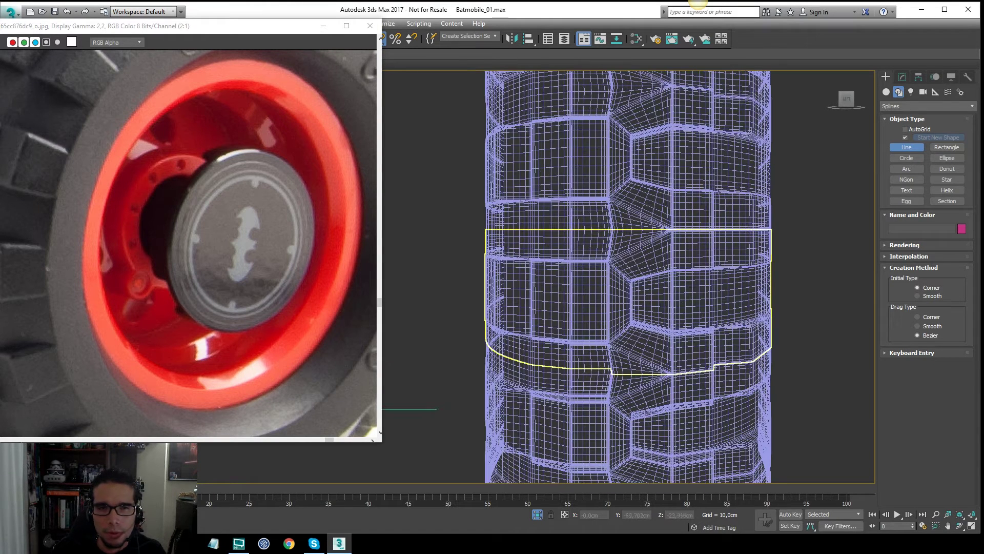
pyautogui.click(772, 230)
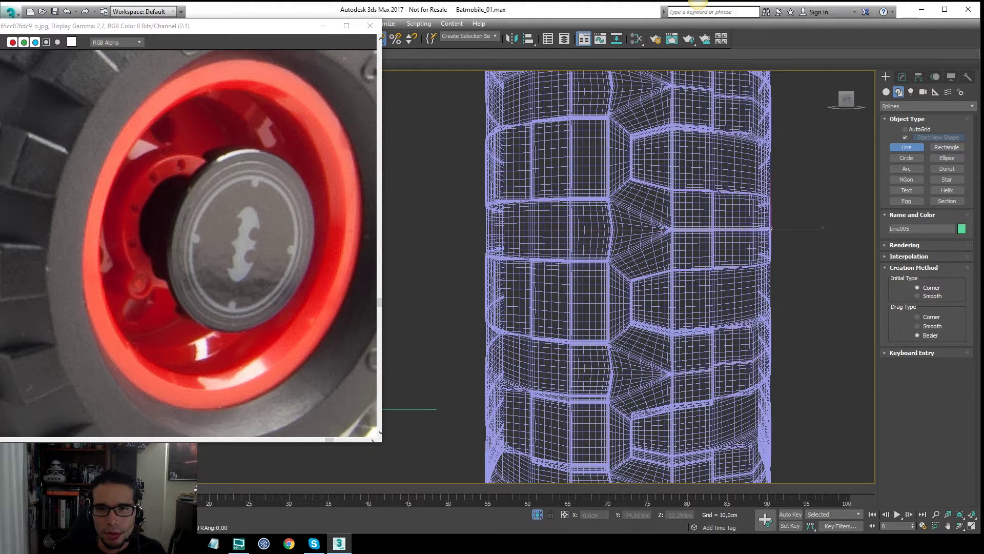
pyautogui.click(771, 218)
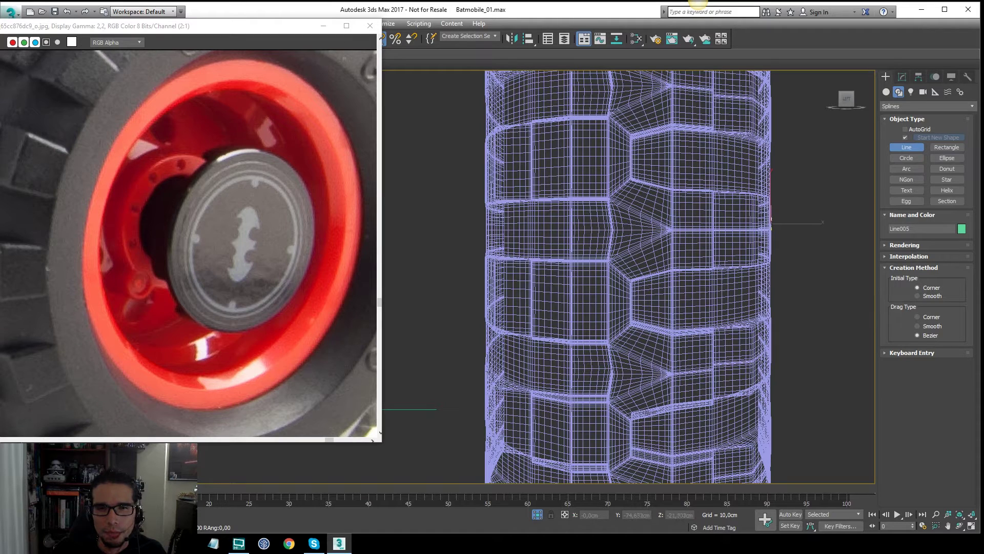
pyautogui.click(759, 210)
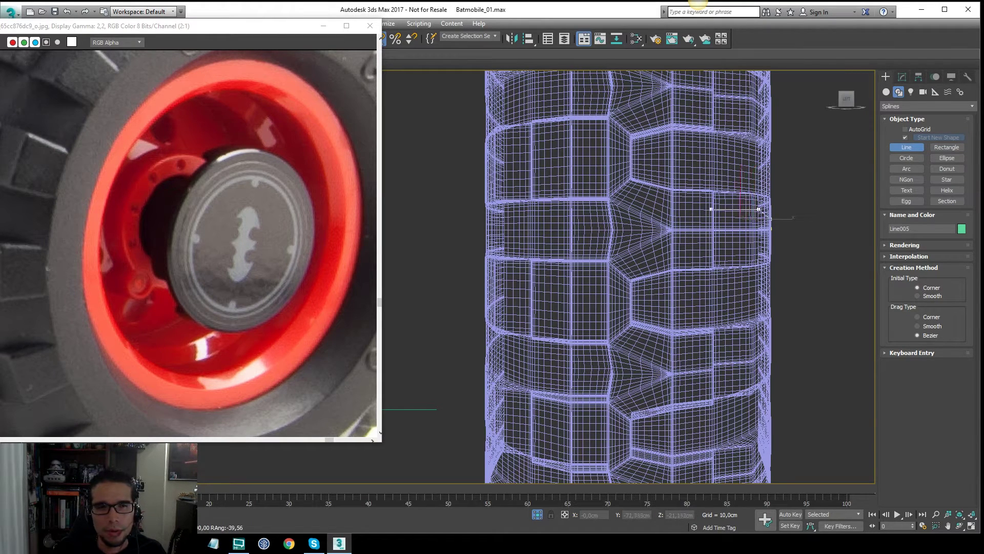
pyautogui.click(690, 209)
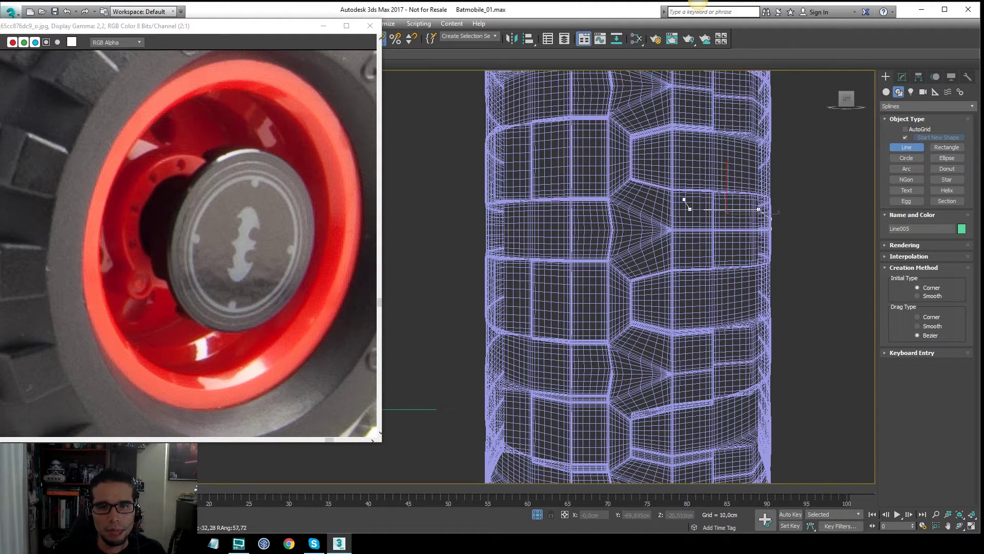
# Finish the rim profile spline with a short slope, a horizontal run, a vertical rise and a squared notch, leaving it open
pyautogui.click(684, 199)
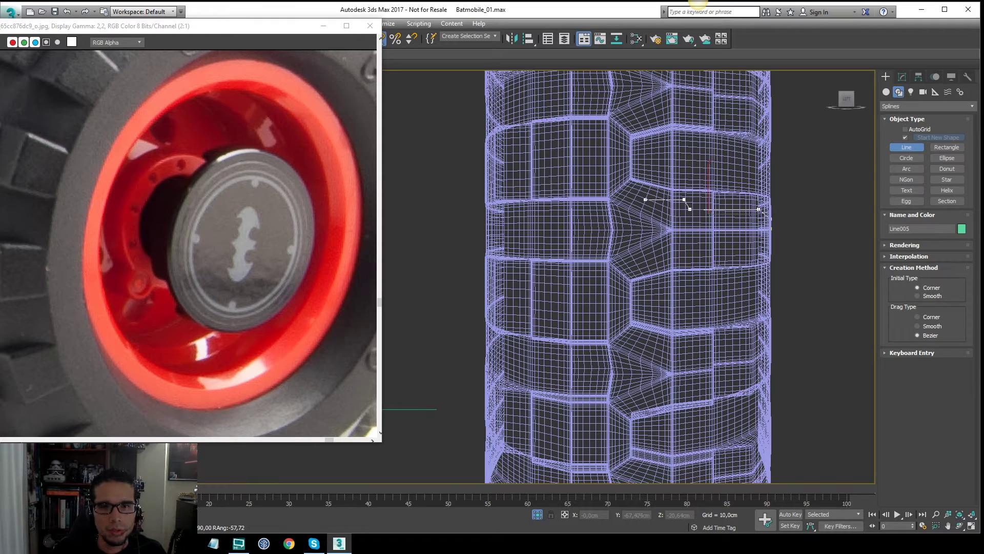
pyautogui.click(641, 199)
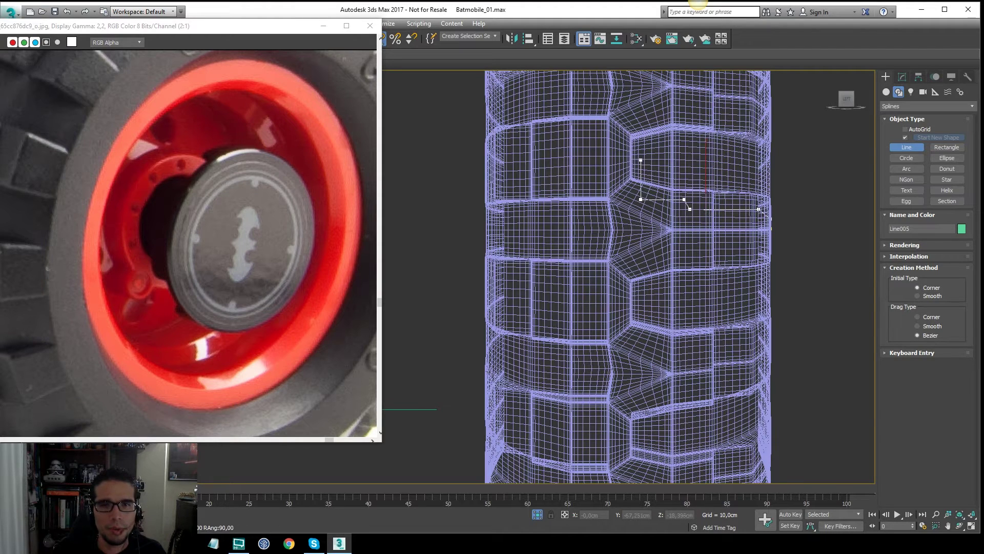
pyautogui.click(641, 167)
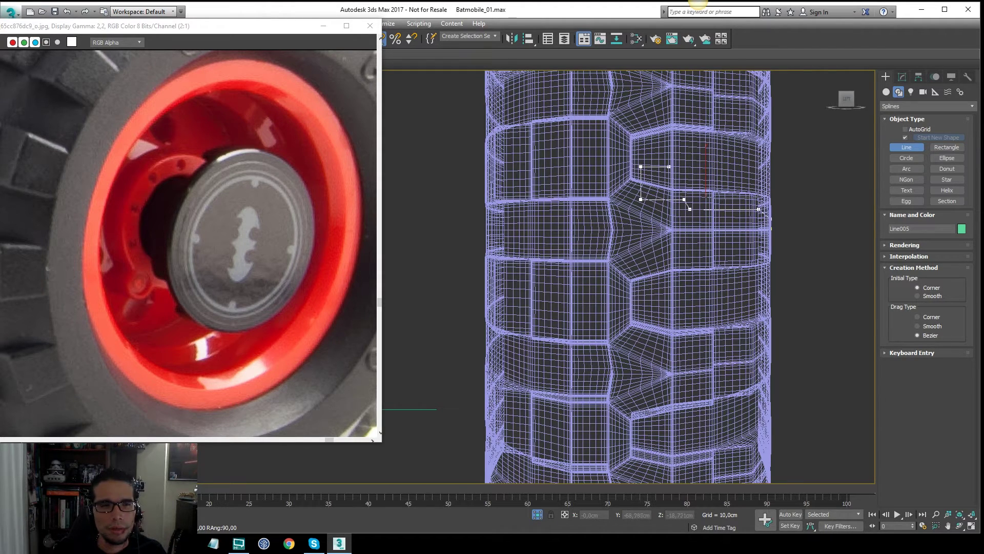
pyautogui.click(665, 167)
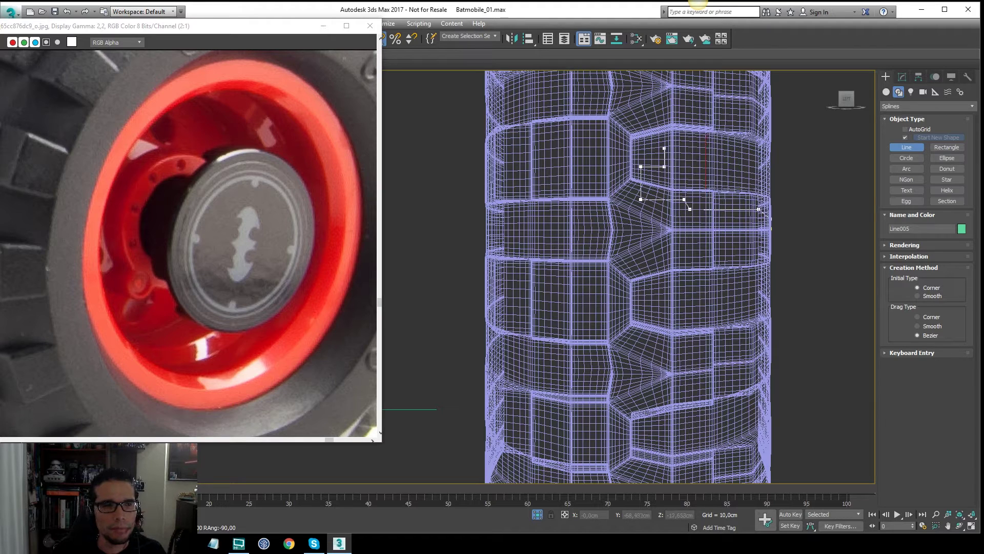
pyautogui.click(665, 147)
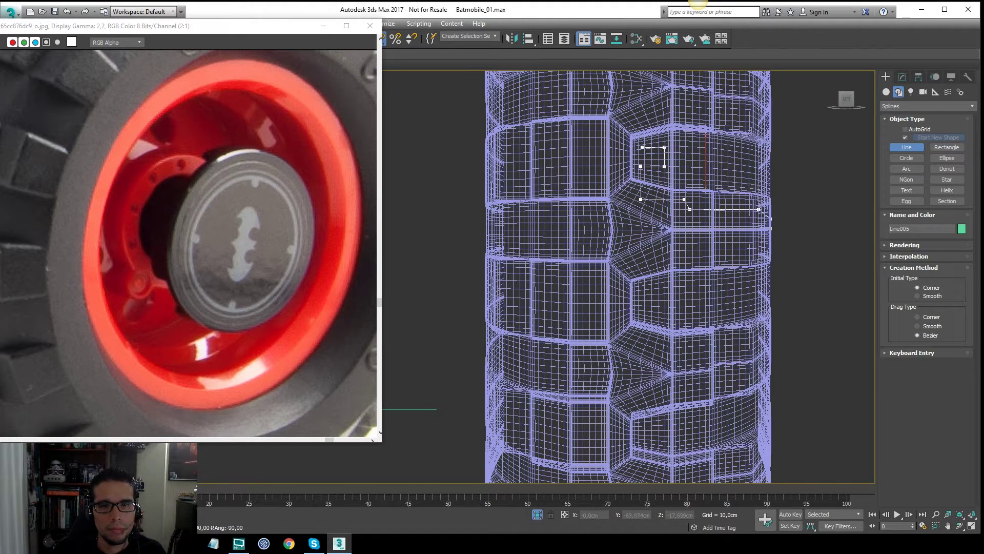
pyautogui.click(638, 148)
pyautogui.rightClick(720, 164)
# Move the rim profile spline horizontally out of the tire into the empty space beside it and deselect it
pyautogui.scroll(-4, 704, 203)
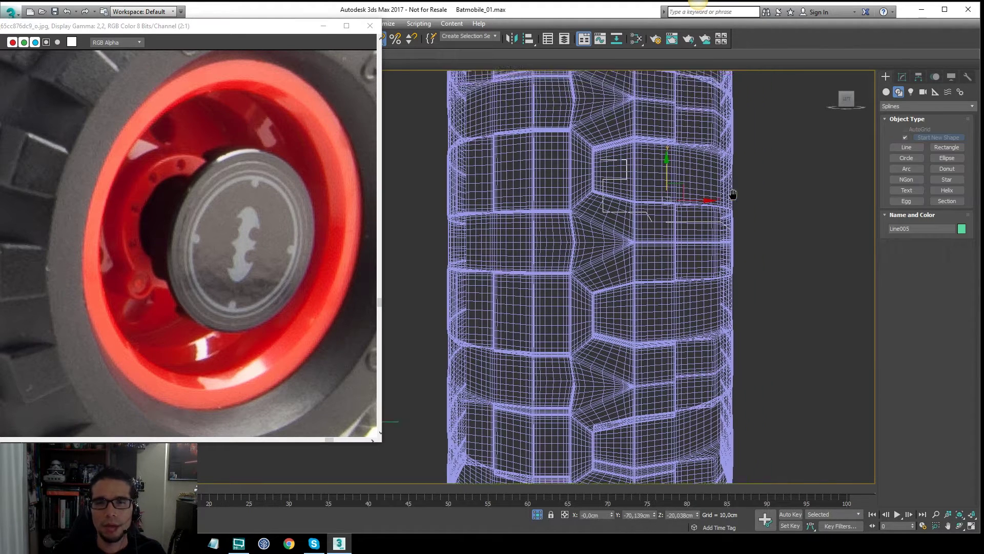
pyautogui.moveTo(704, 202); pyautogui.dragTo(808, 203)
pyautogui.click(796, 213)
pyautogui.scroll(4, 797, 214)
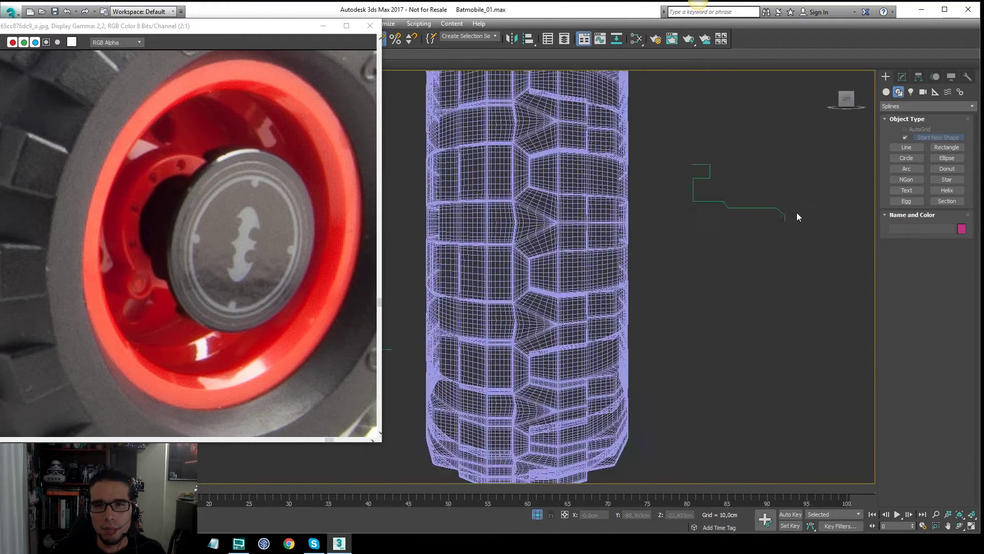
pyautogui.moveTo(738, 248); pyautogui.dragTo(713, 311, button='middle')
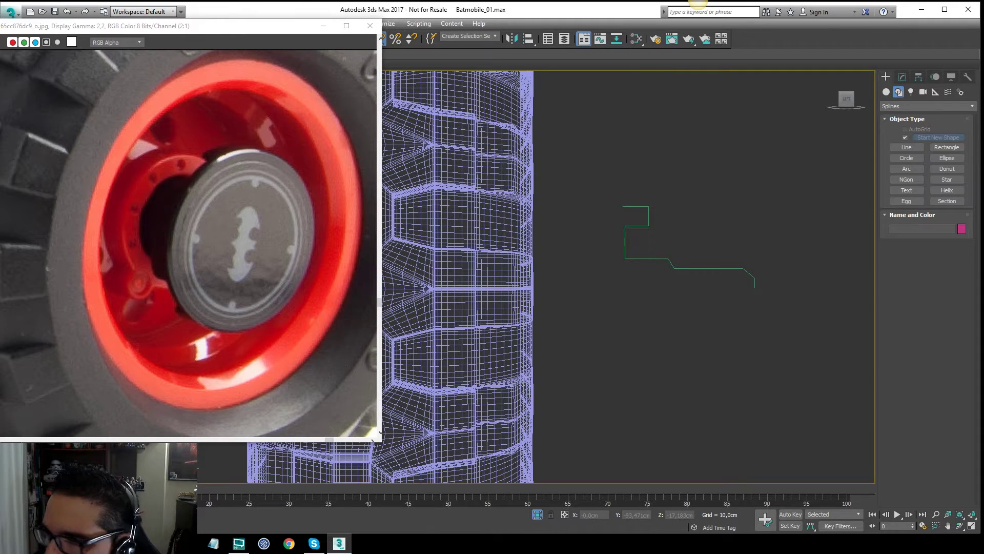
pyautogui.moveTo(314, 343); pyautogui.dragTo(314, 344)
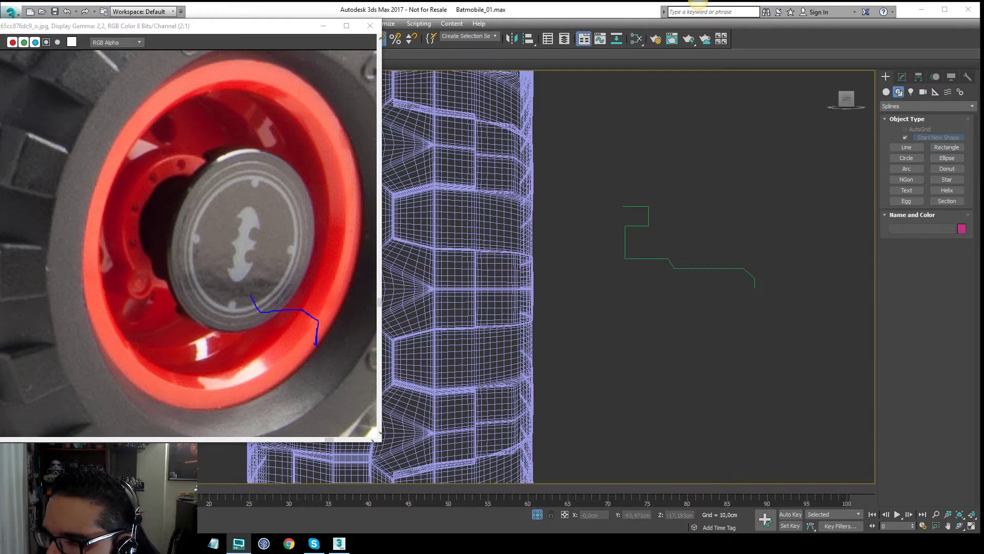
pyautogui.moveTo(185, 298)
pyautogui.mouseDown()
pyautogui.moveTo(170, 242)
pyautogui.moveTo(229, 188)
pyautogui.mouseUp()
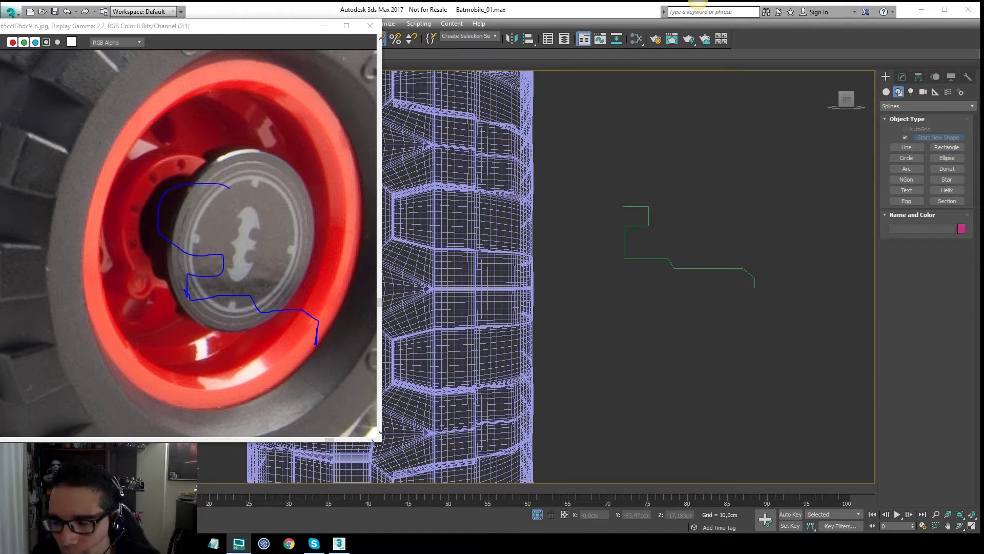
pyautogui.press('Escape')
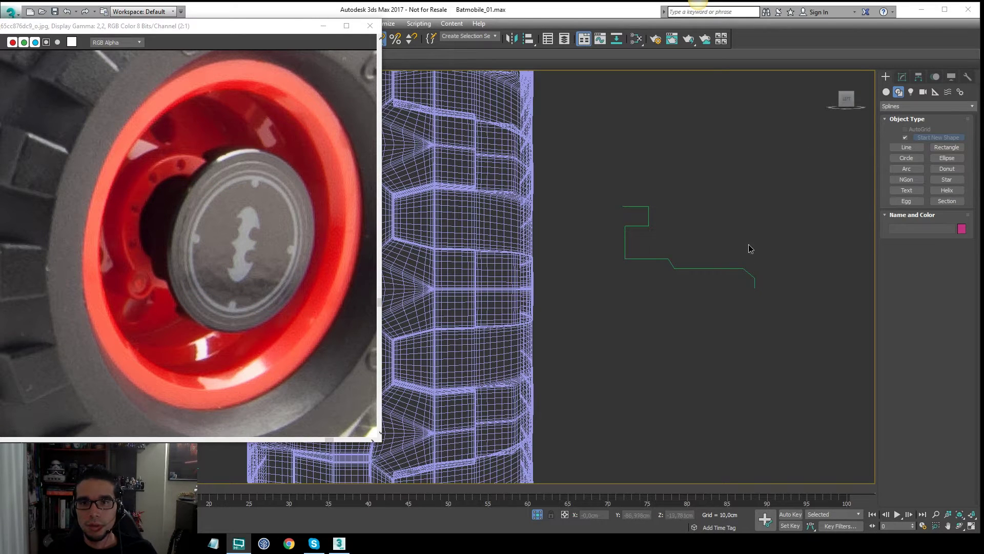
# Select the rim profile spline and, in the Front view, move it close beside the tire ring
pyautogui.rightClick(751, 220)
pyautogui.scroll(-3, 753, 207)
pyautogui.moveTo(777, 184)
pyautogui.keyDown('alt'); pyautogui.mouseDown(button='middle')
pyautogui.moveTo(682, 210)
pyautogui.moveTo(765, 182)
pyautogui.mouseUp(button='middle'); pyautogui.keyUp('alt')
pyautogui.press('f')
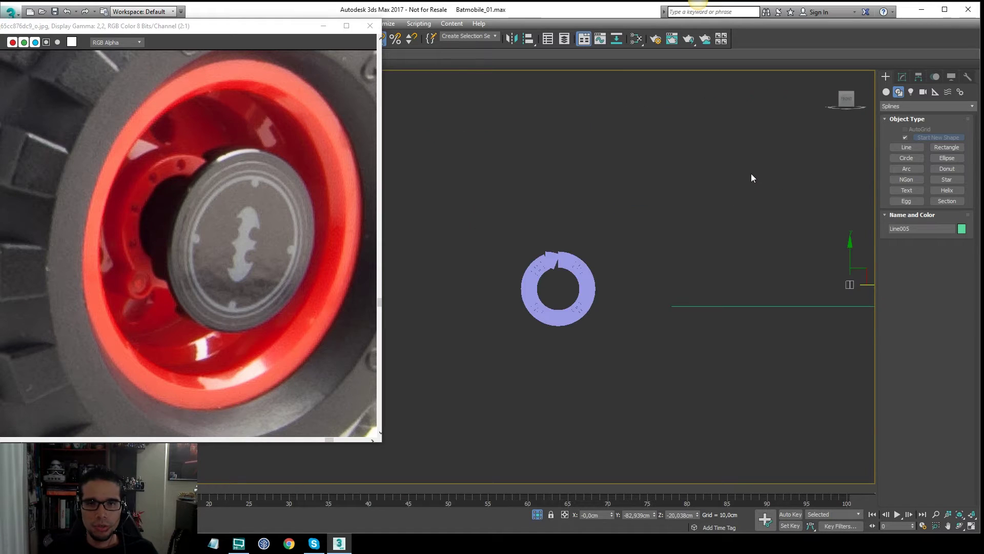
pyautogui.moveTo(845, 248); pyautogui.dragTo(802, 240, button='middle')
pyautogui.moveTo(814, 253); pyautogui.dragTo(585, 273)
pyautogui.scroll(4, 516, 235)
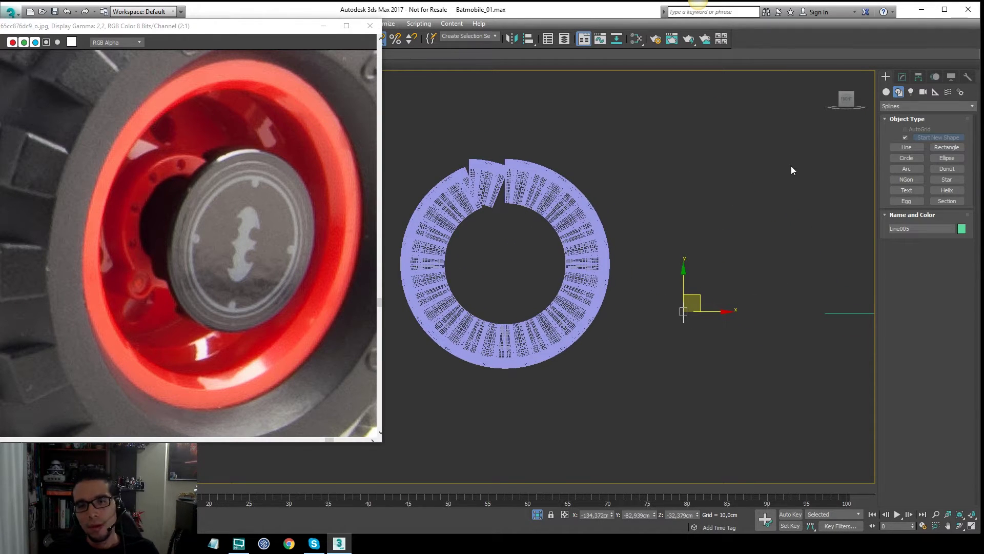
# Apply a Lathe modifier to the rim profile spline and set its revolve direction to X
pyautogui.click(903, 77)
pyautogui.click(925, 106)
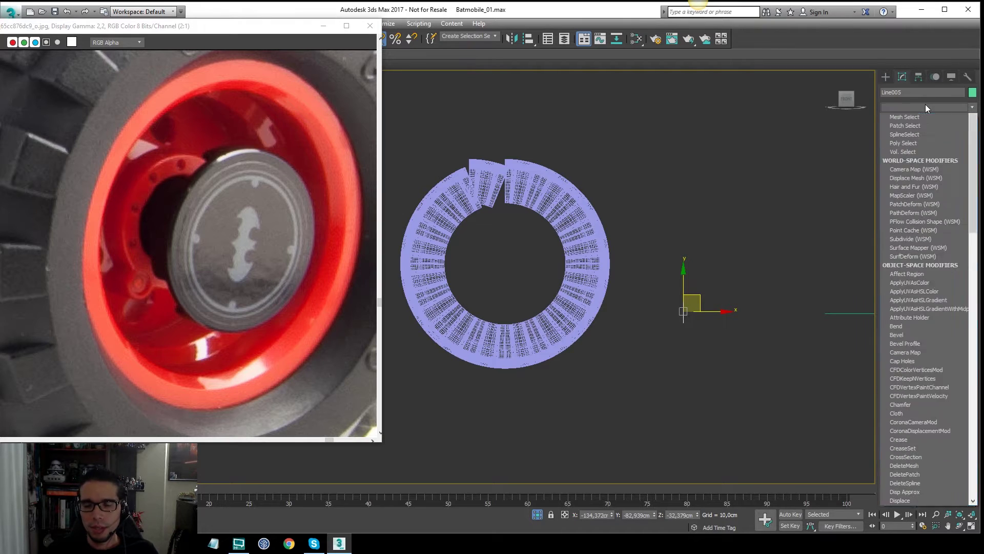
pyautogui.press('l')
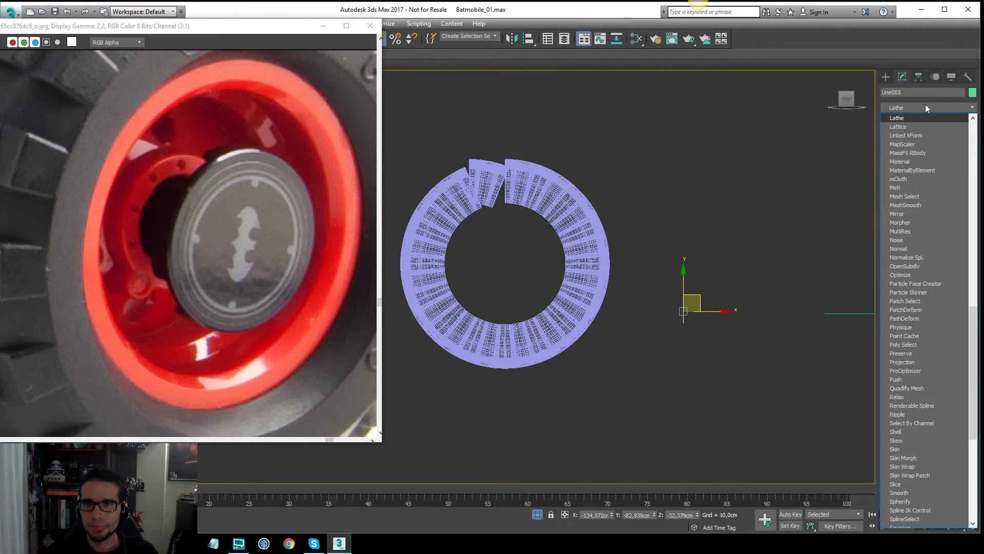
pyautogui.press('Return')
pyautogui.keyDown('alt'); pyautogui.moveTo(765, 303); pyautogui.dragTo(687, 302, button='middle'); pyautogui.keyUp('alt')
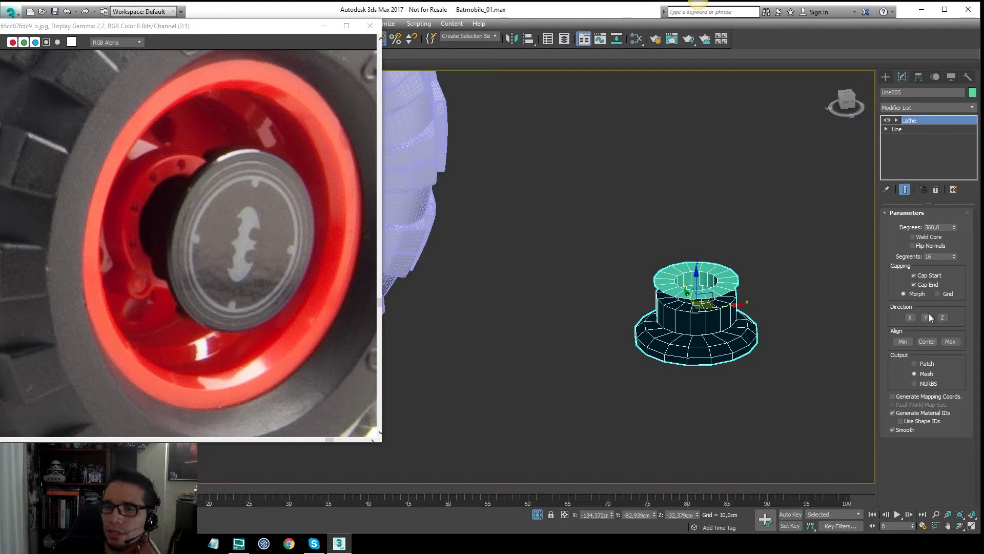
pyautogui.click(910, 317)
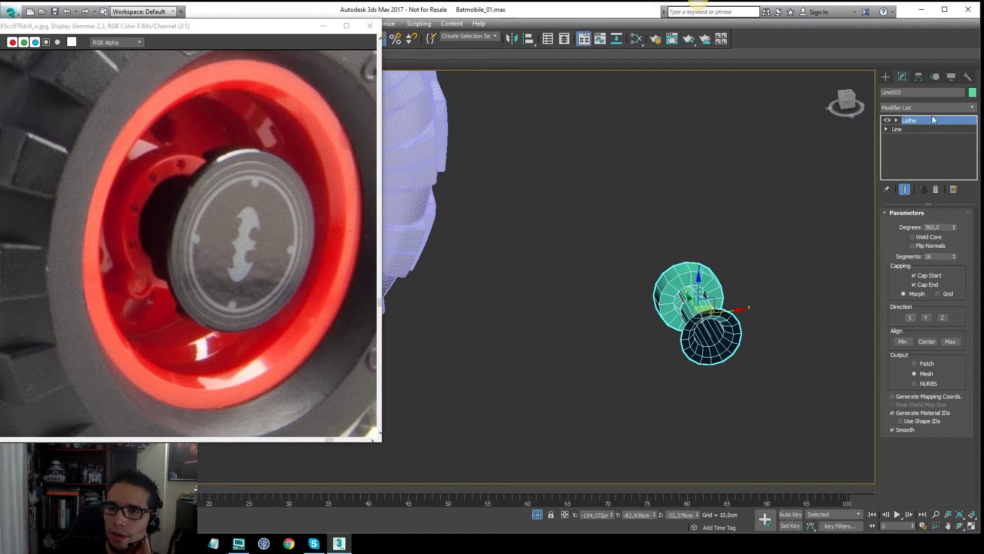
# Move the Lathe axis vertically away from the profile so the revolved shape opens into a wide rim
pyautogui.click(912, 130)
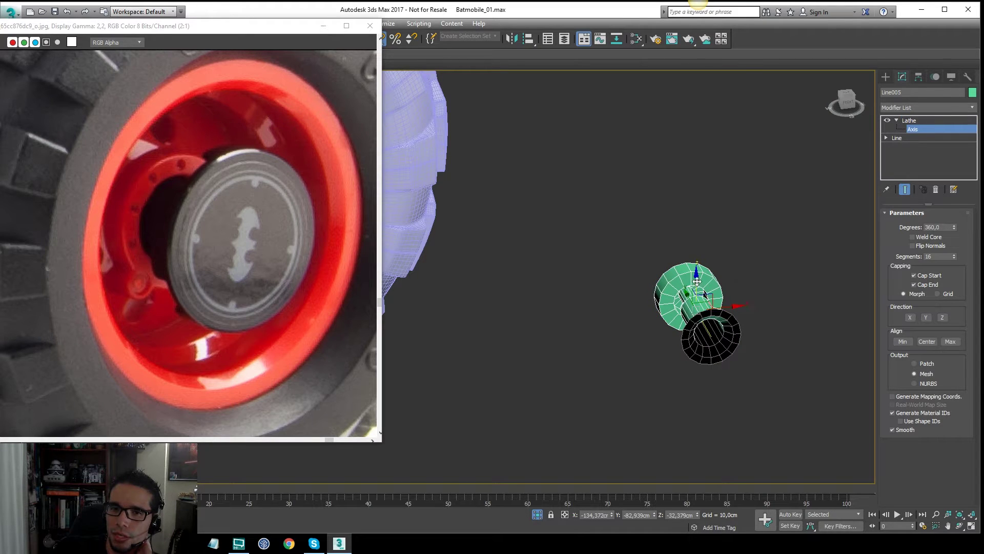
pyautogui.moveTo(698, 287); pyautogui.dragTo(702, 199)
pyautogui.keyDown('alt'); pyautogui.moveTo(719, 226); pyautogui.dragTo(785, 194, button='middle'); pyautogui.keyUp('alt')
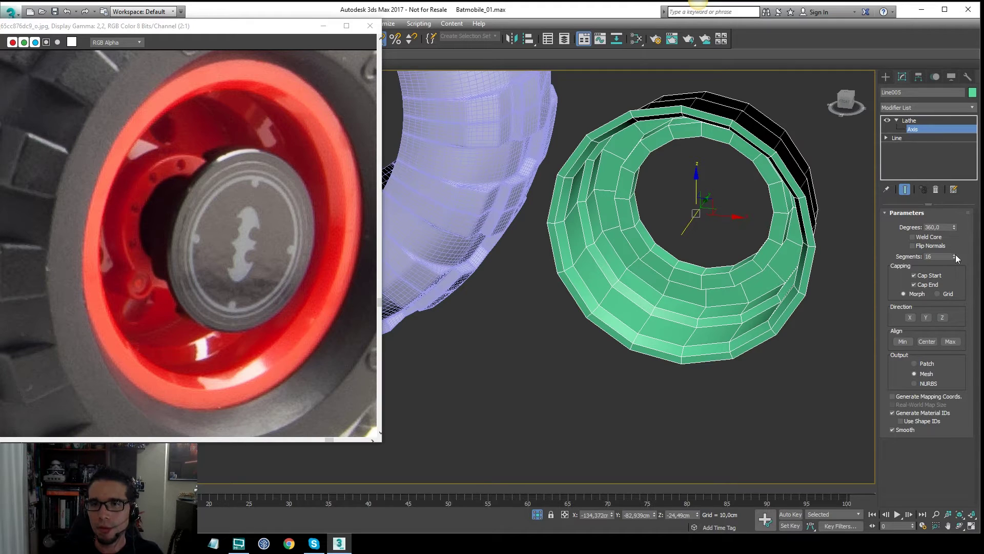
# Set the rim's Lathe segments to 60, leave the Axis level, and turn off the edged-face display
pyautogui.write('6')
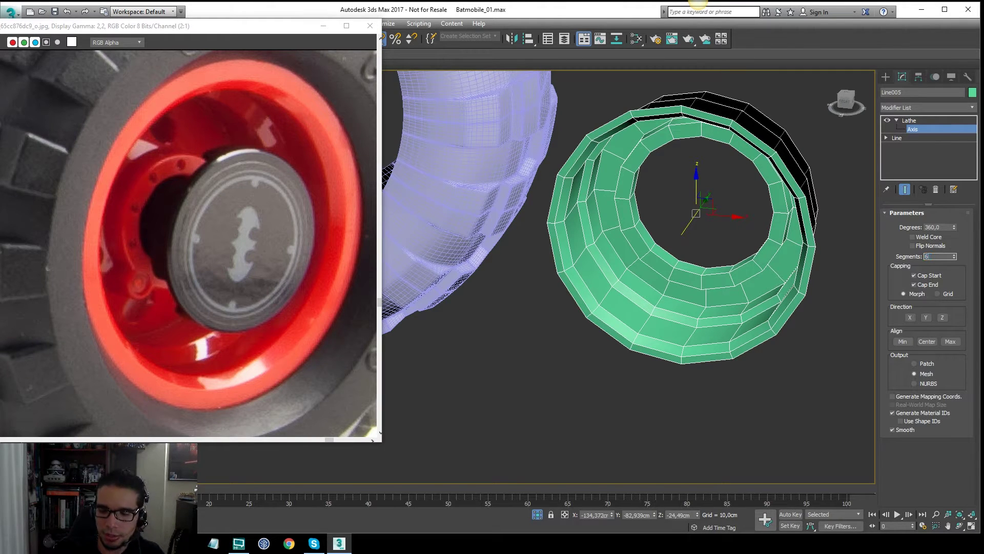
pyautogui.write('0')
pyautogui.press('Return')
pyautogui.click(921, 123)
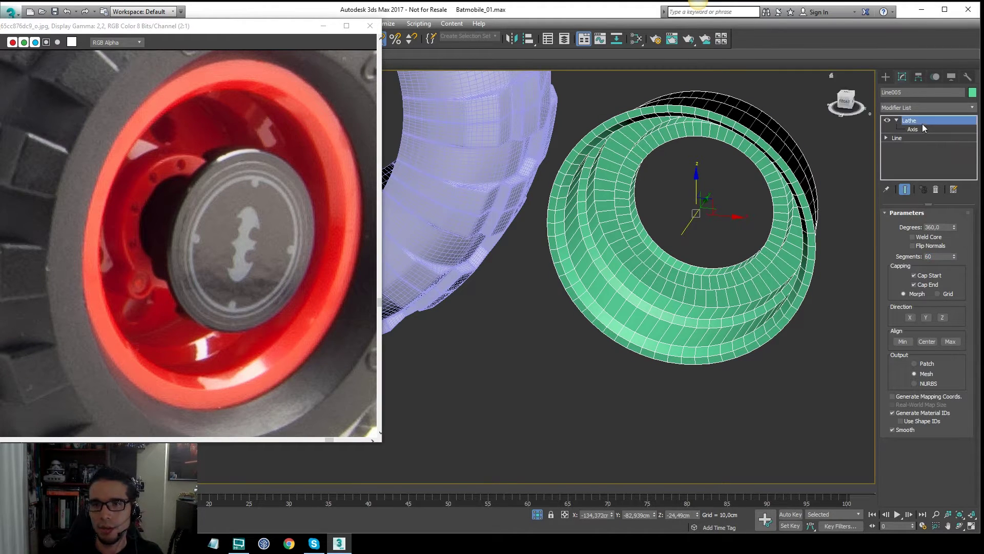
pyautogui.moveTo(709, 173); pyautogui.dragTo(744, 243, button='middle')
pyautogui.press('F4')
pyautogui.scroll(-3, 717, 177)
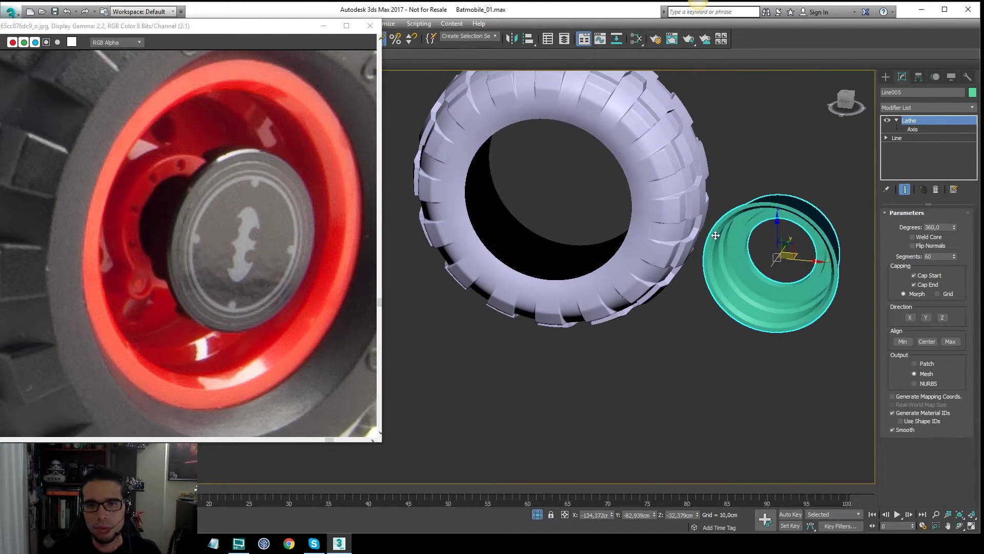
# Select all the tire tread pieces together and group them under the name Tyre
pyautogui.scroll(-3, 695, 197)
pyautogui.moveTo(696, 198)
pyautogui.mouseDown(button='middle')
pyautogui.moveTo(707, 234)
pyautogui.moveTo(675, 243)
pyautogui.mouseUp(button='middle')
pyautogui.press('F3')
pyautogui.moveTo(693, 117)
pyautogui.mouseDown()
pyautogui.moveTo(532, 337)
pyautogui.moveTo(514, 304)
pyautogui.mouseUp()
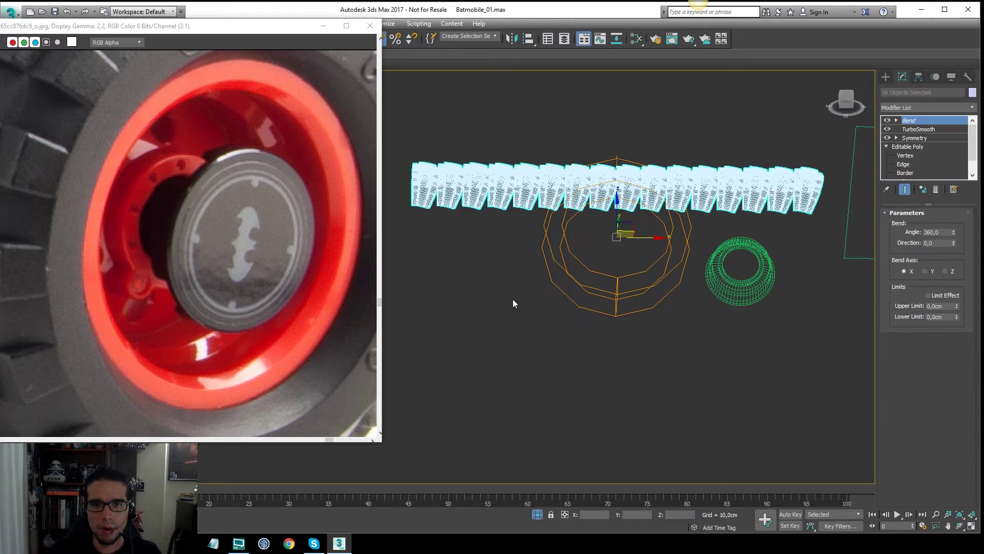
pyautogui.moveTo(150, 27); pyautogui.dragTo(165, 77)
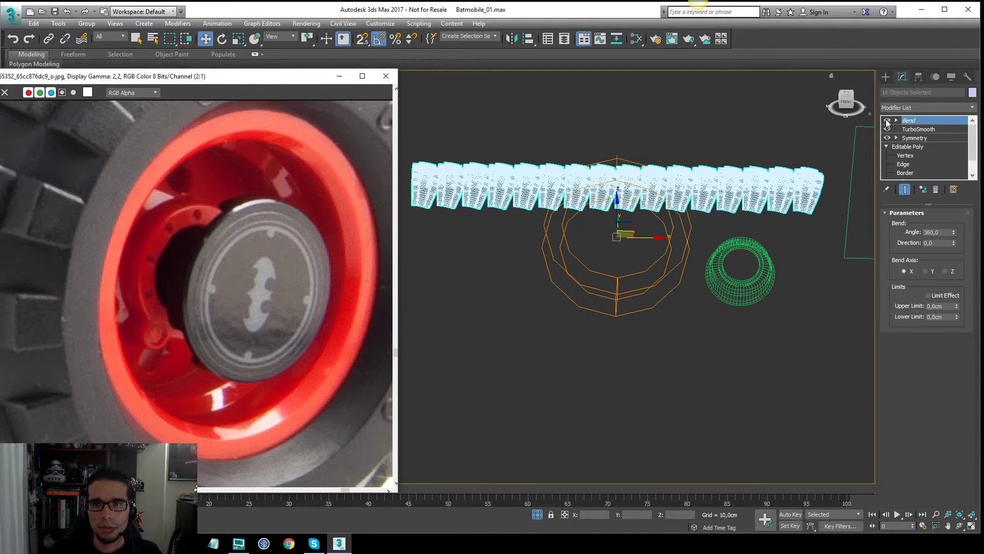
pyautogui.click(887, 120)
pyautogui.click(887, 121)
pyautogui.click(86, 23)
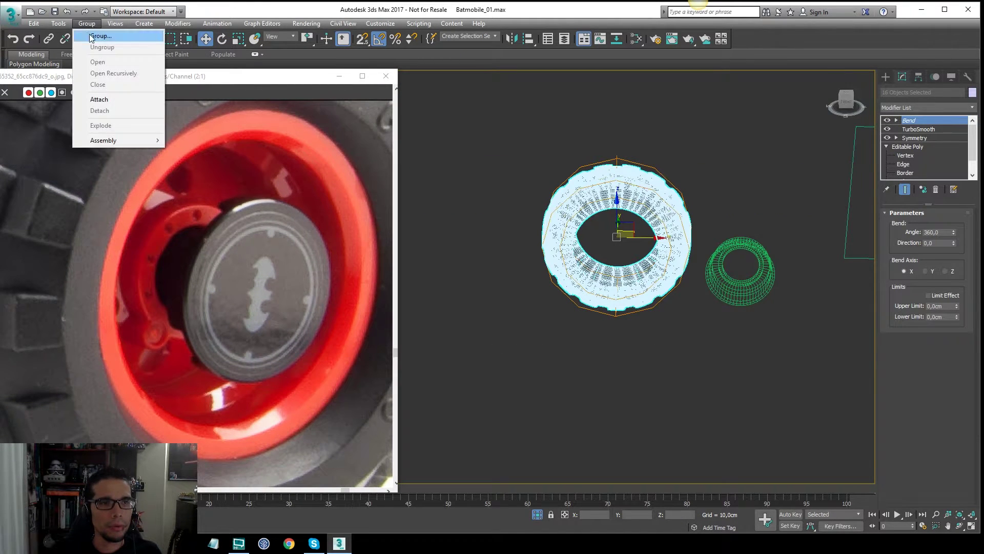
pyautogui.click(91, 37)
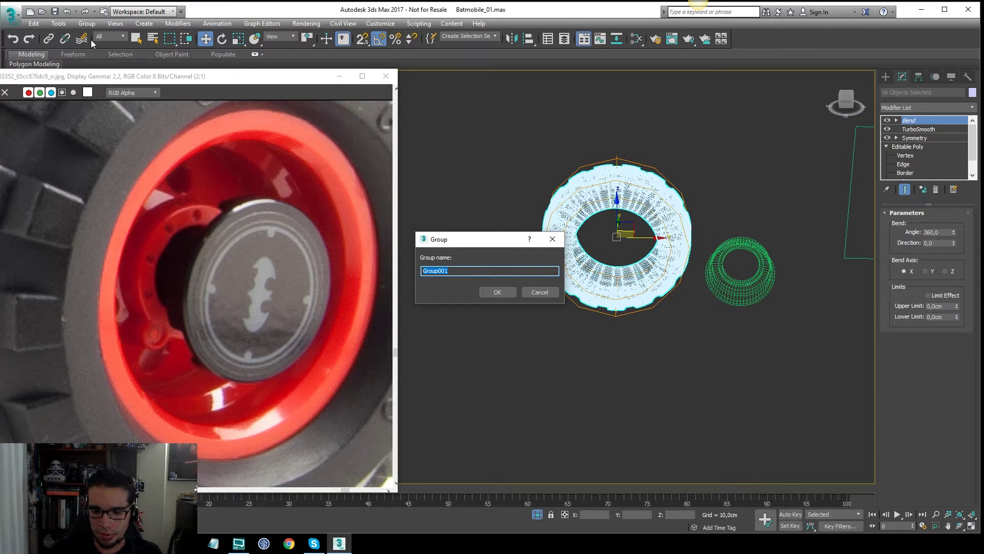
pyautogui.write('Wh')
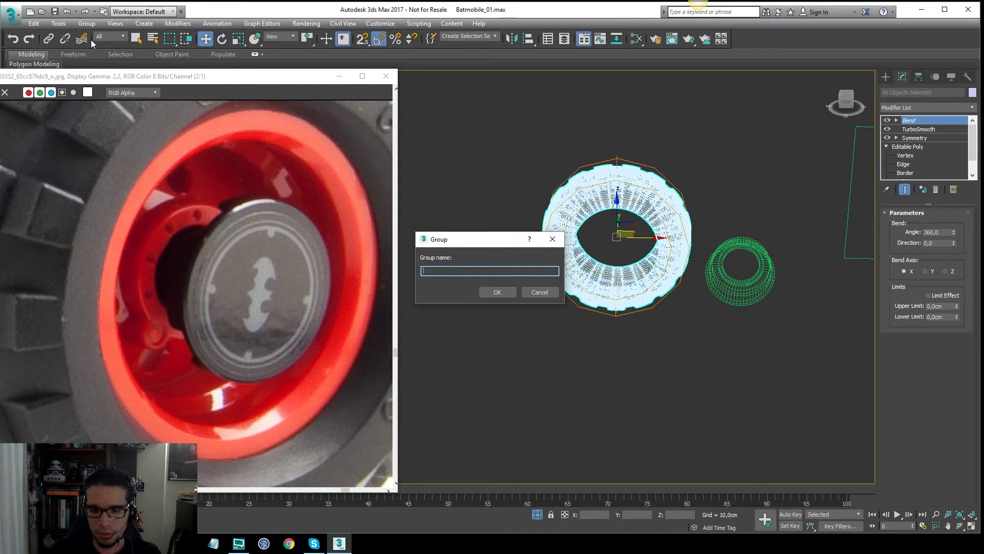
pyautogui.write('Tyre')
pyautogui.press('Return')
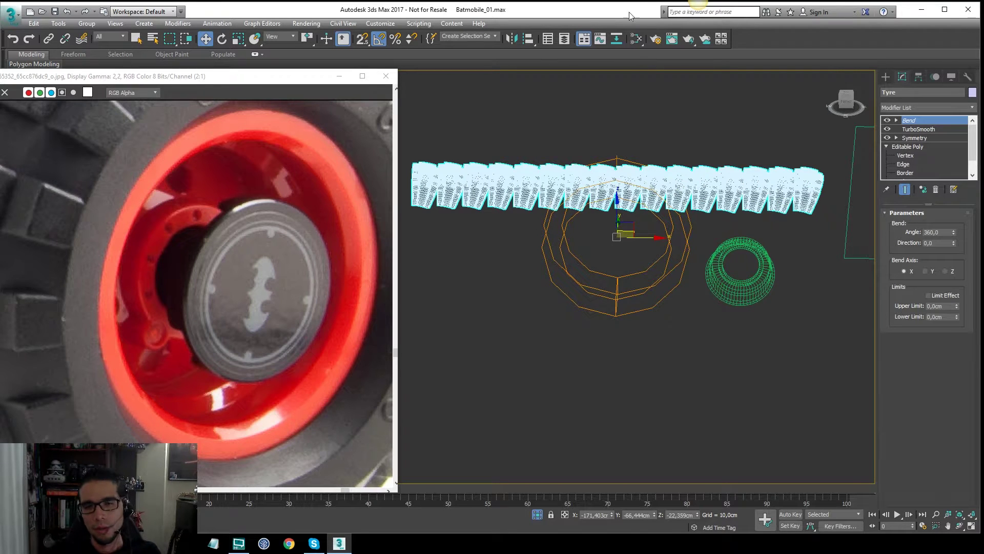
# Toggle the Tyre group's Bend modifier off and on to refresh its ring shape
pyautogui.moveTo(683, 167); pyautogui.dragTo(681, 160, button='middle')
pyautogui.click(886, 121)
pyautogui.click(888, 121)
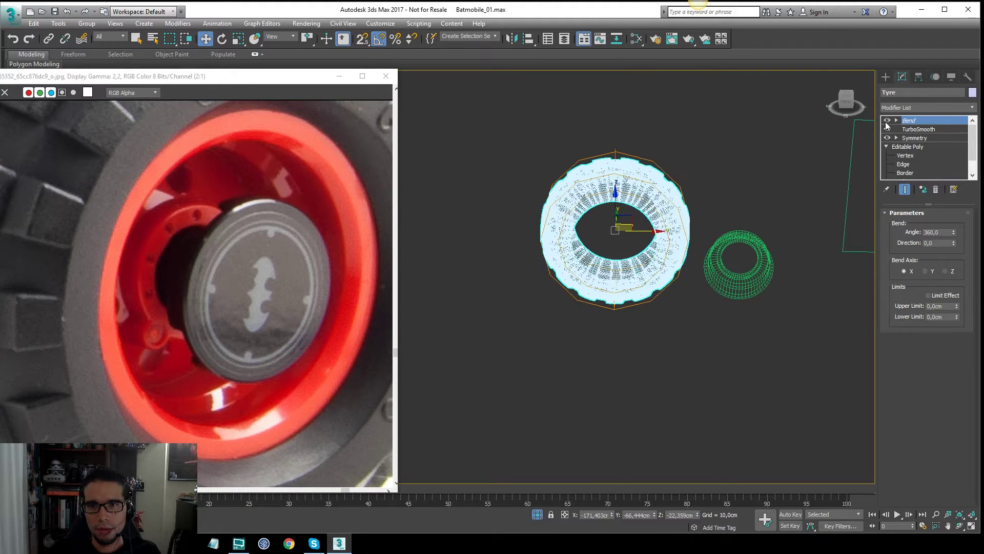
pyautogui.press('F3')
# Align the rim to the Tyre group in X and Y position, center to center, and deselect it
pyautogui.click(739, 180)
pyautogui.click(740, 235)
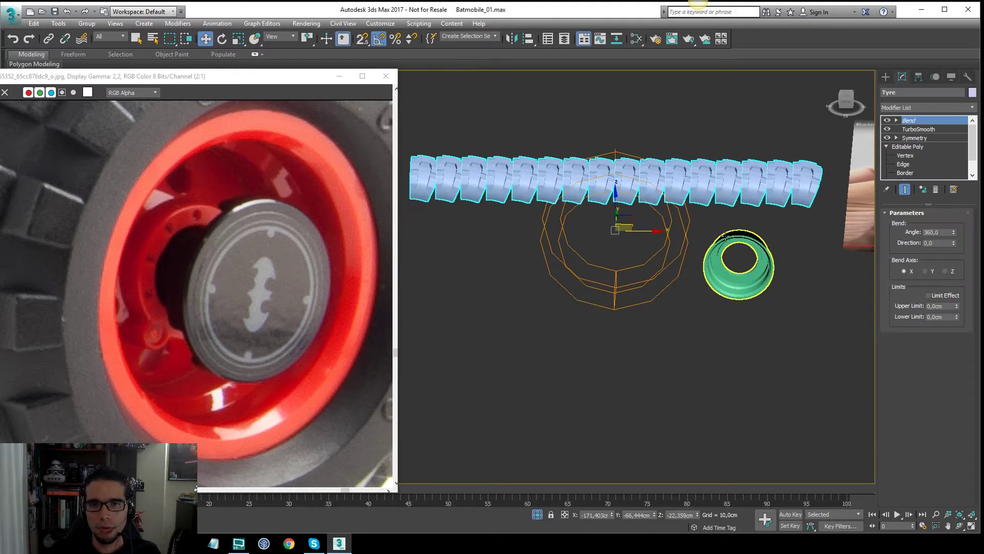
pyautogui.press('F3')
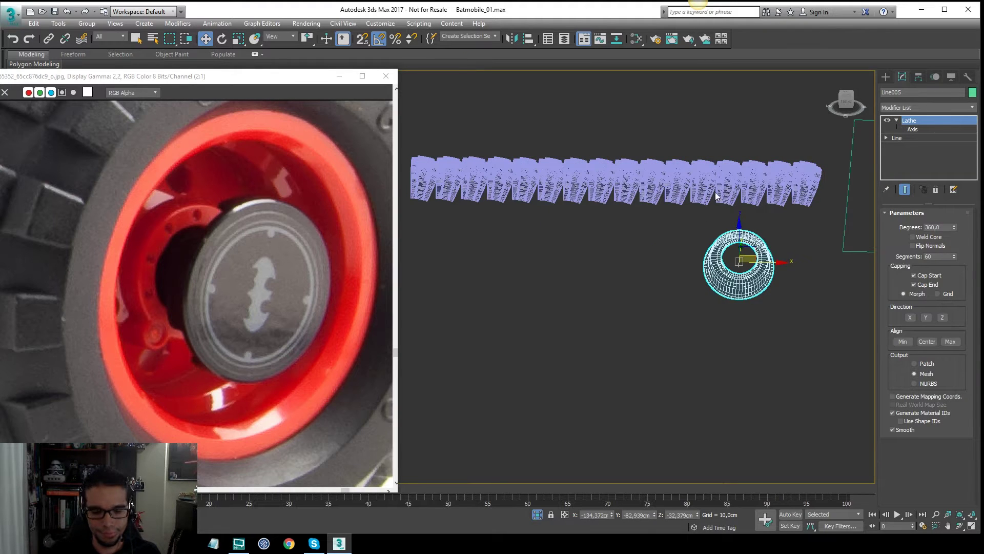
pyautogui.hotkey('alt', 'a')
pyautogui.click(640, 180)
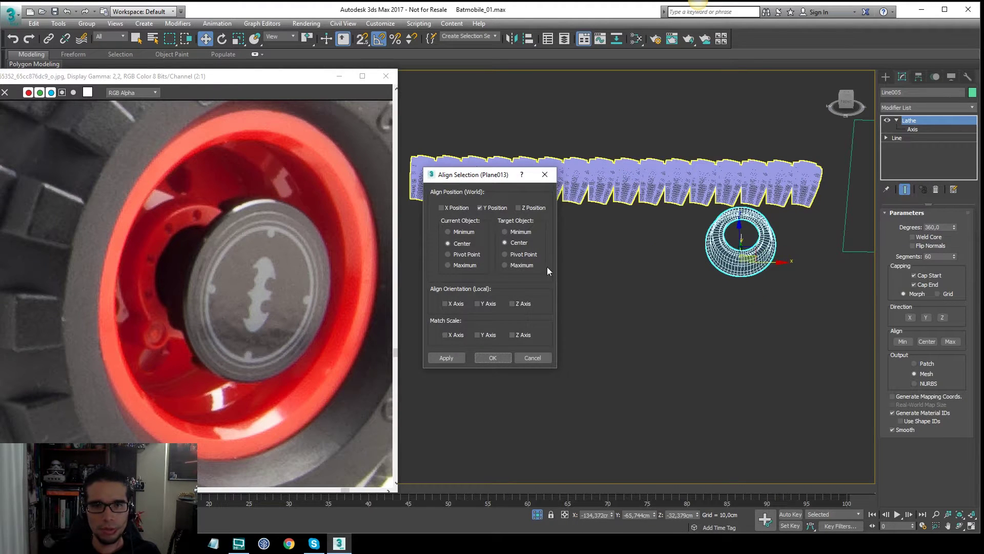
pyautogui.click(455, 208)
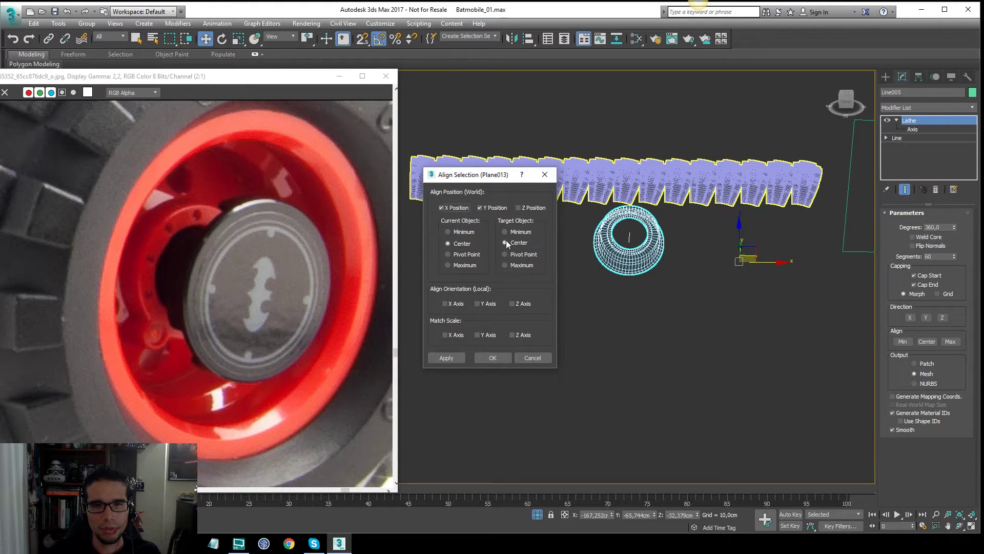
pyautogui.click(499, 358)
pyautogui.click(677, 316)
# Turn off TurboSmooth on the Tyre group, refresh its Bend, and open the group
pyautogui.moveTo(730, 129); pyautogui.dragTo(713, 176)
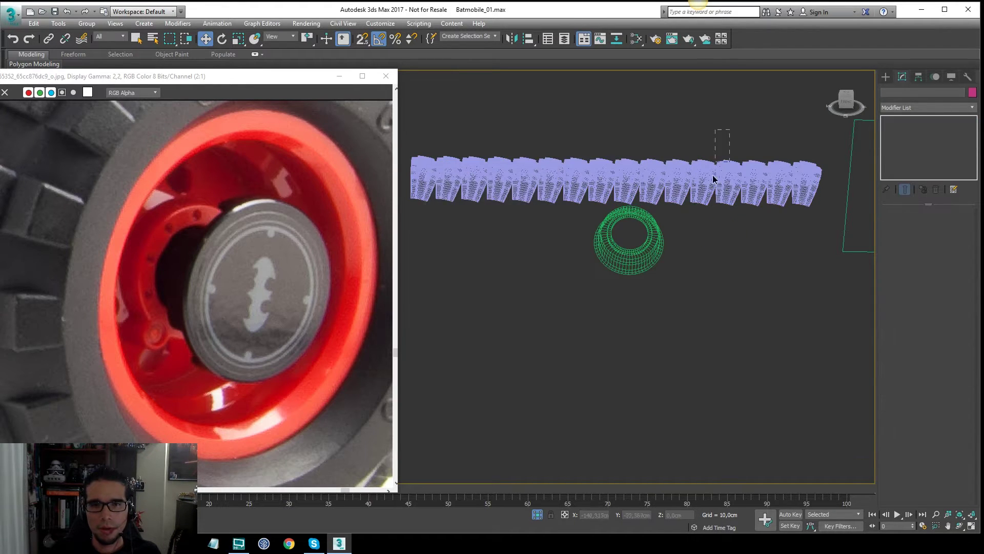
pyautogui.click(626, 165)
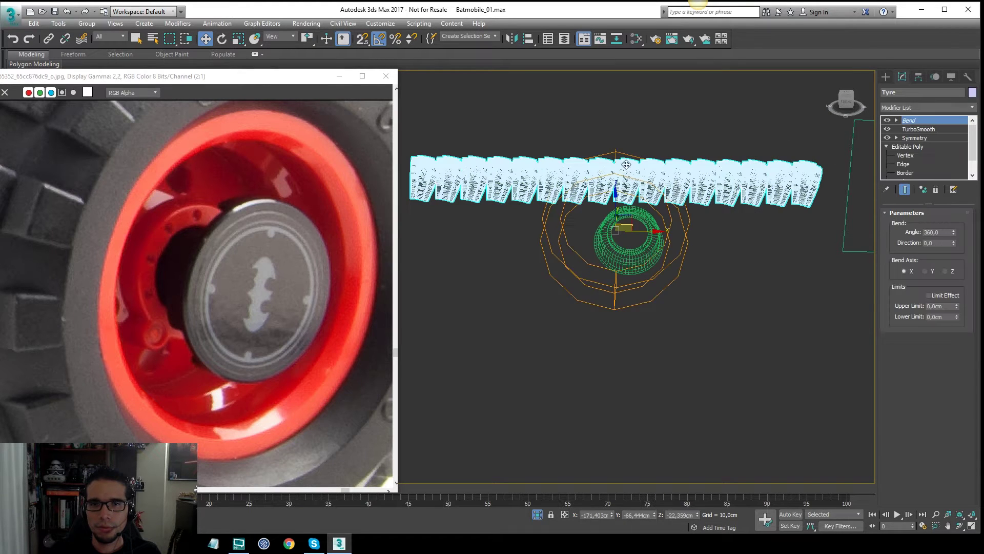
pyautogui.click(888, 121)
pyautogui.click(887, 129)
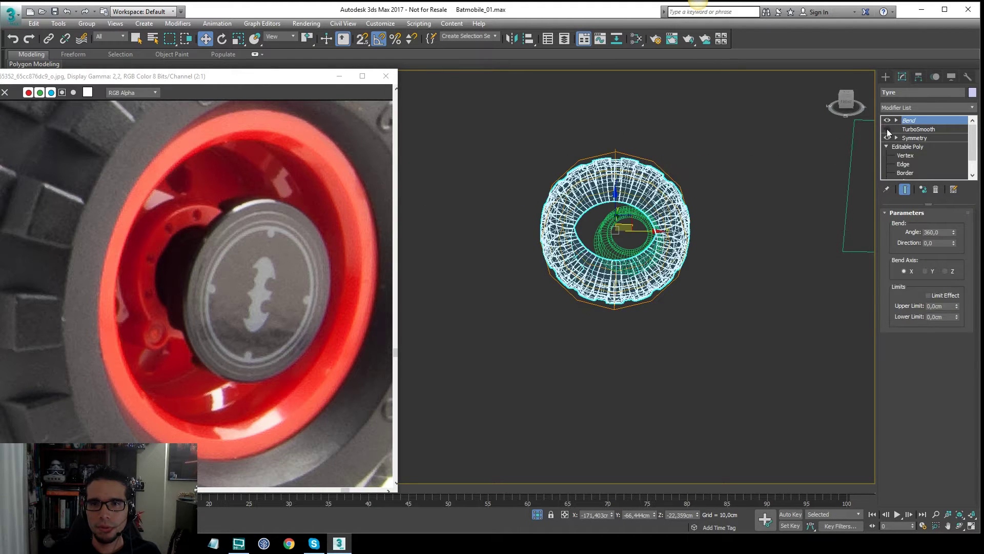
pyautogui.click(887, 121)
pyautogui.click(752, 237)
pyautogui.click(617, 189)
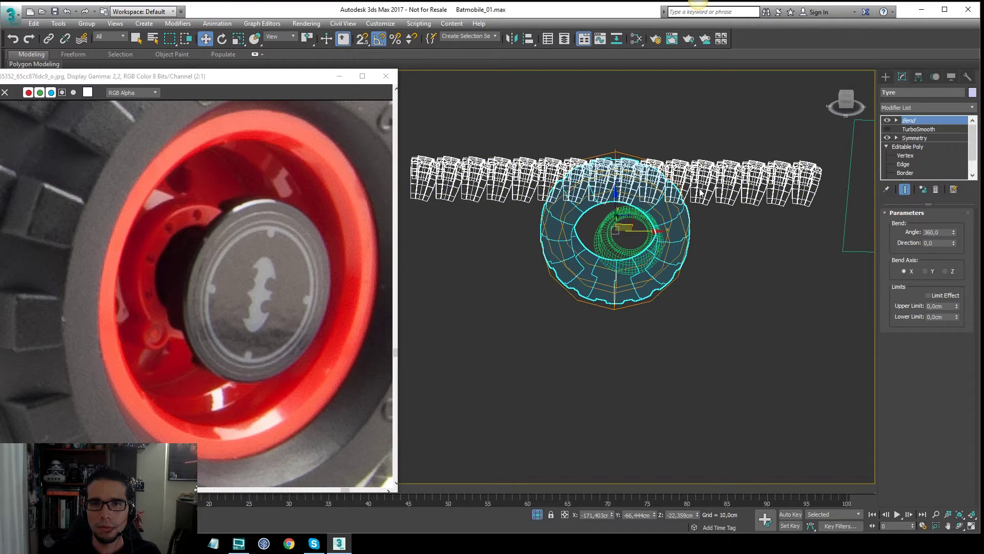
pyautogui.moveTo(492, 171); pyautogui.dragTo(529, 160, button='middle')
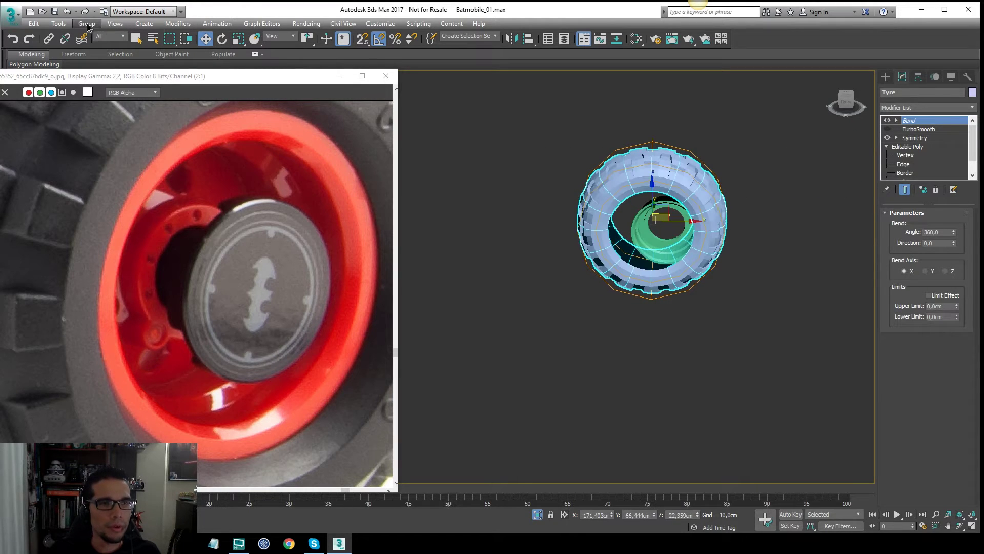
pyautogui.click(87, 23)
pyautogui.click(98, 62)
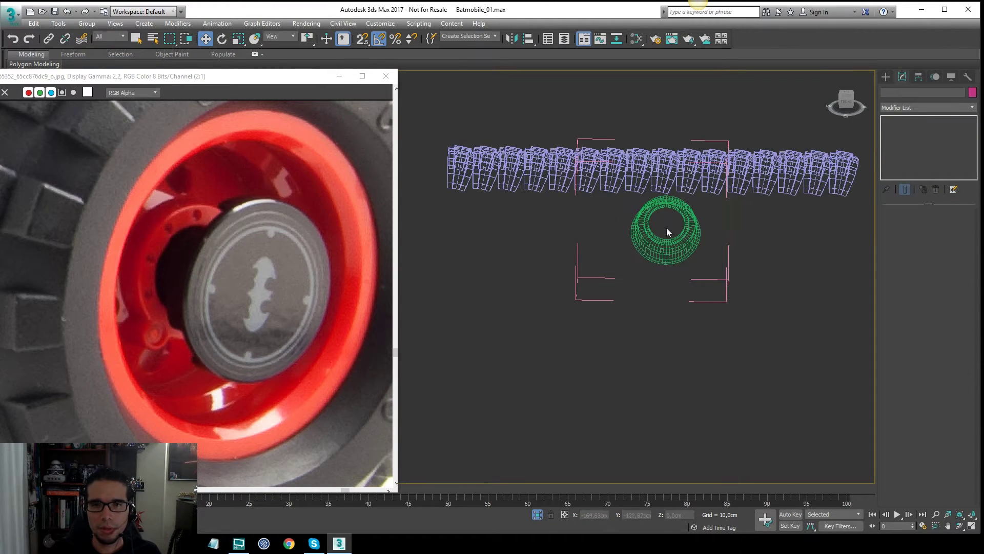
# Select the rim and, in the Front view, move it to the middle of the tire's opening
pyautogui.click(658, 208)
pyautogui.scroll(2, 658, 208)
pyautogui.keyDown('alt'); pyautogui.moveTo(685, 209); pyautogui.dragTo(682, 179, button='middle'); pyautogui.keyUp('alt')
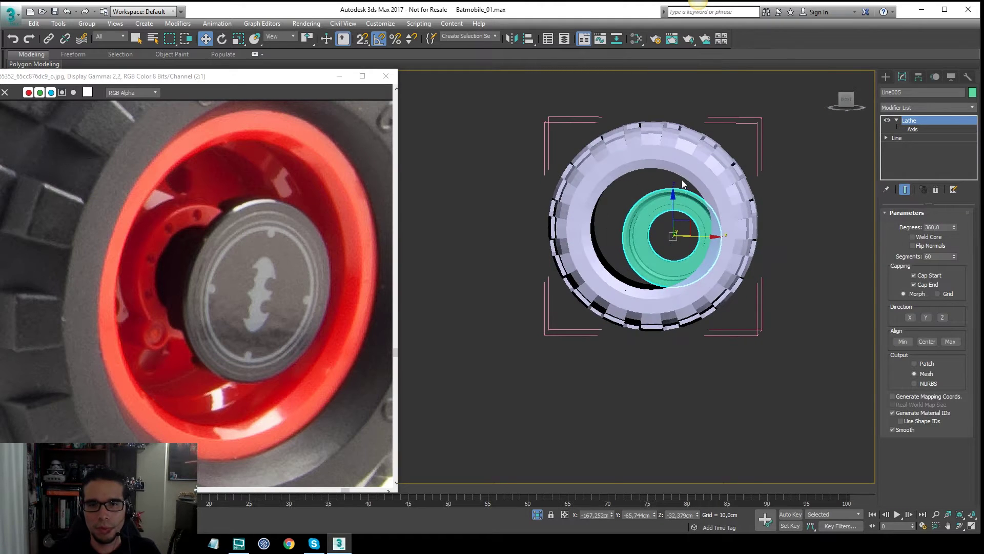
pyautogui.press('f')
pyautogui.press('l')
pyautogui.press('f')
pyautogui.scroll(-6, 625, 172)
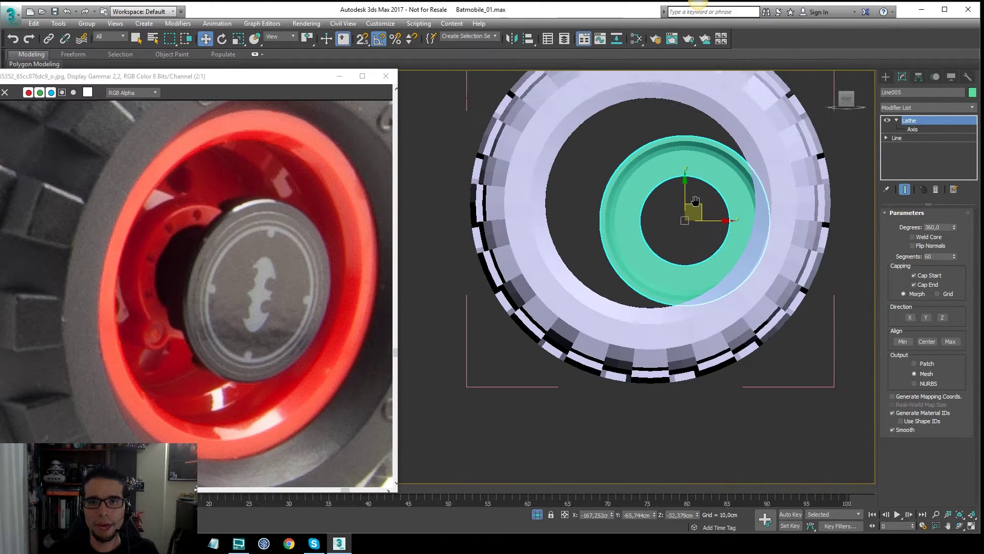
pyautogui.moveTo(661, 253); pyautogui.dragTo(621, 222)
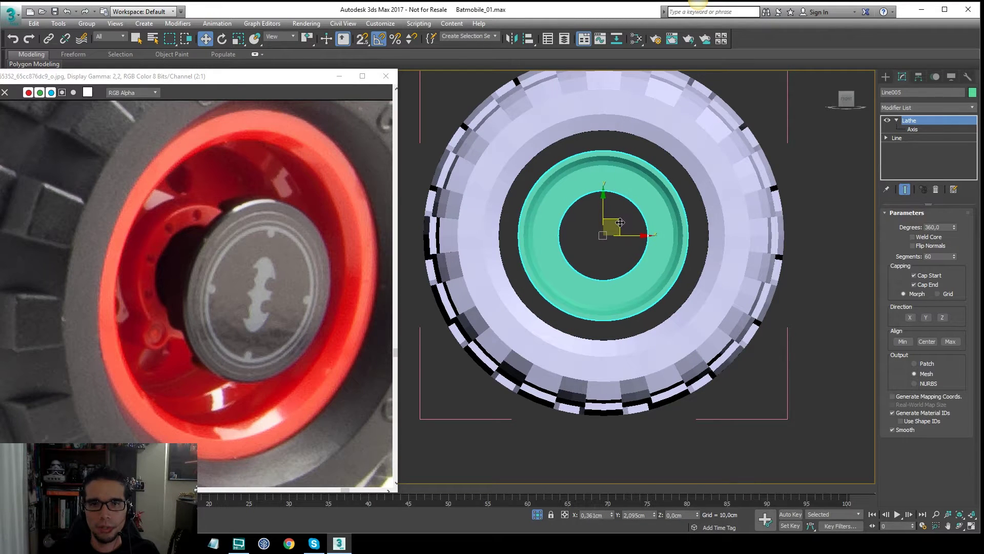
# Reselect the rim alone and nudge it slightly along the horizontal axis within the tire opening
pyautogui.click(786, 122)
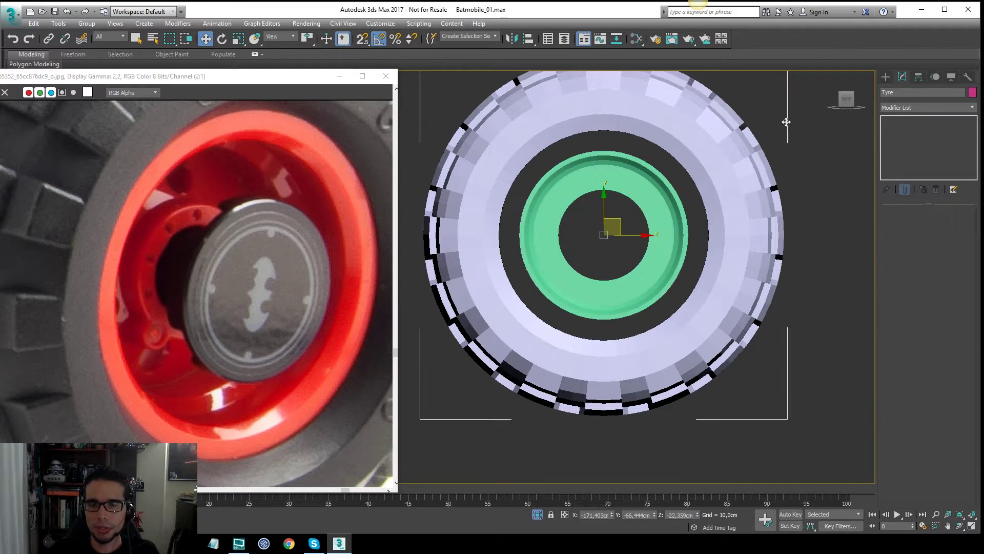
pyautogui.click(786, 122)
pyautogui.click(614, 166)
pyautogui.press('F3')
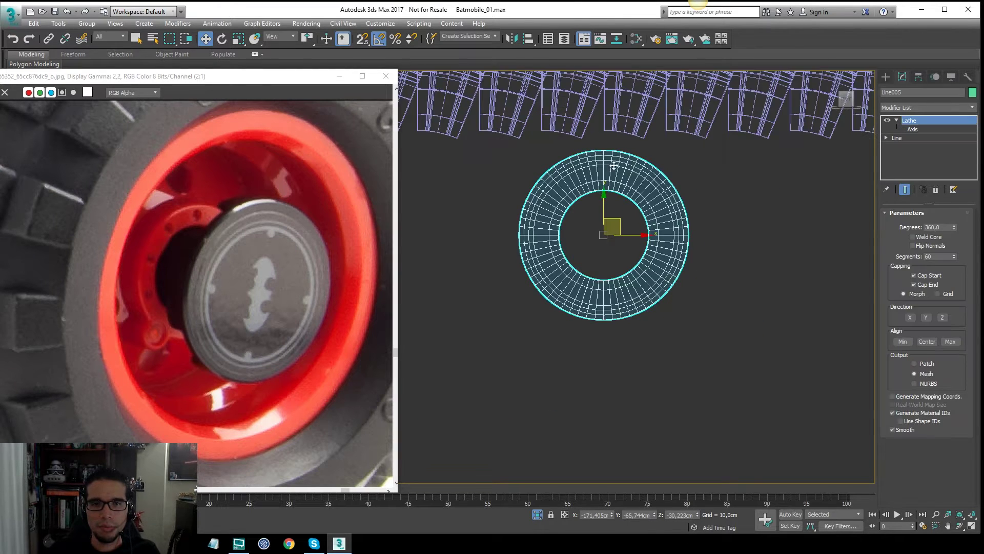
pyautogui.press('F3')
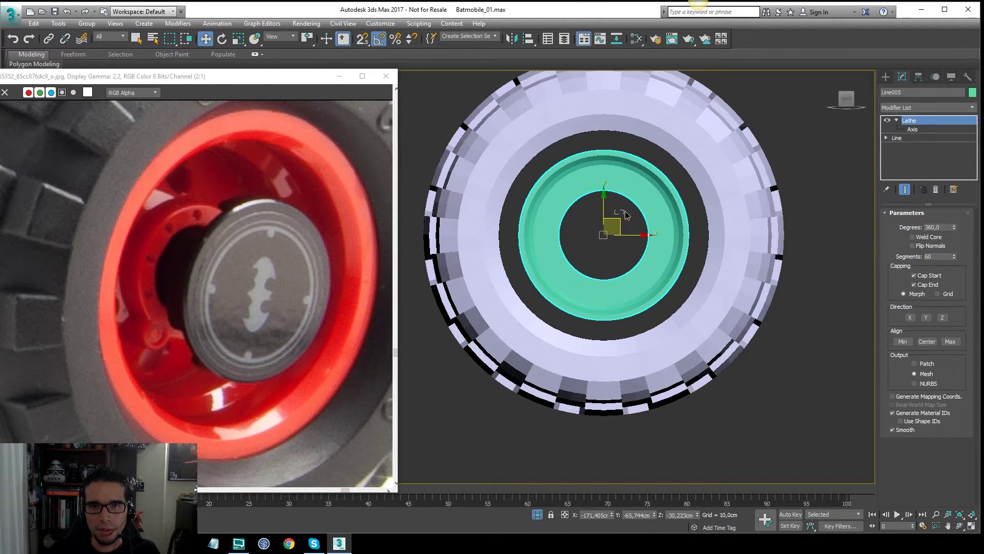
pyautogui.moveTo(625, 212); pyautogui.dragTo(567, 203)
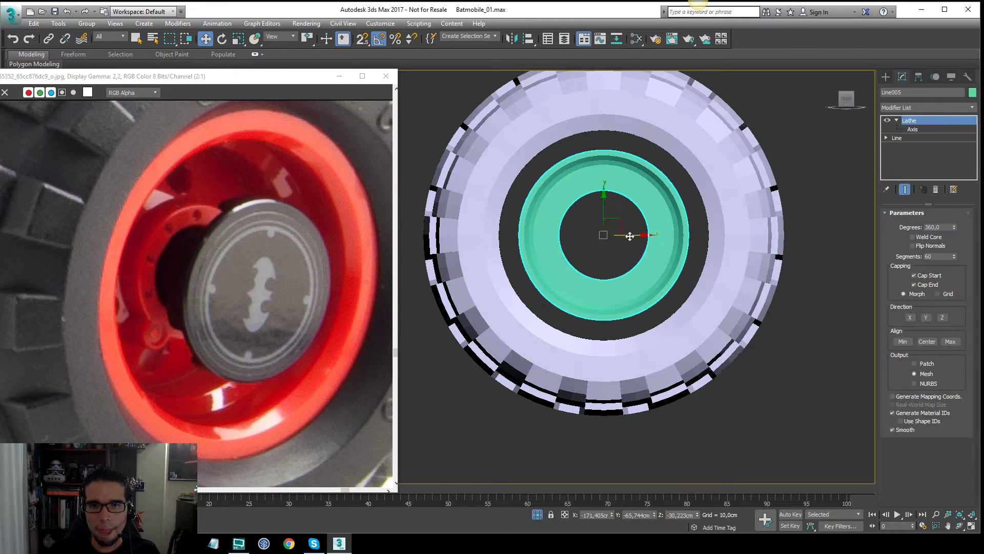
pyautogui.moveTo(630, 236); pyautogui.dragTo(632, 236)
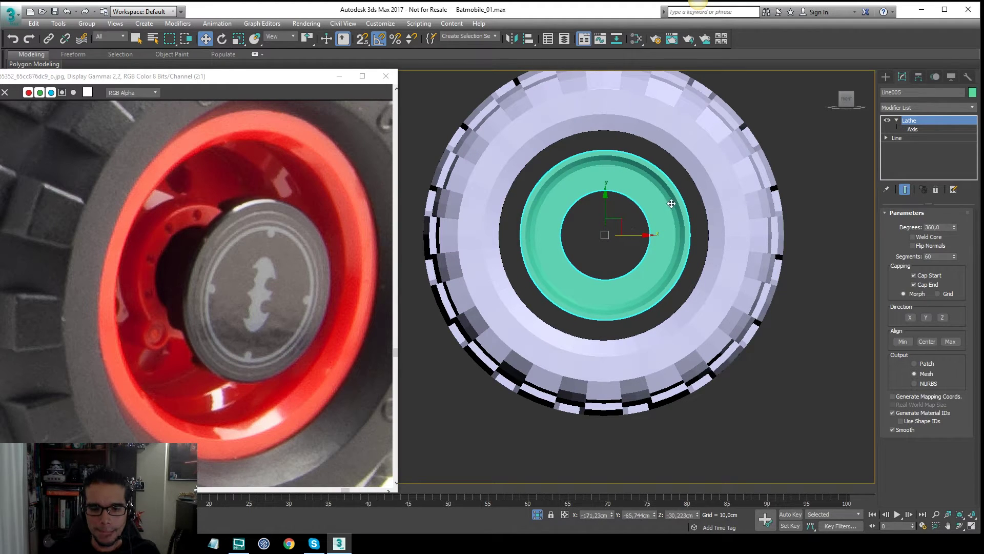
# Move the Lathe axis vertically until the rim's outer edge meets the tire's inner edge, then leave the Axis level
pyautogui.click(913, 129)
pyautogui.scroll(2, 617, 205)
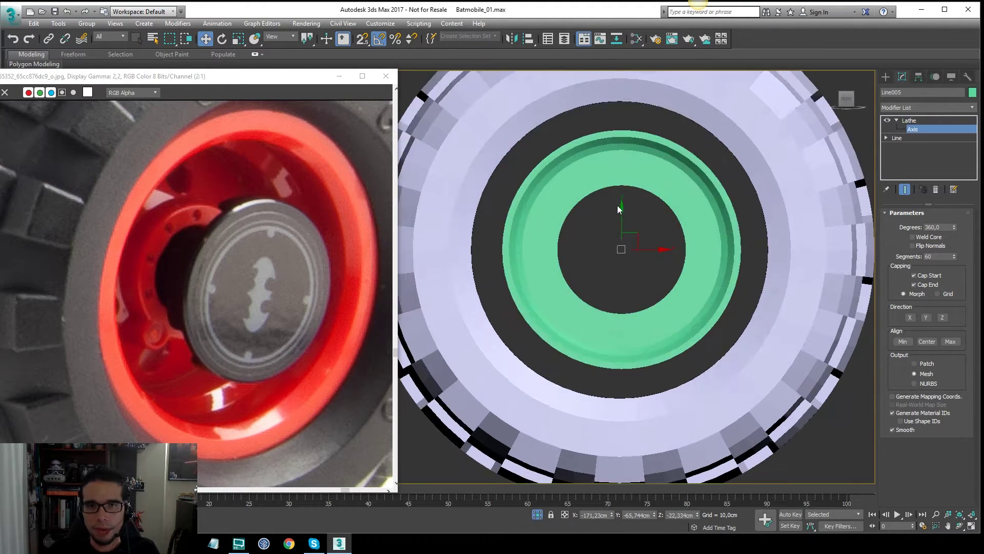
pyautogui.moveTo(619, 207)
pyautogui.mouseDown()
pyautogui.moveTo(628, 183)
pyautogui.moveTo(617, 224)
pyautogui.moveTo(620, 217)
pyautogui.mouseUp()
pyautogui.click(915, 120)
pyautogui.click(933, 129)
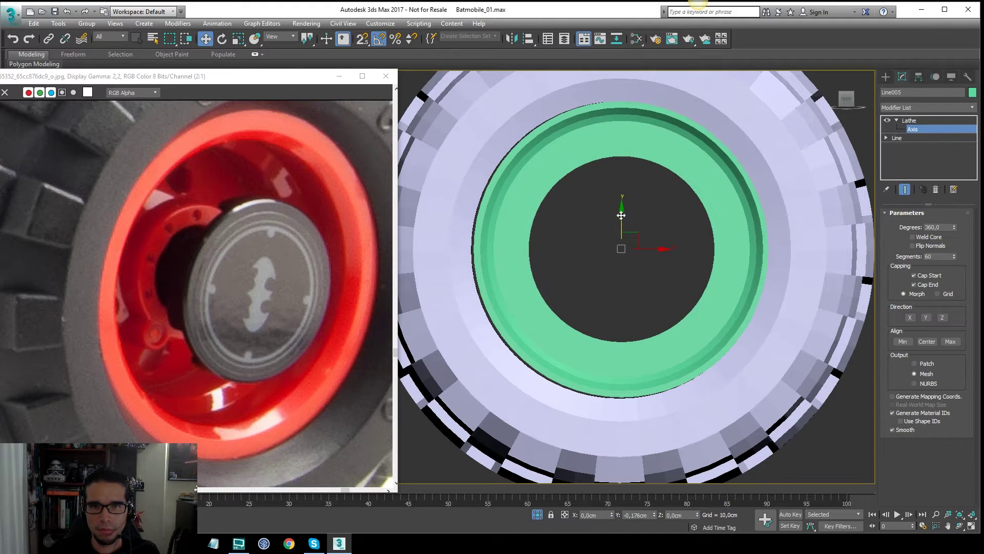
pyautogui.click(895, 123)
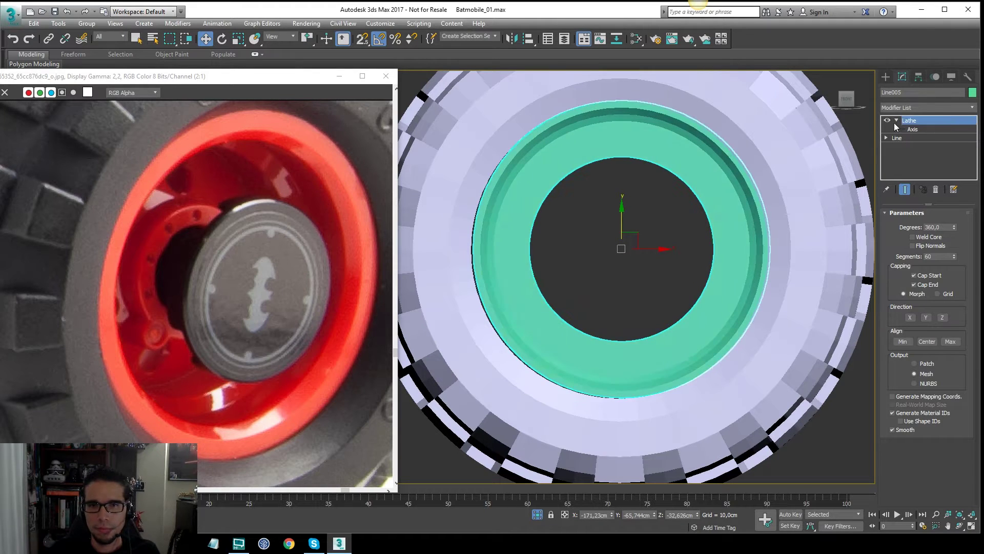
# Fine-tune the whole rim's horizontal and vertical position so it sits concentric with the tire opening
pyautogui.click(651, 247)
pyautogui.hotkey('ctrl', 'z')
pyautogui.moveTo(657, 251); pyautogui.dragTo(656, 251)
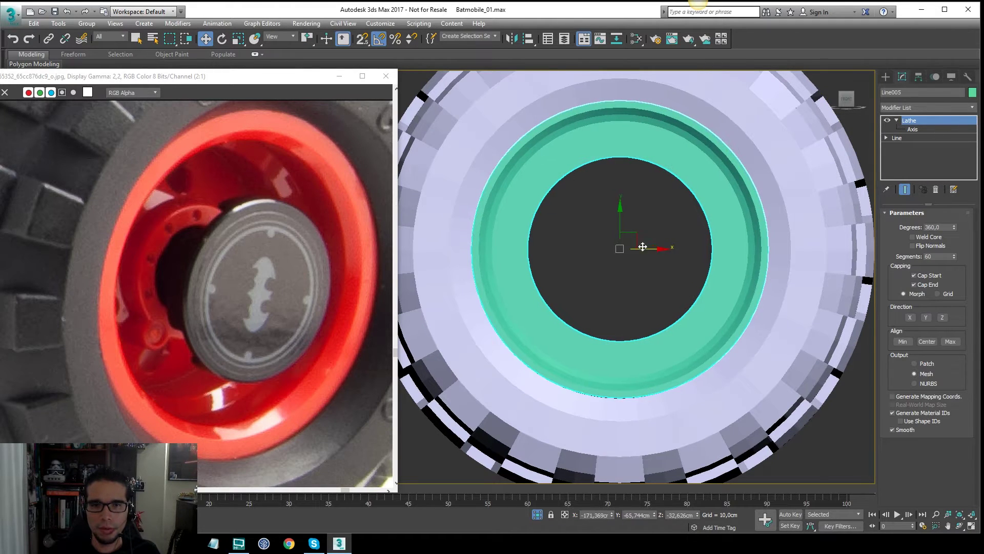
pyautogui.press('F3')
pyautogui.press('F3')
pyautogui.moveTo(622, 212); pyautogui.dragTo(622, 212)
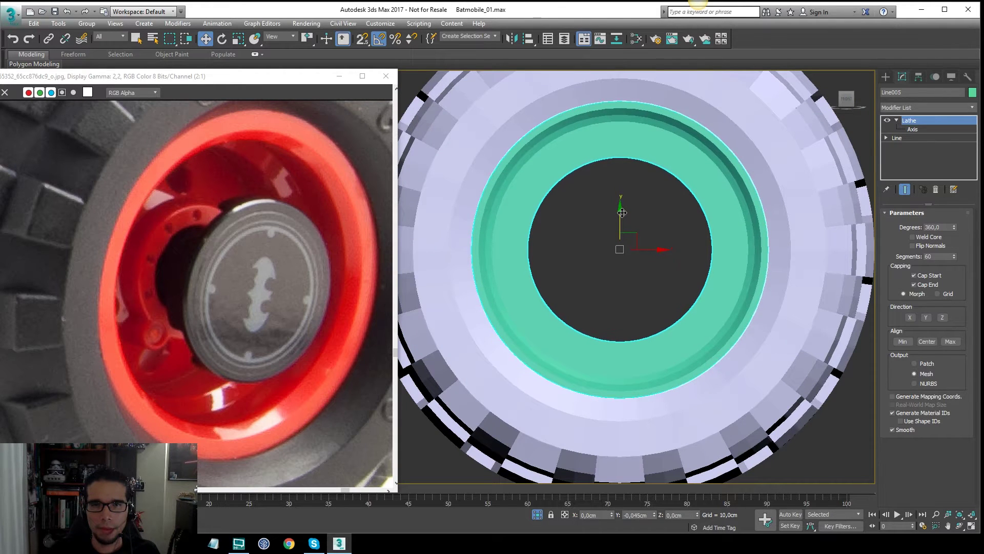
# Move the rim along Y to about -69.44 cm, toward the tire's outer face, and check the fit
pyautogui.keyDown('alt'); pyautogui.moveTo(621, 212); pyautogui.dragTo(589, 246, button='middle'); pyautogui.keyUp('alt')
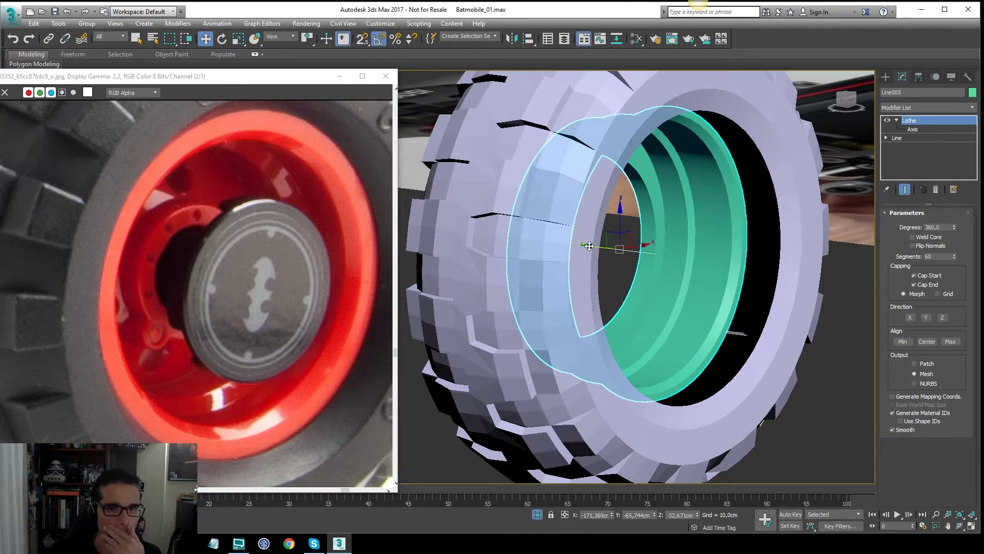
pyautogui.moveTo(590, 246); pyautogui.dragTo(619, 257)
pyautogui.keyDown('alt'); pyautogui.moveTo(689, 218); pyautogui.dragTo(647, 176, button='middle'); pyautogui.keyUp('alt')
pyautogui.scroll(-4, 685, 215)
pyautogui.scroll(4, 685, 215)
pyautogui.scroll(-5, 654, 212)
pyautogui.scroll(3, 641, 214)
pyautogui.scroll(3, 634, 185)
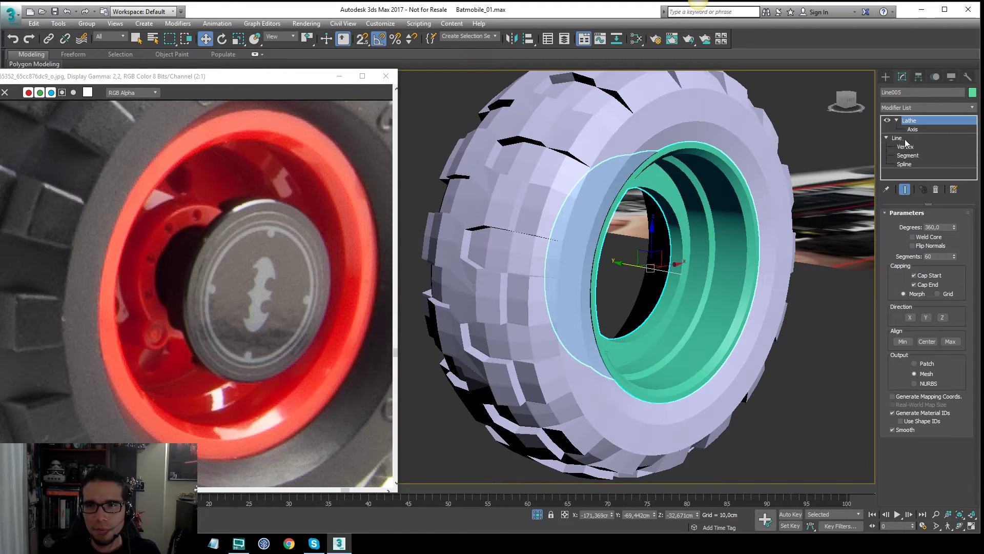
# Raise the rim profile's vertices apart from the outer end one, then raise the inner eight slightly to thicken the rim's outer lip
pyautogui.click(905, 146)
pyautogui.click(905, 189)
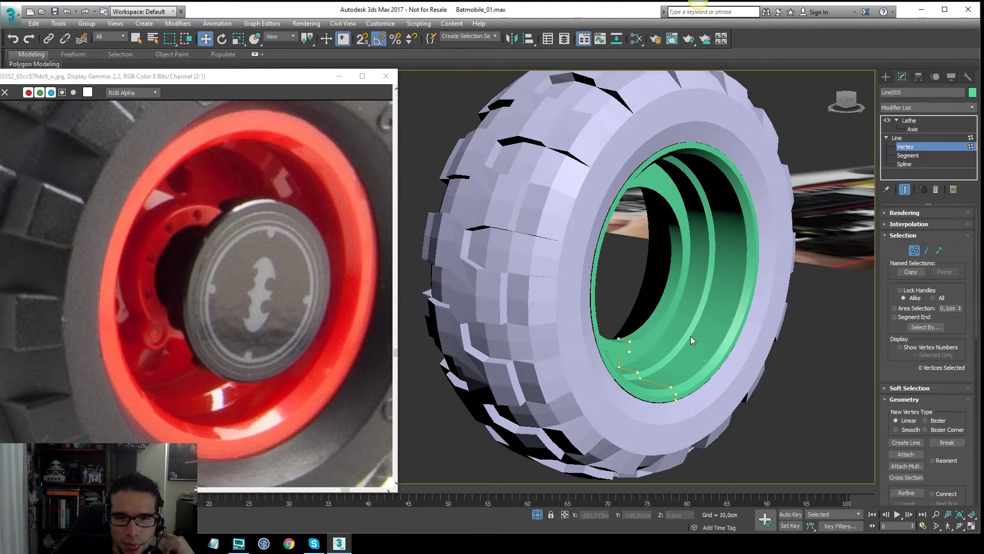
pyautogui.moveTo(690, 336); pyautogui.dragTo(586, 396)
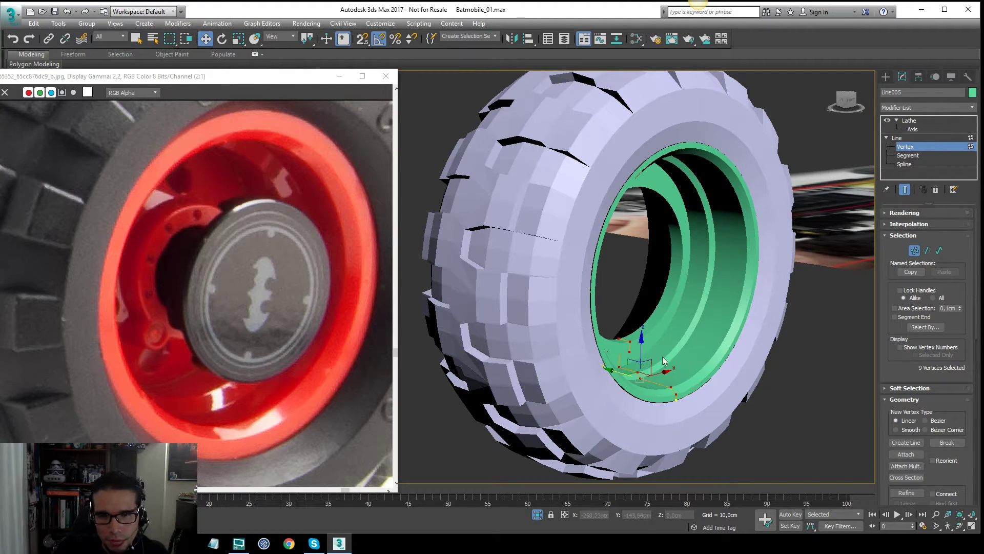
pyautogui.moveTo(639, 347); pyautogui.dragTo(644, 339)
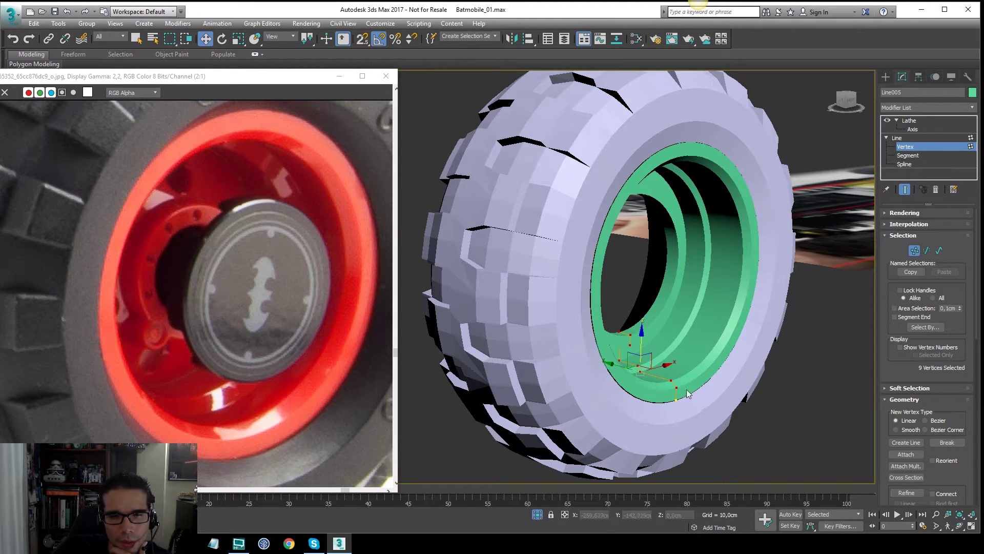
pyautogui.moveTo(567, 306); pyautogui.dragTo(621, 309)
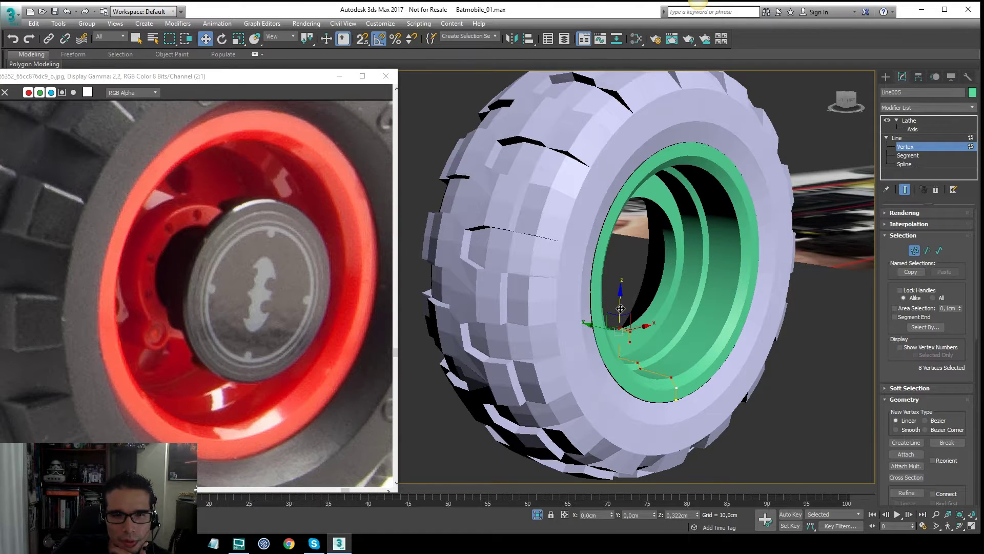
pyautogui.click(641, 362)
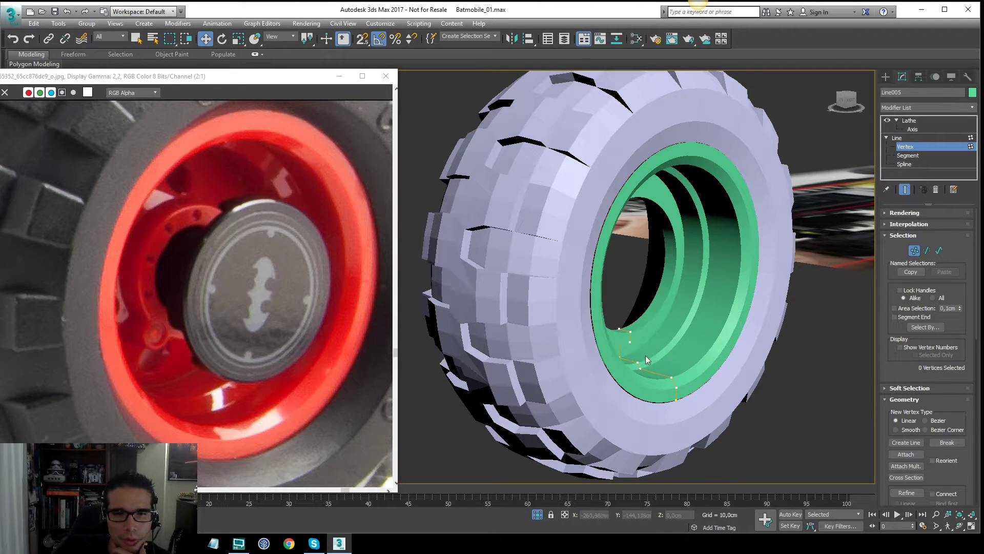
# Raise the profile's six innermost vertices slightly, then lift the innermost four further to narrow the rim's central opening
pyautogui.moveTo(581, 366); pyautogui.dragTo(581, 365)
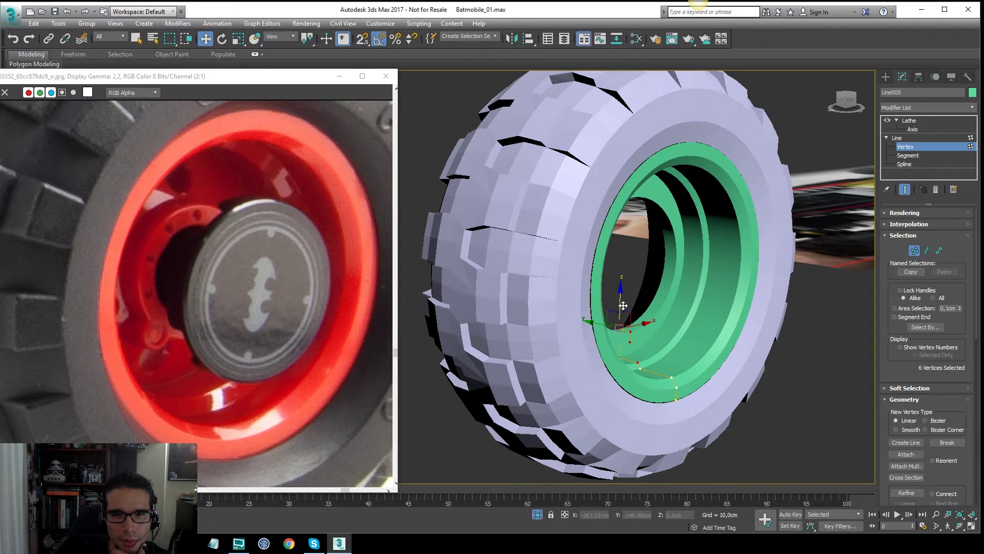
pyautogui.moveTo(623, 305); pyautogui.dragTo(619, 297)
pyautogui.click(717, 363)
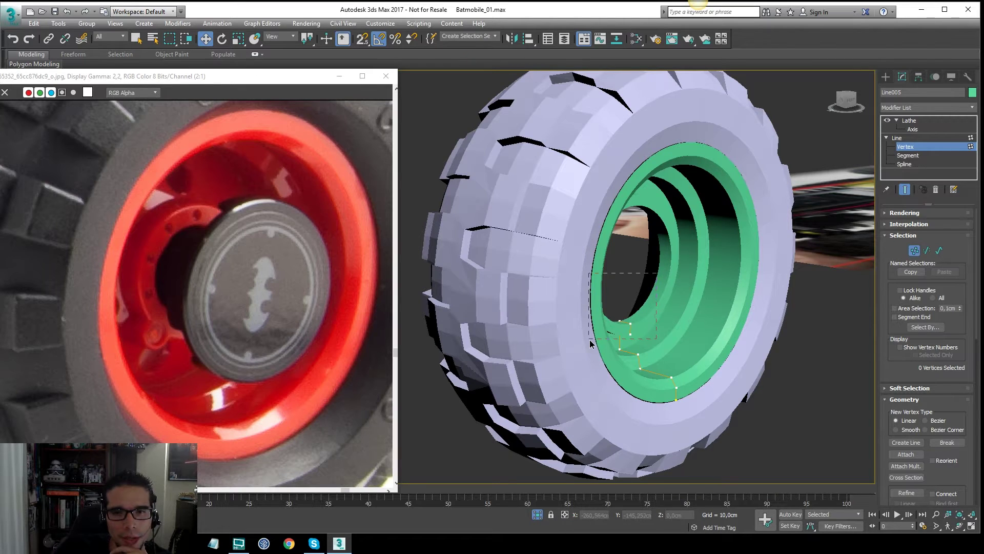
pyautogui.moveTo(619, 298); pyautogui.dragTo(622, 280)
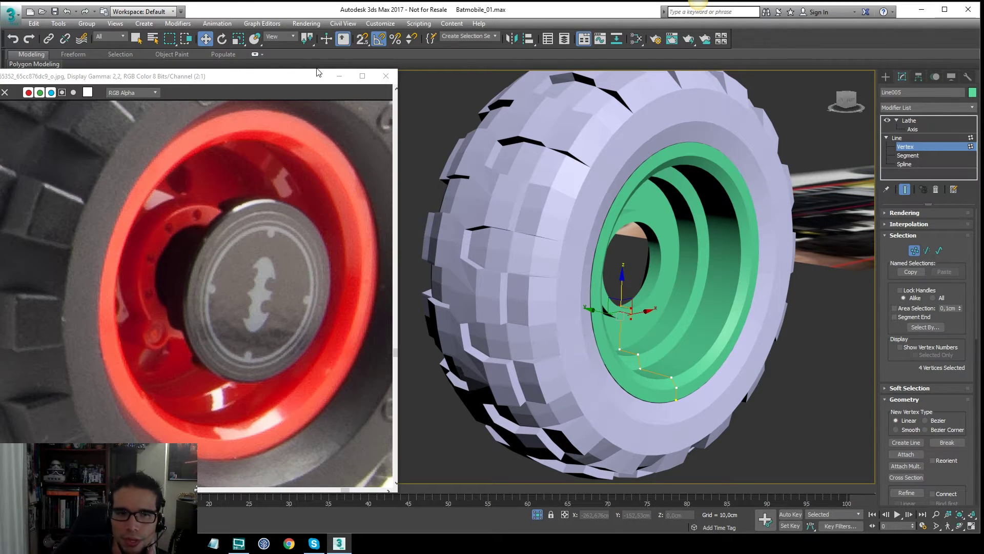
pyautogui.click(677, 277)
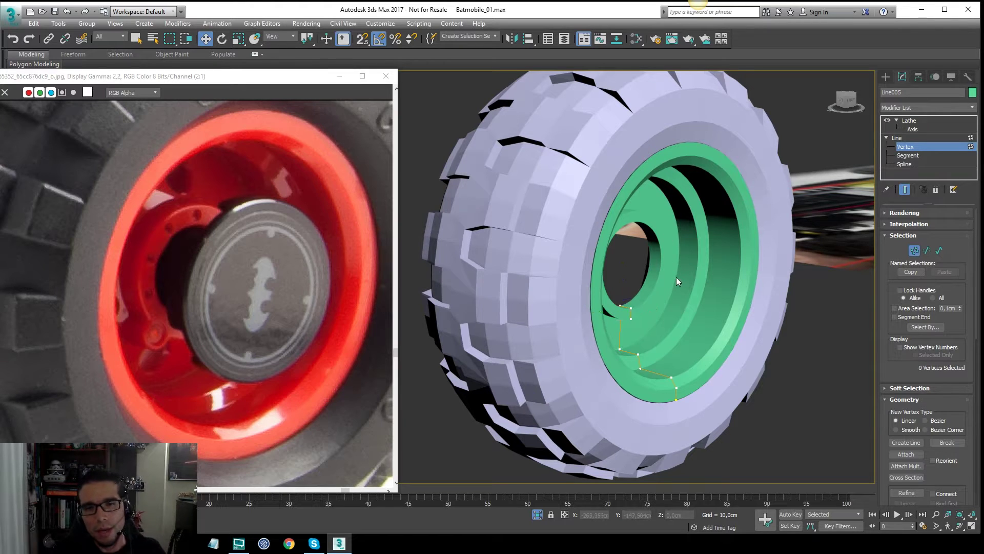
# Select the profile's innermost end vertex and show only the bare spline, without the lathed result, in the Left wireframe view
pyautogui.click(619, 303)
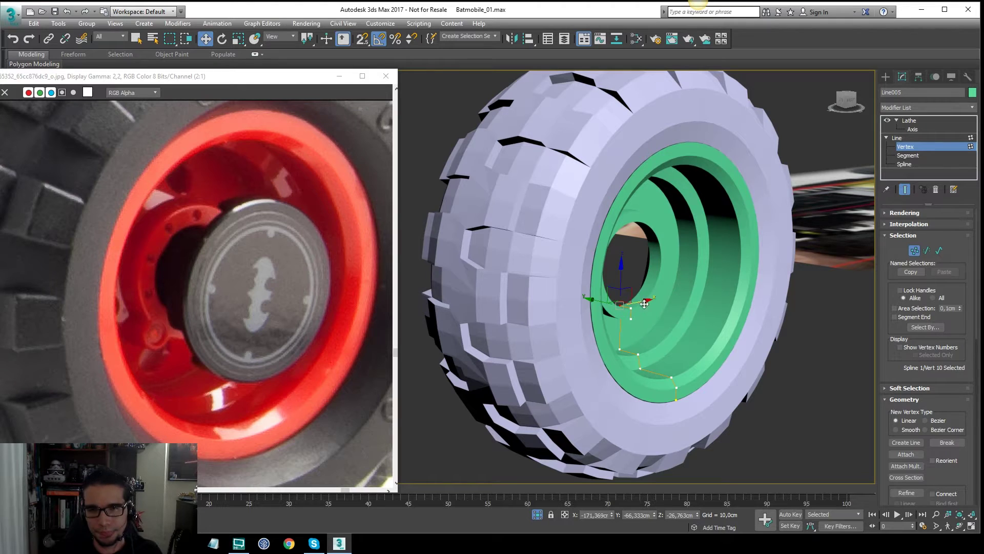
pyautogui.press('f')
pyautogui.press('l')
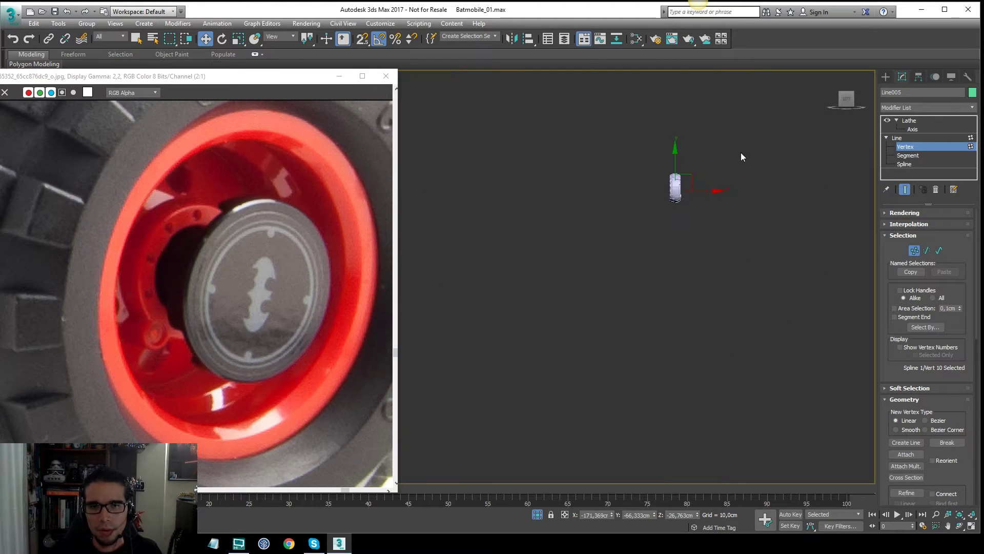
pyautogui.scroll(10, 688, 183)
pyautogui.press('F3')
pyautogui.moveTo(462, 288); pyautogui.dragTo(627, 266, button='middle')
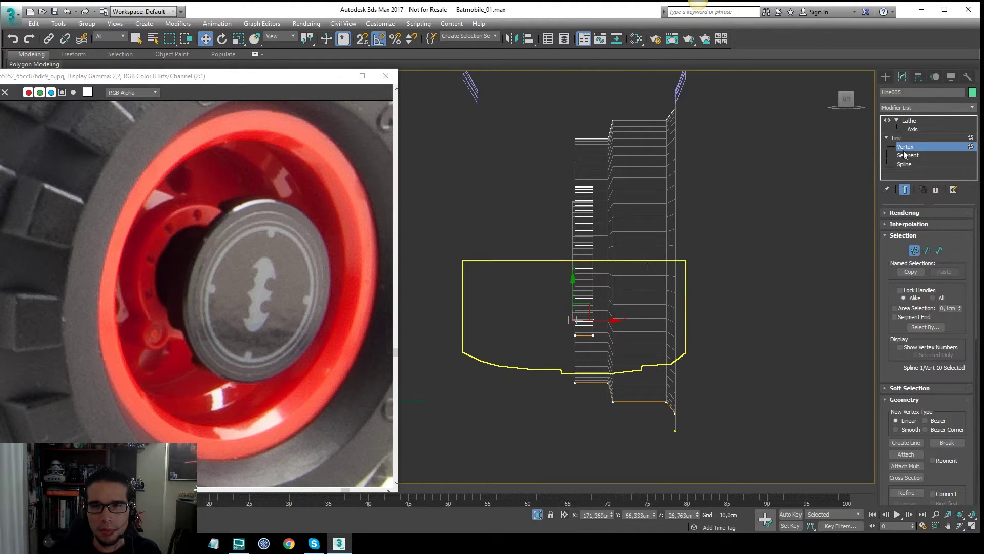
pyautogui.click(905, 189)
pyautogui.scroll(5, 605, 287)
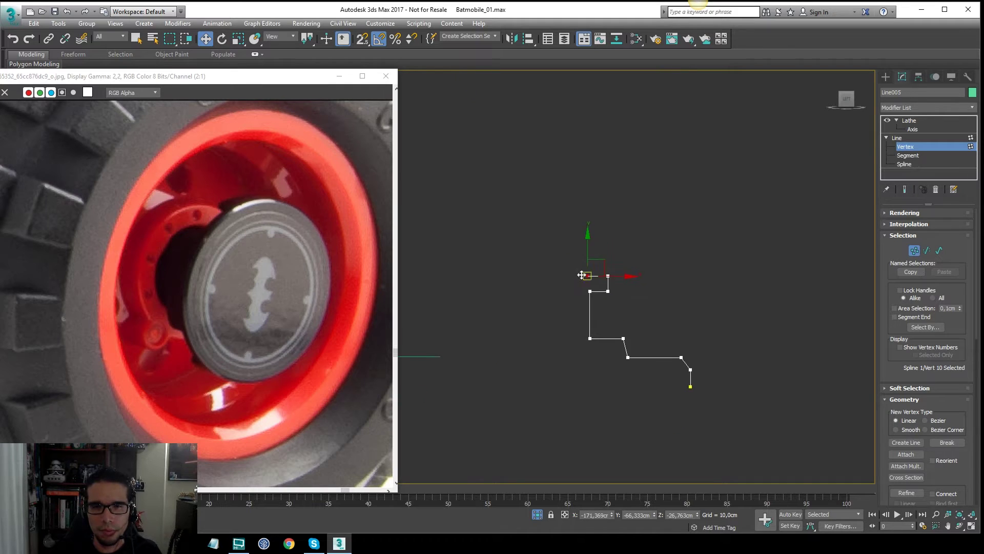
pyautogui.rightClick(605, 294)
pyautogui.click(563, 325)
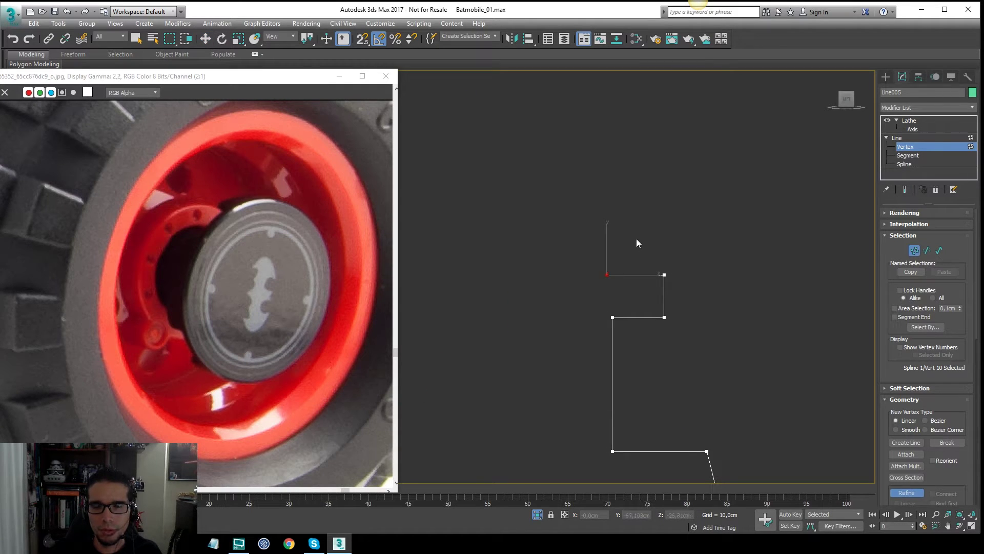
pyautogui.scroll(-3, 635, 239)
pyautogui.press('w')
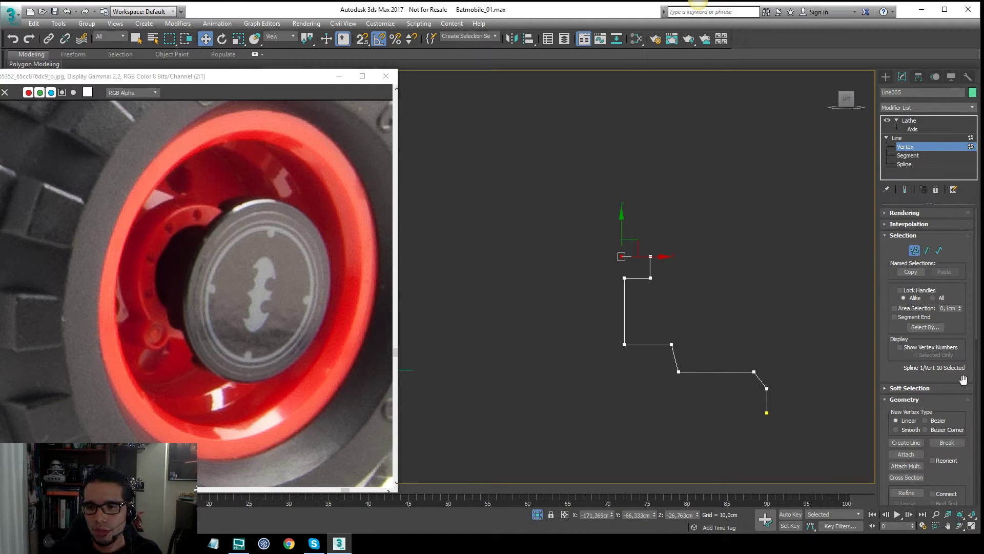
# Use Insert to extend the profile from its innermost end vertex with five straight-line vertices, forming the stepped hub cap outline up toward the centre
pyautogui.moveTo(964, 379); pyautogui.dragTo(950, 279)
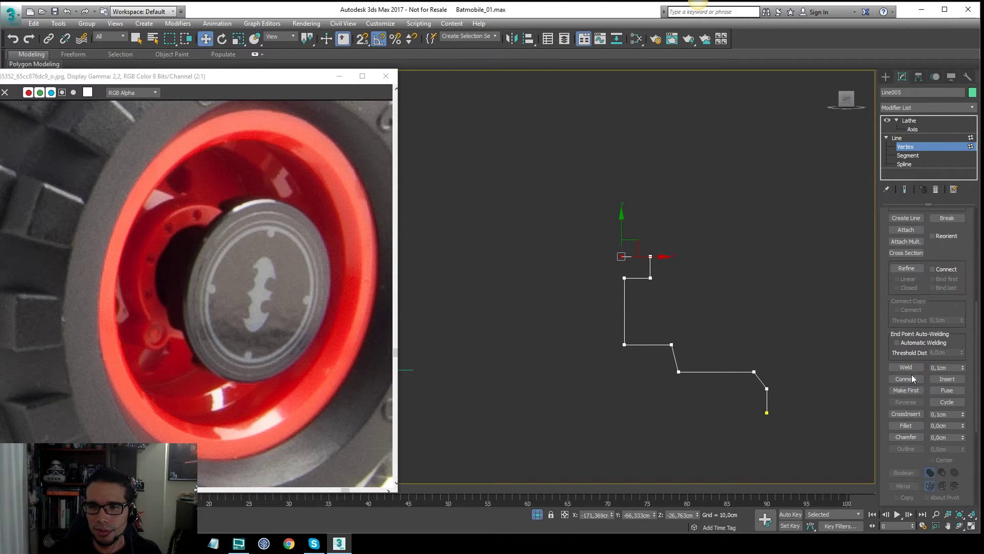
pyautogui.click(947, 378)
pyautogui.click(622, 256)
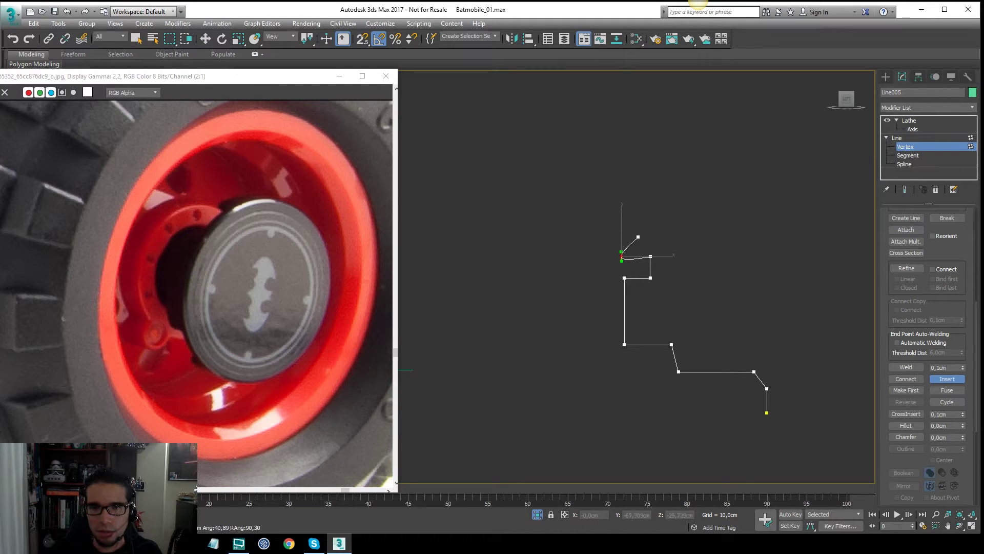
pyautogui.rightClick(627, 253)
pyautogui.click(622, 256)
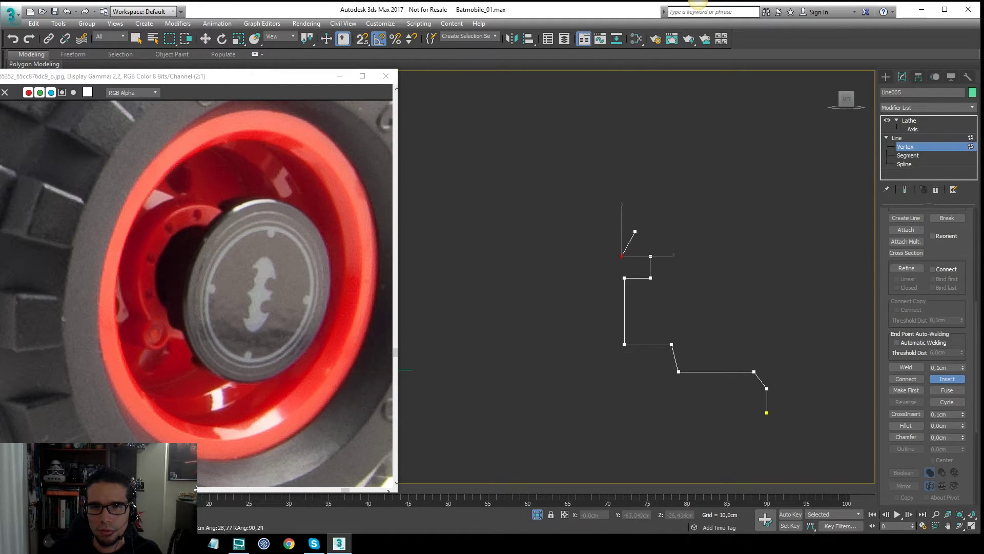
pyautogui.click(622, 245)
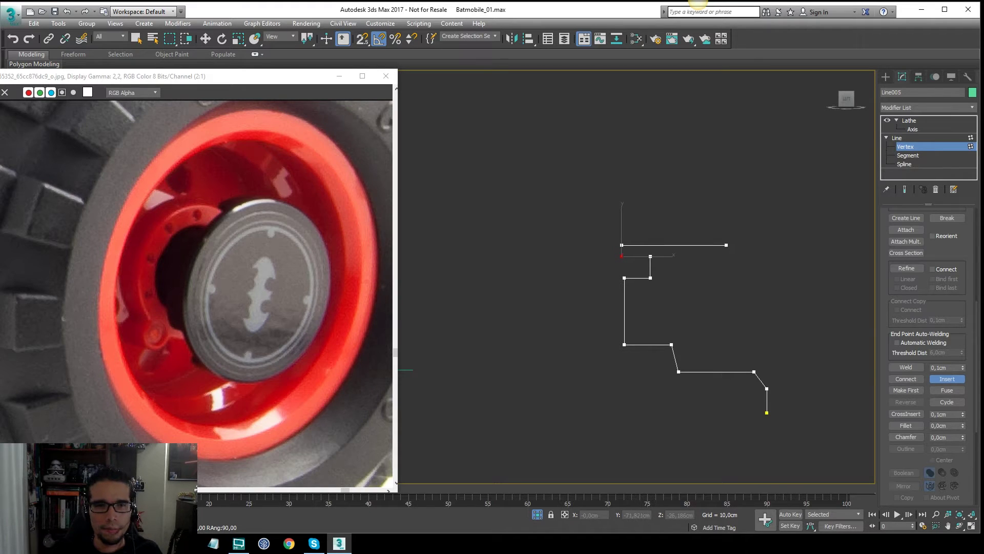
pyautogui.click(747, 245)
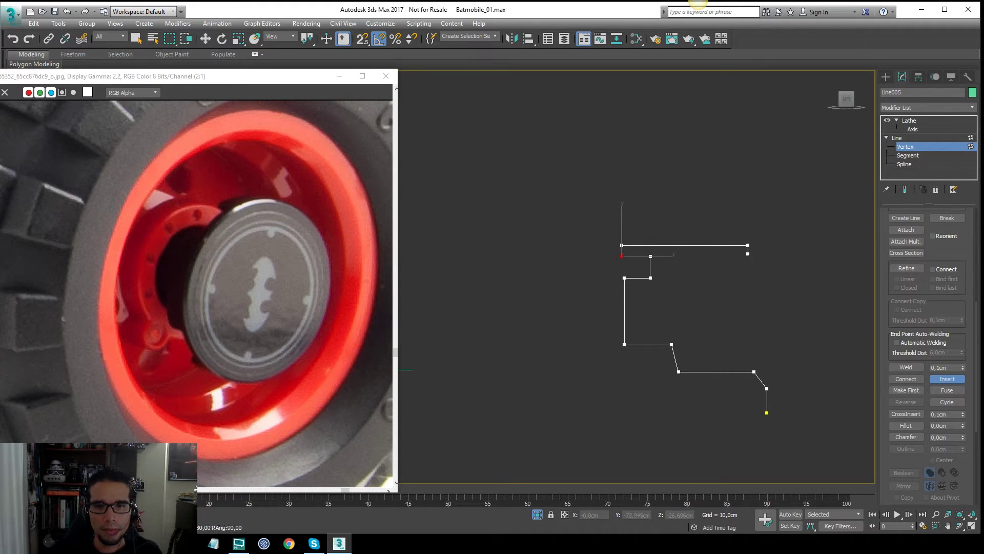
pyautogui.click(748, 298)
pyautogui.click(761, 297)
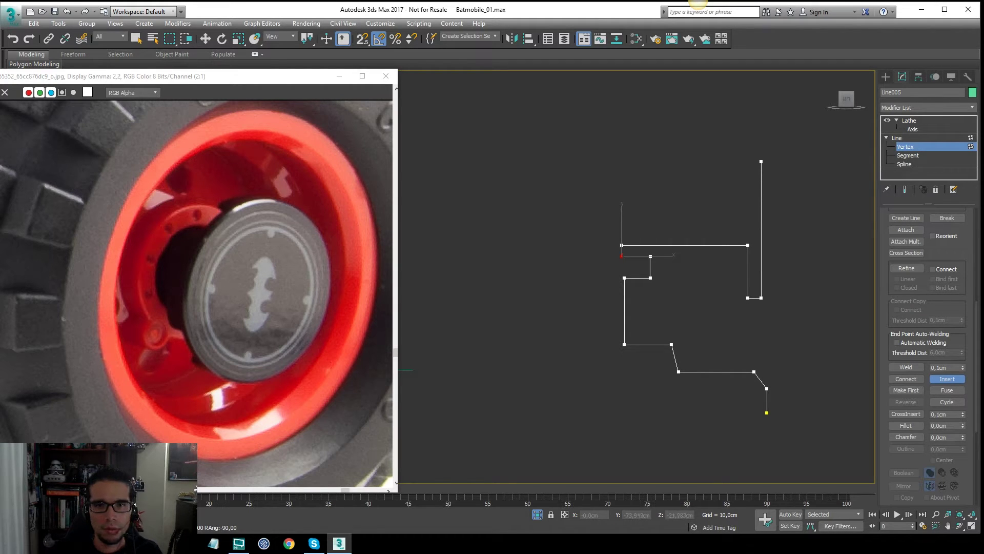
pyautogui.rightClick(801, 163)
# Turn the lathed result back on and examine the extended rim in a perspective wireframe view
pyautogui.click(905, 190)
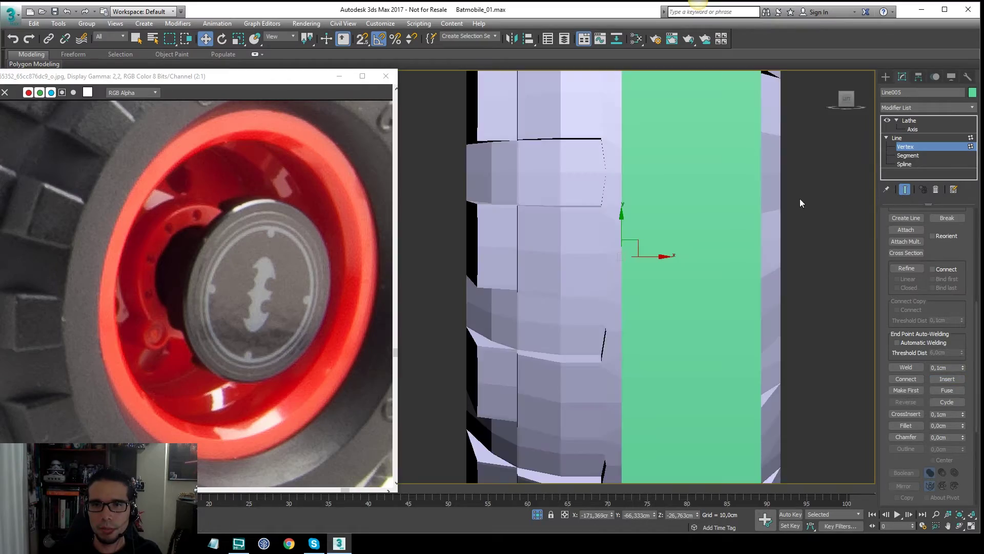
pyautogui.keyDown('alt'); pyautogui.moveTo(801, 203); pyautogui.dragTo(645, 243, button='middle'); pyautogui.keyUp('alt')
pyautogui.scroll(-8, 739, 223)
pyautogui.press('F3')
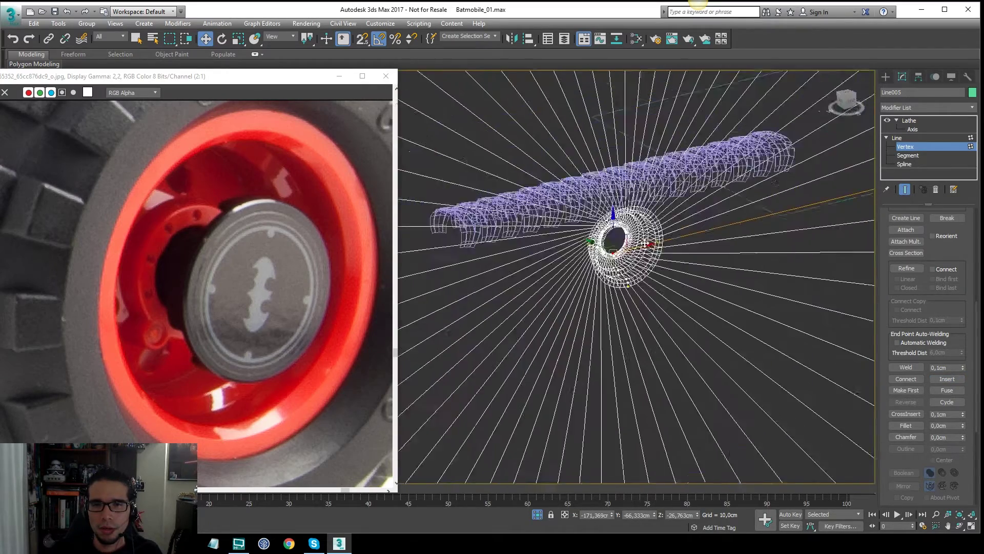
pyautogui.scroll(-8, 730, 216)
pyautogui.moveTo(756, 208); pyautogui.dragTo(713, 226, button='middle')
pyautogui.scroll(4, 731, 218)
pyautogui.press('1')
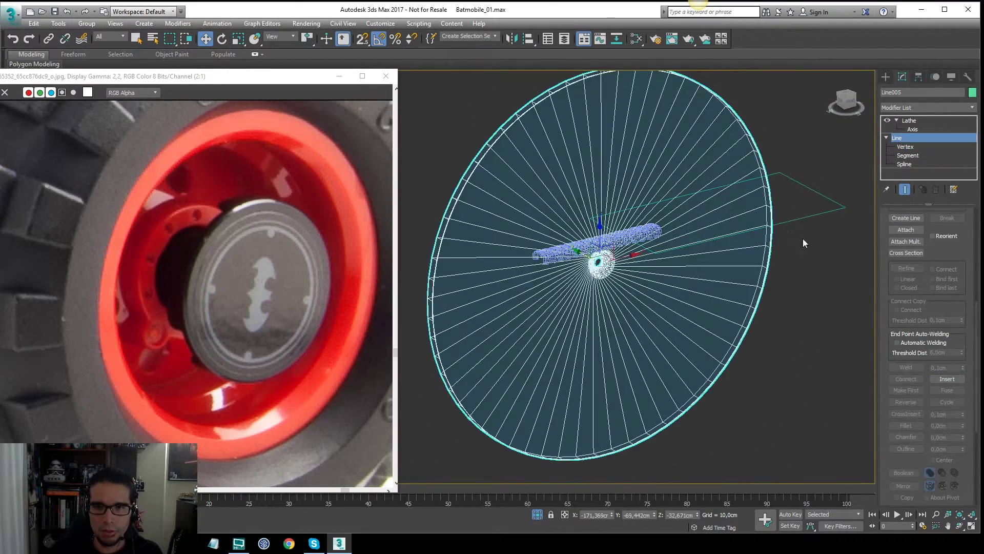
pyautogui.moveTo(736, 272); pyautogui.dragTo(735, 272)
pyautogui.hotkey('ctrl', 'z')
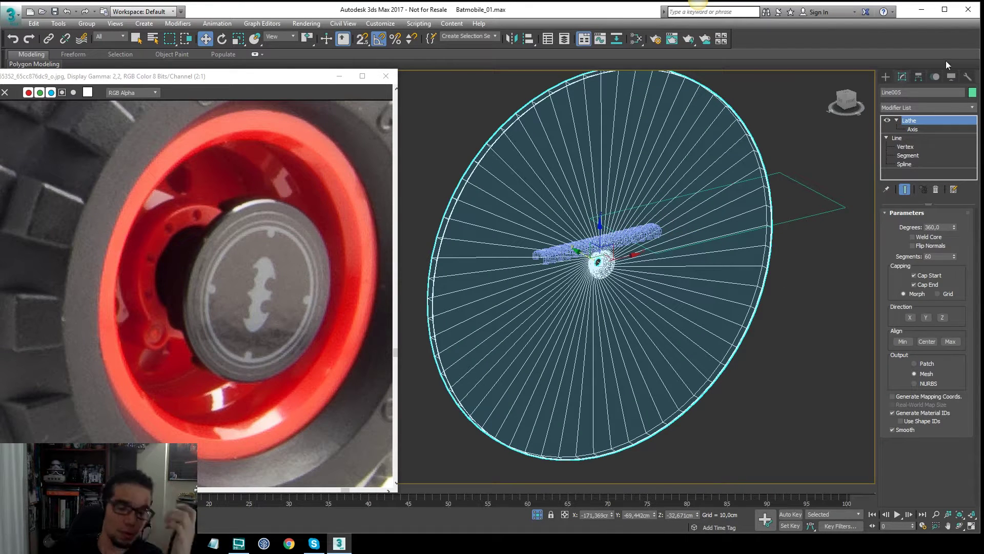
# Hide the lathed result, select the five new hub cap vertices and move them along X in the Front view into line with the rim profile
pyautogui.click(916, 138)
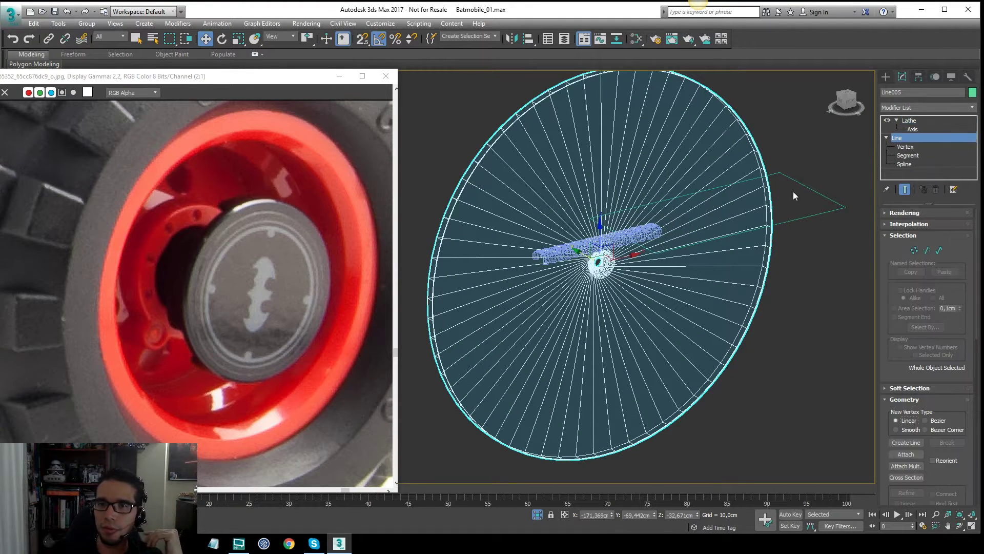
pyautogui.click(905, 189)
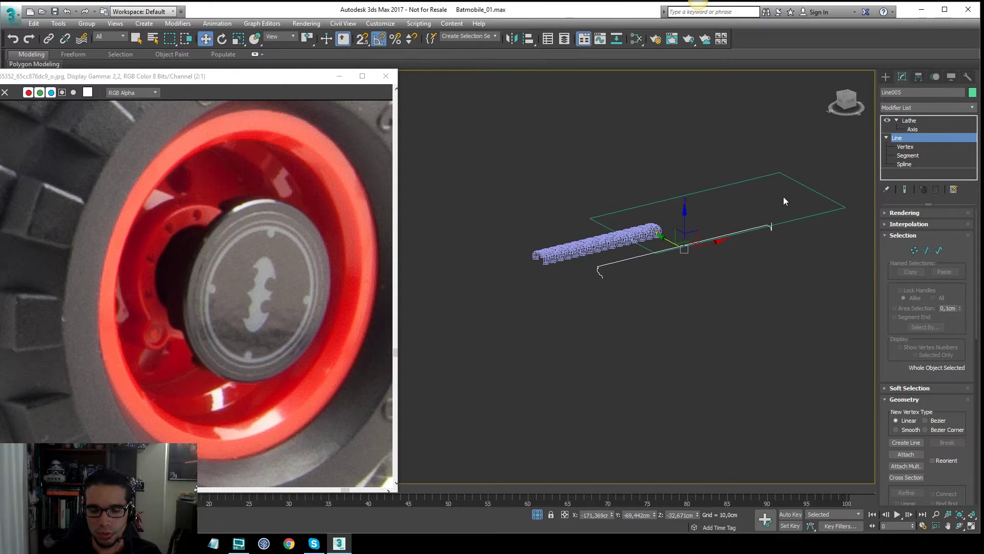
pyautogui.press('g')
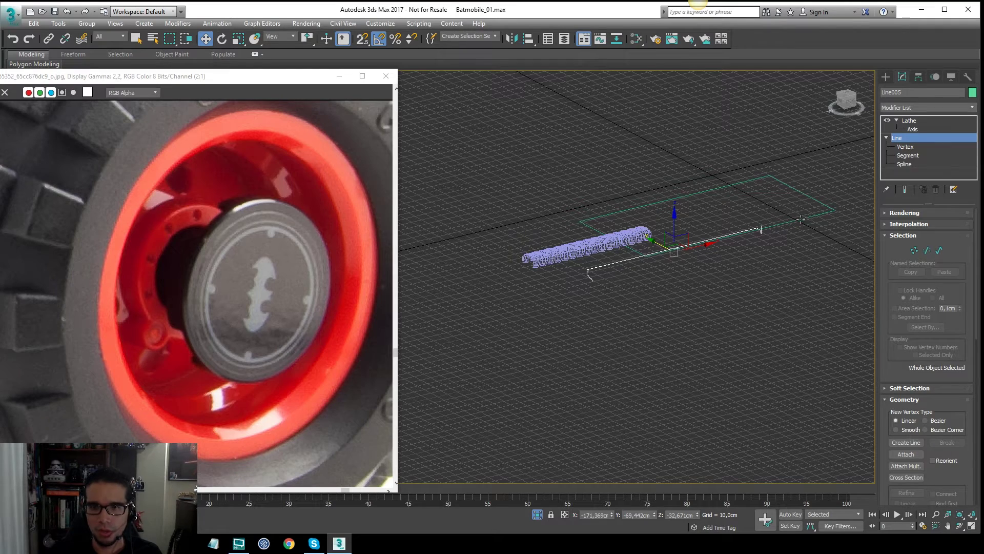
pyautogui.press('1')
pyautogui.moveTo(789, 223); pyautogui.dragTo(610, 264)
pyautogui.scroll(4, 584, 264)
pyautogui.press('f')
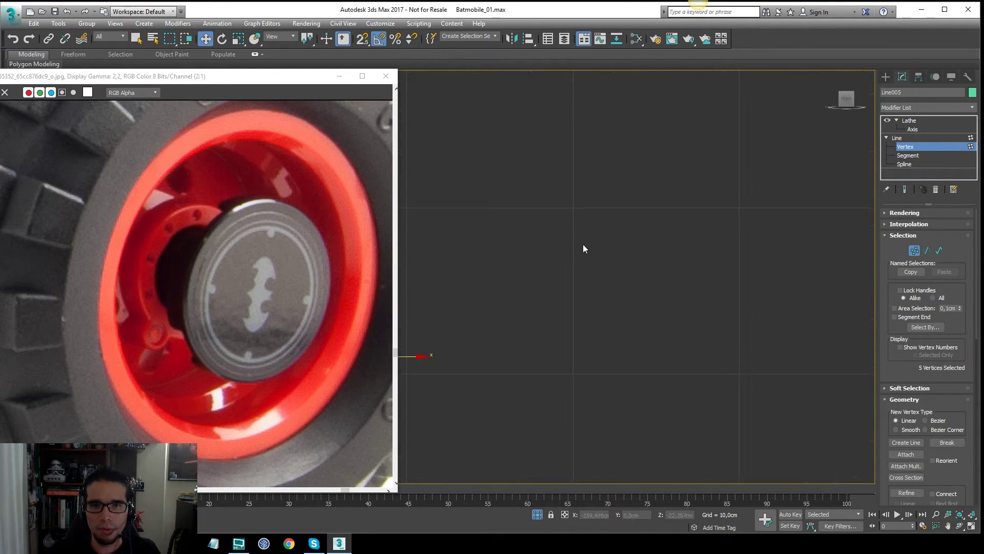
pyautogui.moveTo(467, 195); pyautogui.dragTo(649, 246, button='middle')
pyautogui.moveTo(615, 379); pyautogui.dragTo(631, 380)
pyautogui.scroll(-4, 660, 328)
pyautogui.keyDown('alt'); pyautogui.moveTo(659, 323); pyautogui.dragTo(709, 322, button='middle'); pyautogui.keyUp('alt')
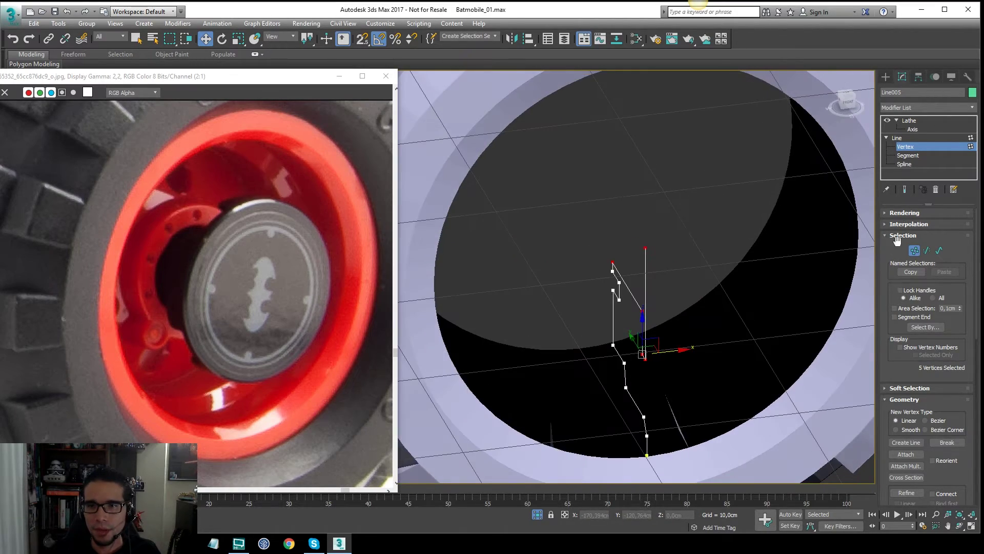
# Show the lathed result and move the profile's last vertex vertically to about Z -22.35 cm, closing the hub cap at the wheel's centre
pyautogui.click(905, 189)
pyautogui.keyDown('alt'); pyautogui.moveTo(682, 230); pyautogui.dragTo(724, 250, button='middle'); pyautogui.keyUp('alt')
pyautogui.press('F3')
pyautogui.click(637, 256)
pyautogui.press('F3')
pyautogui.moveTo(638, 234)
pyautogui.mouseDown()
pyautogui.moveTo(638, 260)
pyautogui.moveTo(642, 203)
pyautogui.moveTo(640, 243)
pyautogui.mouseUp()
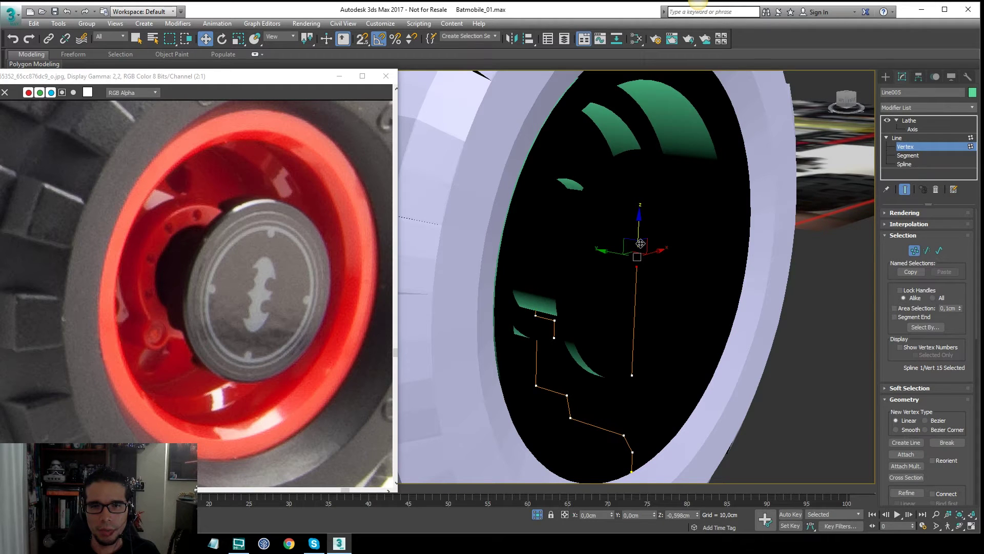
pyautogui.moveTo(640, 244); pyautogui.dragTo(669, 269)
# Examine the lathed hub cap and rim from several angles against a close-up of another wheel in the reference photo
pyautogui.scroll(-5, 661, 269)
pyautogui.scroll(-10, 671, 264)
pyautogui.keyDown('alt'); pyautogui.moveTo(690, 233); pyautogui.dragTo(706, 271, button='middle'); pyautogui.keyUp('alt')
pyautogui.scroll(4, 670, 232)
pyautogui.scroll(-8, 675, 232)
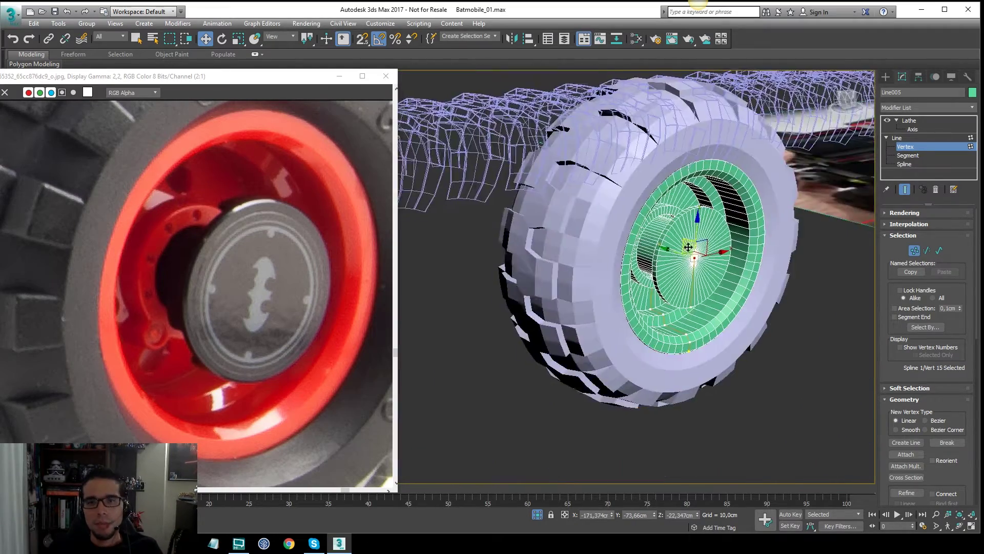
pyautogui.moveTo(688, 247)
pyautogui.keyDown('alt'); pyautogui.mouseDown(button='middle')
pyautogui.moveTo(708, 243)
pyautogui.moveTo(610, 247)
pyautogui.moveTo(720, 244)
pyautogui.moveTo(697, 209)
pyautogui.moveTo(675, 243)
pyautogui.moveTo(684, 269)
pyautogui.moveTo(686, 249)
pyautogui.moveTo(712, 255)
pyautogui.moveTo(668, 211)
pyautogui.moveTo(643, 226)
pyautogui.mouseUp(button='middle'); pyautogui.keyUp('alt')
pyautogui.scroll(-4, 182, 236)
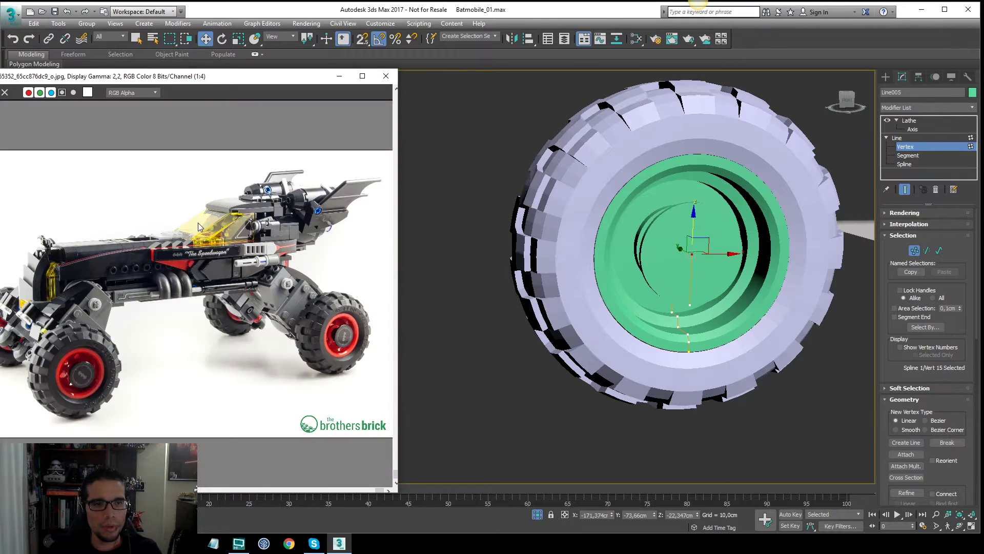
pyautogui.scroll(2, 40, 395)
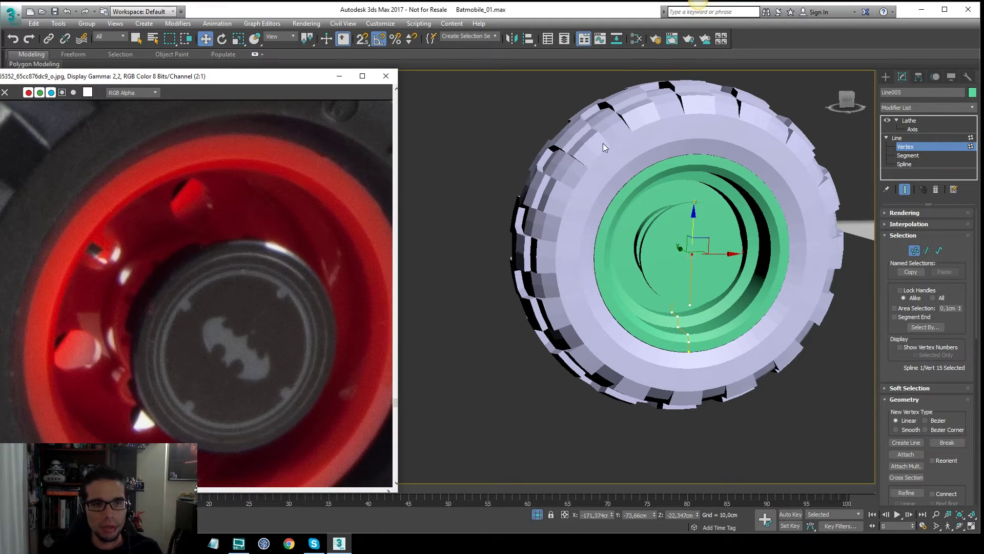
pyautogui.keyDown('alt'); pyautogui.moveTo(615, 119); pyautogui.dragTo(742, 151, button='middle'); pyautogui.keyUp('alt')
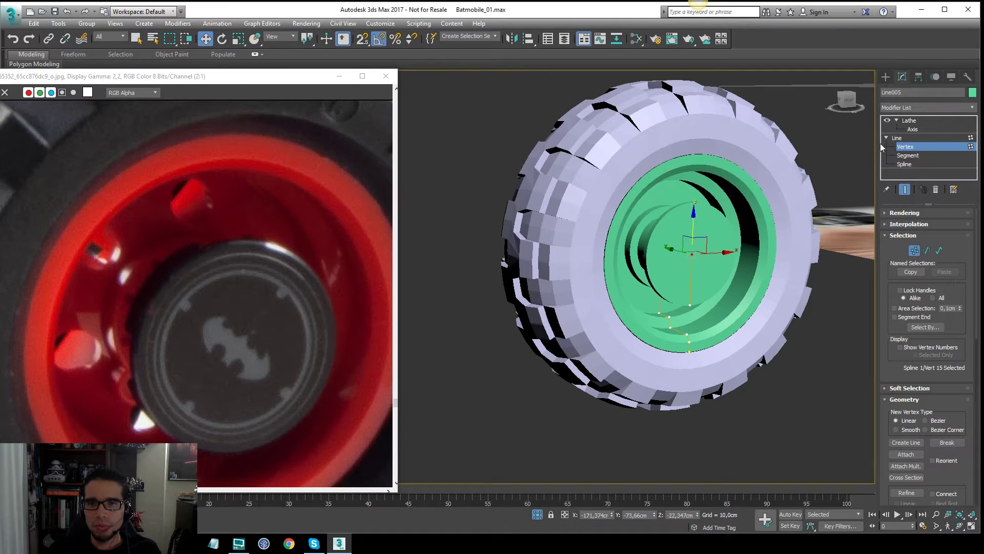
# Examine the lathed rim and hub cap inside the tyre from several angles, in both wireframe and shaded display
pyautogui.click(922, 122)
pyautogui.moveTo(718, 226)
pyautogui.keyDown('alt'); pyautogui.mouseDown(button='middle')
pyautogui.moveTo(667, 224)
pyautogui.moveTo(780, 218)
pyautogui.moveTo(750, 226)
pyautogui.mouseUp(button='middle'); pyautogui.keyUp('alt')
pyautogui.scroll(5, 699, 213)
pyautogui.scroll(-5, 699, 213)
pyautogui.press('F3')
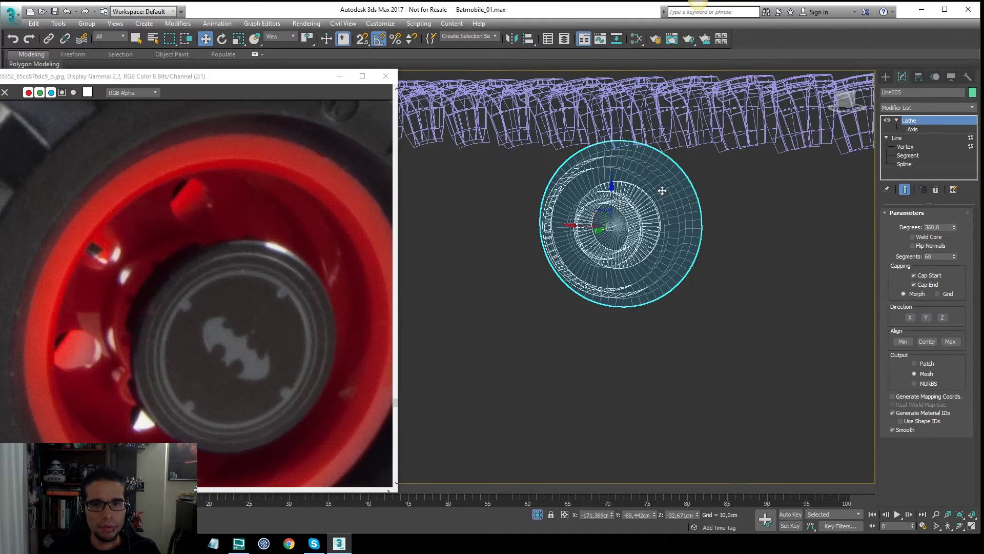
pyautogui.press('F3')
pyautogui.keyDown('alt'); pyautogui.moveTo(665, 180); pyautogui.dragTo(615, 152, button='middle'); pyautogui.keyUp('alt')
pyautogui.press('F3')
pyautogui.press('F3')
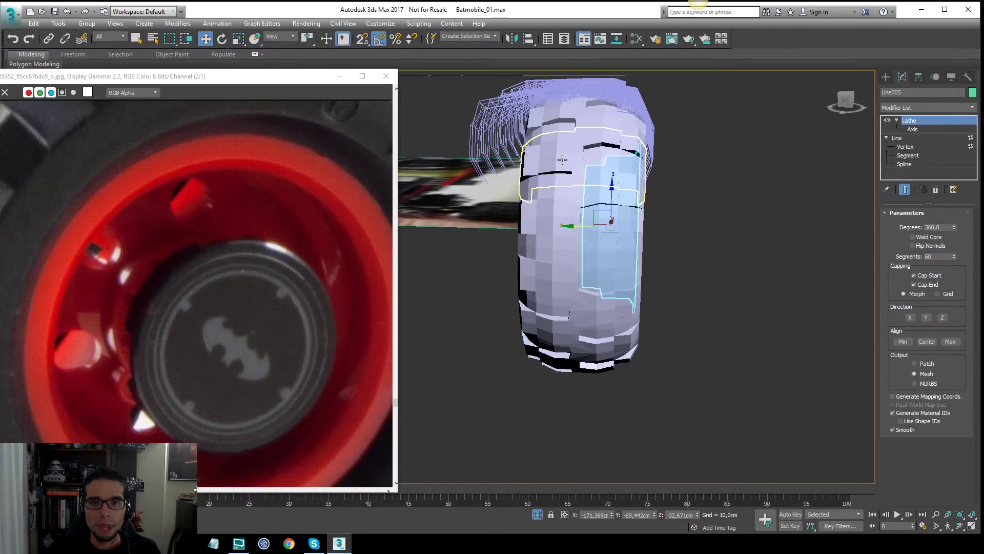
pyautogui.moveTo(580, 177)
pyautogui.keyDown('alt'); pyautogui.mouseDown(button='middle')
pyautogui.moveTo(623, 154)
pyautogui.moveTo(686, 162)
pyautogui.moveTo(620, 160)
pyautogui.moveTo(630, 160)
pyautogui.mouseUp(button='middle'); pyautogui.keyUp('alt')
pyautogui.press('F3')
pyautogui.press('F3')
pyautogui.press('F4')
pyautogui.press('F4')
pyautogui.press('f')
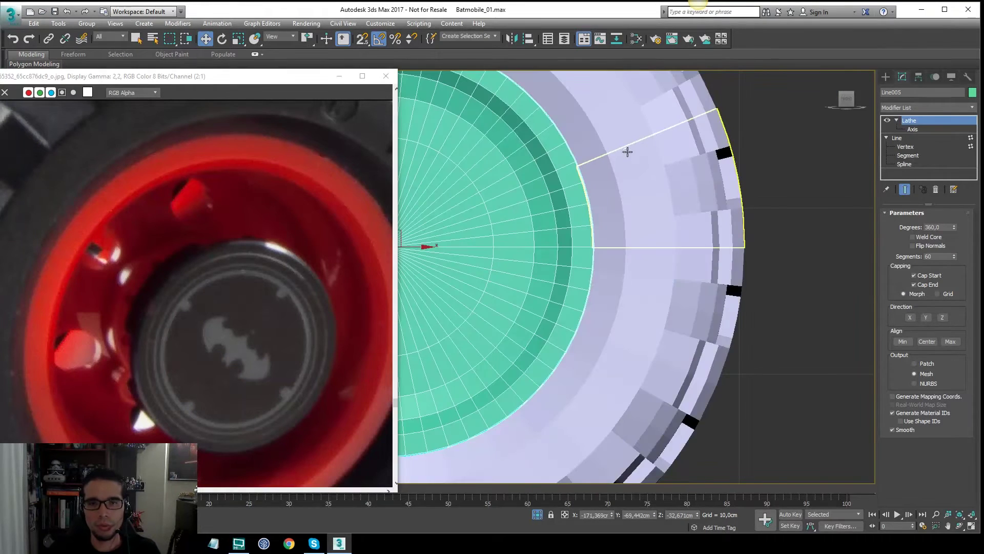
# Switch to the Left view and go to the profile line's vertices with the lathed result hidden
pyautogui.press('l')
pyautogui.scroll(10, 670, 176)
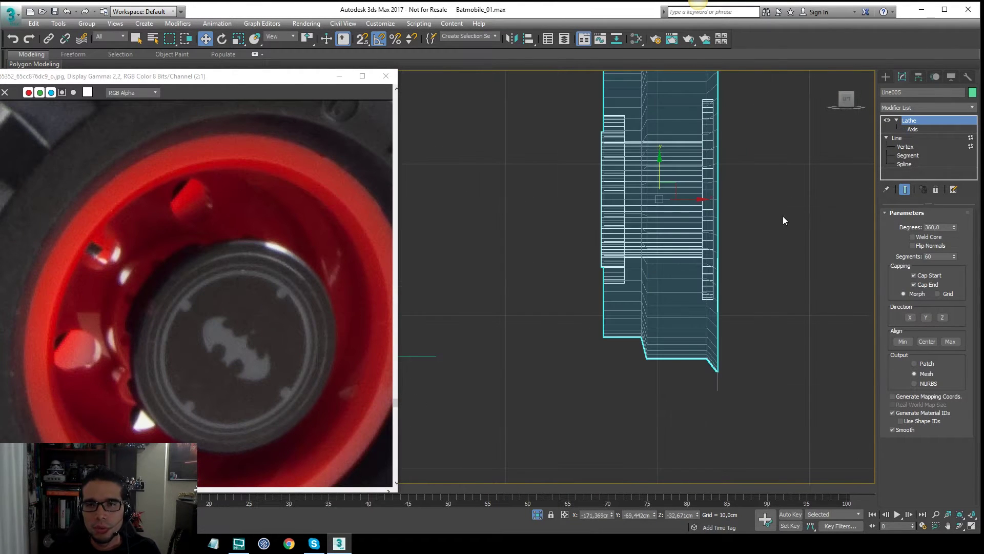
pyautogui.click(908, 146)
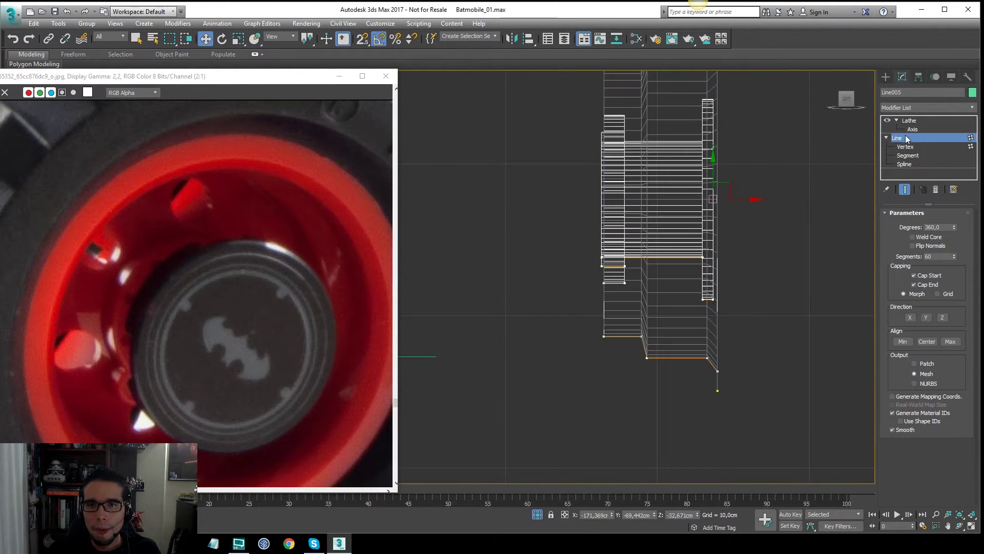
pyautogui.click(906, 189)
pyautogui.scroll(-3, 778, 212)
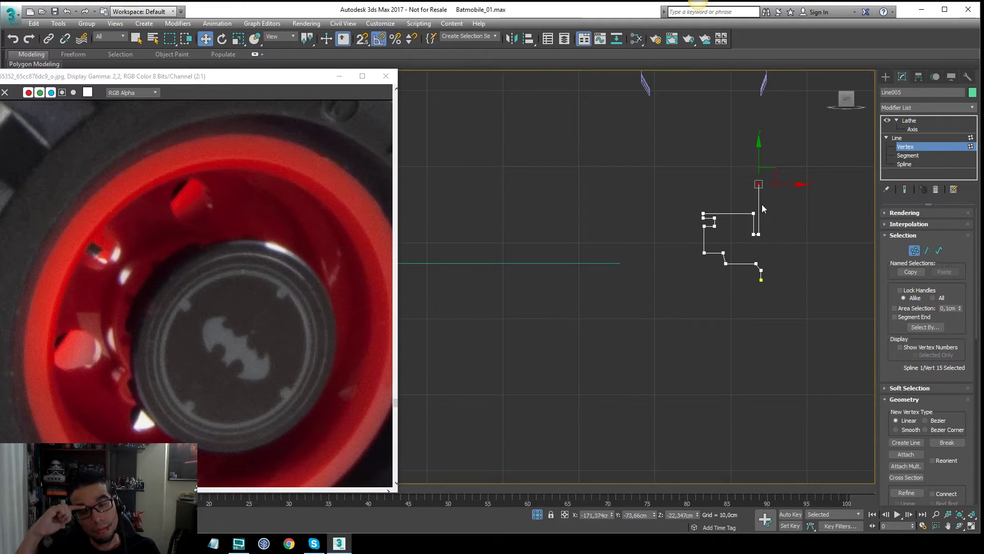
# Select the whole profile spline and clone it about 10.3 cm along the view's X axis towards the wheel's inner side
pyautogui.press('3')
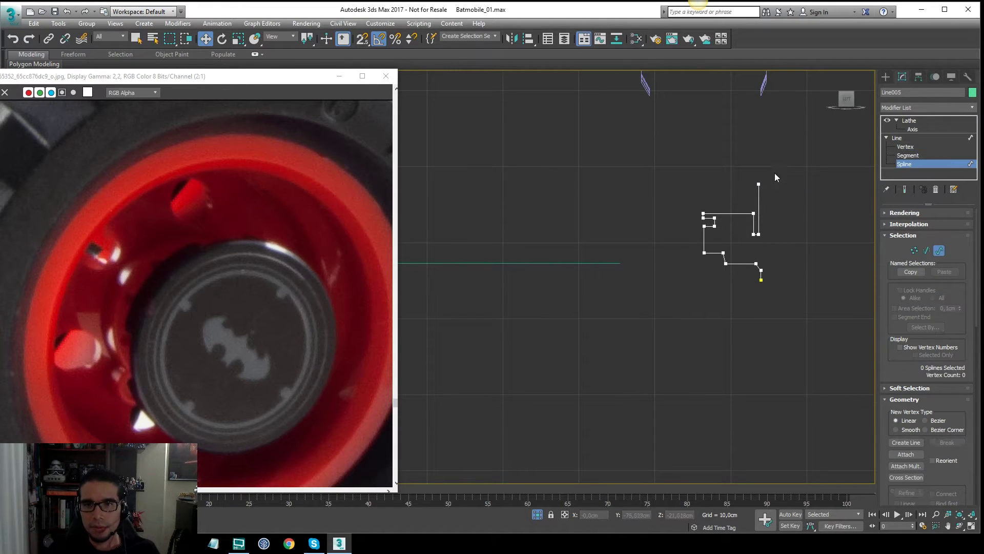
pyautogui.moveTo(774, 174); pyautogui.dragTo(659, 304)
pyautogui.scroll(2, 734, 246)
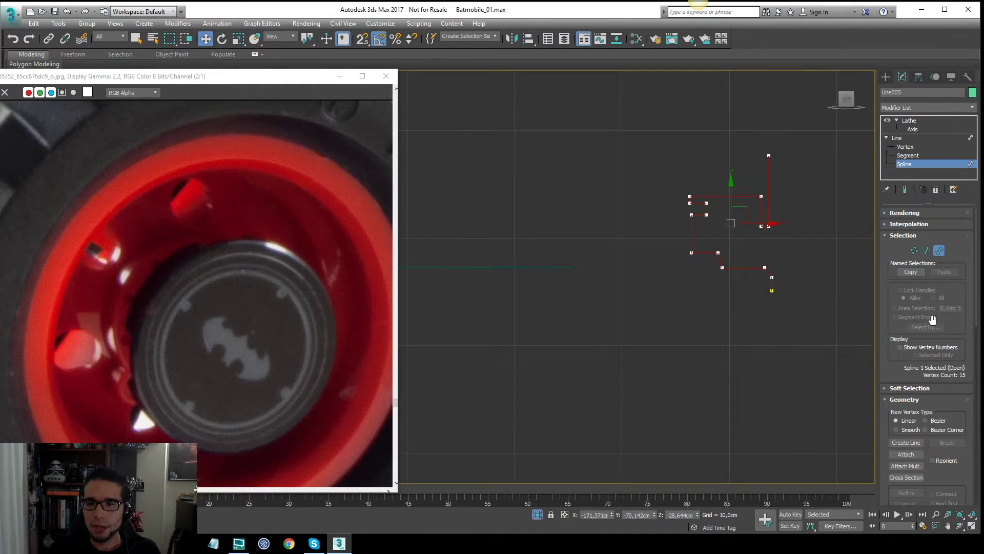
pyautogui.scroll(-5, 897, 364)
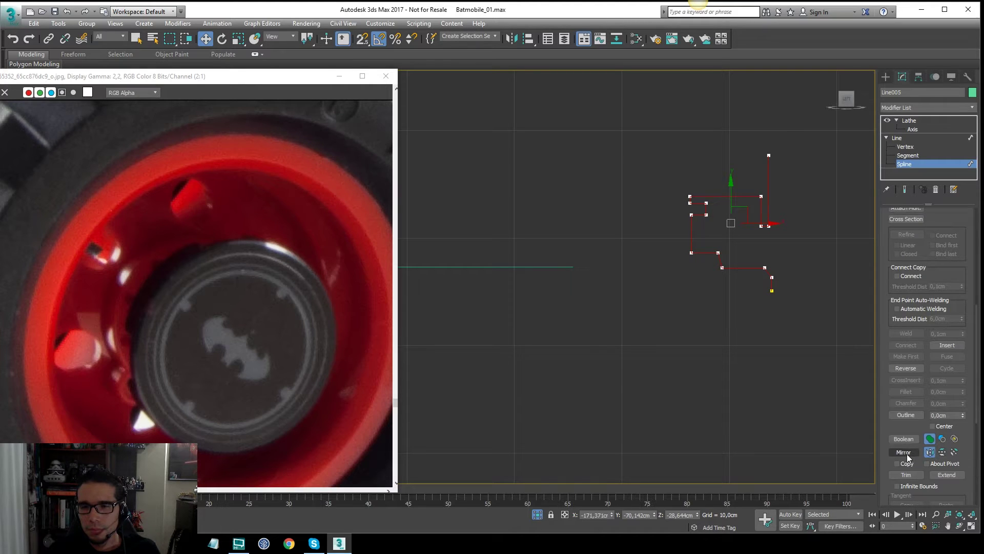
pyautogui.keyDown('shift'); pyautogui.moveTo(770, 224); pyautogui.dragTo(660, 225); pyautogui.keyUp('shift')
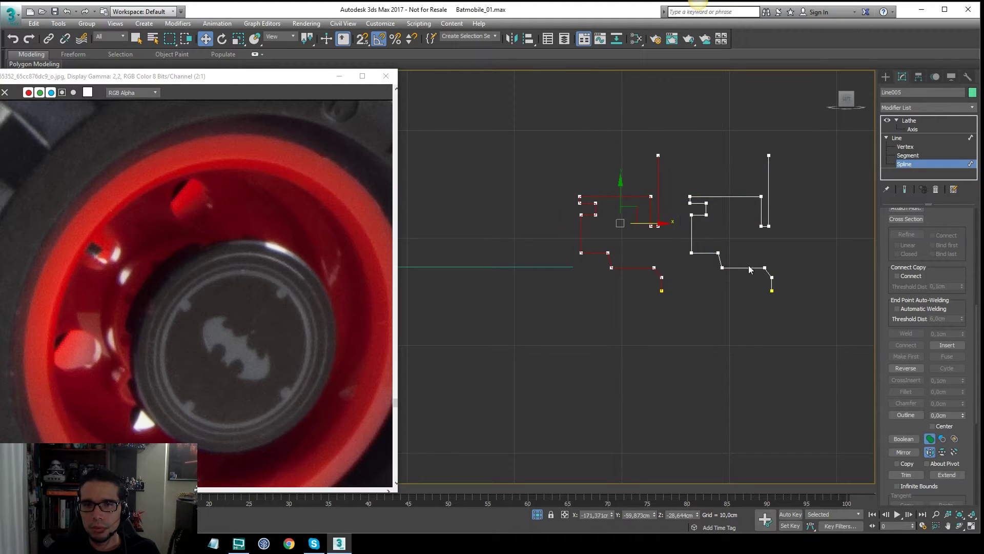
# Mirror the cloned spline horizontally and move it about 1.76 cm along X, closer to the original profile
pyautogui.click(903, 452)
pyautogui.scroll(5, 666, 213)
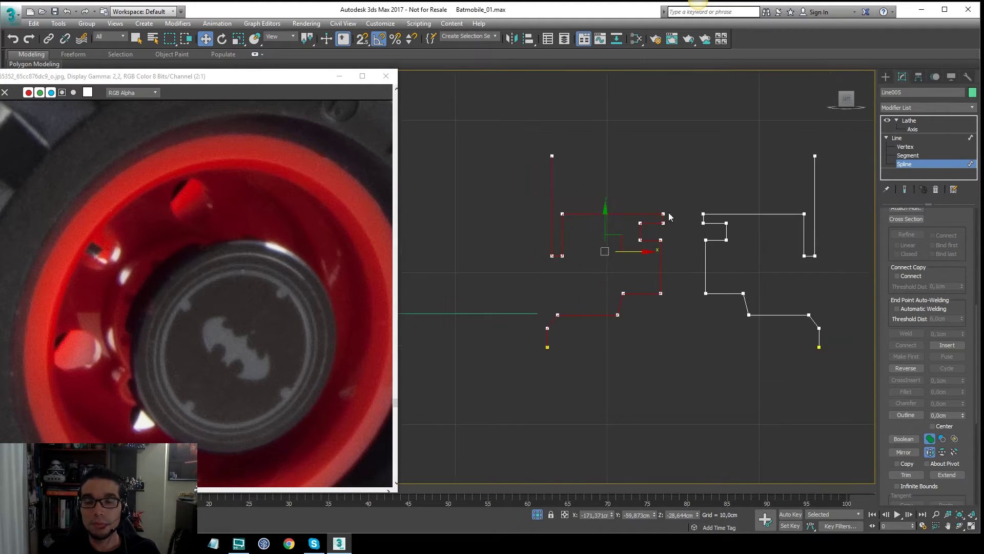
pyautogui.moveTo(612, 273); pyautogui.dragTo(637, 274)
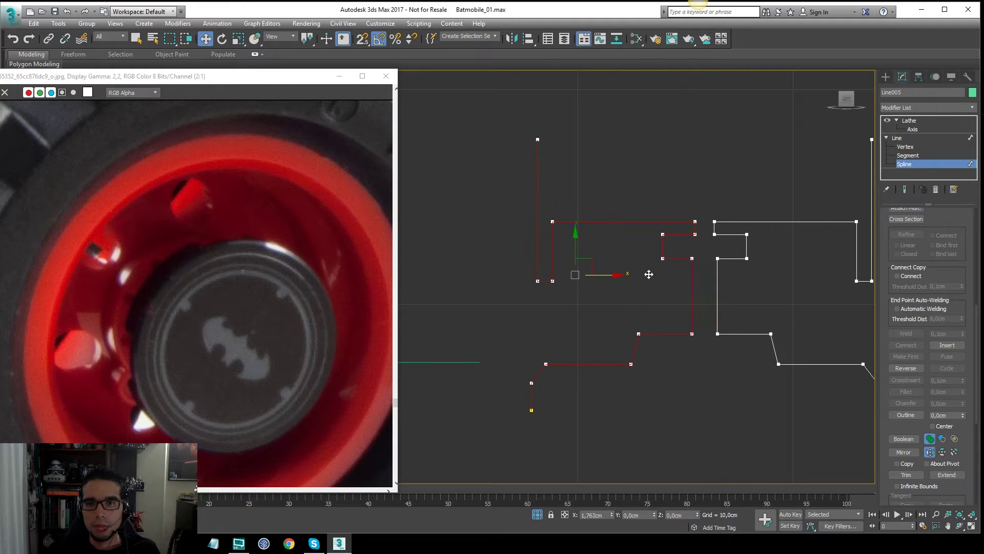
pyautogui.scroll(-2, 559, 192)
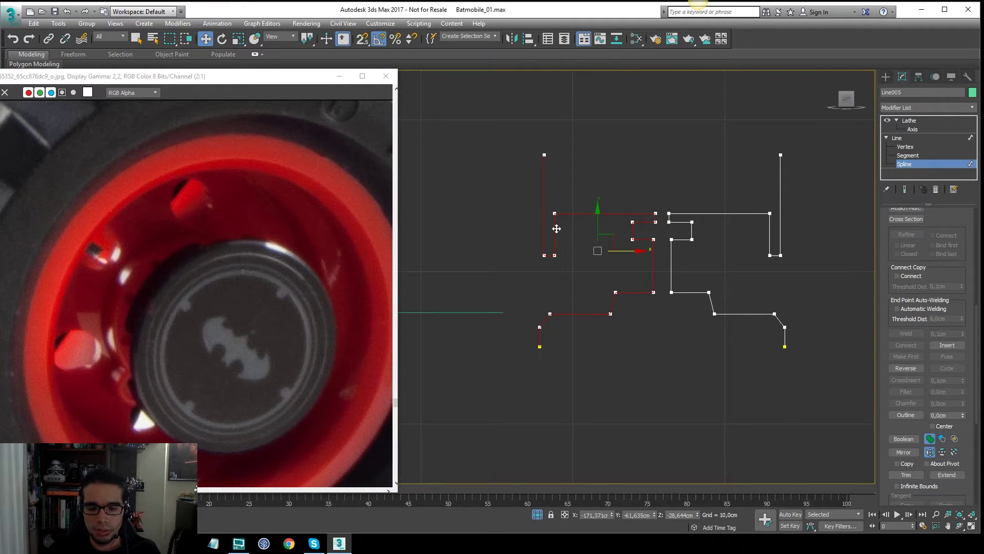
# Delete the three hub cap vertices from the mirrored spline, leaving it ending at the hub's horizontal line
pyautogui.press('1')
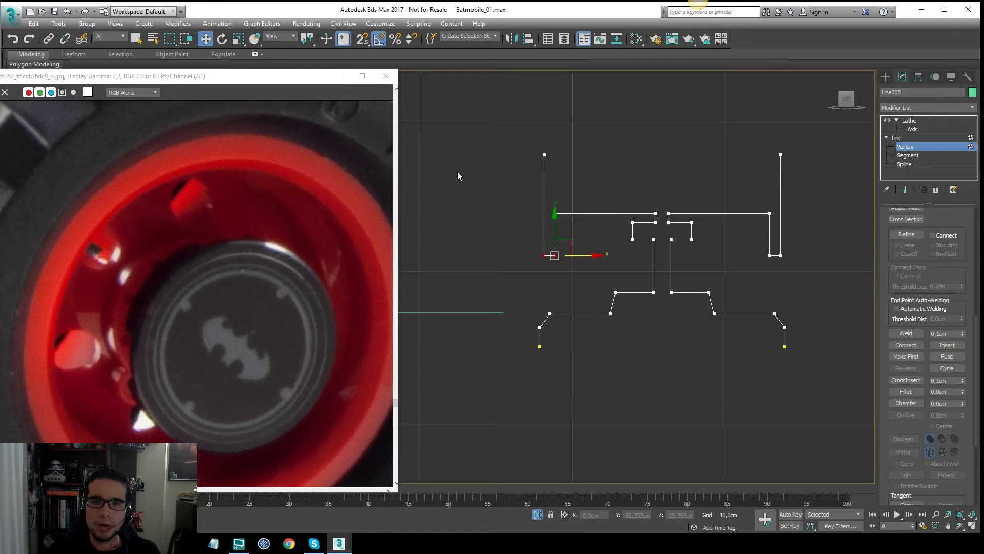
pyautogui.press('Delete')
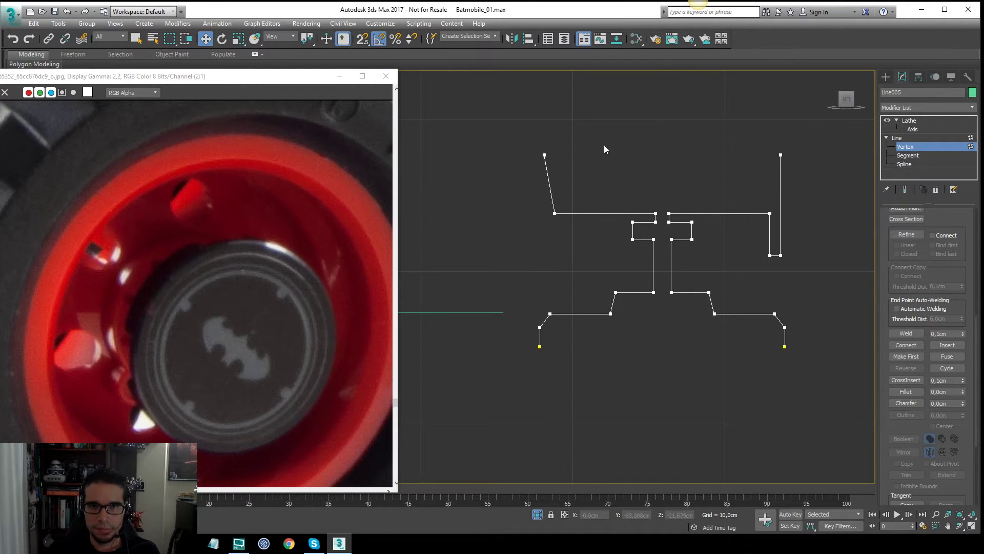
pyautogui.click(544, 155)
pyautogui.press('Delete')
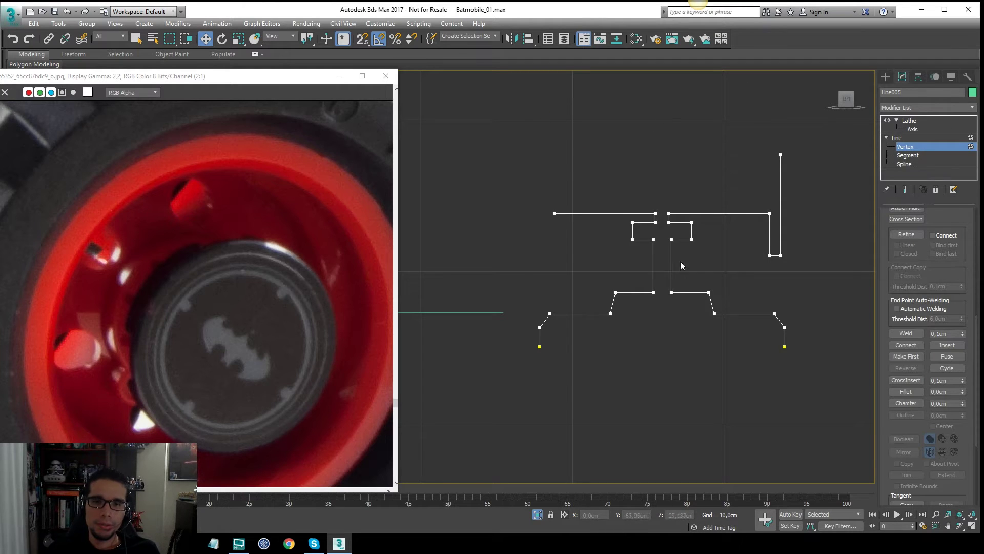
# Exit isolation and show the lathed result of both splines inside the tyre in a perspective view
pyautogui.moveTo(627, 242); pyautogui.dragTo(653, 239, button='middle')
pyautogui.click(536, 514)
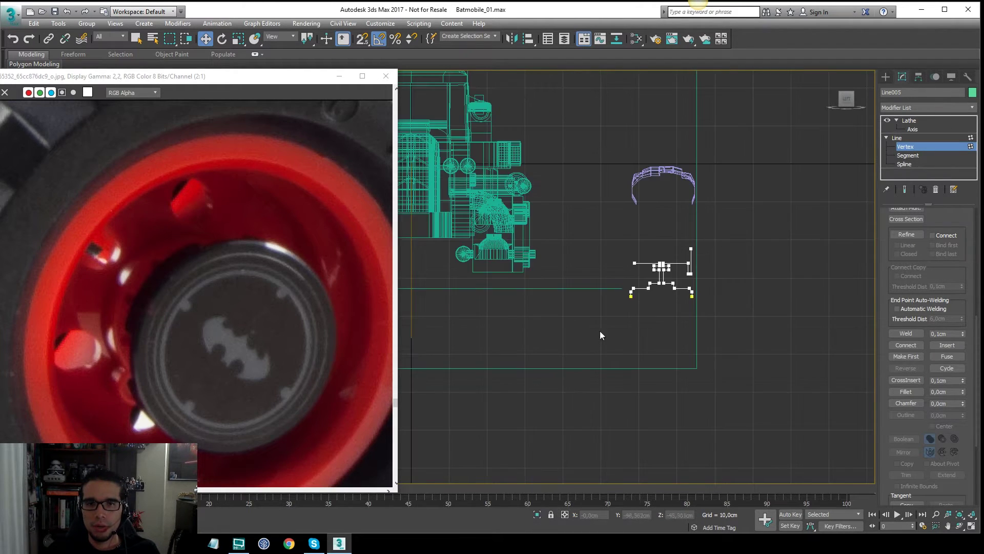
pyautogui.scroll(6, 675, 257)
pyautogui.scroll(5, 664, 302)
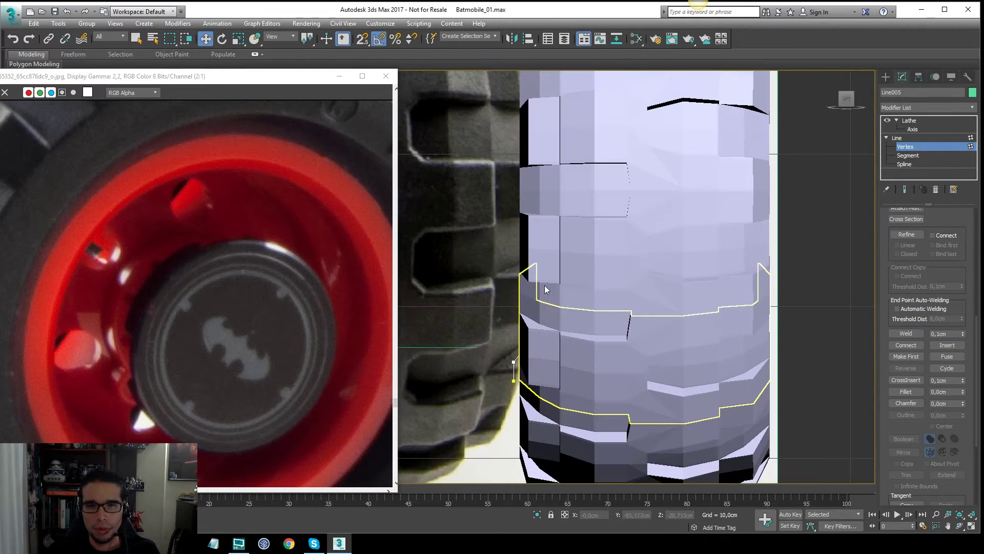
pyautogui.keyDown('alt'); pyautogui.moveTo(541, 250); pyautogui.dragTo(864, 271, button='middle'); pyautogui.keyUp('alt')
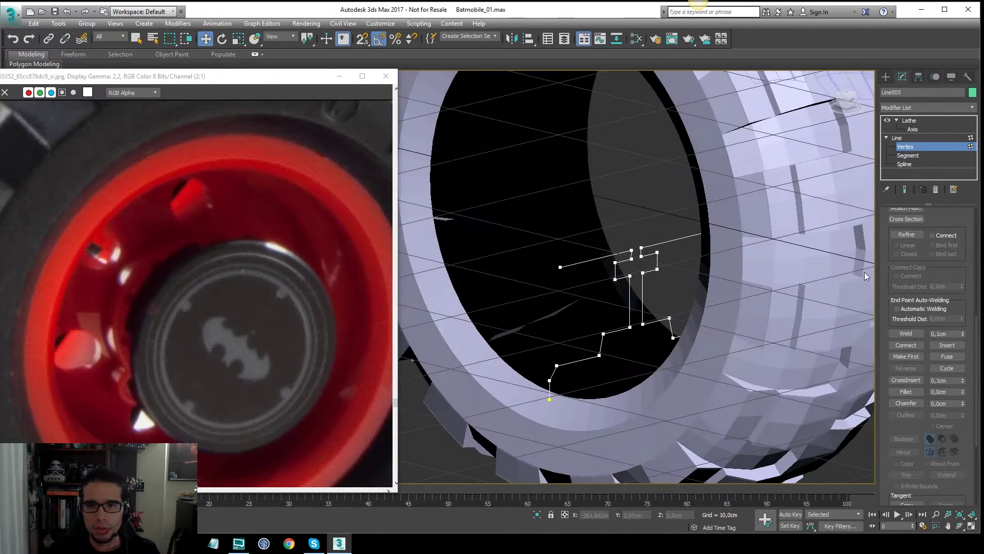
pyautogui.click(905, 189)
pyautogui.keyDown('alt'); pyautogui.moveTo(727, 295); pyautogui.dragTo(656, 279, button='middle'); pyautogui.keyUp('alt')
# Reverse the mirrored spline so its lathed surface faces outward
pyautogui.press('3')
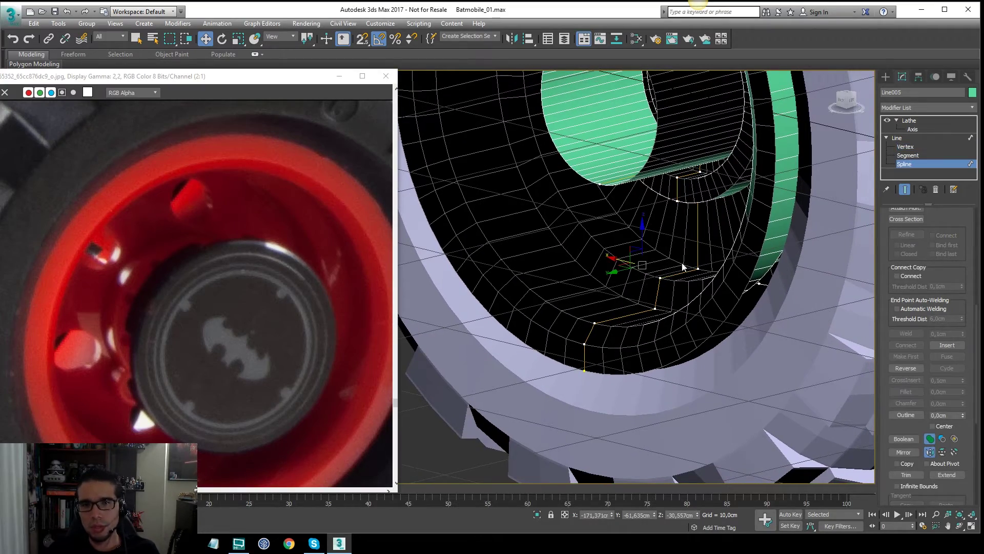
pyautogui.scroll(-7, 719, 249)
pyautogui.keyDown('alt'); pyautogui.moveTo(748, 233); pyautogui.dragTo(700, 264, button='middle'); pyautogui.keyUp('alt')
pyautogui.scroll(4, 700, 265)
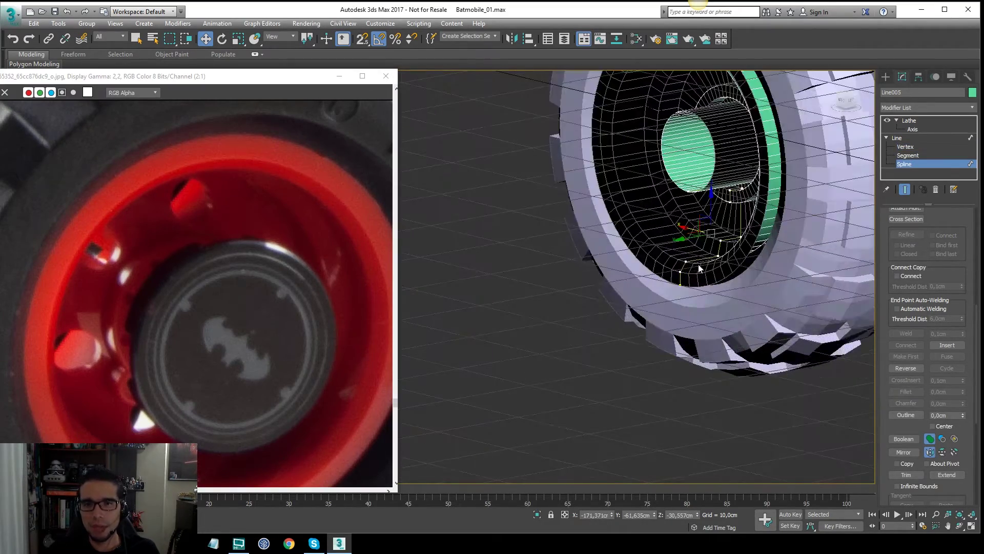
pyautogui.press('F3')
pyautogui.press('F3')
pyautogui.scroll(3, 740, 207)
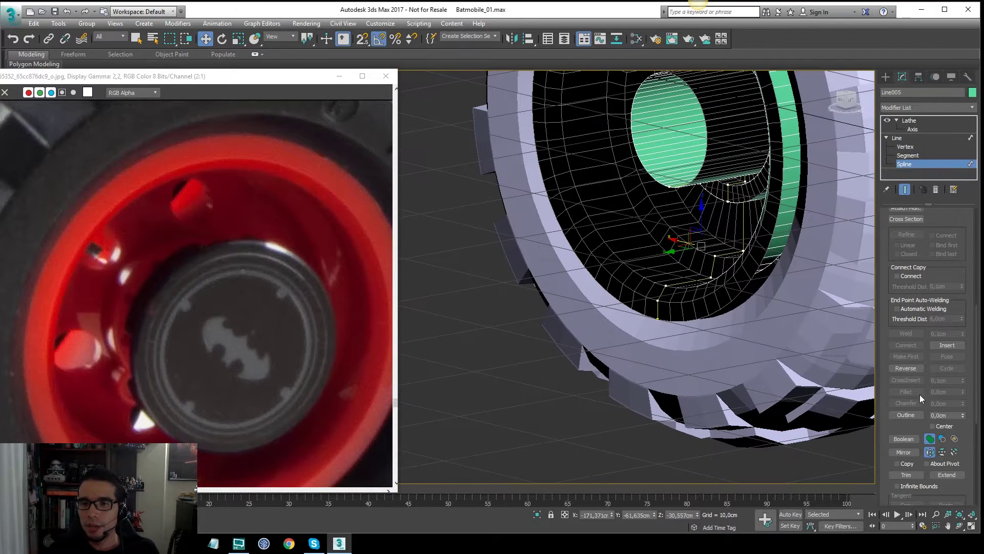
pyautogui.moveTo(960, 281); pyautogui.dragTo(966, 416)
pyautogui.scroll(-5, 944, 405)
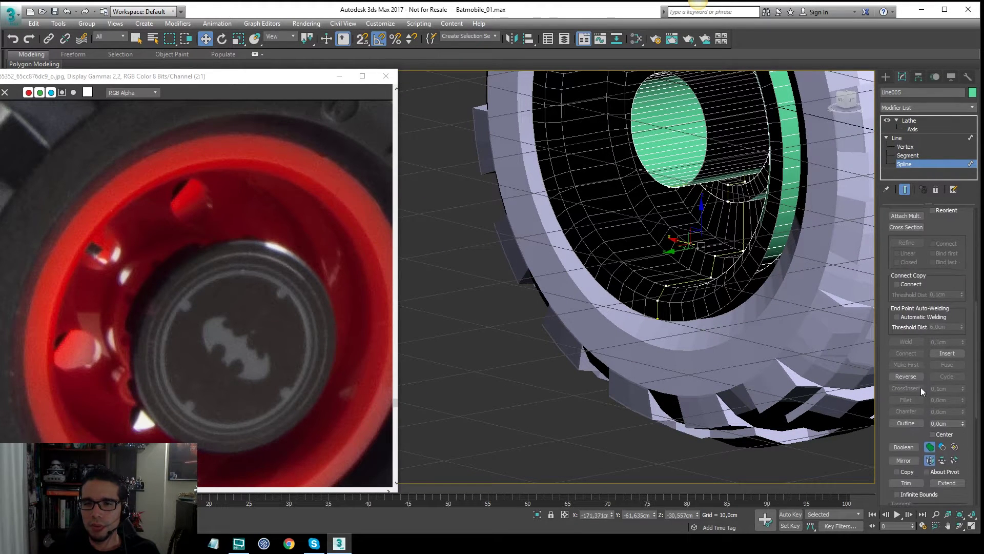
pyautogui.click(906, 375)
pyautogui.scroll(2, 795, 317)
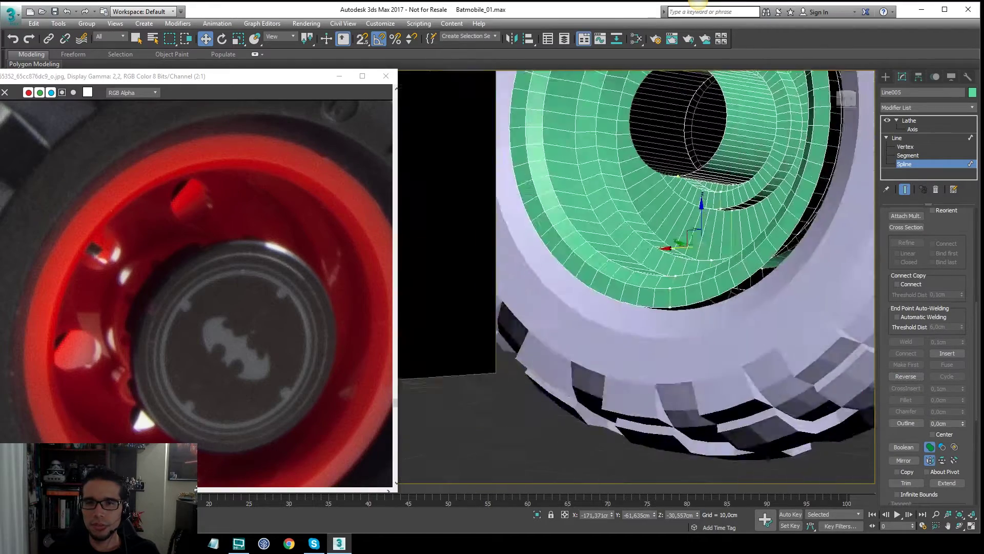
# Move the mirrored spline about 1.4 cm along Y towards the original so the two rim halves overlap slightly
pyautogui.scroll(-2, 745, 272)
pyautogui.scroll(2, 677, 268)
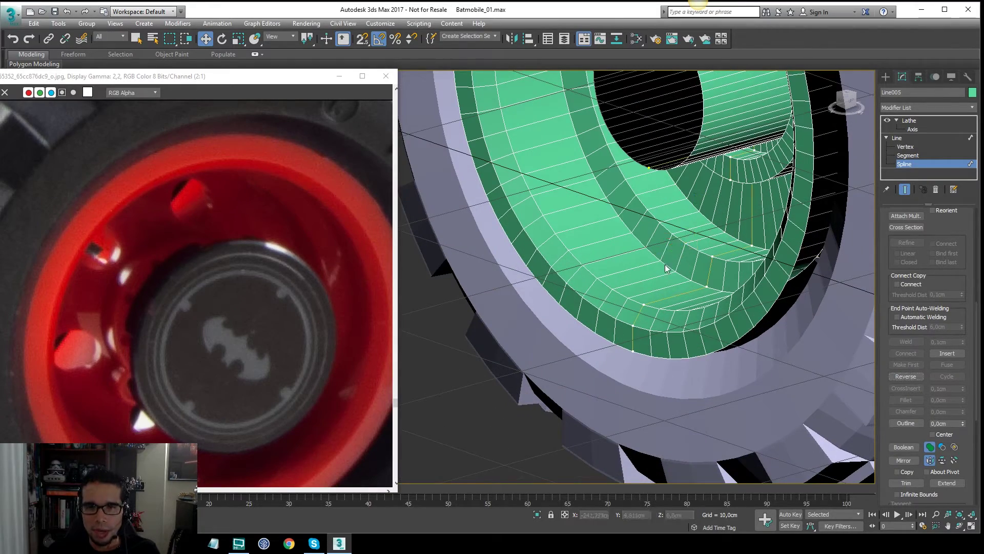
pyautogui.moveTo(665, 253); pyautogui.dragTo(686, 250)
pyautogui.moveTo(685, 251)
pyautogui.keyDown('alt'); pyautogui.mouseDown(button='middle')
pyautogui.moveTo(673, 247)
pyautogui.moveTo(737, 245)
pyautogui.moveTo(722, 234)
pyautogui.moveTo(661, 251)
pyautogui.moveTo(675, 256)
pyautogui.mouseUp(button='middle'); pyautogui.keyUp('alt')
pyautogui.scroll(-3, 737, 245)
pyautogui.press('F3')
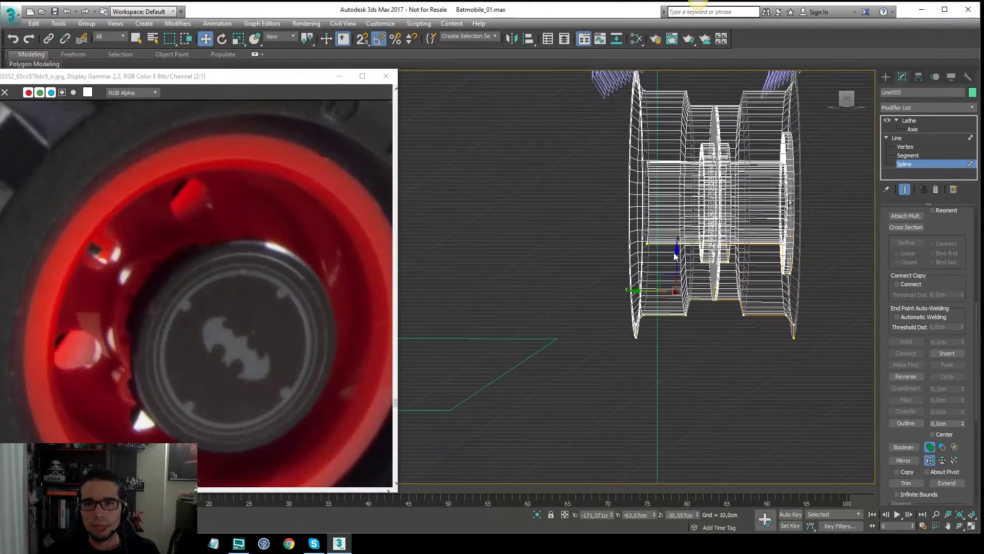
# Isolate the wheel profile in the Left view and hide its lathed result
pyautogui.press('f')
pyautogui.press('l')
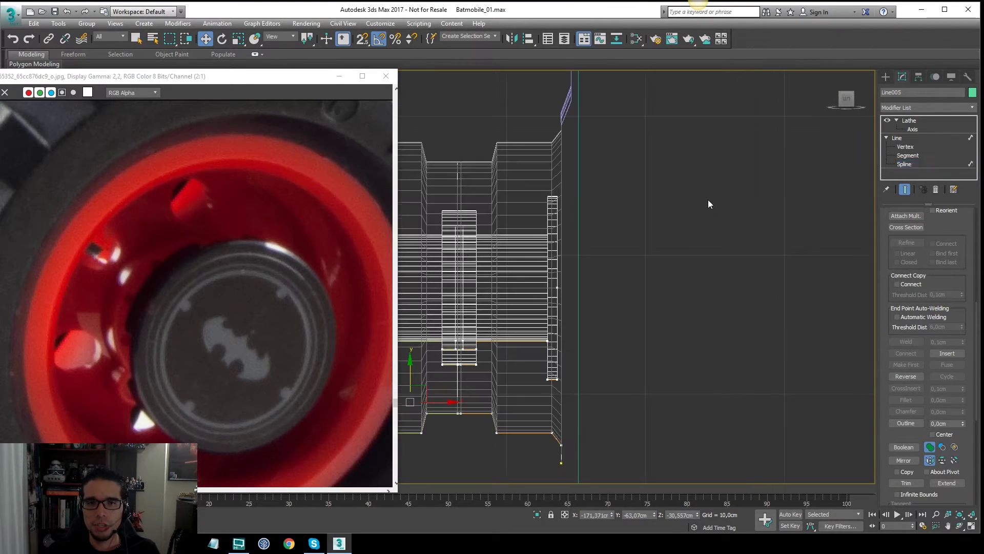
pyautogui.hotkey('alt', 'q')
pyautogui.click(906, 191)
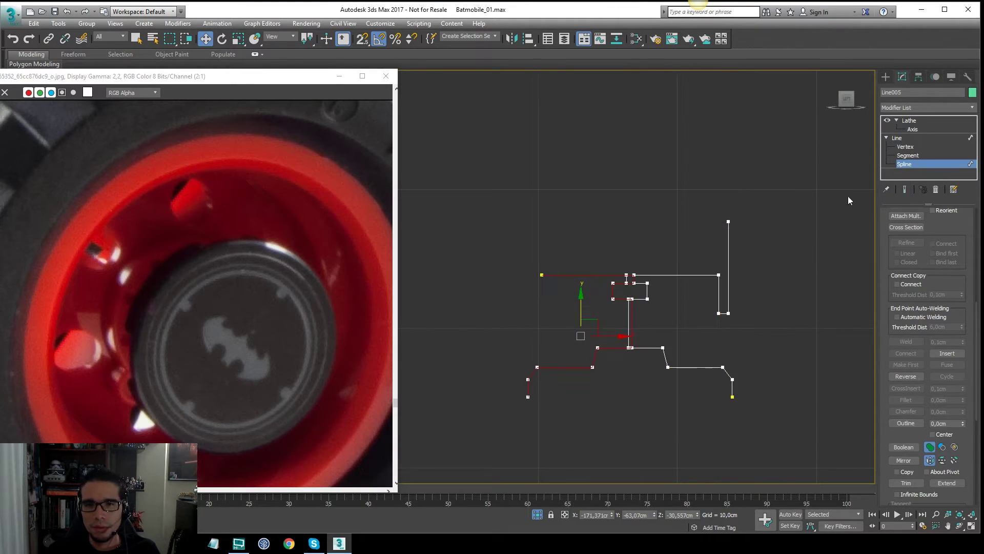
# Move the mirrored spline's inner edge vertices along X away from the original profile and delete the four vertices forming its notch
pyautogui.scroll(6, 733, 226)
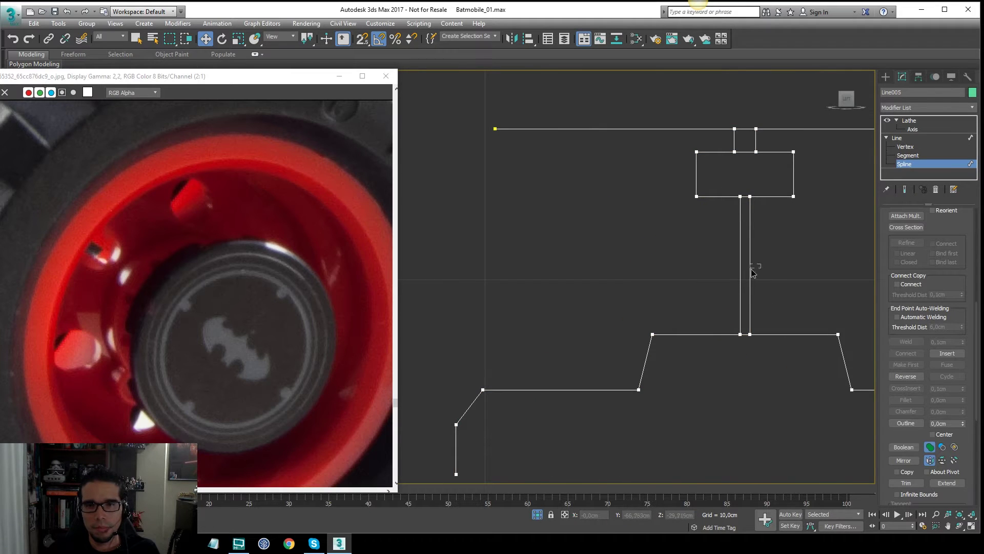
pyautogui.click(750, 268)
pyautogui.moveTo(750, 268); pyautogui.dragTo(759, 265, button='middle')
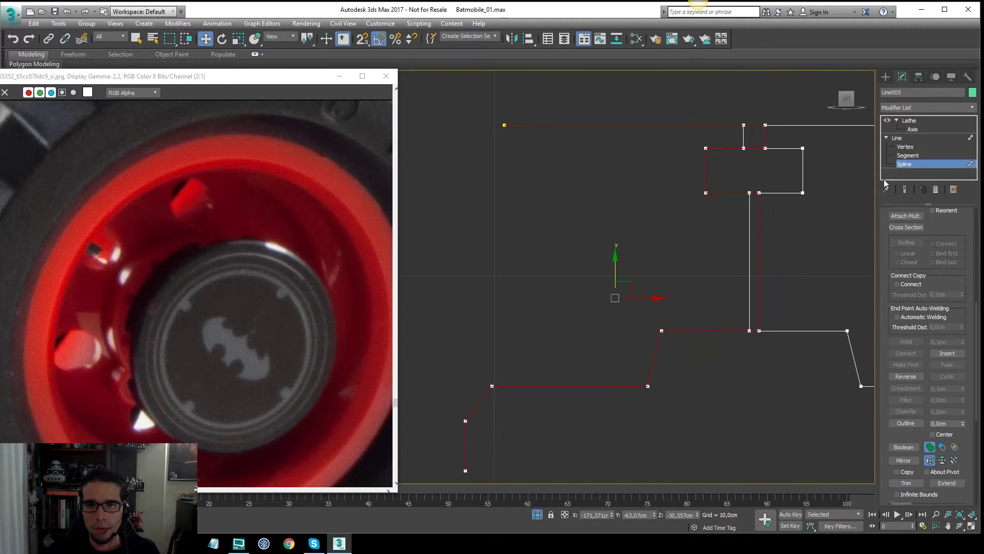
pyautogui.click(906, 147)
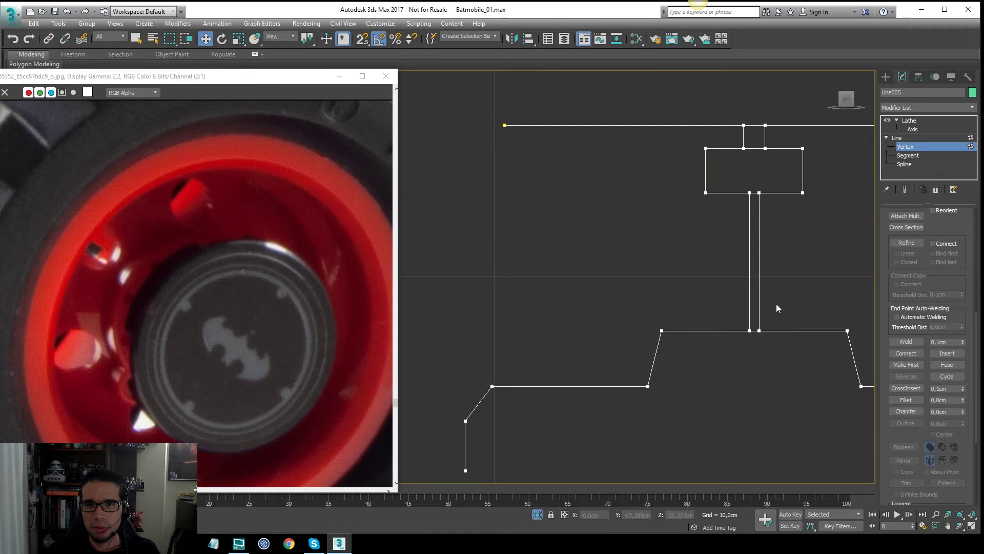
pyautogui.moveTo(756, 350); pyautogui.dragTo(755, 351)
pyautogui.keyDown('ctrl'); pyautogui.moveTo(770, 181); pyautogui.dragTo(755, 204); pyautogui.keyUp('ctrl')
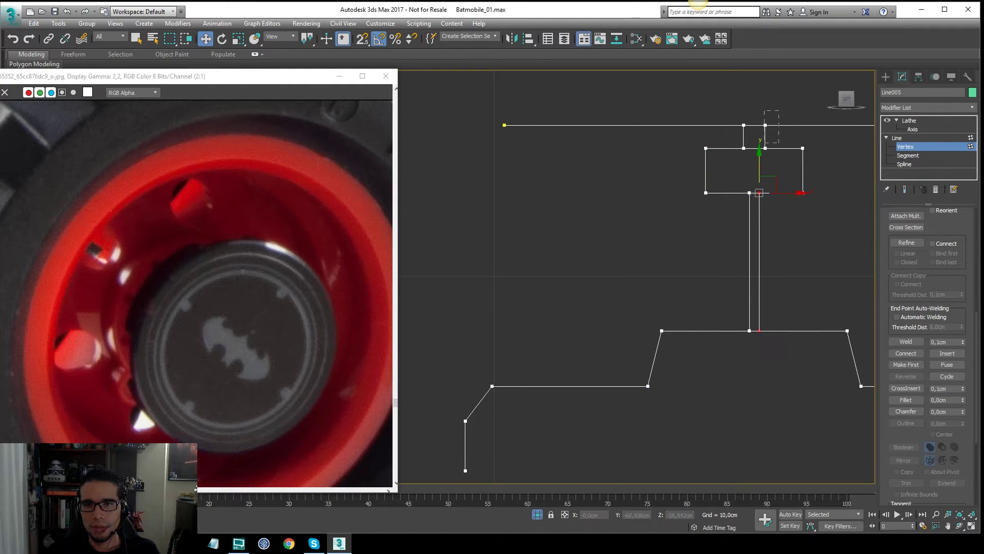
pyautogui.moveTo(779, 110); pyautogui.dragTo(661, 210)
pyautogui.press('Delete')
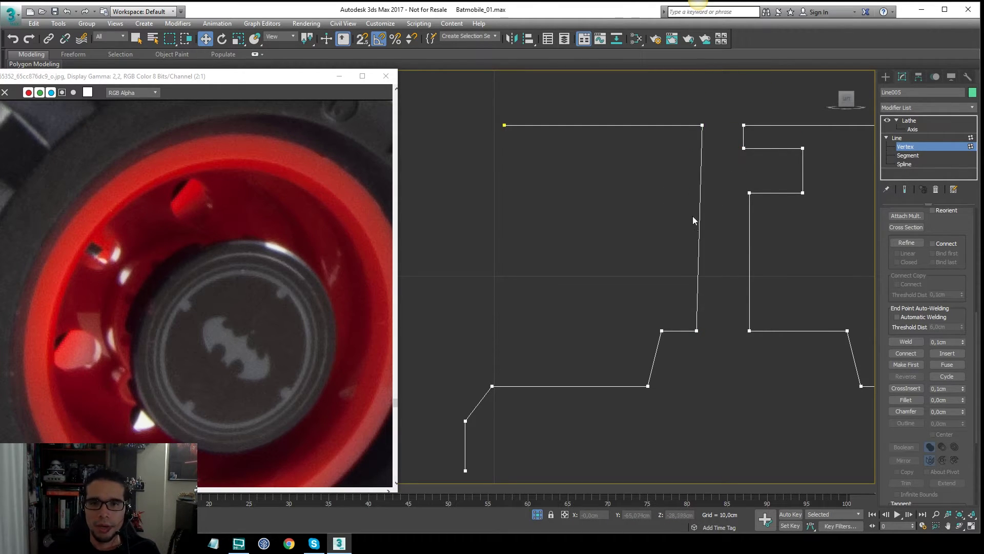
# Align the two end vertices of the mirrored profile's inner slanted edge vertically by scaling them along X about the selection center
pyautogui.scroll(-4, 692, 217)
pyautogui.scroll(5, 690, 220)
pyautogui.scroll(-3, 713, 161)
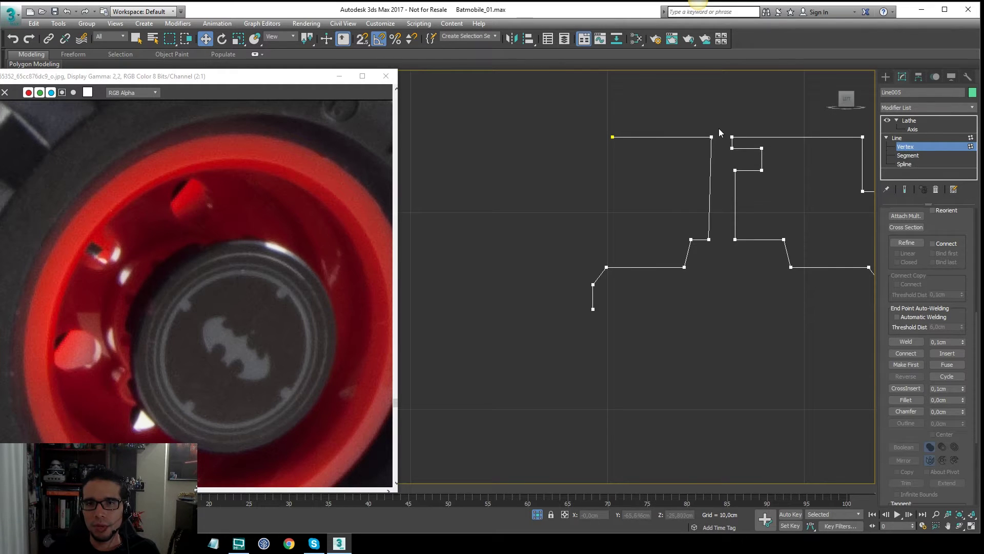
pyautogui.moveTo(718, 119); pyautogui.dragTo(705, 270)
pyautogui.press('r')
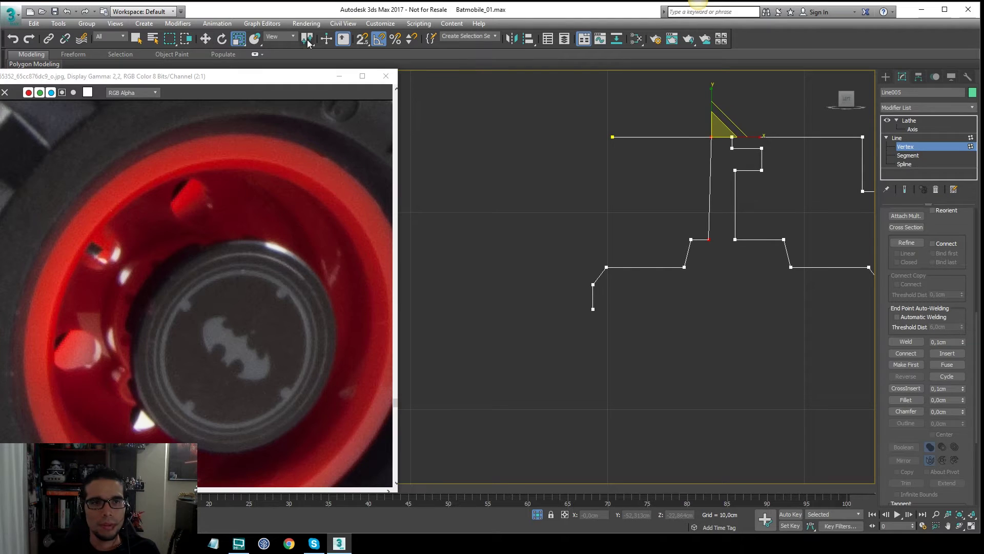
pyautogui.moveTo(306, 39); pyautogui.dragTo(311, 77)
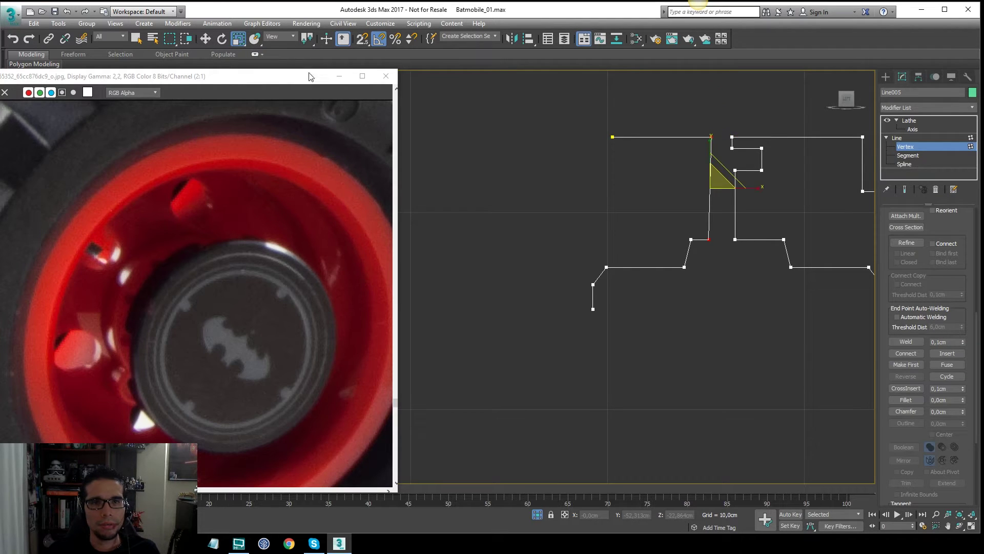
pyautogui.moveTo(759, 191); pyautogui.dragTo(11, 224)
# Move the mirrored profile's inner vertical edge and the adjoining step vertices slightly along X away from the original profile
pyautogui.press('w')
pyautogui.moveTo(694, 209); pyautogui.dragTo(662, 282)
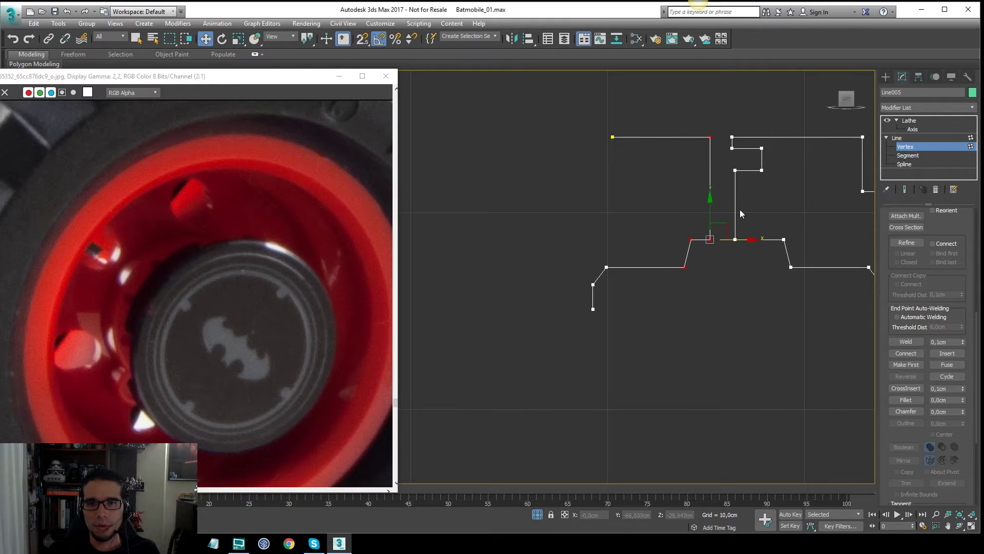
pyautogui.moveTo(747, 240)
pyautogui.mouseDown()
pyautogui.moveTo(727, 240)
pyautogui.moveTo(737, 240)
pyautogui.mouseUp()
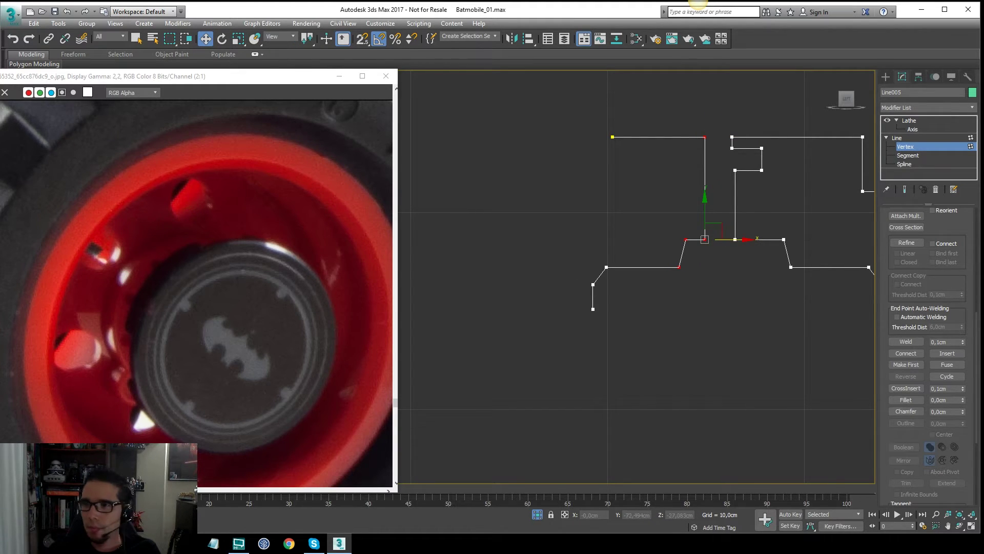
pyautogui.moveTo(188, 197); pyautogui.dragTo(206, 208)
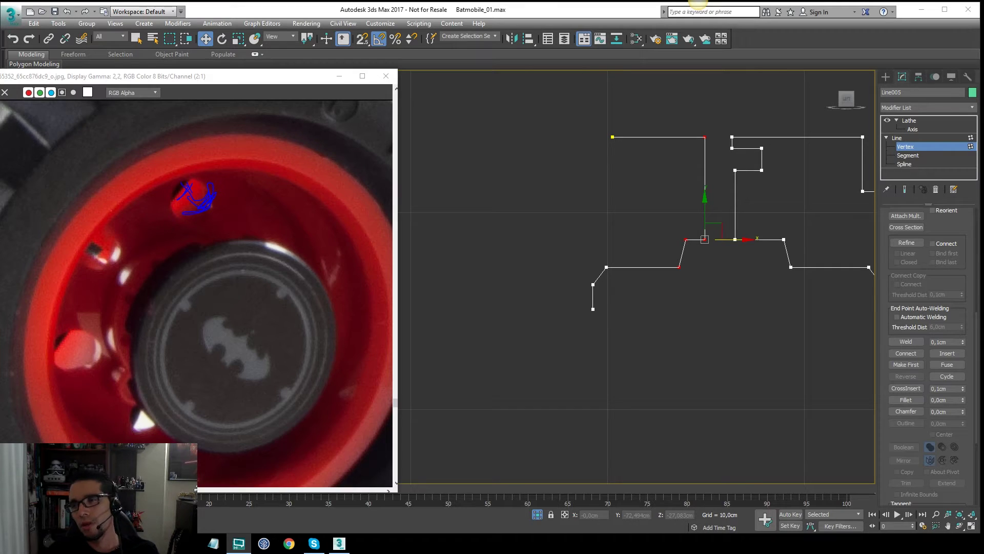
pyautogui.moveTo(725, 291); pyautogui.dragTo(732, 240)
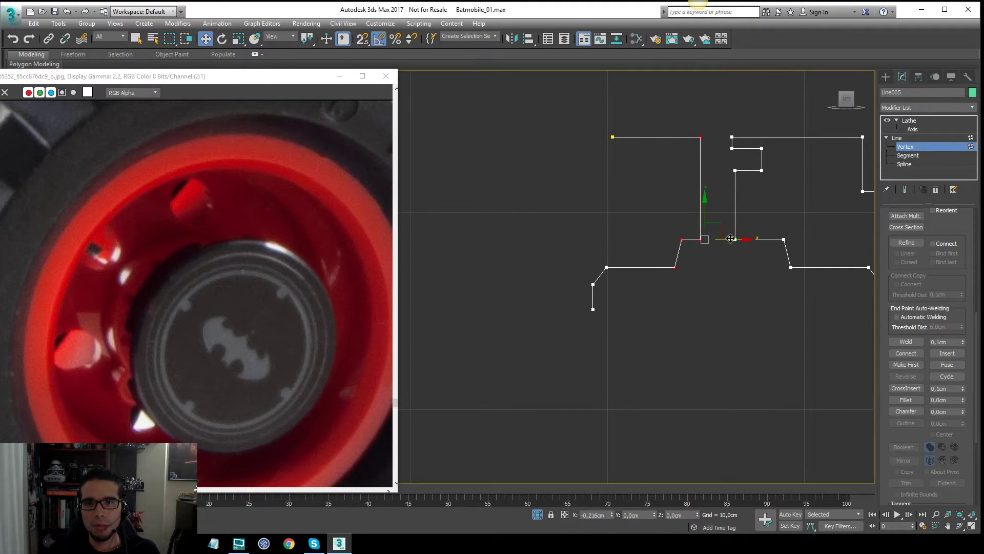
# Inspect the lathed wheel, then delete the mirrored spline's upper end vertex in the Left view so the profile ends at its vertical edge
pyautogui.click(929, 138)
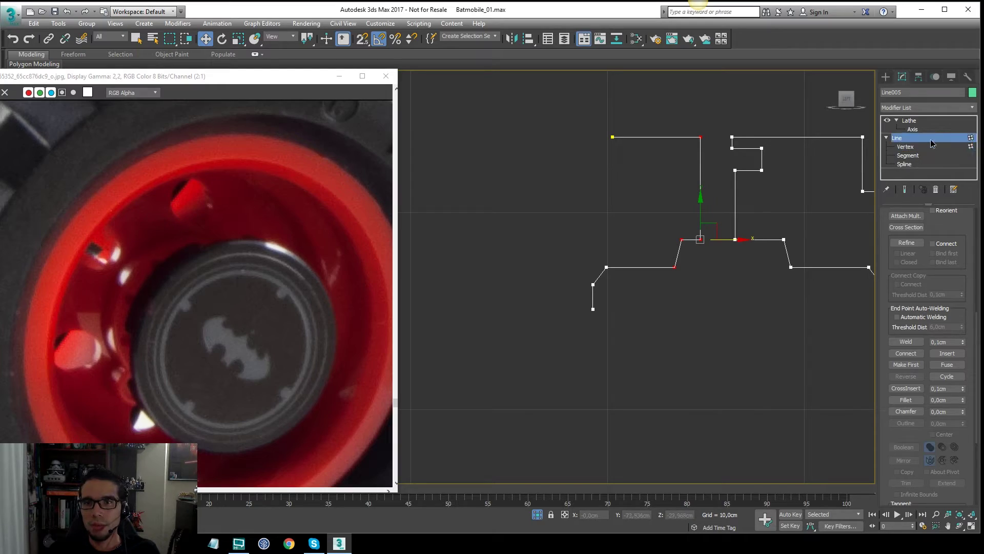
pyautogui.click(918, 120)
pyautogui.keyDown('alt'); pyautogui.moveTo(811, 172); pyautogui.dragTo(759, 196, button='middle'); pyautogui.keyUp('alt')
pyautogui.keyDown('alt'); pyautogui.moveTo(703, 157); pyautogui.dragTo(797, 170, button='middle'); pyautogui.keyUp('alt')
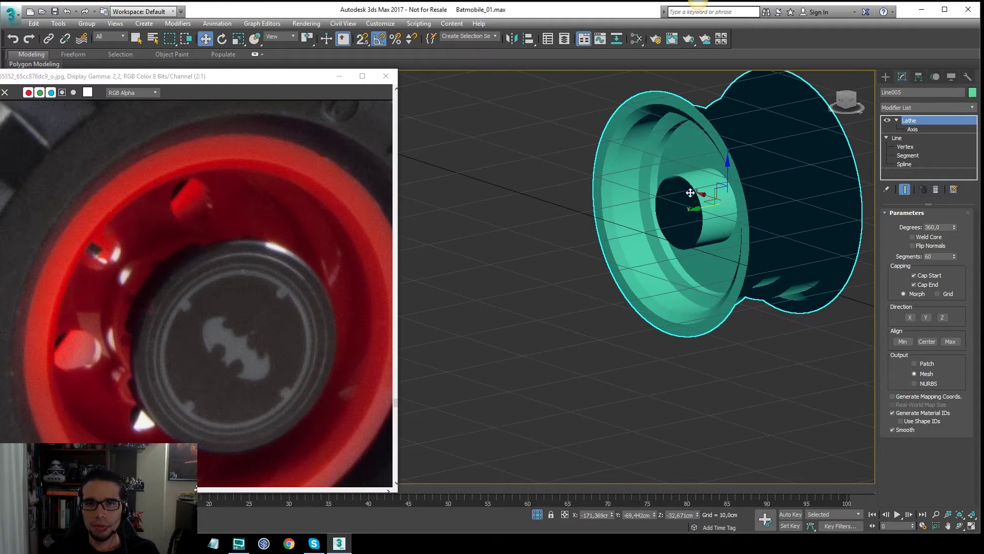
pyautogui.press('f')
pyautogui.press('l')
pyautogui.scroll(11, 692, 185)
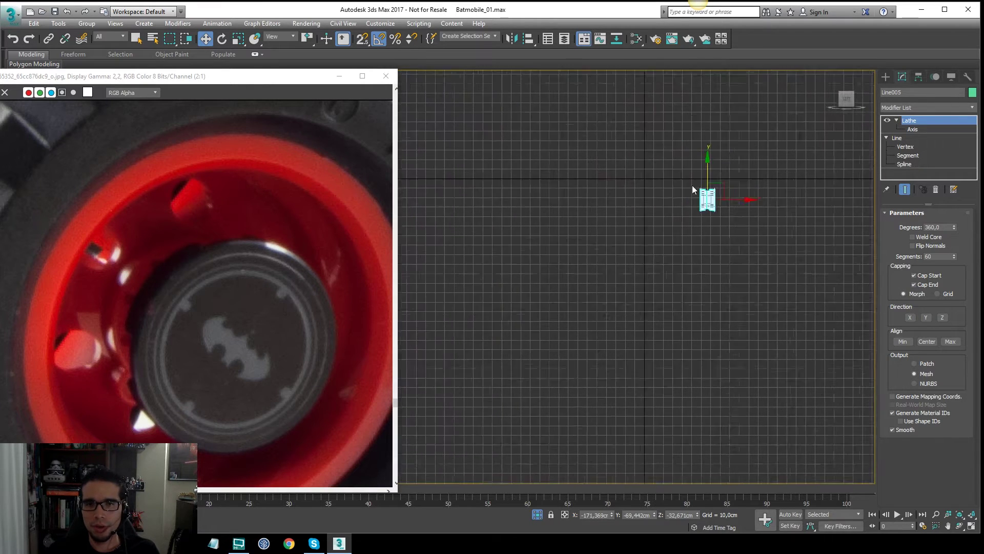
pyautogui.click(913, 137)
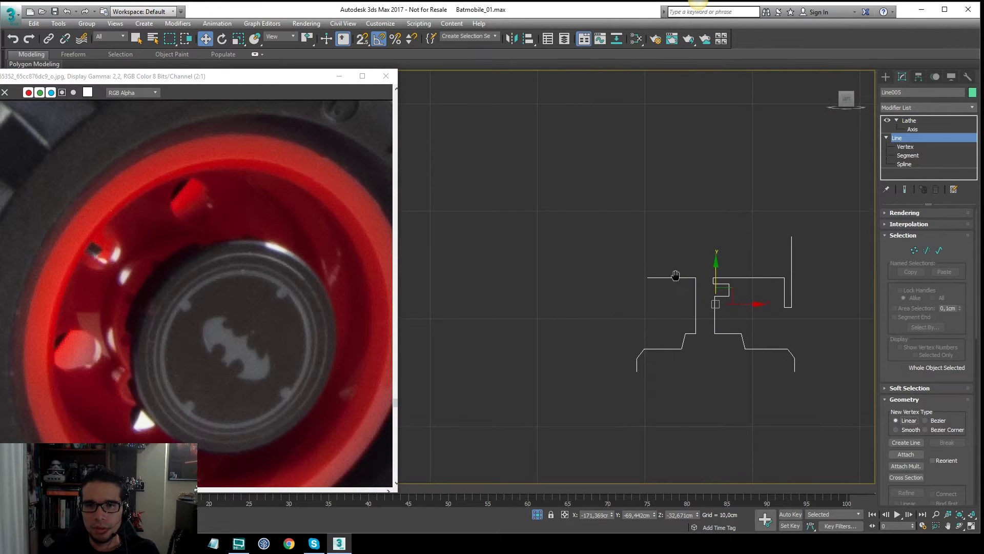
pyautogui.press('1')
pyautogui.click(648, 270)
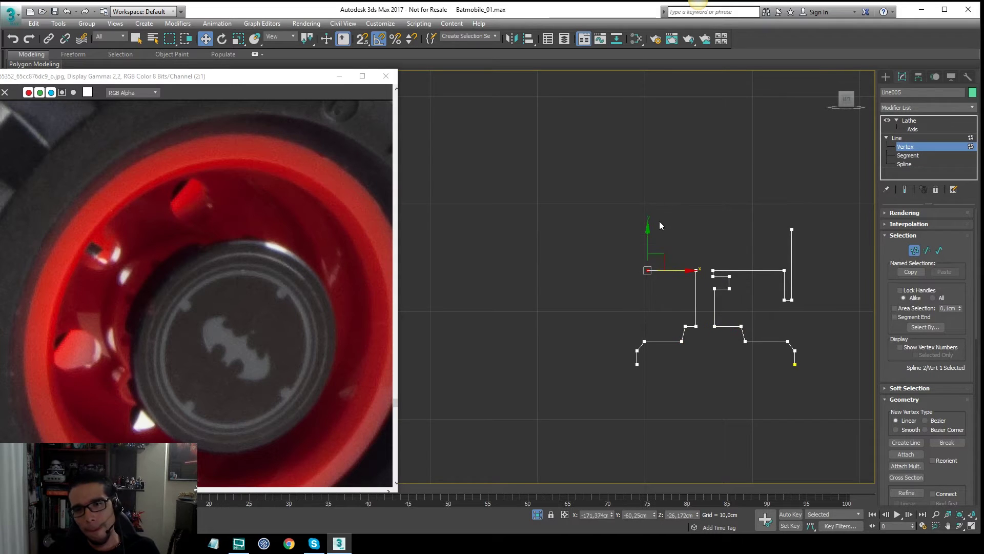
pyautogui.scroll(3, 672, 245)
pyautogui.hotkey('ctrl', 'd')
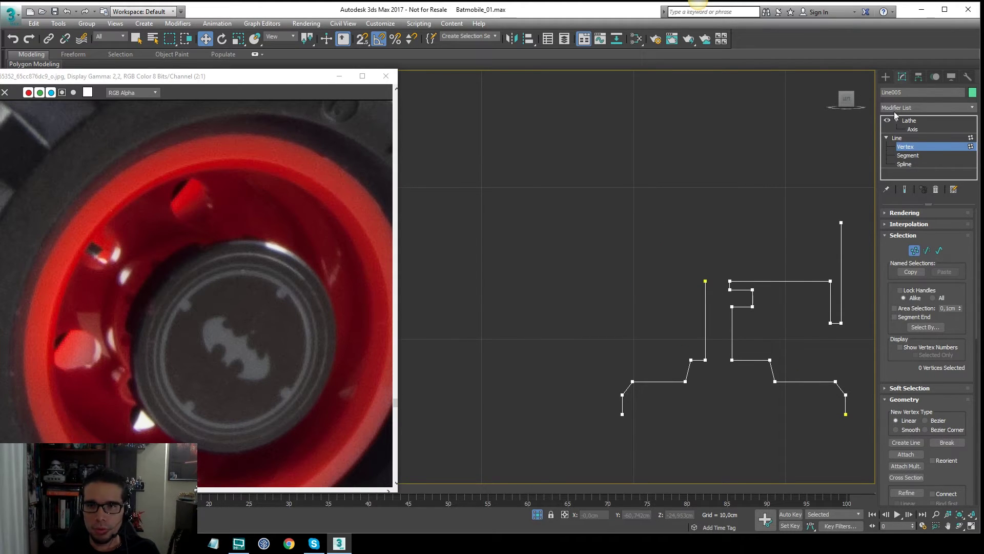
# With the lathed result shown, raise the mirrored spline's end vertex about 1.9 cm along Z to narrow the central hole
pyautogui.click(904, 189)
pyautogui.moveTo(689, 296); pyautogui.dragTo(687, 299)
pyautogui.press('F3')
pyautogui.keyDown('alt'); pyautogui.moveTo(679, 267); pyautogui.dragTo(722, 272, button='middle'); pyautogui.keyUp('alt')
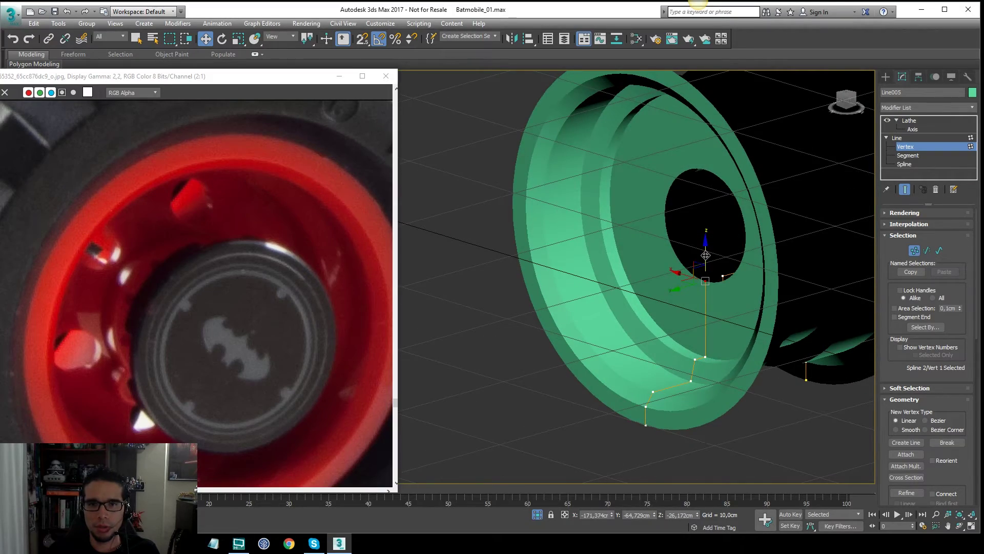
pyautogui.moveTo(706, 255); pyautogui.dragTo(723, 240)
pyautogui.press('F3')
pyautogui.moveTo(723, 239)
pyautogui.keyDown('alt'); pyautogui.mouseDown(button='middle')
pyautogui.moveTo(751, 244)
pyautogui.moveTo(723, 251)
pyautogui.mouseUp(button='middle'); pyautogui.keyUp('alt')
pyautogui.press('F3')
# Refine the mirrored spline with a vertex beside its end vertex and move the end vertex about 2.9 cm along Y towards the original half
pyautogui.rightClick(722, 251)
pyautogui.click(689, 299)
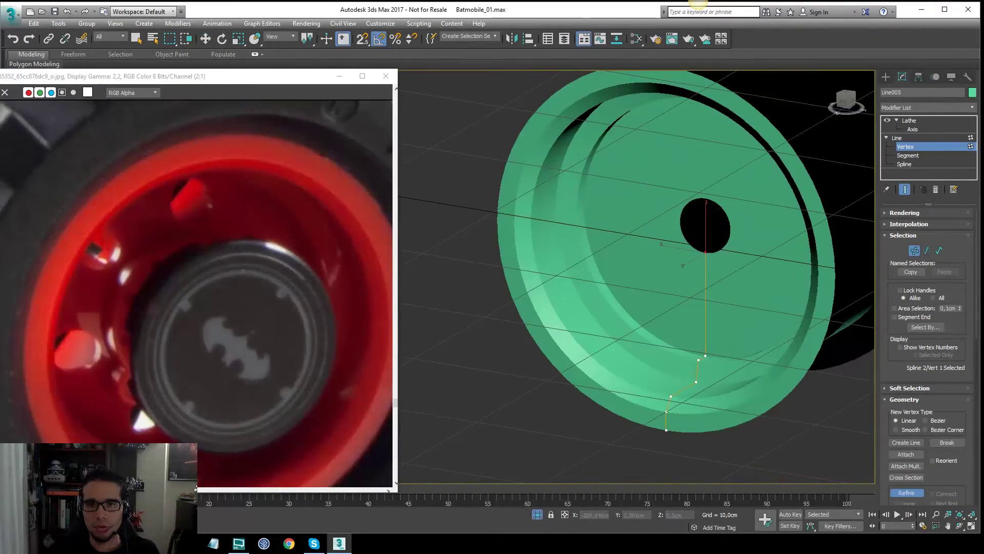
pyautogui.rightClick(716, 261)
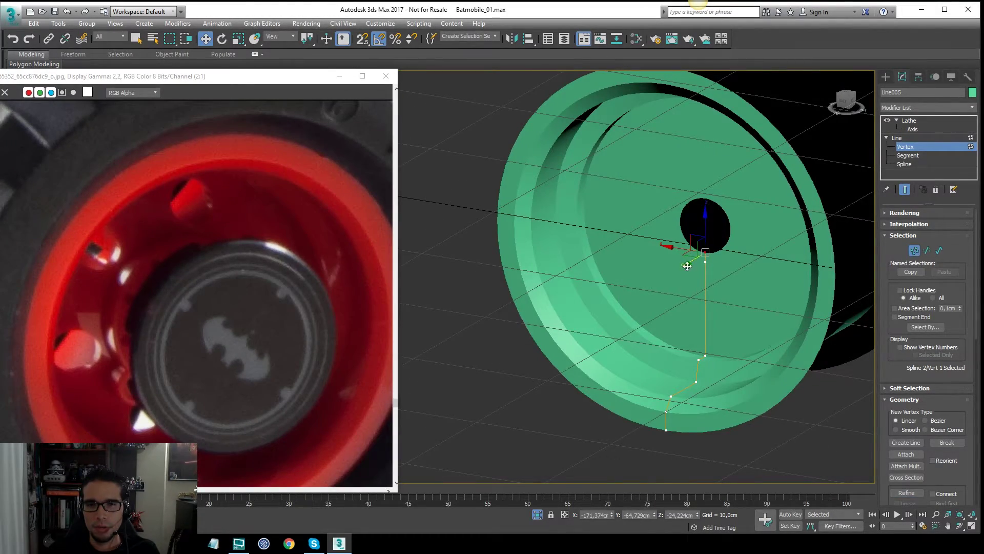
pyautogui.press('F3')
pyautogui.moveTo(697, 249)
pyautogui.keyDown('alt'); pyautogui.mouseDown(button='middle')
pyautogui.moveTo(665, 243)
pyautogui.moveTo(656, 207)
pyautogui.mouseUp(button='middle'); pyautogui.keyUp('alt')
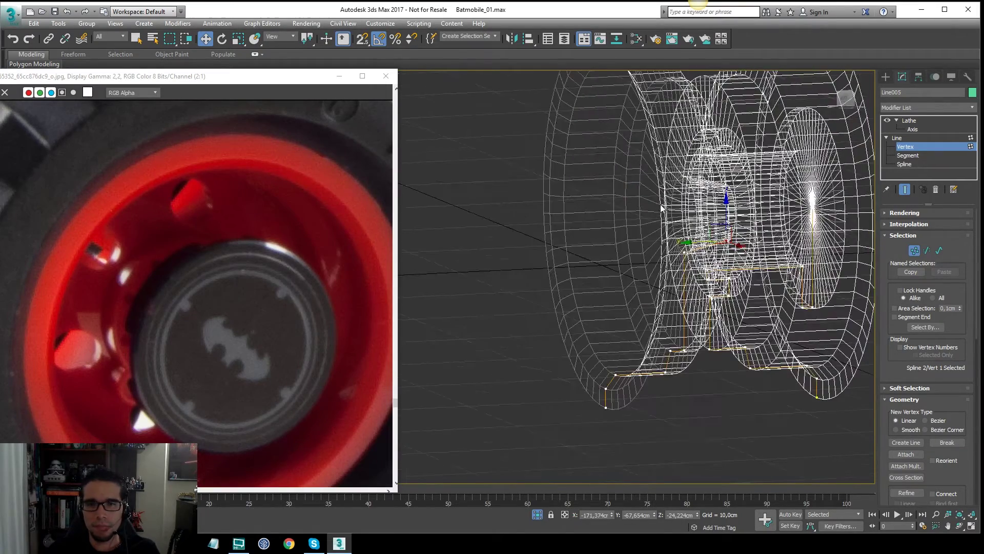
# Hide the lathed result in the Left view and lower the end vertex about 0.7 cm to level its short segment horizontally
pyautogui.press('f')
pyautogui.press('l')
pyautogui.click(905, 190)
pyautogui.scroll(12, 668, 188)
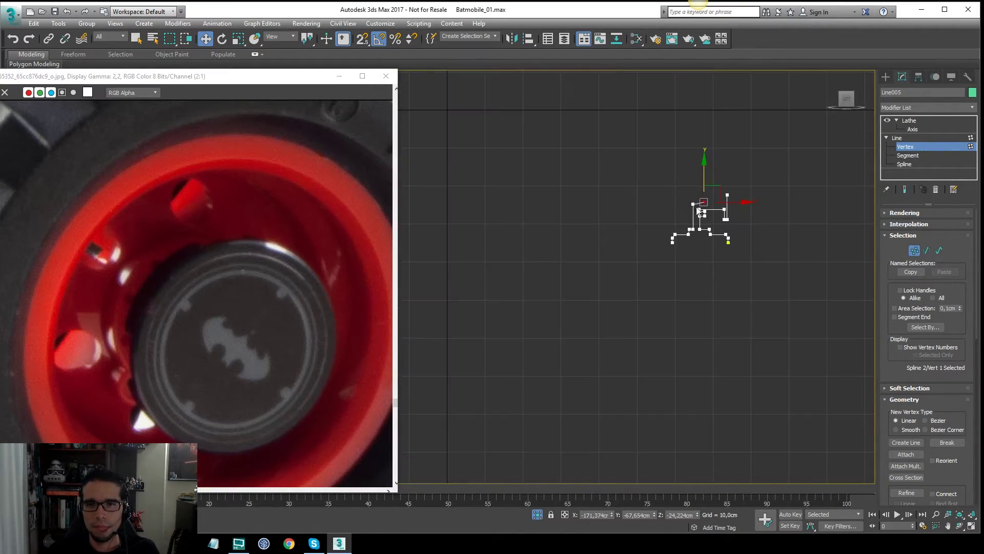
pyautogui.moveTo(715, 173); pyautogui.dragTo(746, 216, button='middle')
pyautogui.moveTo(765, 165); pyautogui.dragTo(769, 185)
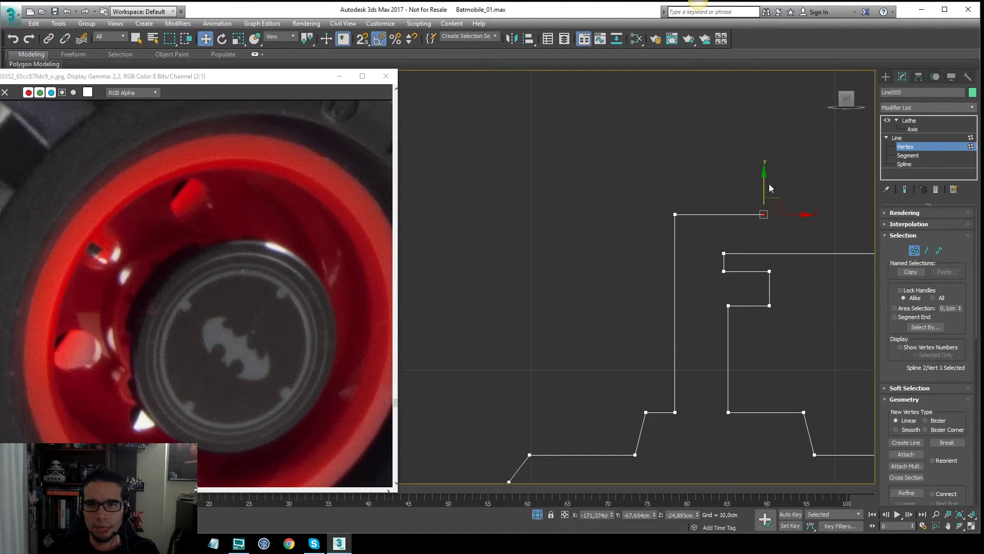
# Refine the short horizontal segment near its end and raise the end vertex about 2.4 cm to form an upright segment
pyautogui.scroll(-5, 723, 220)
pyautogui.scroll(3, 718, 241)
pyautogui.rightClick(709, 260)
pyautogui.click(700, 303)
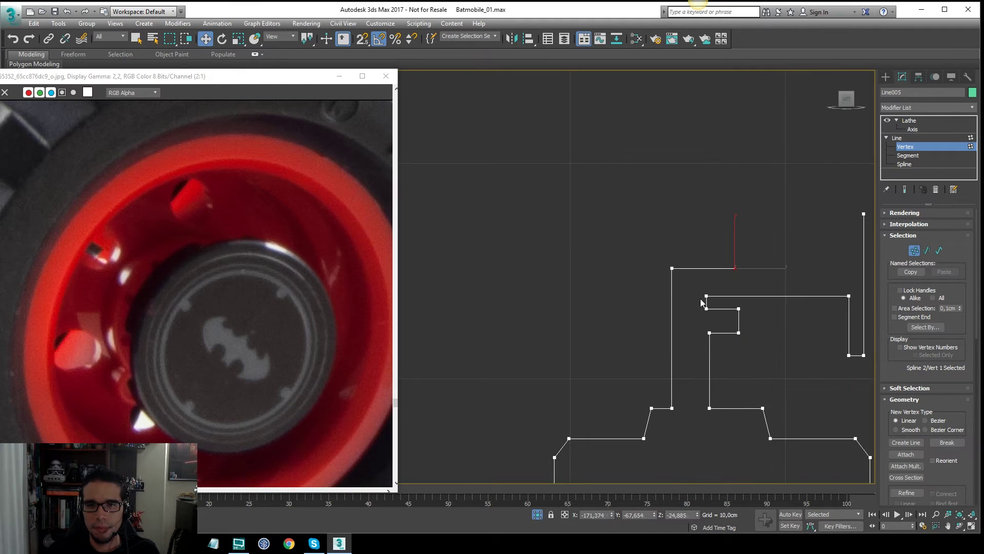
pyautogui.press('w')
pyautogui.moveTo(736, 241); pyautogui.dragTo(736, 190)
# Move the new corner vertex about 0.6 cm along X so it sits directly below the raised end vertex
pyautogui.moveTo(712, 273); pyautogui.dragTo(761, 265)
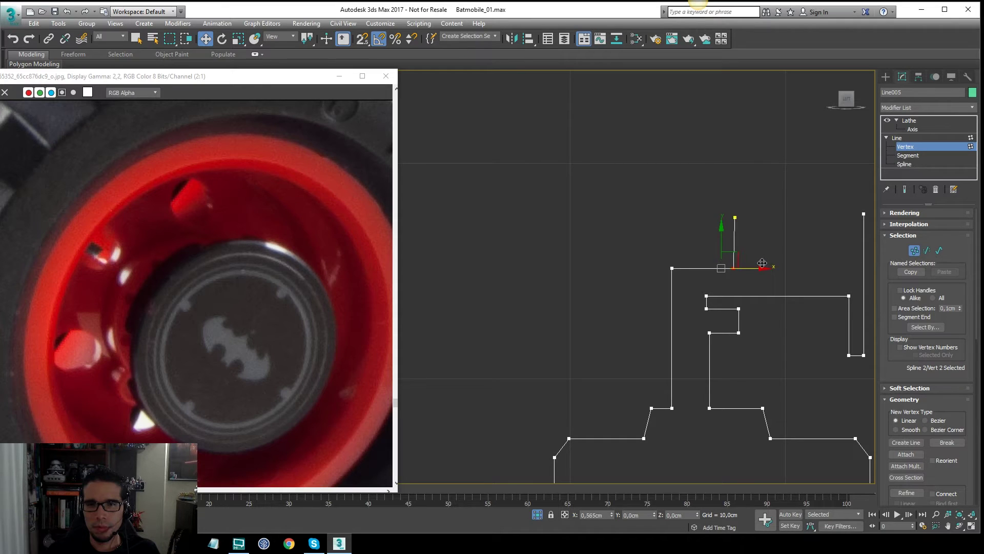
pyautogui.moveTo(762, 263); pyautogui.dragTo(763, 263)
pyautogui.moveTo(805, 223); pyautogui.dragTo(709, 215)
# Connect the lower outer end vertices of the mirrored and original profiles with a straight segment
pyautogui.scroll(-3, 709, 216)
pyautogui.moveTo(710, 216); pyautogui.dragTo(684, 173, button='middle')
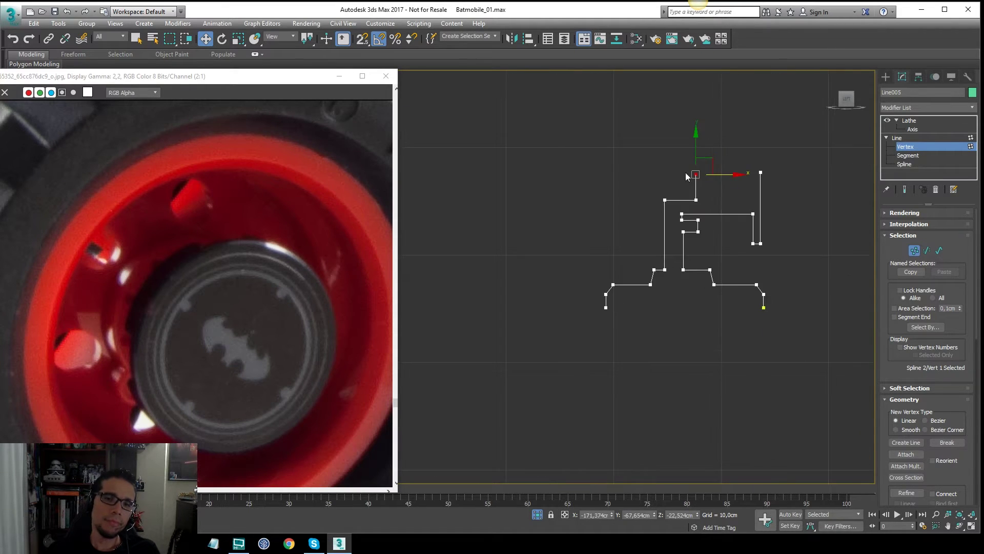
pyautogui.scroll(2, 731, 287)
pyautogui.rightClick(789, 310)
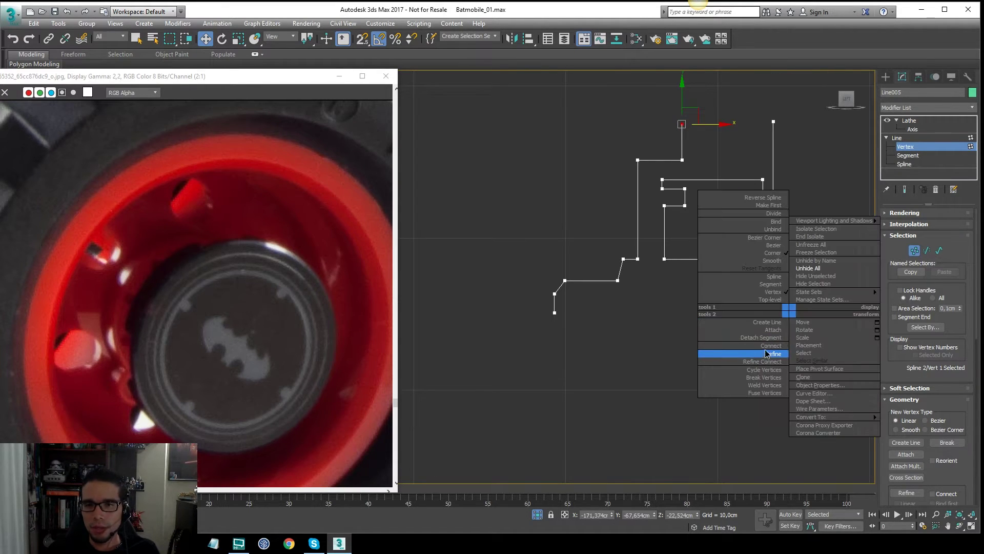
pyautogui.click(770, 346)
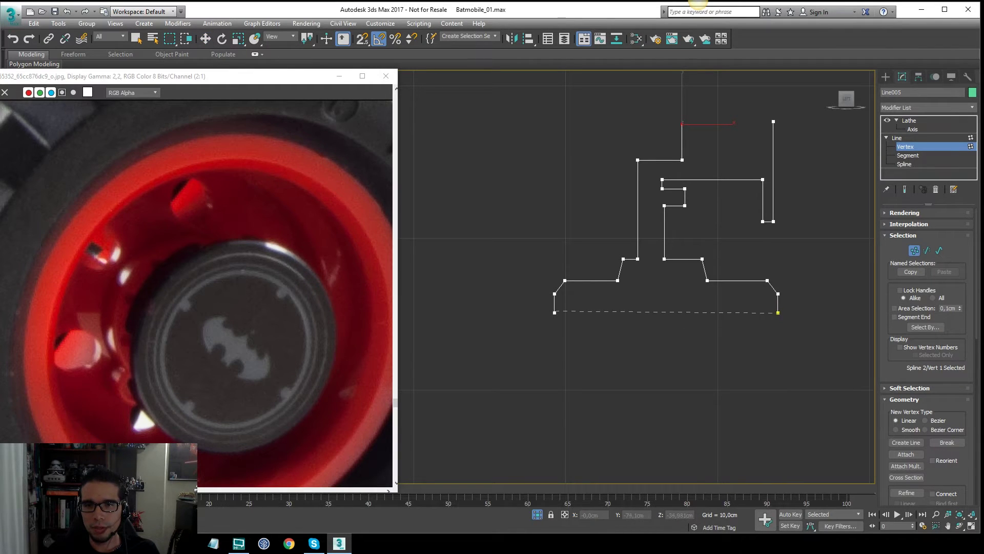
pyautogui.click(778, 312)
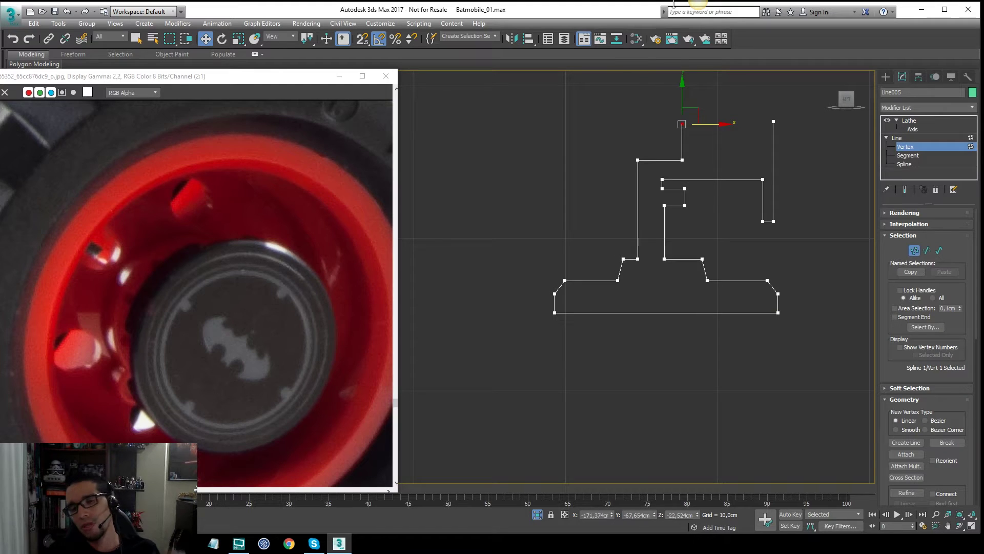
# Select the four segments that form the hub cap in the original profile
pyautogui.moveTo(700, 104); pyautogui.dragTo(703, 133, button='middle')
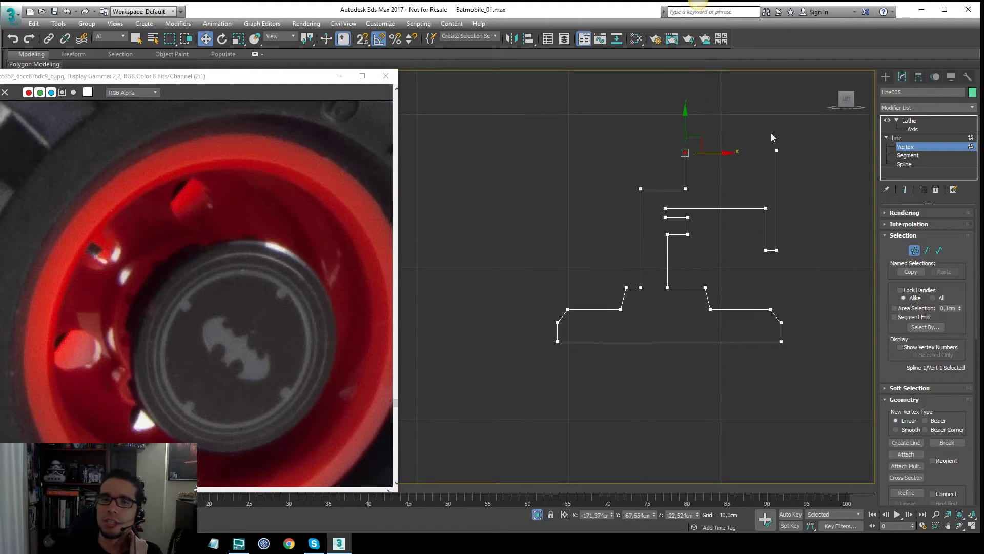
pyautogui.moveTo(773, 137); pyautogui.dragTo(756, 139, button='middle')
pyautogui.press('2')
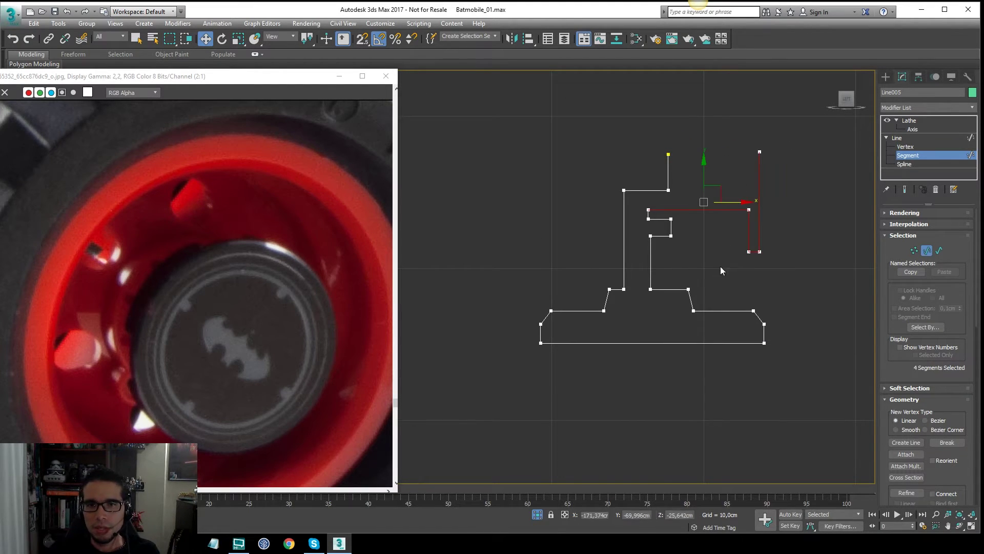
pyautogui.scroll(3, 641, 227)
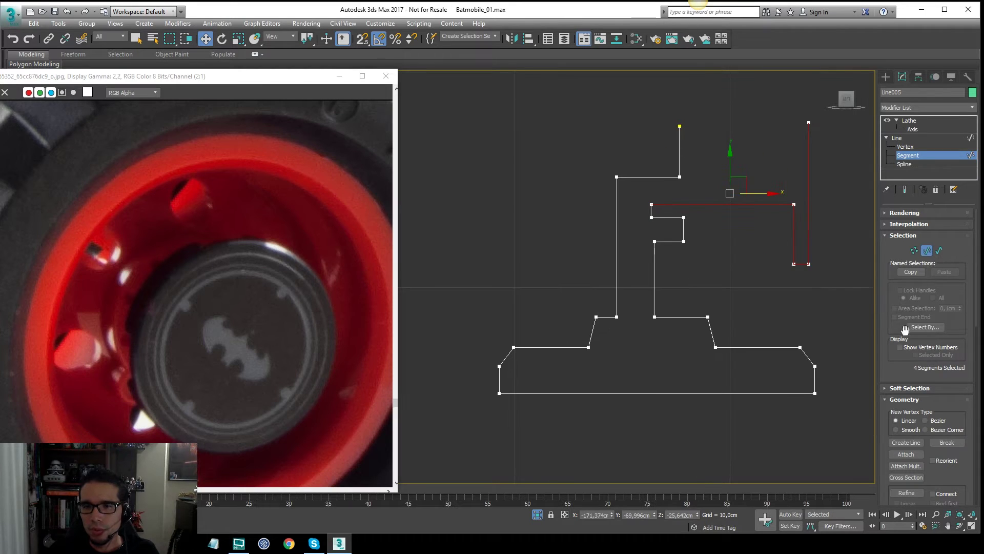
pyautogui.moveTo(892, 358); pyautogui.dragTo(889, 225)
pyautogui.moveTo(973, 332); pyautogui.dragTo(969, 304)
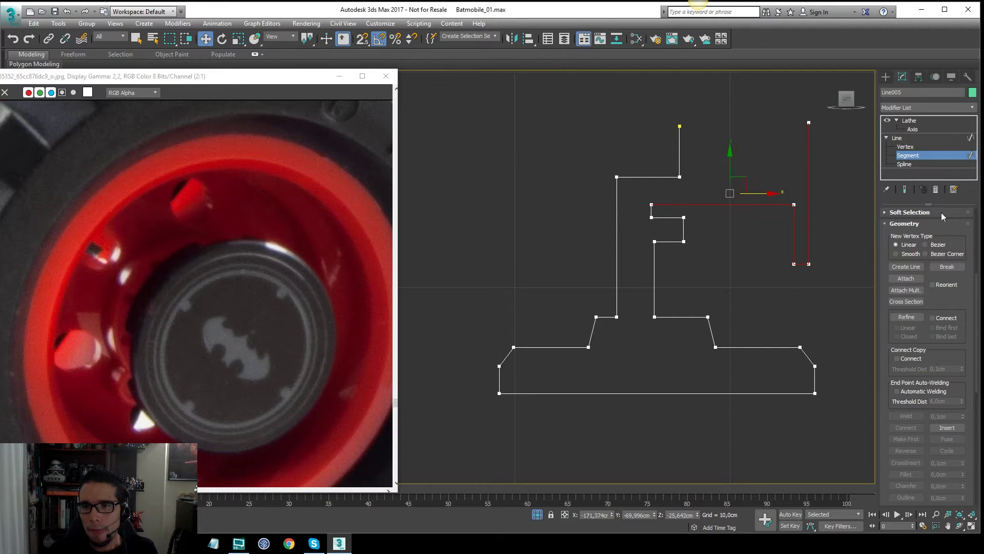
# Show the complete lathed wheel shaded with edged faces and inspect its closed outer surface and hub from an angle
pyautogui.click(912, 130)
pyautogui.click(910, 121)
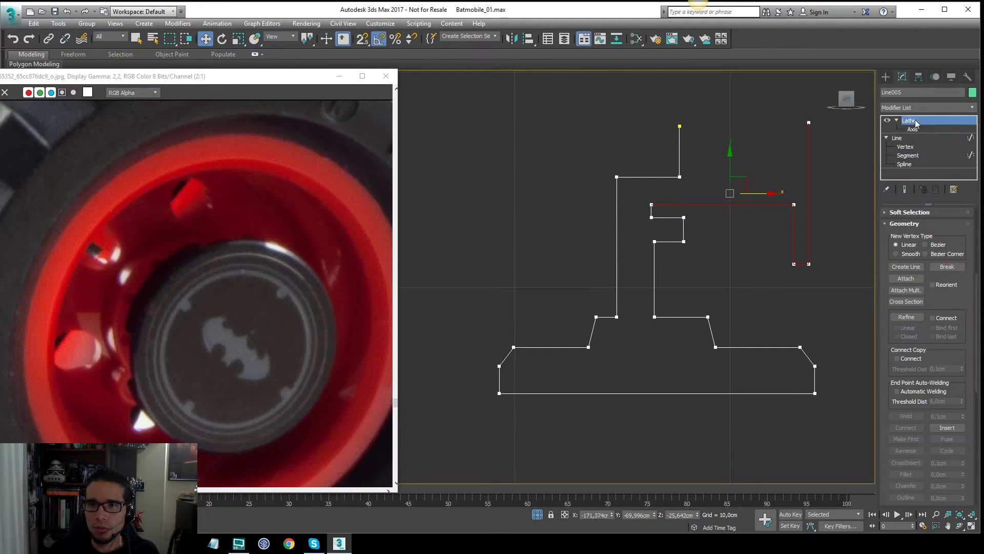
pyautogui.press('F3')
pyautogui.moveTo(791, 190); pyautogui.dragTo(747, 235, button='middle')
pyautogui.press('F3')
pyautogui.scroll(-6, 748, 196)
pyautogui.press('F3')
pyautogui.moveTo(748, 193)
pyautogui.keyDown('alt'); pyautogui.mouseDown(button='middle')
pyautogui.moveTo(724, 205)
pyautogui.moveTo(707, 195)
pyautogui.mouseUp(button='middle'); pyautogui.keyUp('alt')
pyautogui.scroll(5, 728, 201)
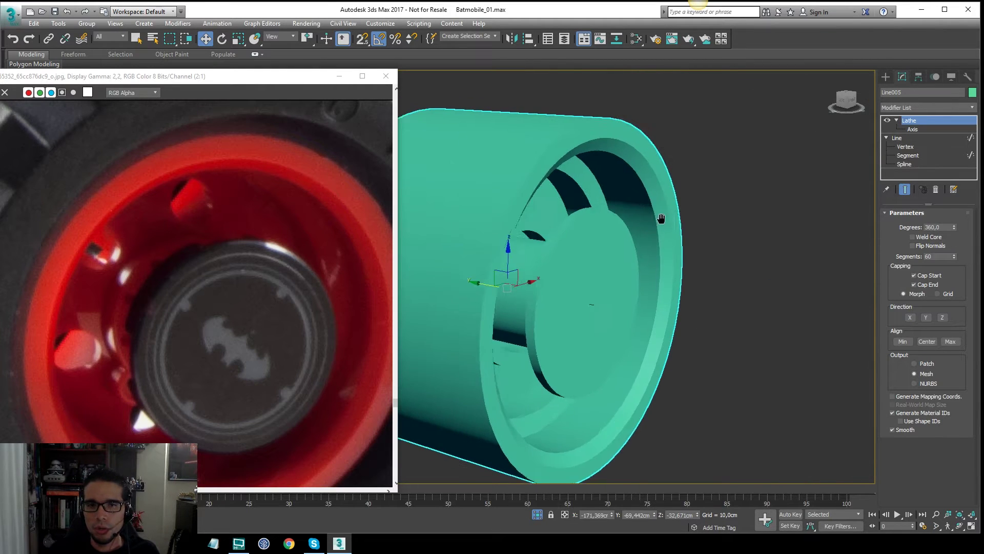
pyautogui.press('F4')
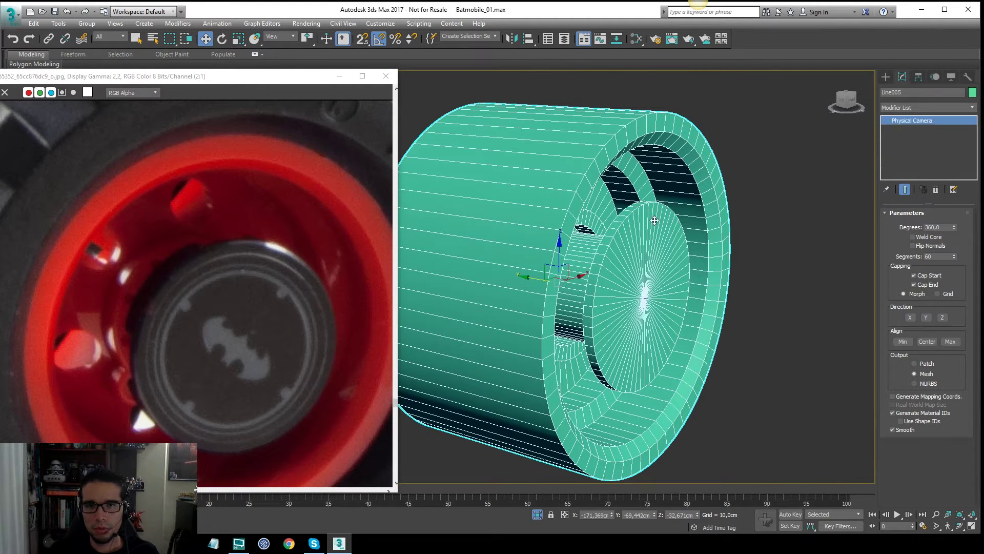
# Create a physical camera from the current perspective view and reframe the wheel through it
pyautogui.hotkey('ctrl', 'c')
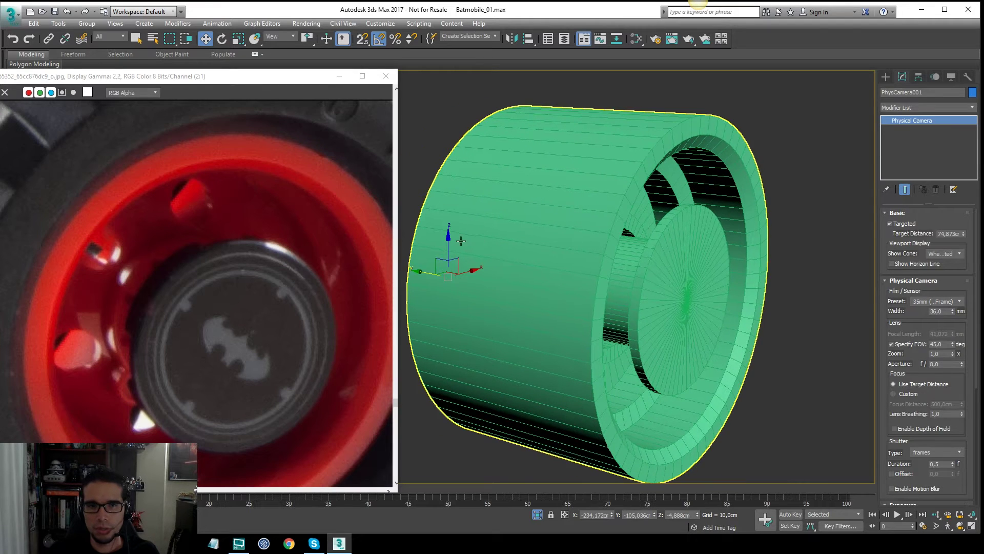
pyautogui.moveTo(449, 244); pyautogui.dragTo(455, 157)
pyautogui.moveTo(501, 211); pyautogui.dragTo(570, 220, button='middle')
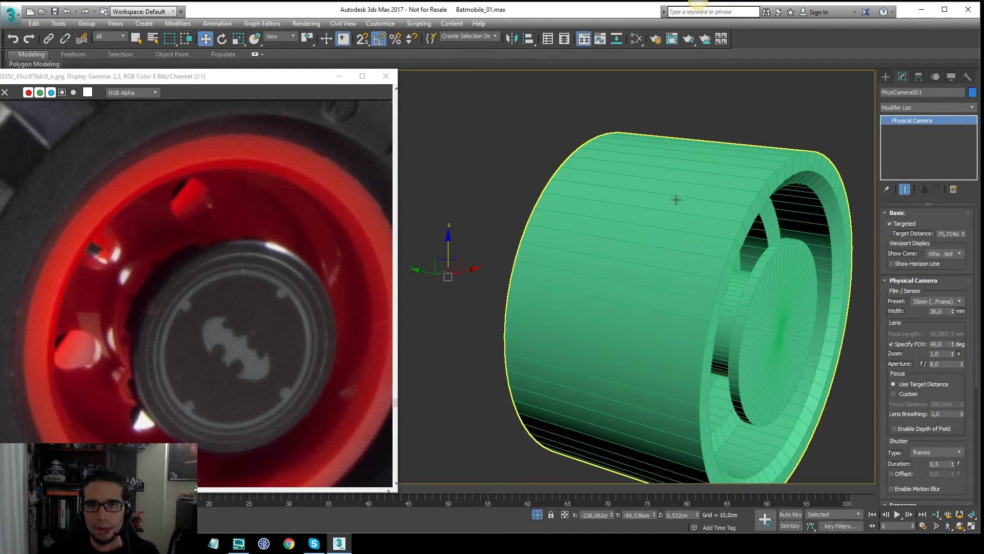
pyautogui.moveTo(786, 160); pyautogui.dragTo(751, 162, button='middle')
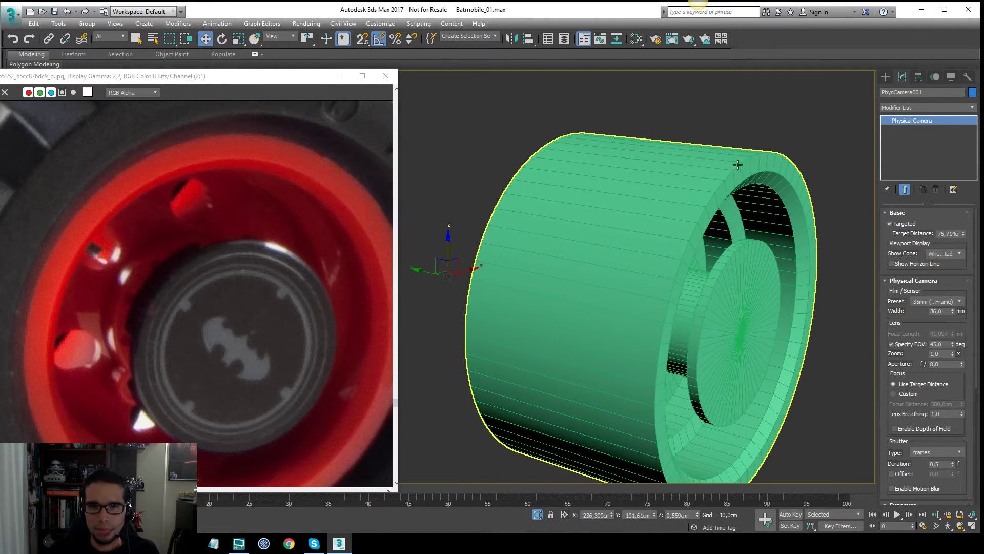
# Return to the perspective view and delete the physical camera
pyautogui.press('p')
pyautogui.scroll(-3, 700, 181)
pyautogui.press('Delete')
pyautogui.press('F3')
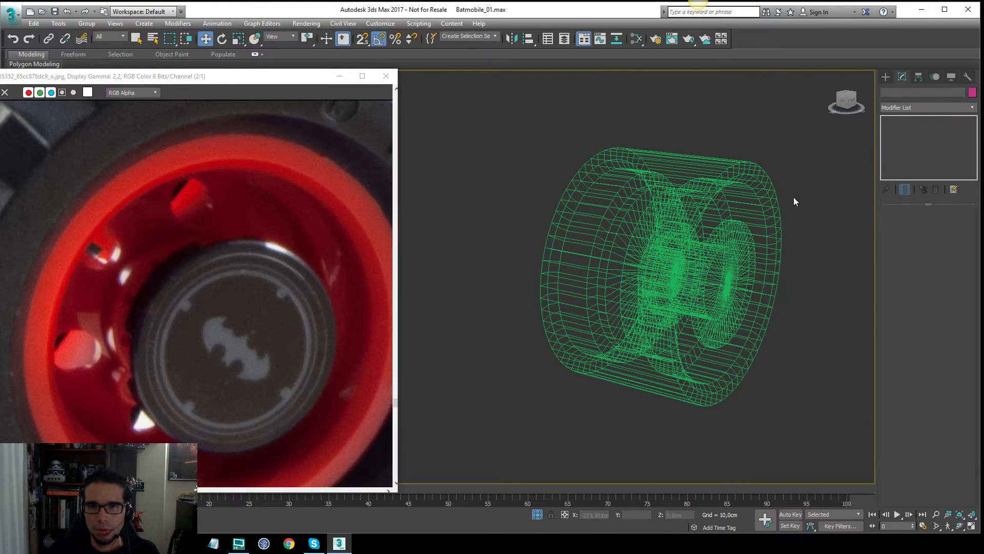
# Show the wheel shaded and clone it in place as an independent copy
pyautogui.click(765, 215)
pyautogui.press('F3')
pyautogui.moveTo(746, 224); pyautogui.dragTo(738, 200, button='middle')
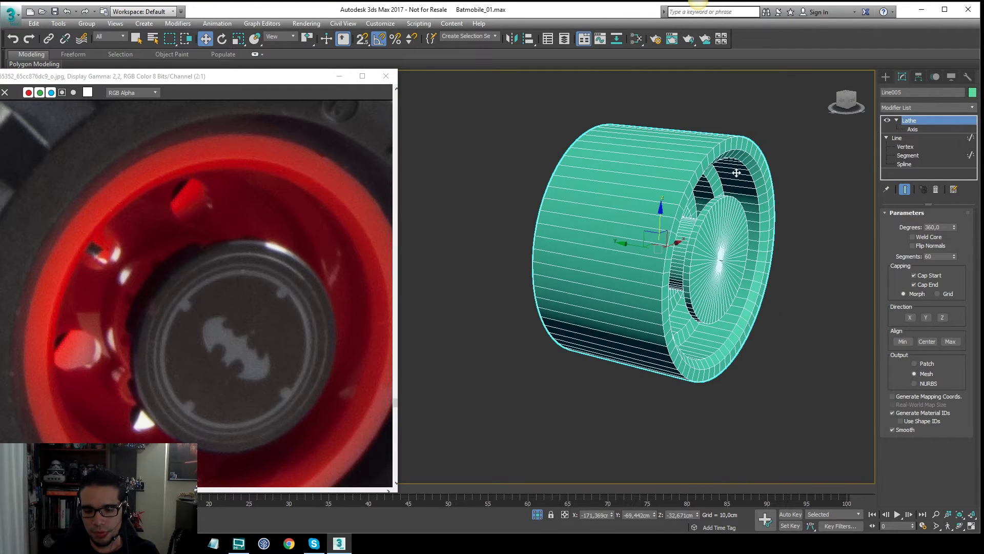
pyautogui.hotkey('ctrl', 'v')
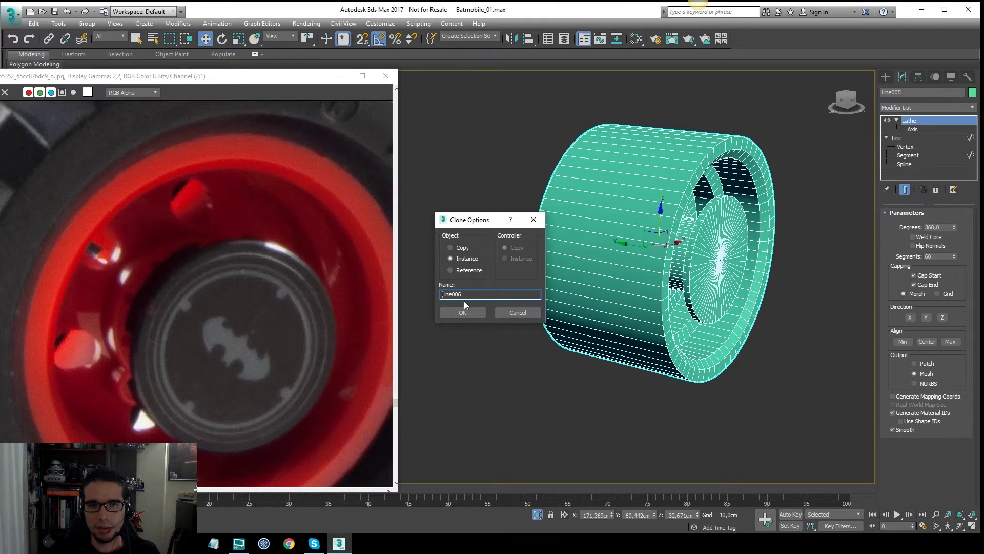
pyautogui.click(463, 313)
pyautogui.scroll(4, 738, 210)
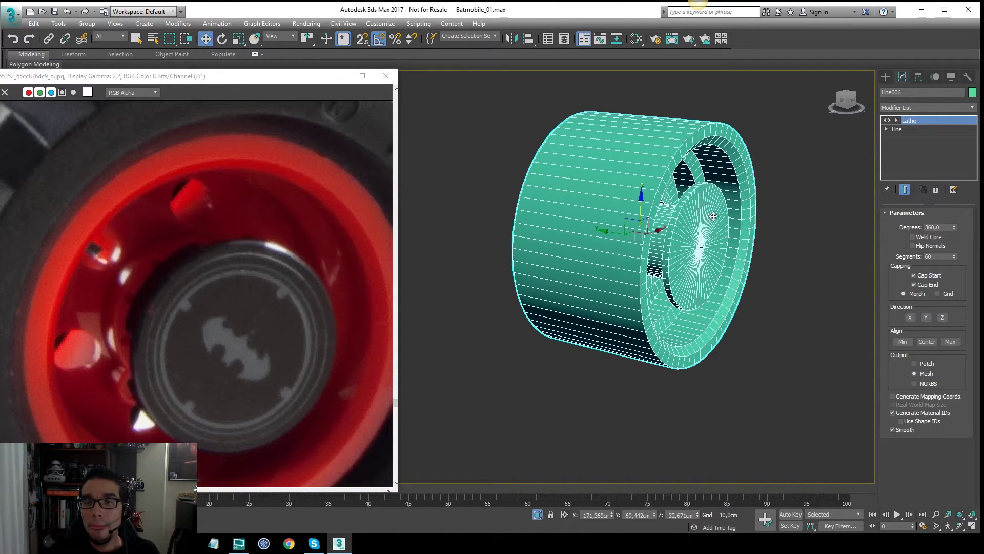
# In the cloned wheel's profile, invert the hub cap segment selection and delete everything except the hub cap segments
pyautogui.press('F3')
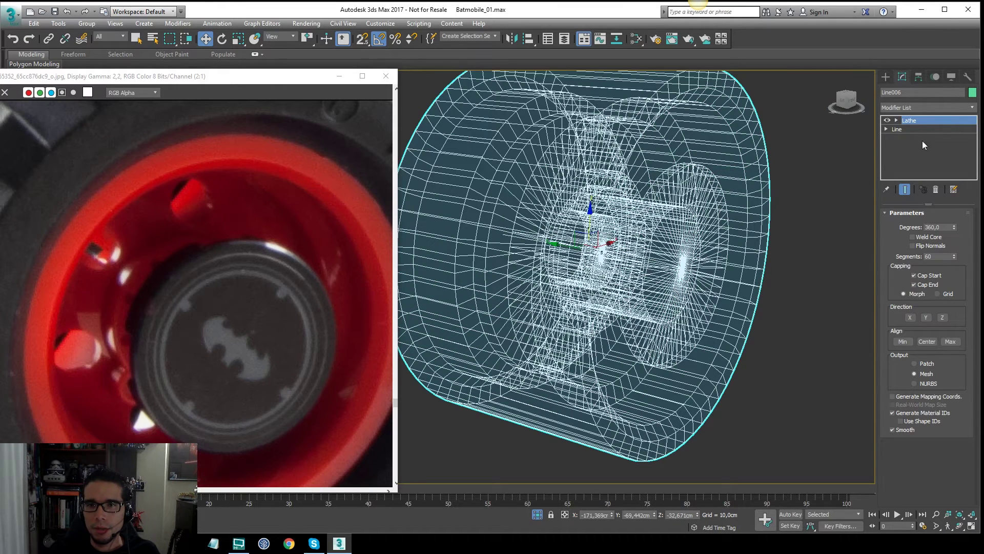
pyautogui.click(913, 129)
pyautogui.press('F3')
pyautogui.press('F3')
pyautogui.moveTo(705, 259)
pyautogui.keyDown('alt'); pyautogui.mouseDown(button='middle')
pyautogui.moveTo(729, 253)
pyautogui.moveTo(756, 221)
pyautogui.mouseUp(button='middle'); pyautogui.keyUp('alt')
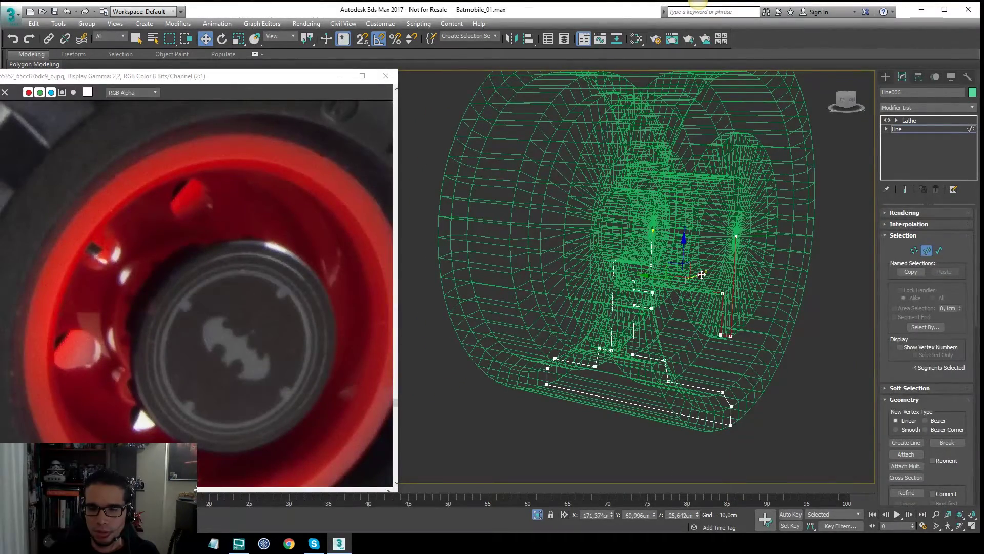
pyautogui.hotkey('ctrl', 'i')
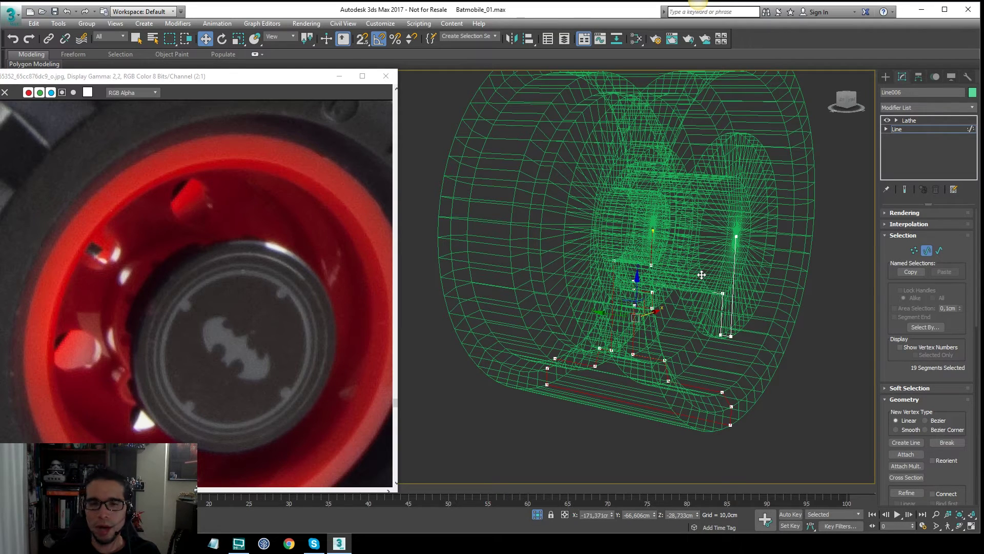
pyautogui.press('Delete')
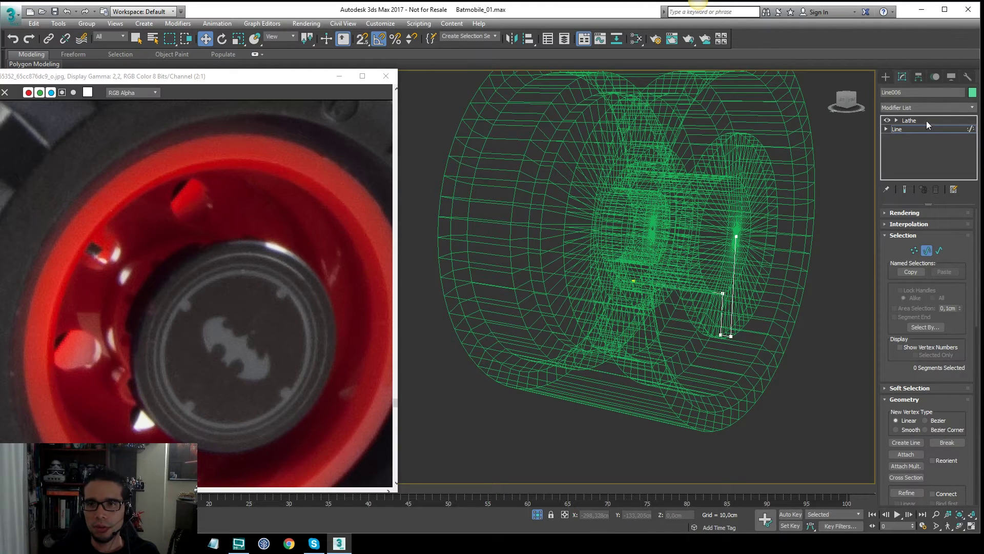
pyautogui.click(909, 121)
# In the original wheel's profile, delete the four hub cap segments and return to the lathed result in shaded display
pyautogui.moveTo(838, 148); pyautogui.dragTo(813, 154, button='middle')
pyautogui.click(801, 171)
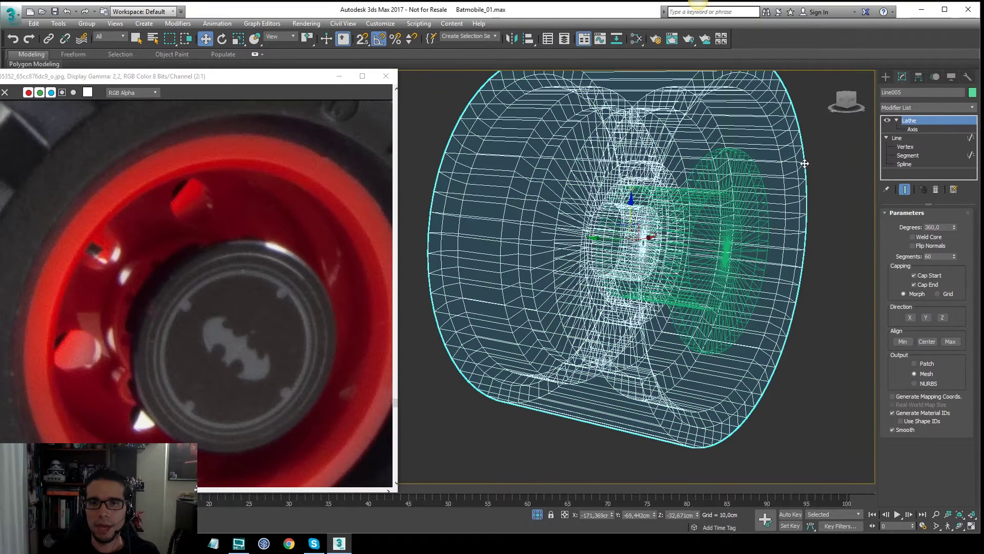
pyautogui.press('F3')
pyautogui.click(934, 155)
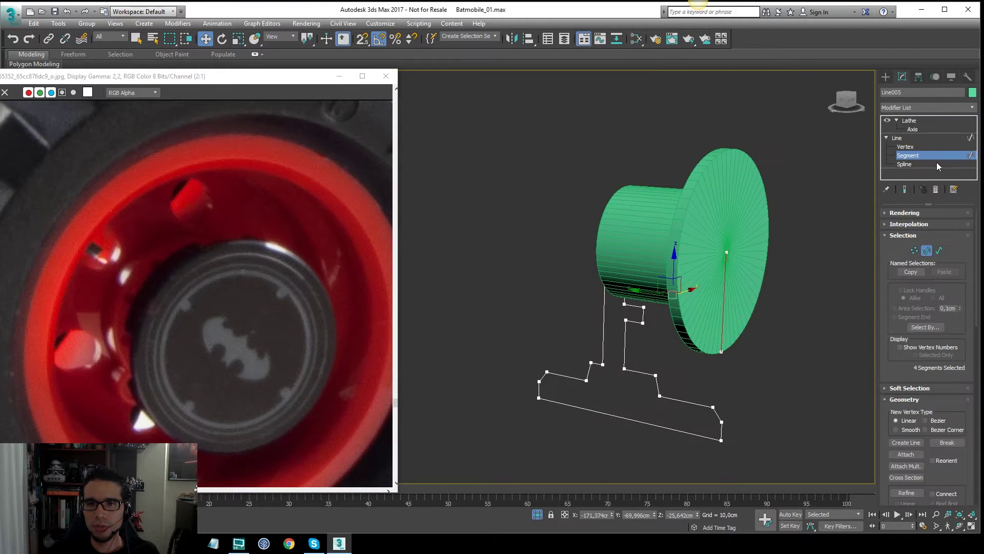
pyautogui.press('F3')
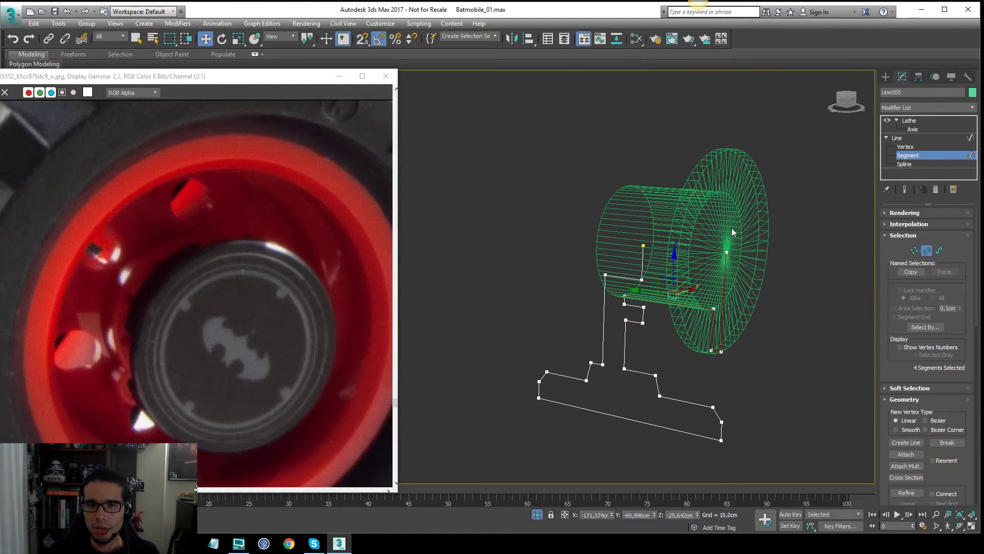
pyautogui.click(736, 257)
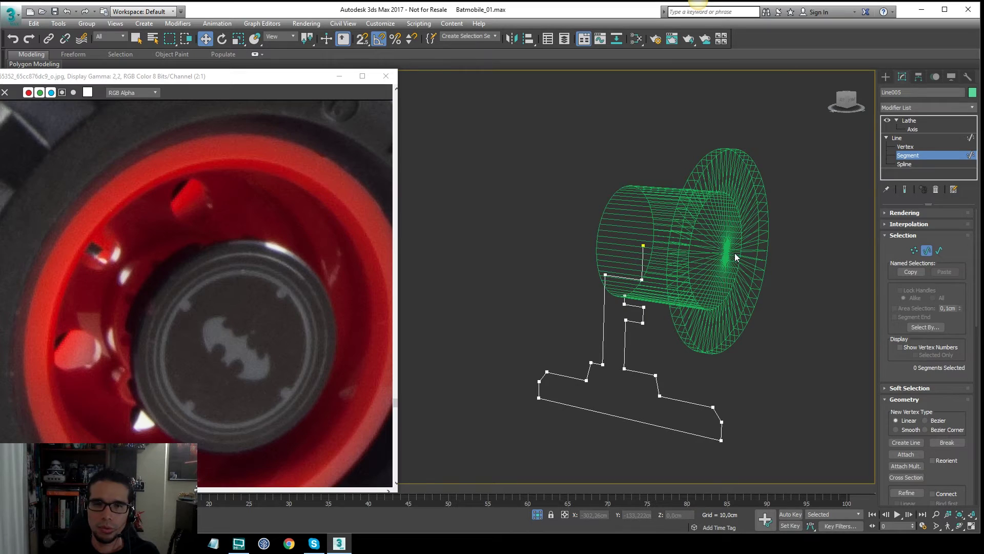
pyautogui.click(919, 138)
pyautogui.click(920, 121)
pyautogui.press('F3')
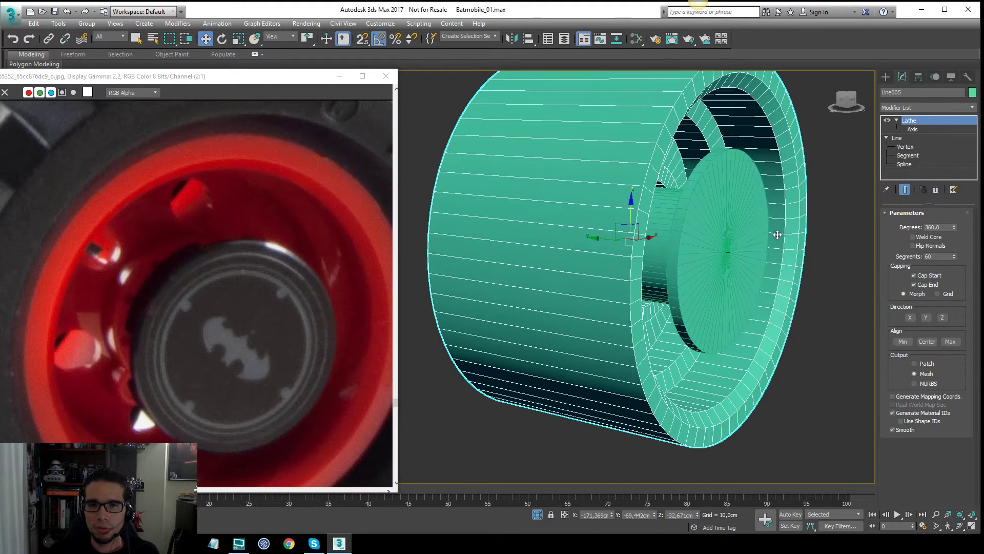
# Try pulling the separate hub cap out of the rim along its Y axis, and undo the move
pyautogui.click(739, 244)
pyautogui.keyDown('alt'); pyautogui.moveTo(738, 244); pyautogui.dragTo(700, 239, button='middle'); pyautogui.keyUp('alt')
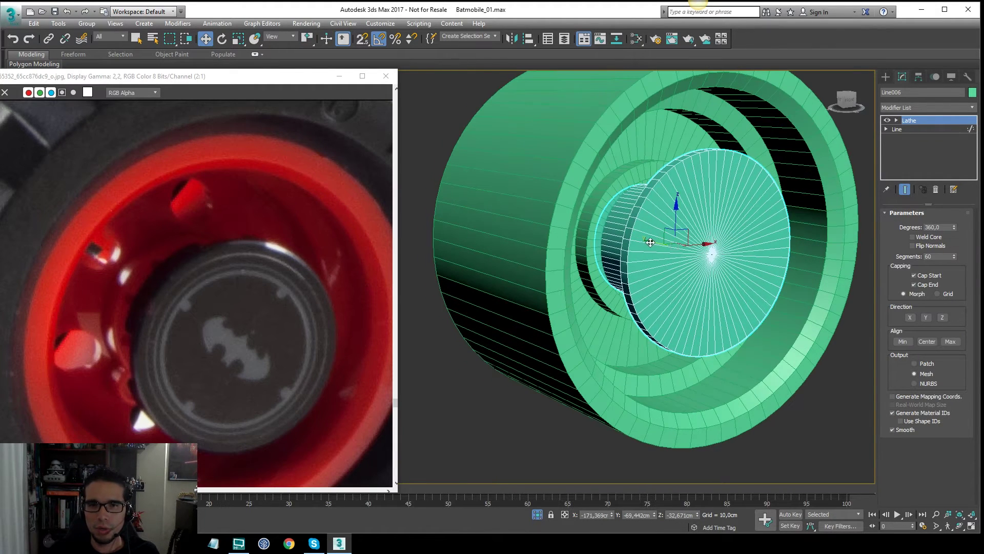
pyautogui.moveTo(650, 242); pyautogui.dragTo(776, 269)
pyautogui.hotkey('ctrl', 'z')
# Select the rim object and open its profile line for editing in a wireframe left view
pyautogui.press('F3')
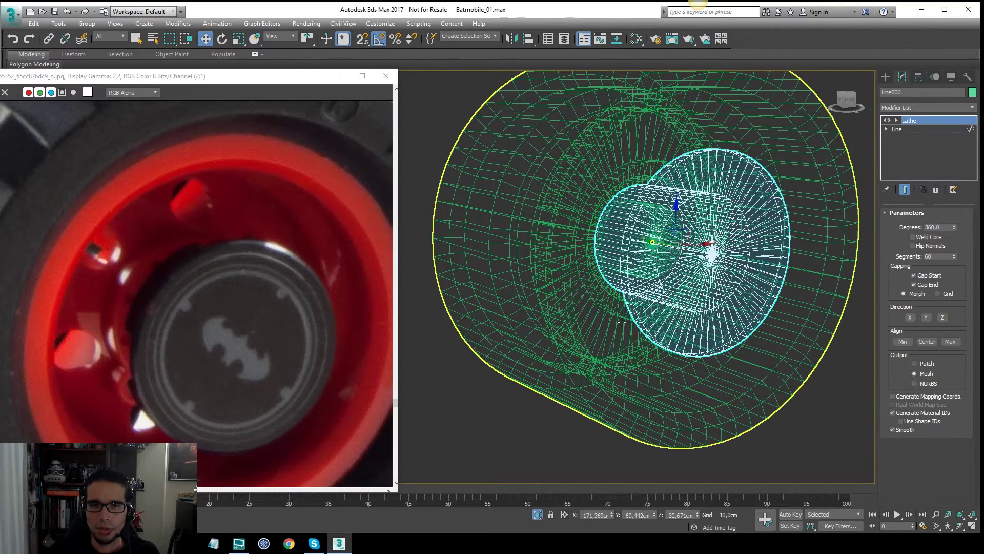
pyautogui.click(622, 317)
pyautogui.press('z')
pyautogui.press('F3')
pyautogui.moveTo(634, 286)
pyautogui.keyDown('alt'); pyautogui.mouseDown(button='middle')
pyautogui.moveTo(590, 267)
pyautogui.moveTo(685, 249)
pyautogui.mouseUp(button='middle'); pyautogui.keyUp('alt')
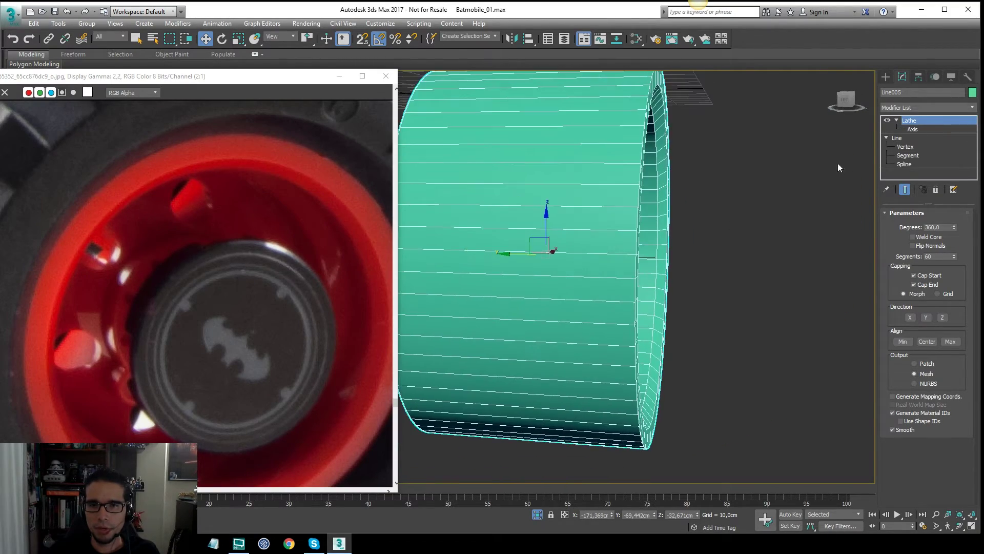
pyautogui.press('l')
pyautogui.press('z')
pyautogui.press('F3')
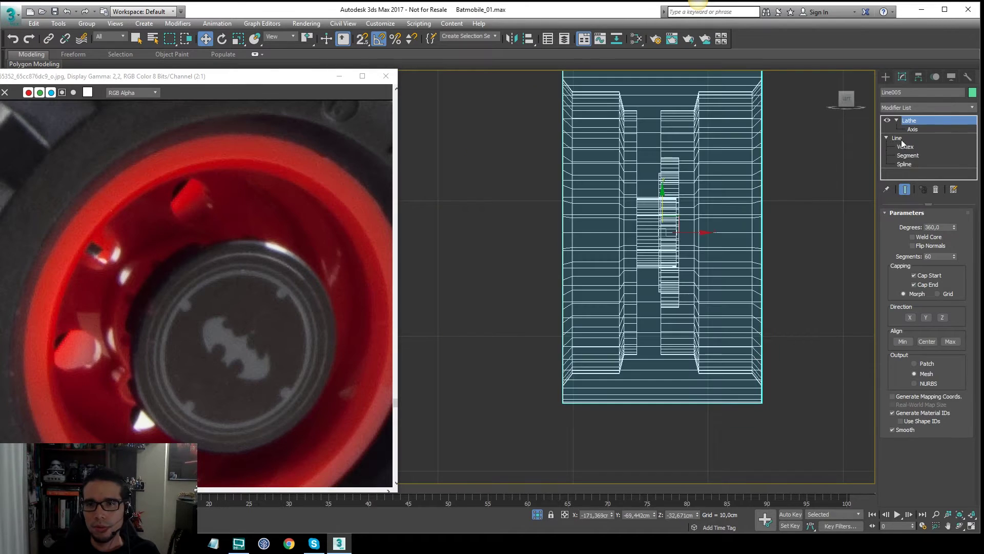
pyautogui.click(898, 139)
pyautogui.scroll(5, 697, 218)
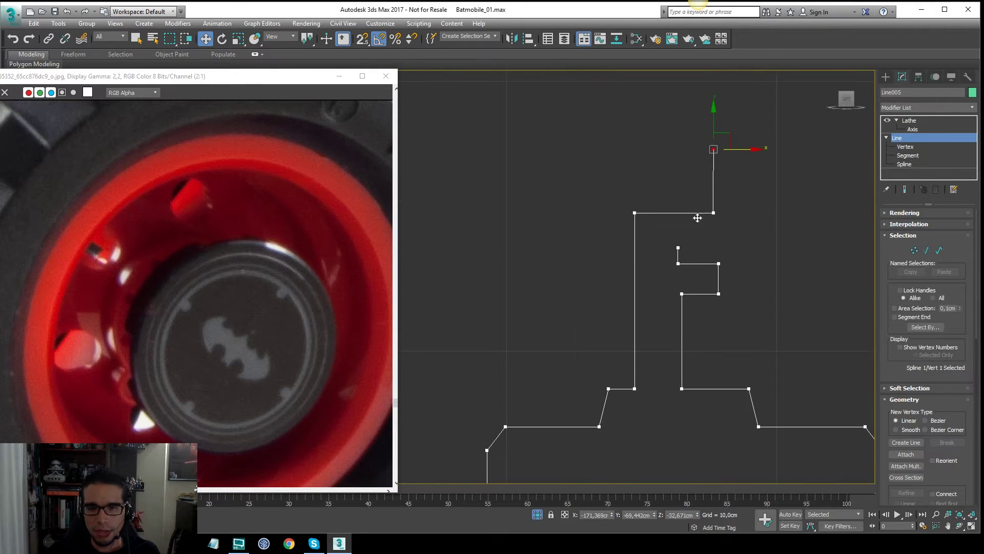
# Move the rim profile's open inner end vertex up to the level of the horizontal segment above it
pyautogui.press('1')
pyautogui.click(678, 248)
pyautogui.scroll(2, 674, 238)
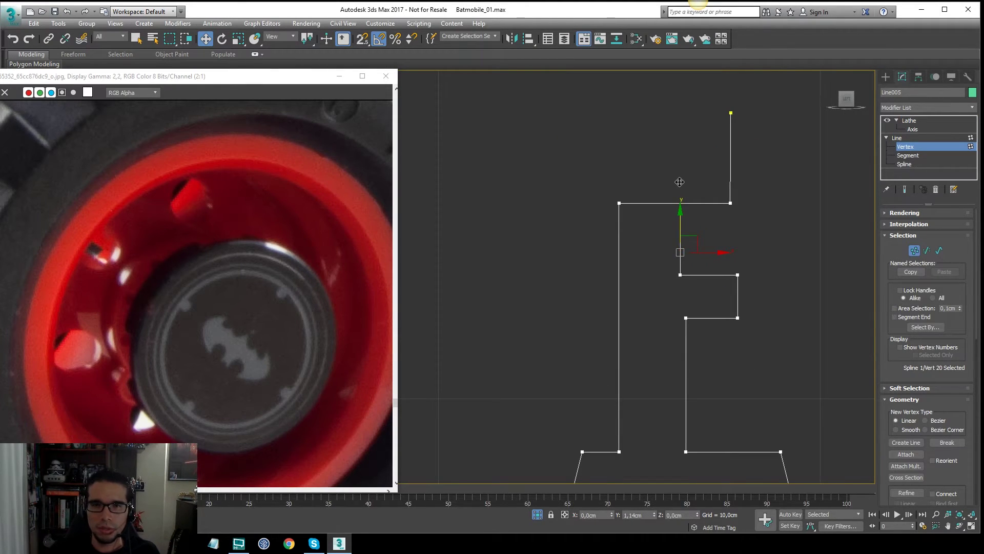
pyautogui.moveTo(679, 177); pyautogui.dragTo(720, 154)
# Delete the two leftover hub vertices at the other end of the rim profile, leaving its long vertical segment as the end
pyautogui.moveTo(717, 220); pyautogui.dragTo(718, 219)
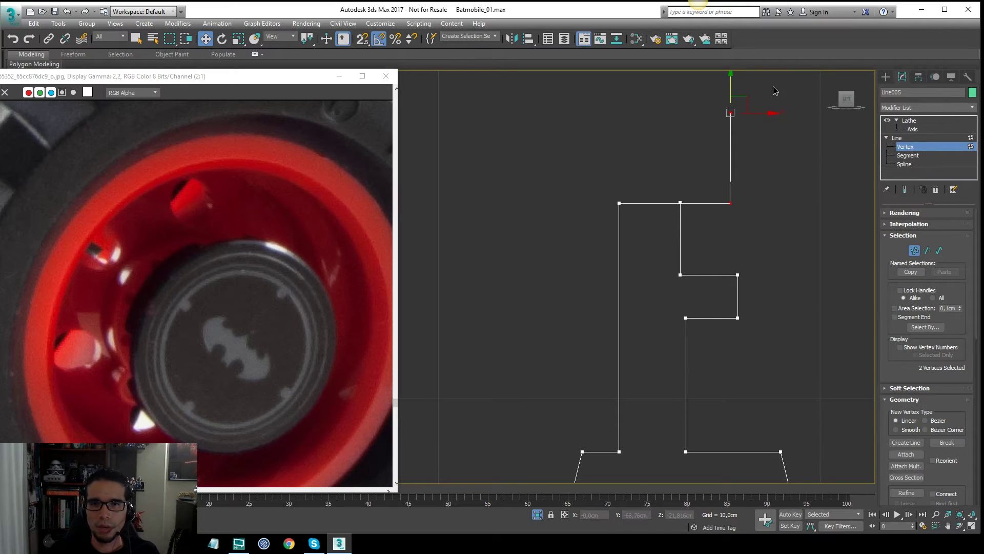
pyautogui.press('Delete')
pyautogui.moveTo(793, 174); pyautogui.dragTo(708, 220)
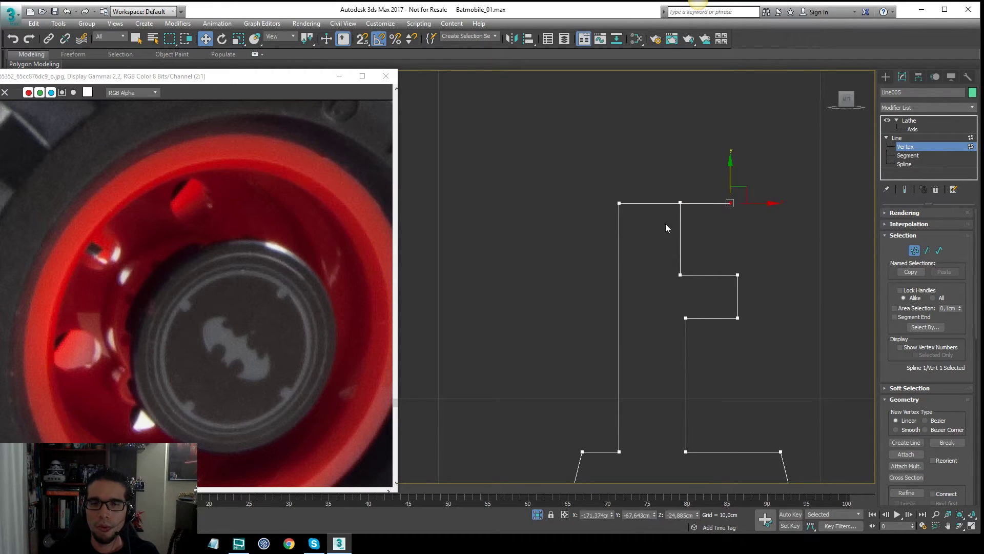
pyautogui.press('Delete')
pyautogui.moveTo(687, 226); pyautogui.dragTo(732, 198, button='middle')
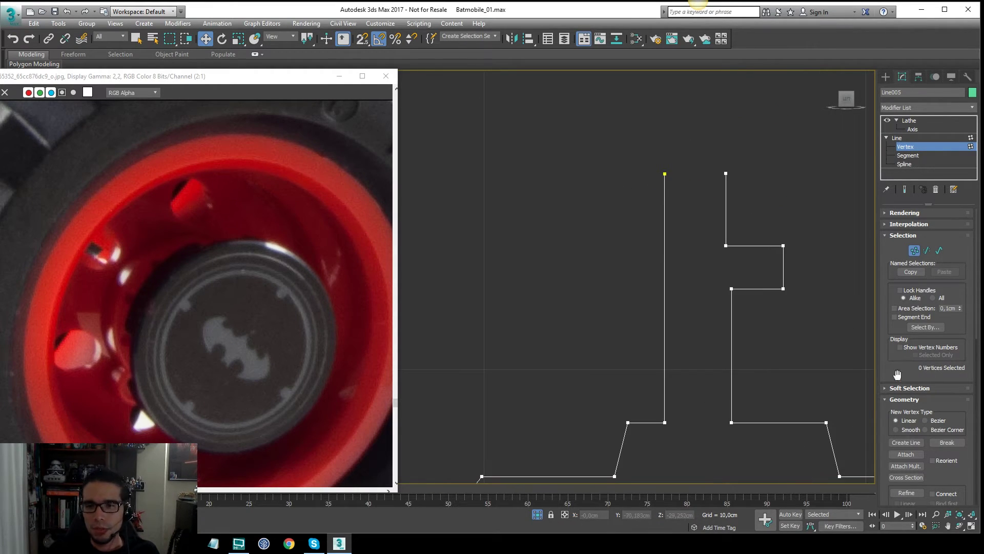
pyautogui.rightClick(741, 208)
pyautogui.click(710, 264)
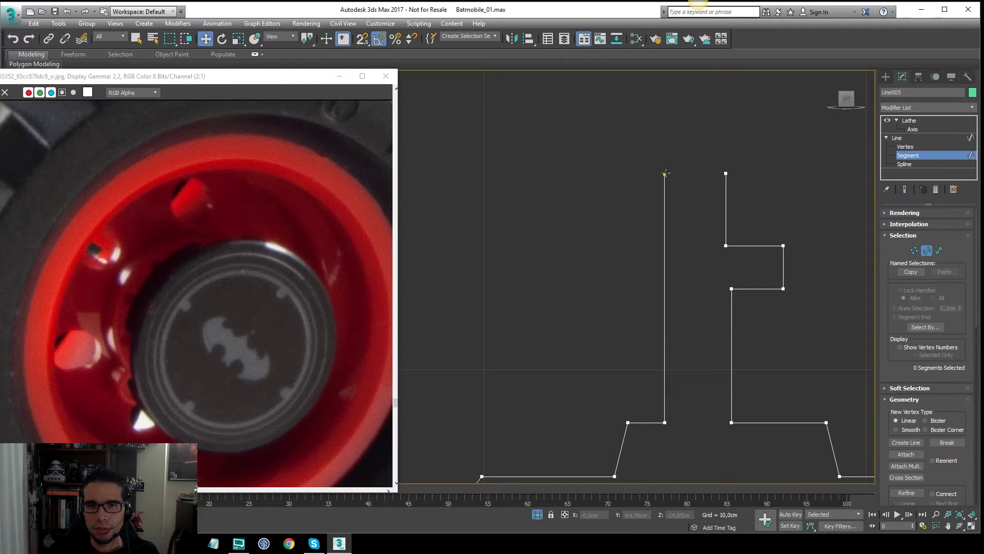
pyautogui.moveTo(666, 173); pyautogui.dragTo(722, 180)
pyautogui.rightClick(672, 210)
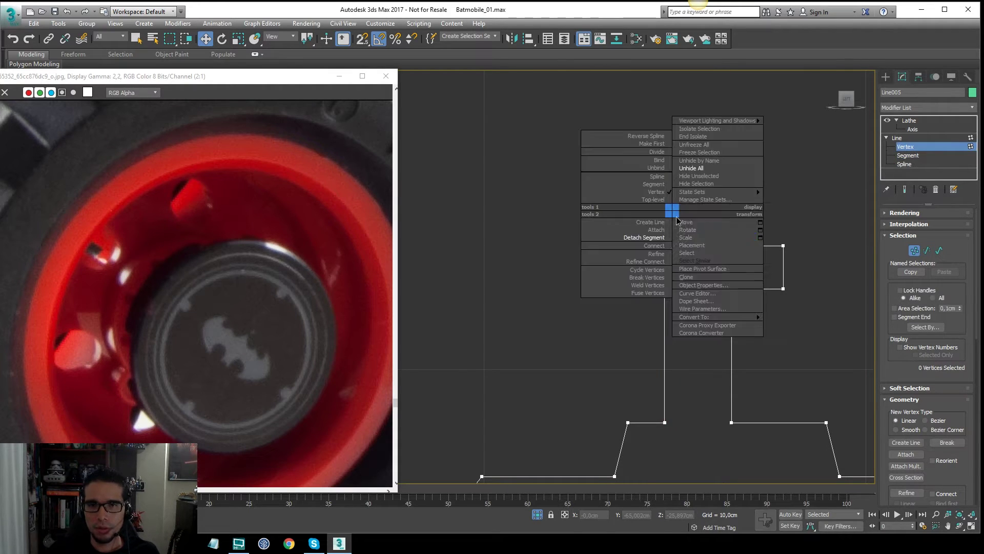
pyautogui.click(661, 255)
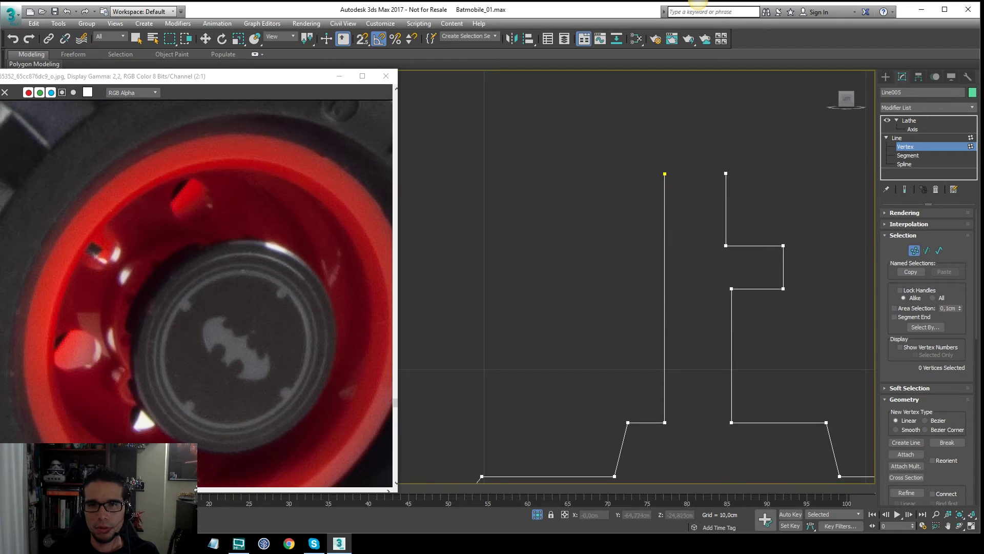
pyautogui.press('w')
# Convert the two open upper end vertices of the rim profile to Corner type and connect them with a segment
pyautogui.click(726, 173)
pyautogui.scroll(3, 729, 160)
pyautogui.moveTo(738, 158); pyautogui.dragTo(567, 196)
pyautogui.rightClick(629, 176)
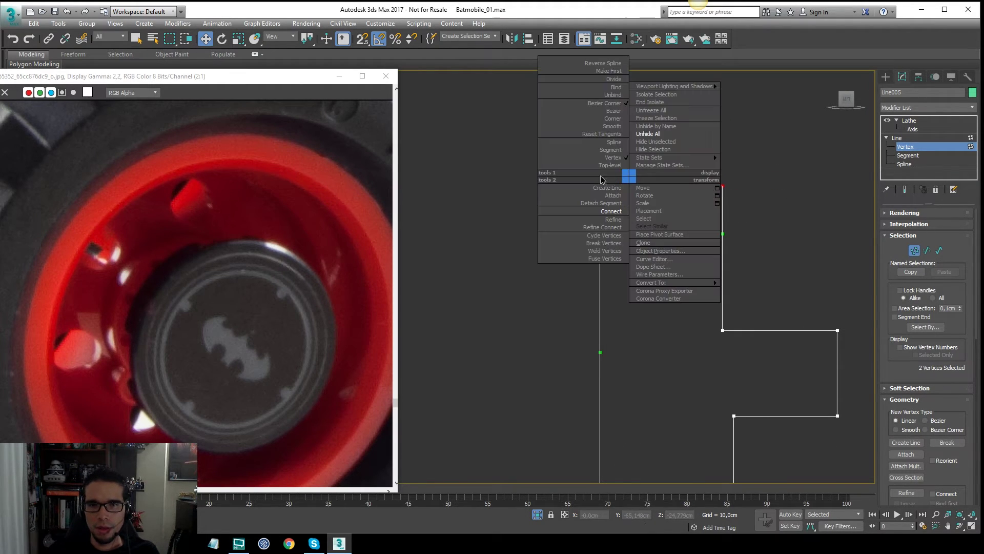
pyautogui.click(609, 118)
# Snap the connecting segment's inner vertex level with the opposite upper vertex and leave vertex editing of the rim profile
pyautogui.click(722, 186)
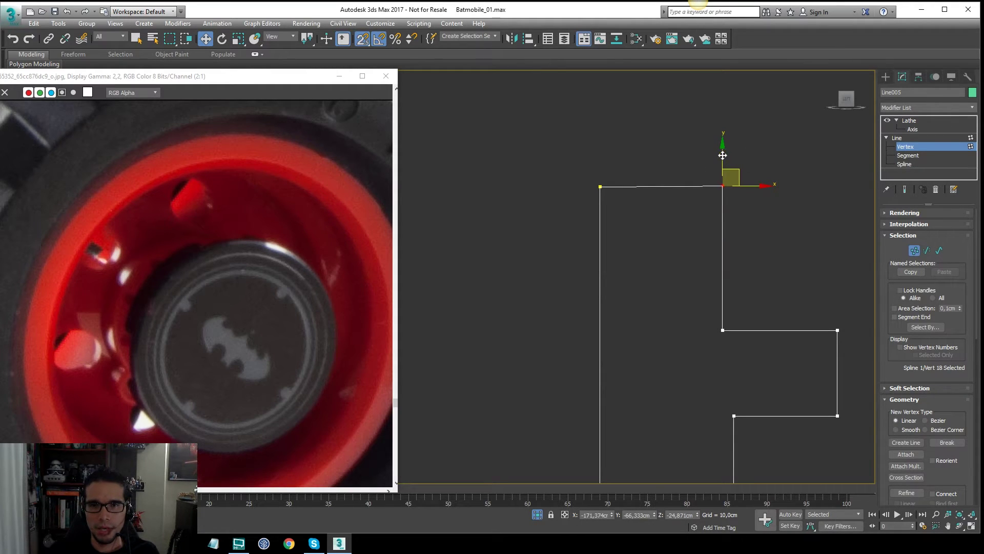
pyautogui.moveTo(723, 154); pyautogui.dragTo(601, 187)
pyautogui.press('F6')
pyautogui.click(899, 141)
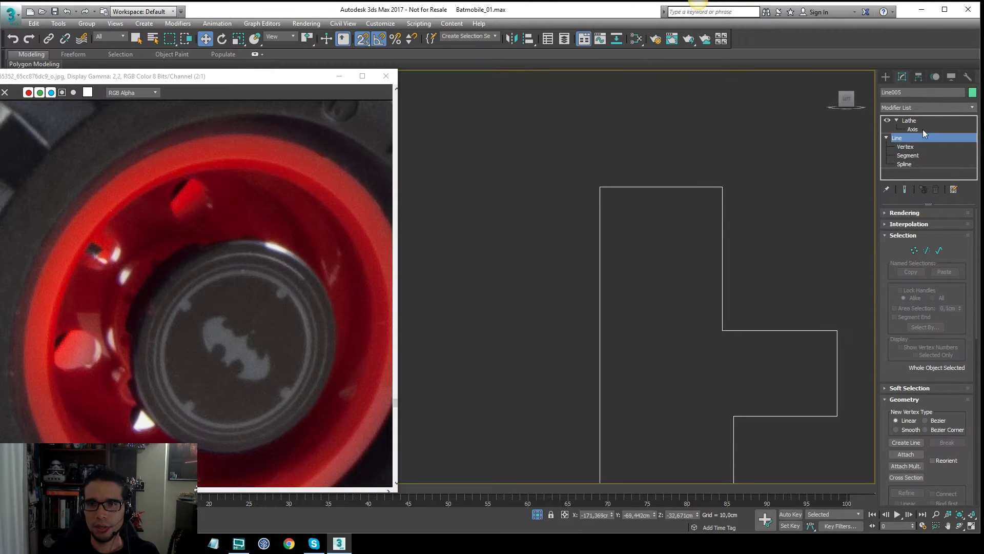
# Return the rim's profile line to its Lathe result and show it in perspective with edged faces
pyautogui.click(924, 121)
pyautogui.press('p')
pyautogui.scroll(-6, 718, 156)
pyautogui.keyDown('alt'); pyautogui.moveTo(721, 157); pyautogui.dragTo(715, 149, button='middle'); pyautogui.keyUp('alt')
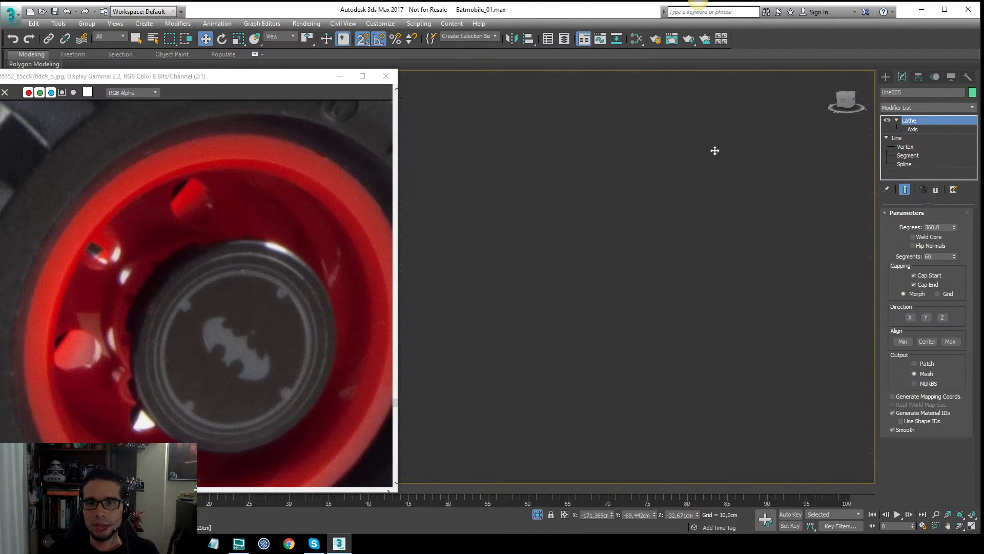
pyautogui.press('z')
pyautogui.press('F4')
pyautogui.moveTo(519, 218); pyautogui.dragTo(654, 200, button='middle')
pyautogui.keyDown('alt'); pyautogui.moveTo(654, 200); pyautogui.dragTo(716, 239, button='middle'); pyautogui.keyUp('alt')
pyautogui.press('F4')
pyautogui.press('q')
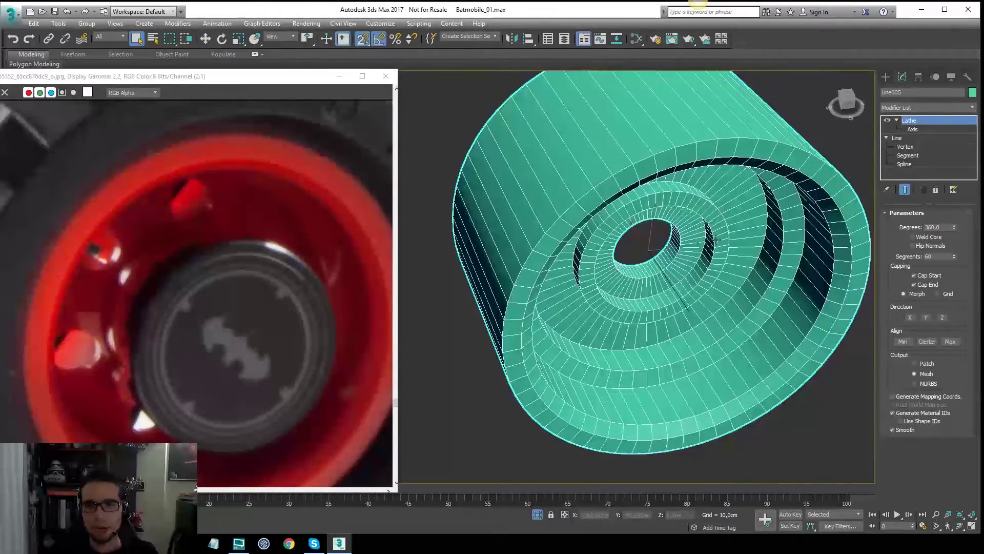
# Exit isolation mode, select the hub cap, and compare the assembled wheel with the reference photo
pyautogui.click(537, 517)
pyautogui.keyDown('alt'); pyautogui.moveTo(524, 302); pyautogui.dragTo(679, 244, button='middle'); pyautogui.keyUp('alt')
pyautogui.click(664, 257)
pyautogui.scroll(-5, 669, 258)
pyautogui.press('F4')
pyautogui.scroll(-3, 674, 243)
pyautogui.moveTo(270, 265); pyautogui.dragTo(226, 251, button='middle')
pyautogui.scroll(-1, 226, 251)
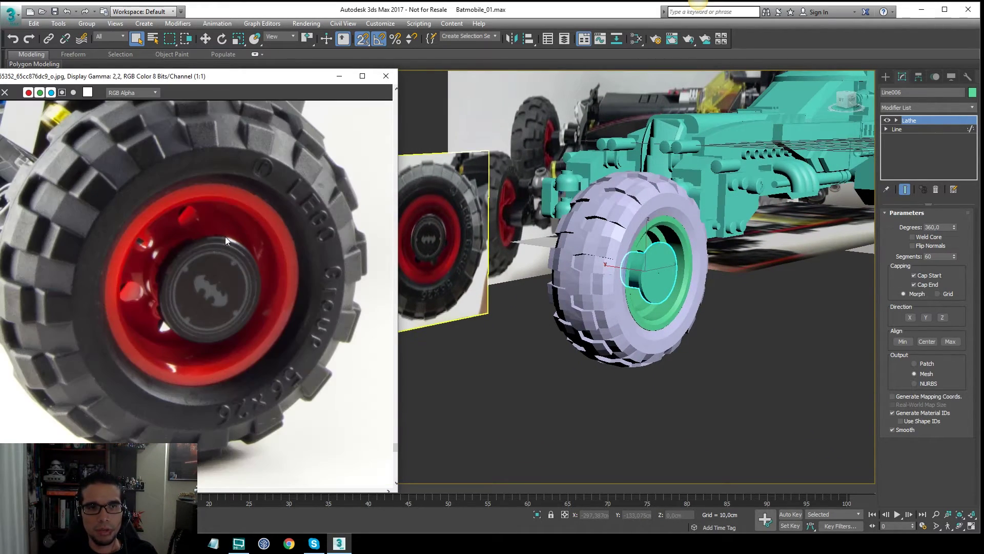
pyautogui.scroll(-1, 226, 236)
pyautogui.scroll(5, 648, 231)
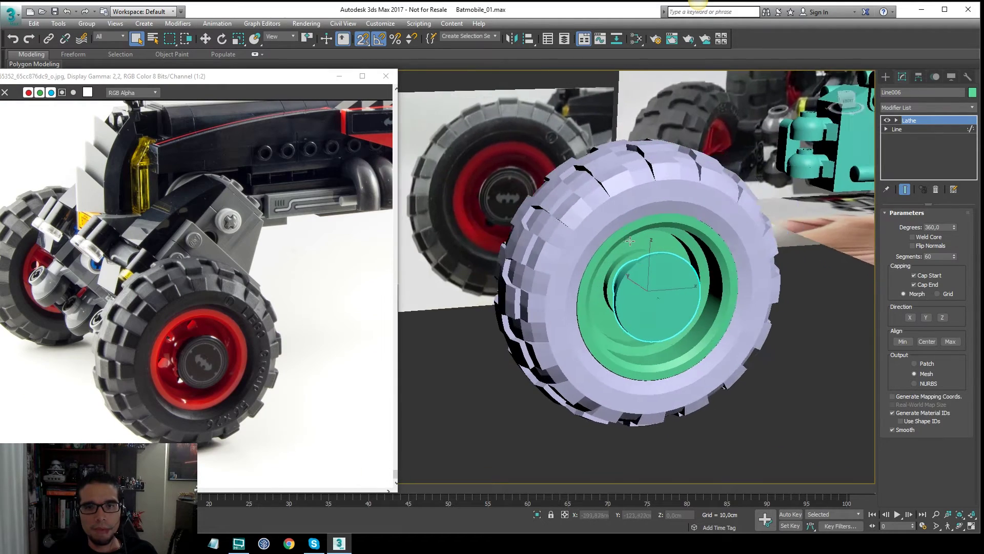
pyautogui.keyDown('alt'); pyautogui.moveTo(630, 241); pyautogui.dragTo(625, 233, button='middle'); pyautogui.keyUp('alt')
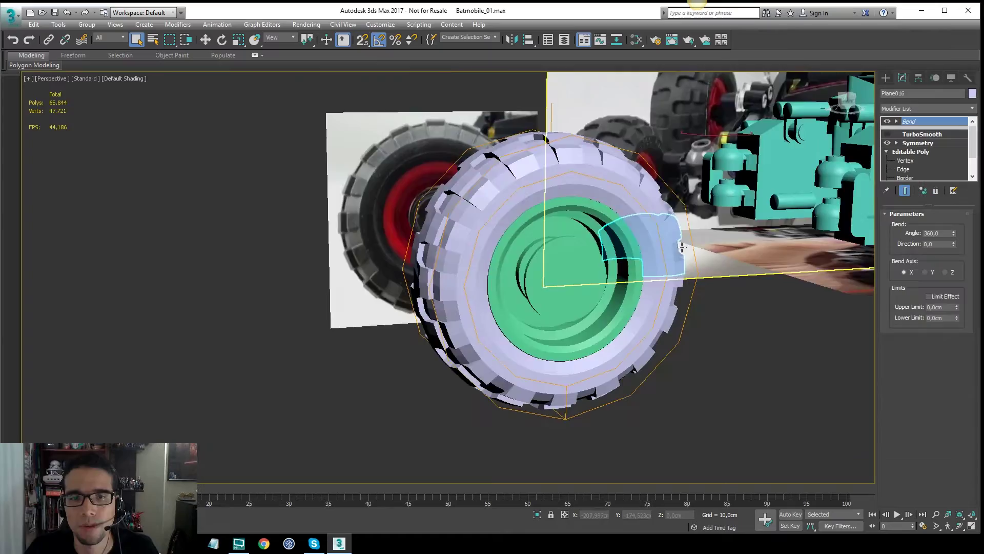
# Examine a tire segment in wireframe and shaded display, switching its Bend modifier off and back on
pyautogui.press('F3')
pyautogui.keyDown('alt'); pyautogui.moveTo(681, 246); pyautogui.dragTo(611, 264, button='middle'); pyautogui.keyUp('alt')
pyautogui.scroll(-4, 571, 279)
pyautogui.press('F3')
pyautogui.scroll(3, 574, 276)
pyautogui.scroll(3, 576, 276)
pyautogui.press('F3')
pyautogui.press('F3')
pyautogui.click(887, 122)
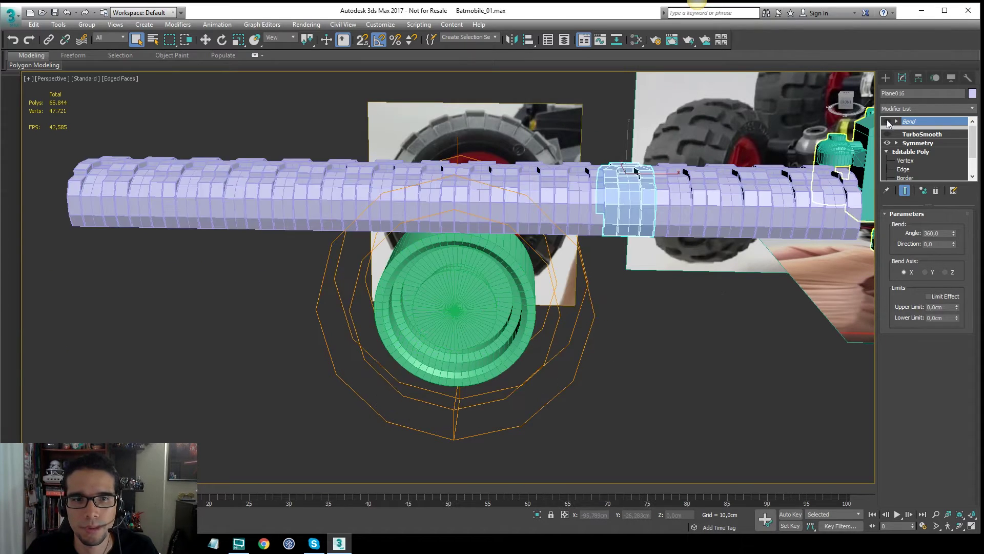
pyautogui.click(887, 122)
pyautogui.click(887, 134)
pyautogui.press('F3')
pyautogui.press('F3')
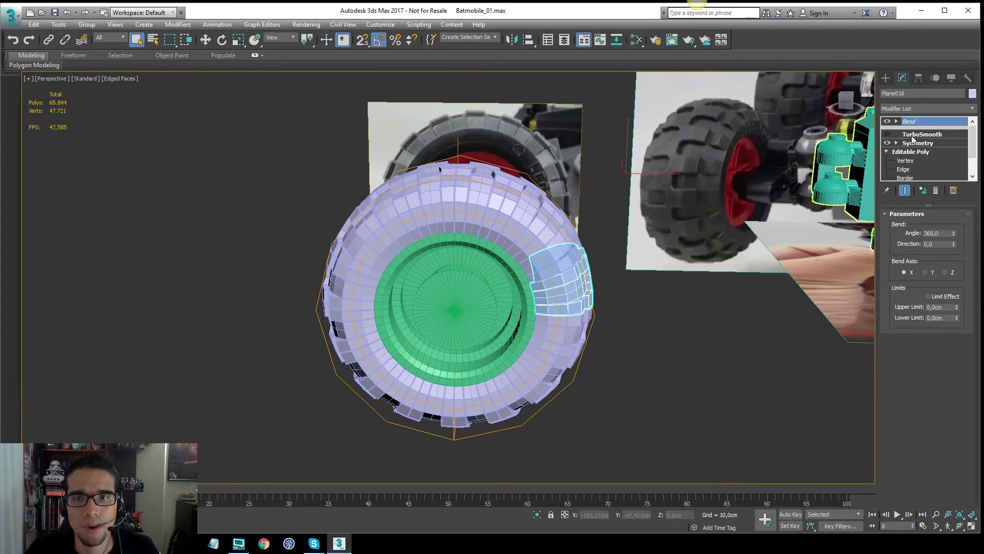
pyautogui.press('F3')
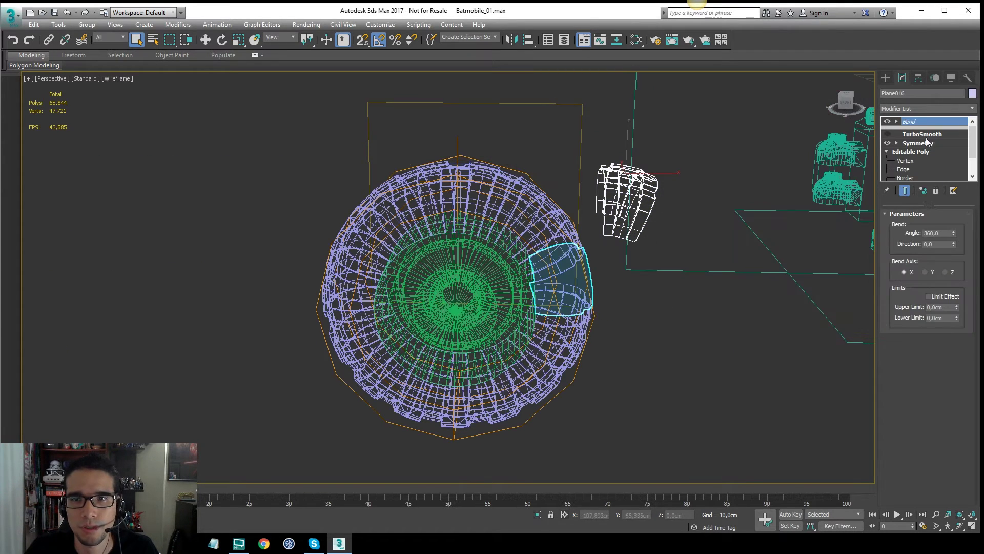
# Select all the tire segments around the wheel and remove the rim from the selection
pyautogui.press('1')
pyautogui.keyDown('alt'); pyautogui.moveTo(584, 255); pyautogui.dragTo(652, 235, button='middle'); pyautogui.keyUp('alt')
pyautogui.click(915, 122)
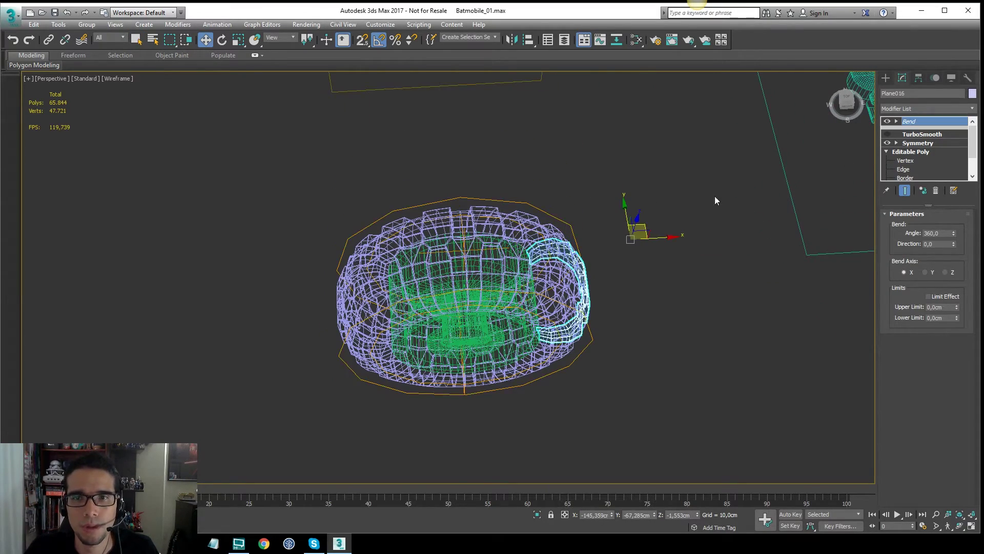
pyautogui.click(714, 196)
pyautogui.press('F3')
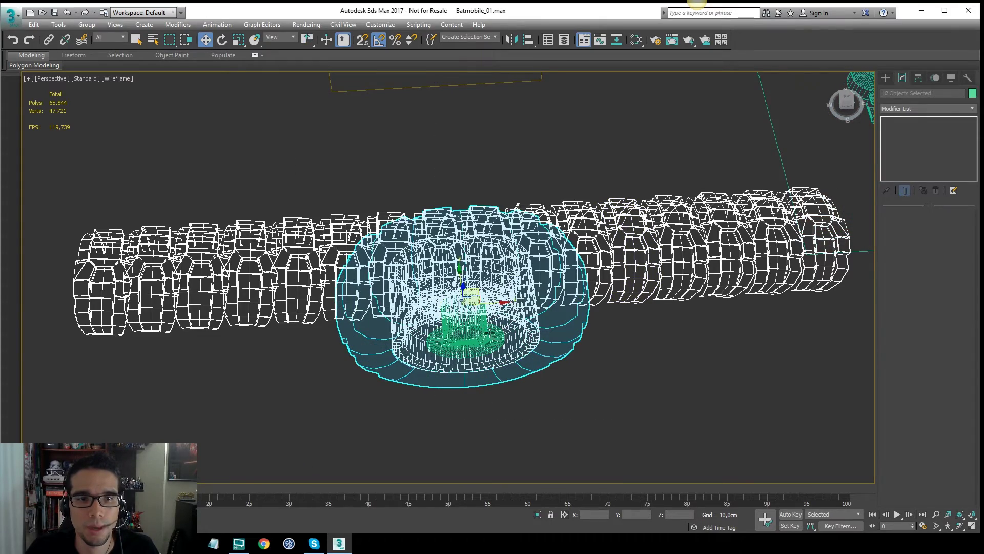
pyautogui.click(504, 313)
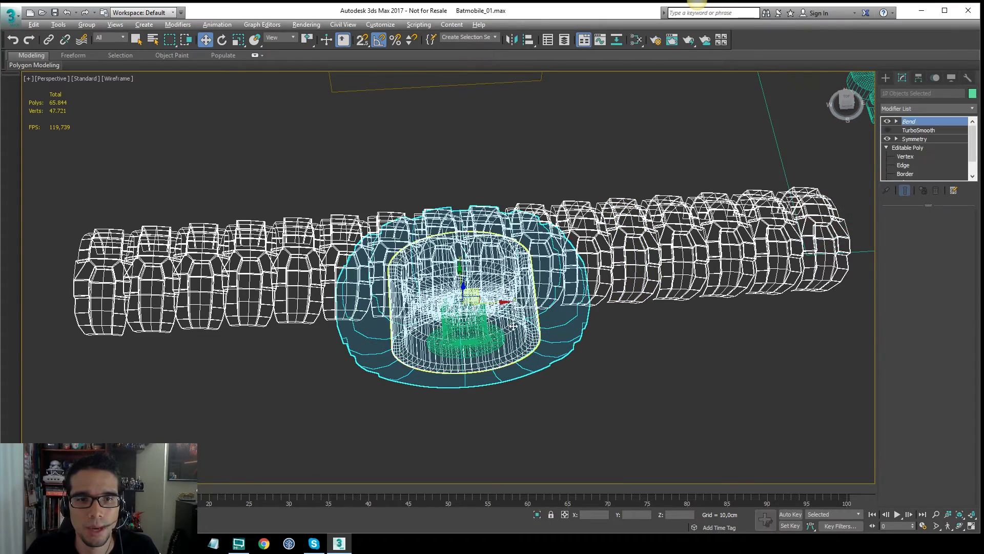
pyautogui.moveTo(505, 313)
pyautogui.keyDown('alt'); pyautogui.mouseDown(button='middle')
pyautogui.moveTo(499, 277)
pyautogui.moveTo(446, 287)
pyautogui.mouseUp(button='middle'); pyautogui.keyUp('alt')
pyautogui.press('F3')
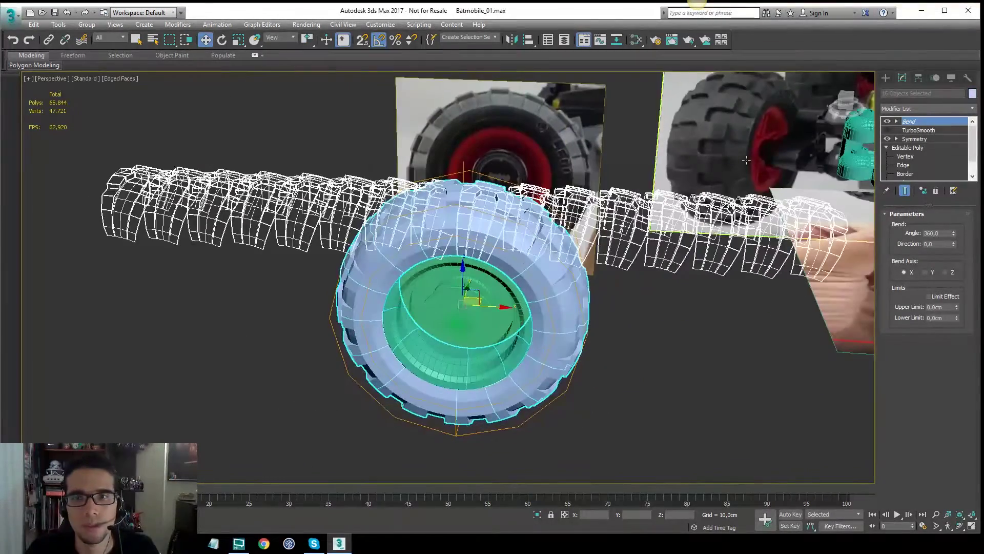
# Add an Edit Mesh modifier above the Bend on all the selected tire segments
pyautogui.click(887, 122)
pyautogui.click(888, 122)
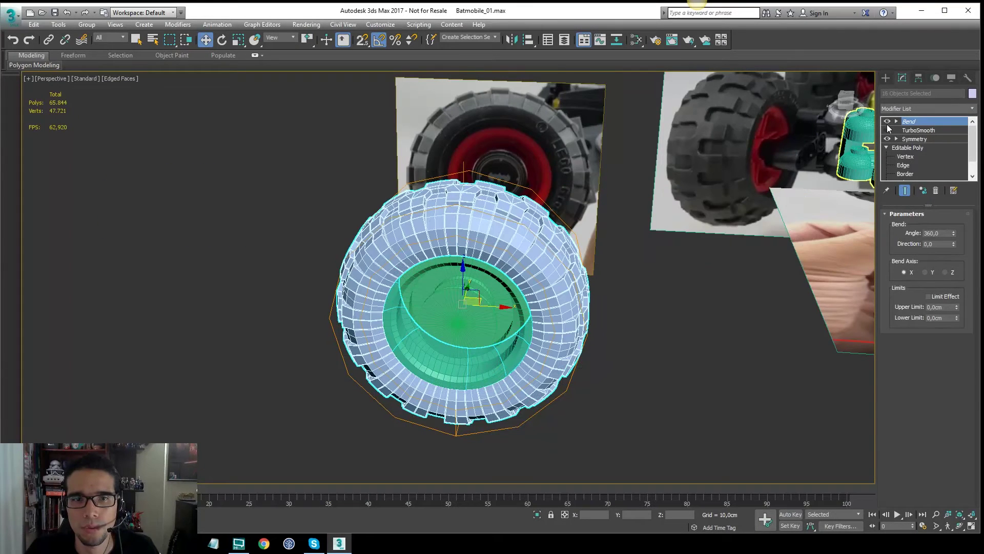
pyautogui.press('F3')
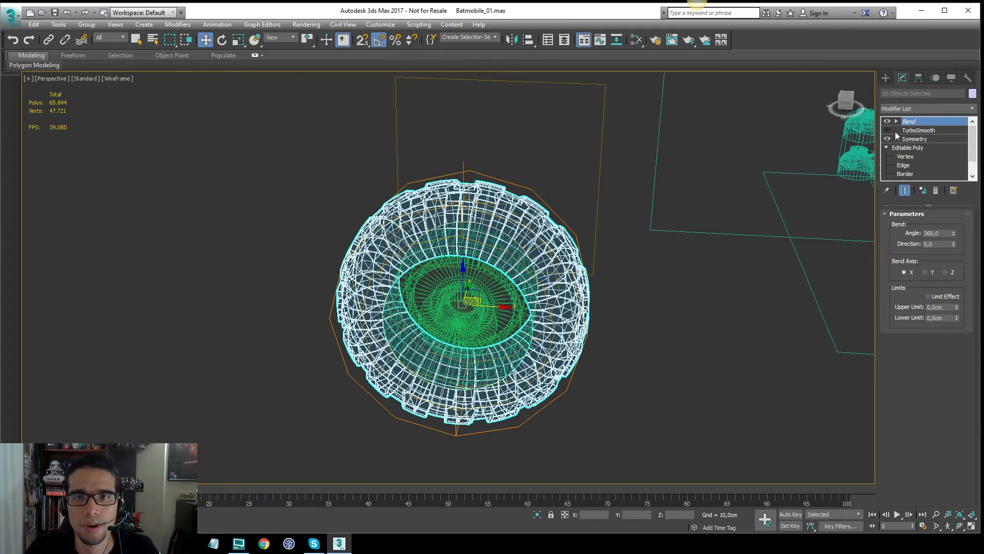
pyautogui.press('F3')
pyautogui.click(922, 109)
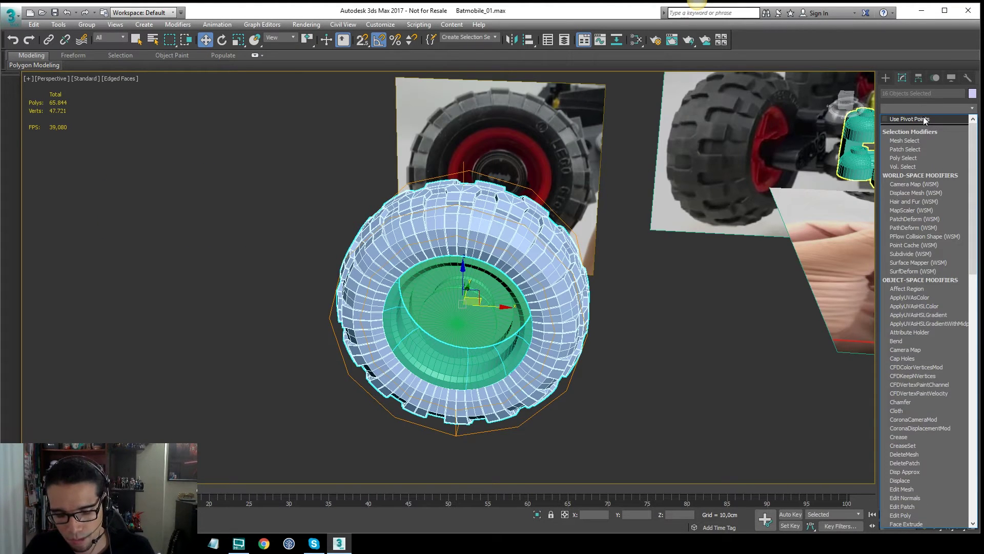
pyautogui.press('e')
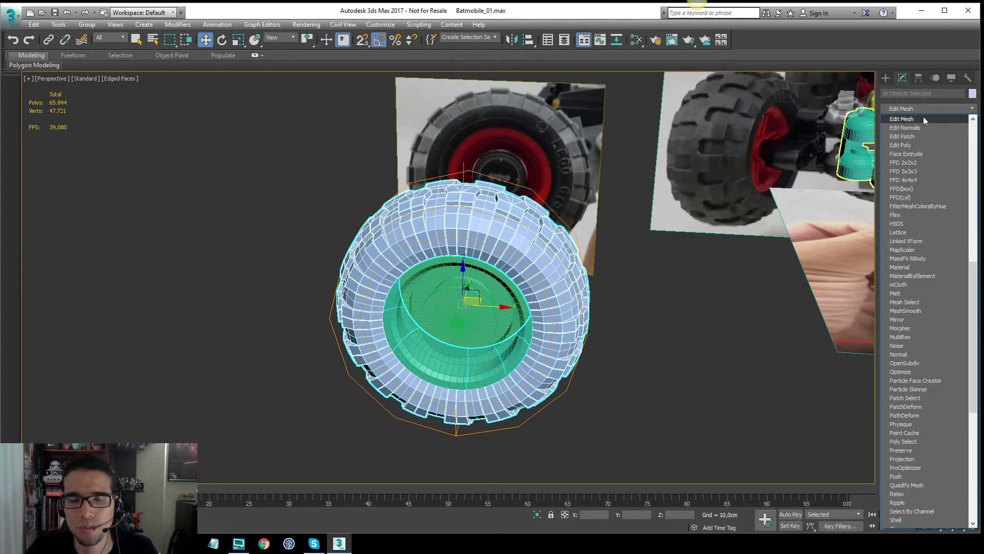
pyautogui.click(923, 118)
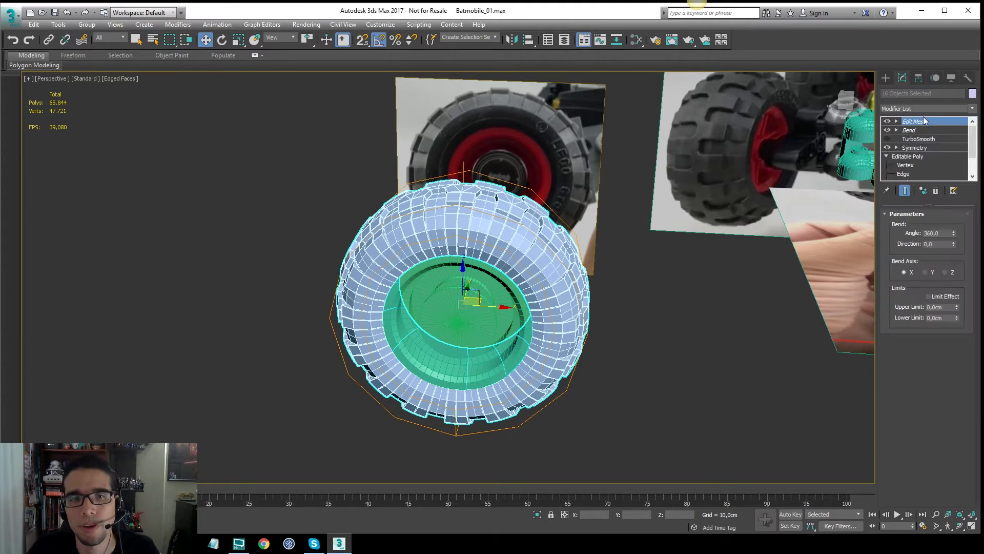
# Examine the tire segments in shaded and wireframe display, picking a single segment on the wheel
pyautogui.keyDown('alt'); pyautogui.moveTo(401, 290); pyautogui.dragTo(517, 292, button='middle'); pyautogui.keyUp('alt')
pyautogui.click(646, 332)
pyautogui.press('F3')
pyautogui.click(573, 278)
pyautogui.press('F3')
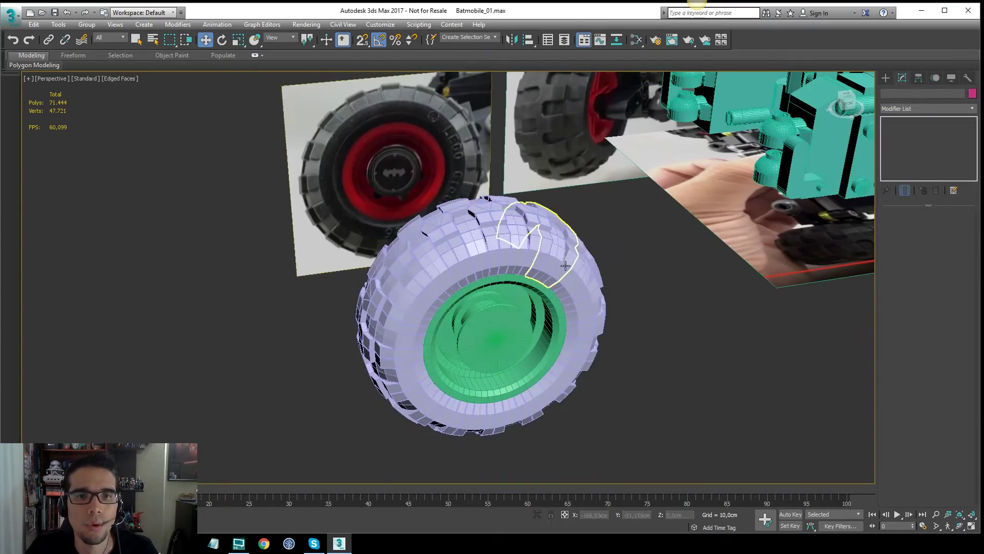
pyautogui.moveTo(515, 277)
pyautogui.keyDown('alt'); pyautogui.mouseDown(button='middle')
pyautogui.moveTo(589, 284)
pyautogui.moveTo(436, 256)
pyautogui.moveTo(533, 269)
pyautogui.mouseUp(button='middle'); pyautogui.keyUp('alt')
pyautogui.press('F3')
pyautogui.click(630, 277)
pyautogui.click(583, 318)
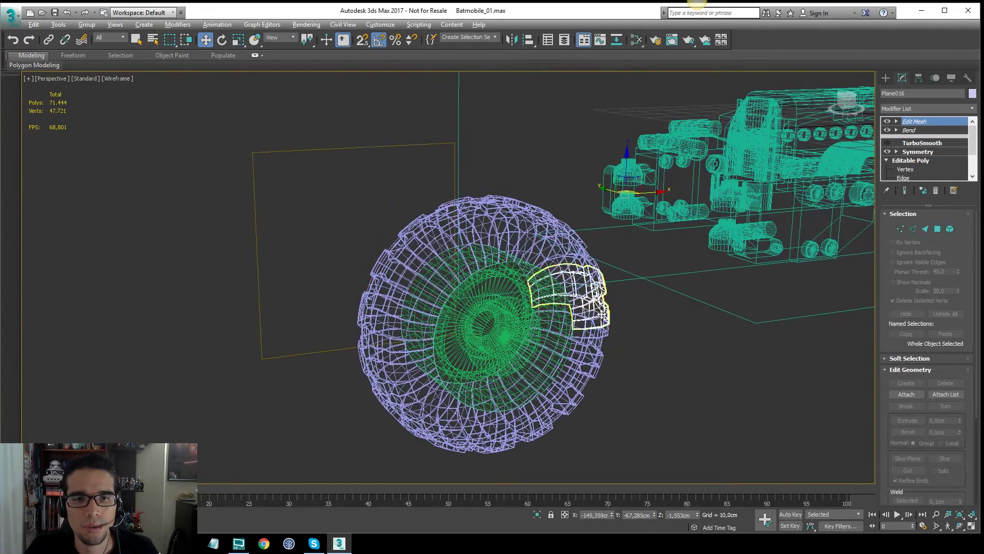
# Select another tire segment and examine the wheel's tread with and without mesh edges shown
pyautogui.keyDown('alt'); pyautogui.moveTo(583, 318); pyautogui.dragTo(572, 324, button='middle'); pyautogui.keyUp('alt')
pyautogui.press('F3')
pyautogui.press('F4')
pyautogui.click(641, 330)
pyautogui.click(569, 272)
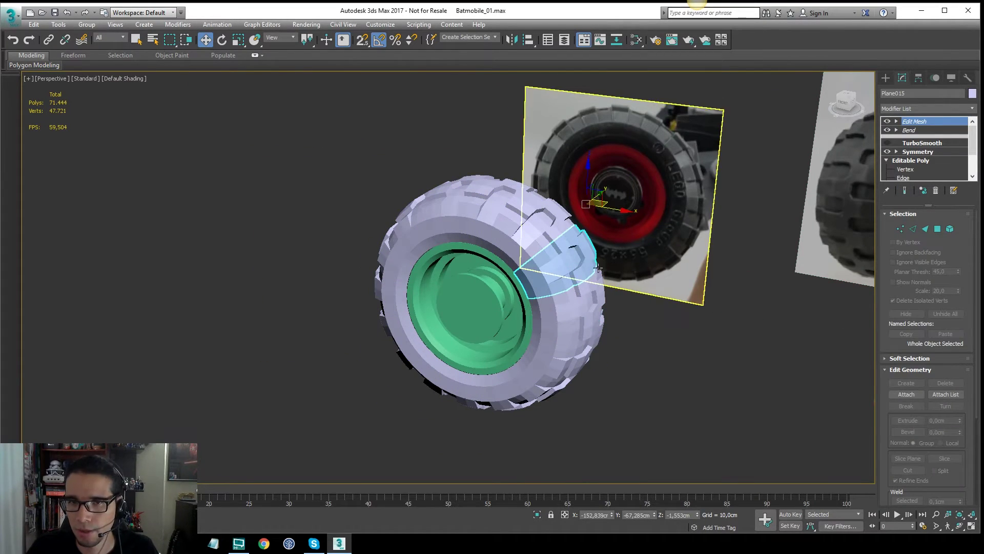
pyautogui.press('F4')
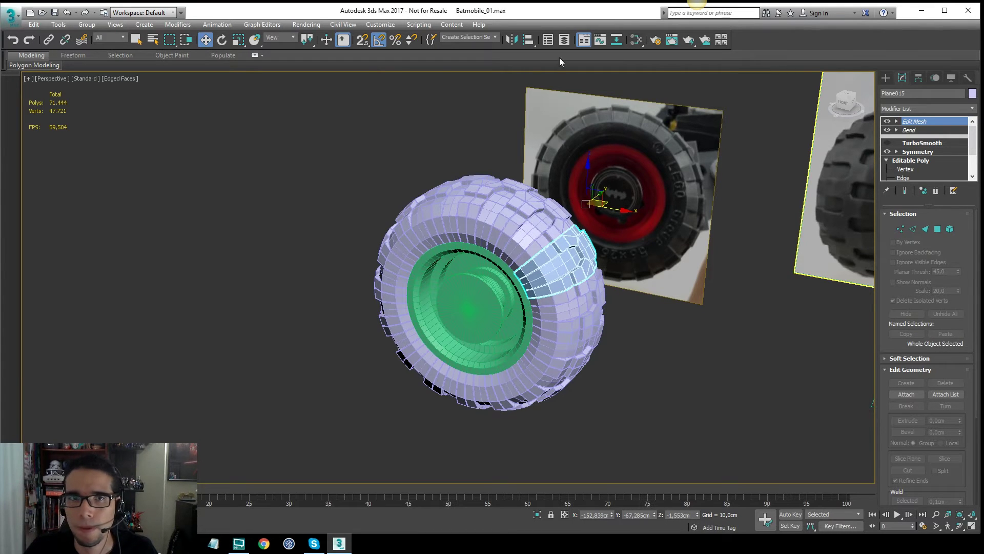
pyautogui.keyDown('alt'); pyautogui.moveTo(512, 200); pyautogui.dragTo(539, 239, button='middle'); pyautogui.keyUp('alt')
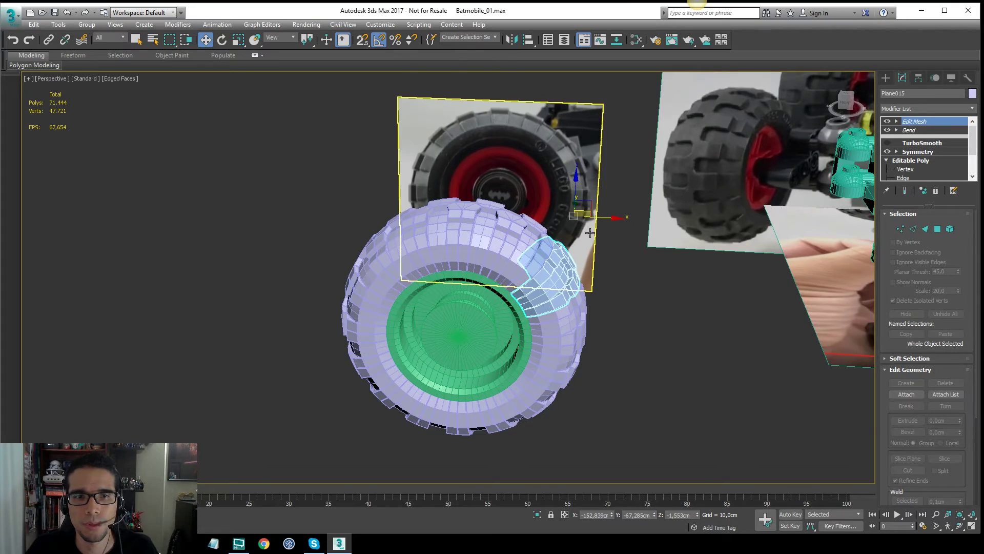
# Isolate the wheel's reference image plane in the front view and examine its rim and hub
pyautogui.press('f')
pyautogui.scroll(-5, 461, 238)
pyautogui.moveTo(461, 237); pyautogui.dragTo(508, 233, button='middle')
pyautogui.scroll(-3, 533, 213)
pyautogui.press('F3')
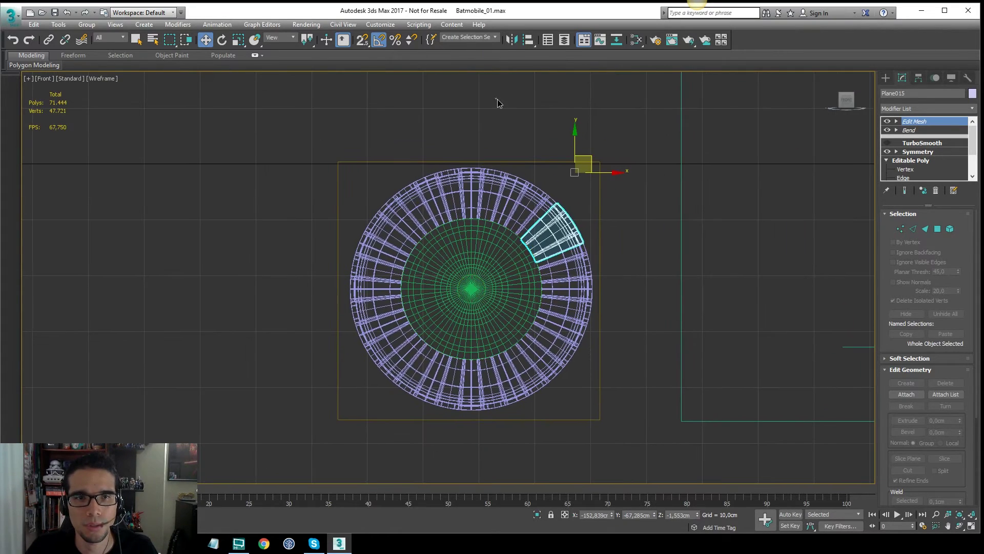
pyautogui.click(507, 134)
pyautogui.moveTo(544, 136); pyautogui.dragTo(531, 177)
pyautogui.press('F3')
pyautogui.hotkey('alt', 'q')
pyautogui.scroll(3, 419, 308)
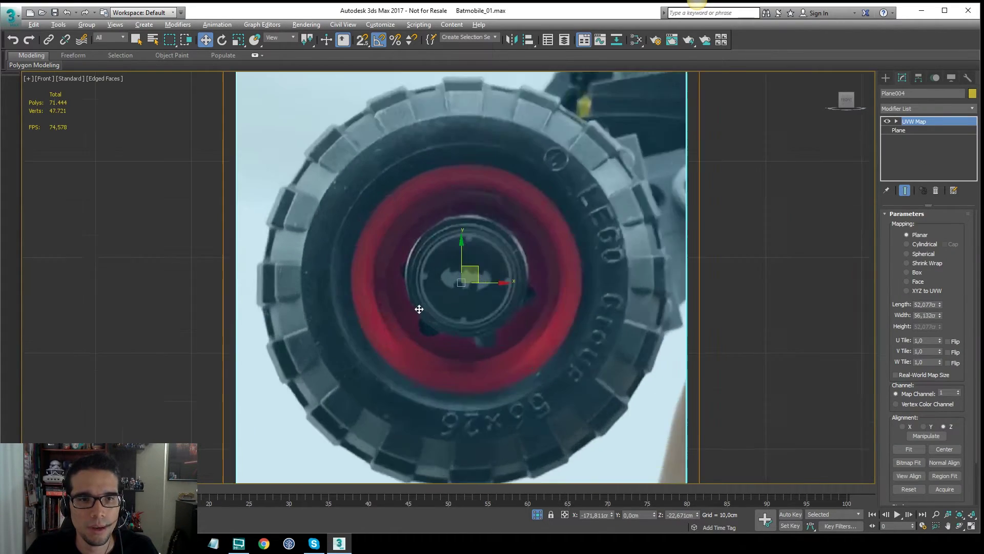
pyautogui.scroll(2, 419, 309)
pyautogui.scroll(-2, 597, 240)
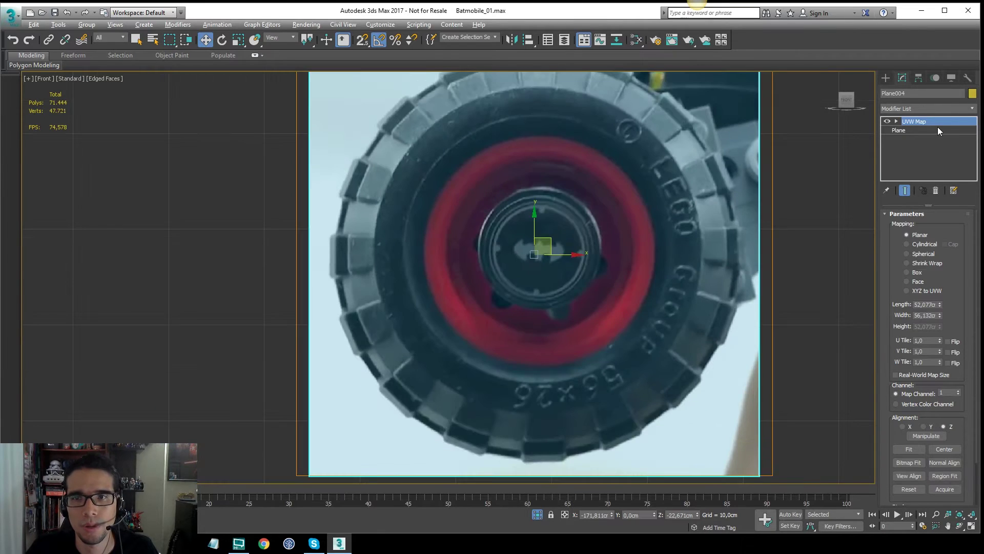
# Orbit around the wheel's reference plane and exit isolation mode to show the whole scene
pyautogui.click(936, 123)
pyautogui.scroll(-4, 538, 220)
pyautogui.keyDown('alt'); pyautogui.moveTo(523, 213); pyautogui.dragTo(605, 235, button='middle'); pyautogui.keyUp('alt')
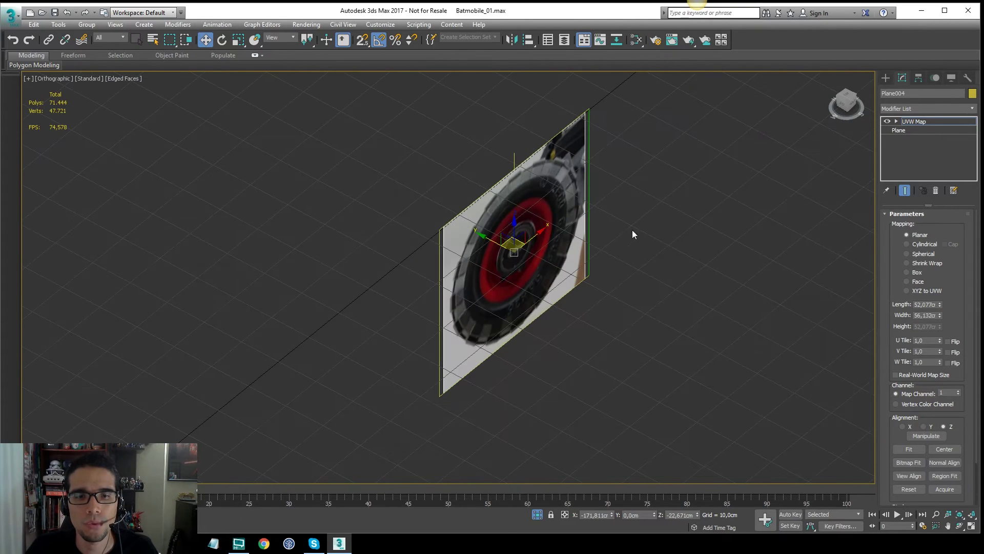
pyautogui.click(535, 515)
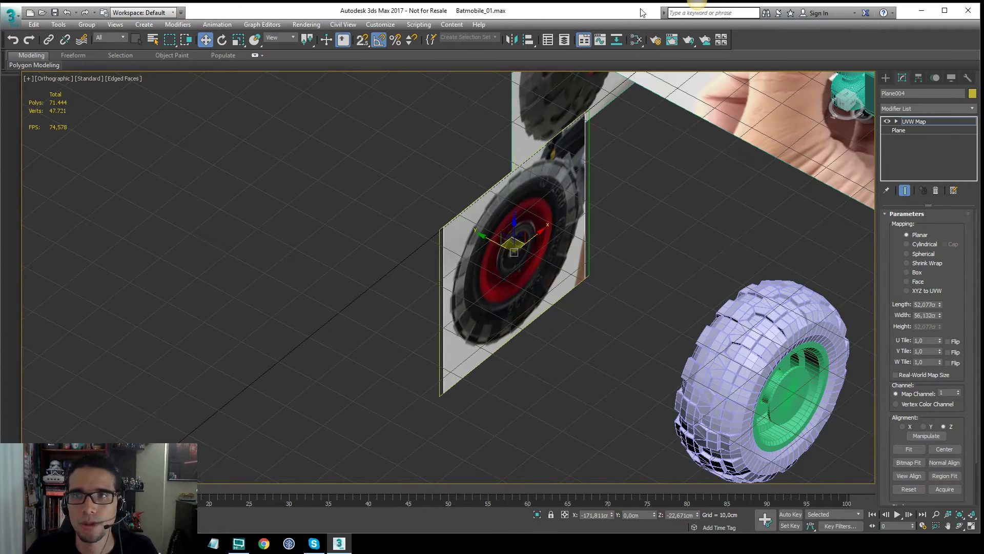
# Bring in the front-wheels reference photo, examine the red rim's openings up close, and move the photo aside
pyautogui.moveTo(983, 116); pyautogui.dragTo(454, 68)
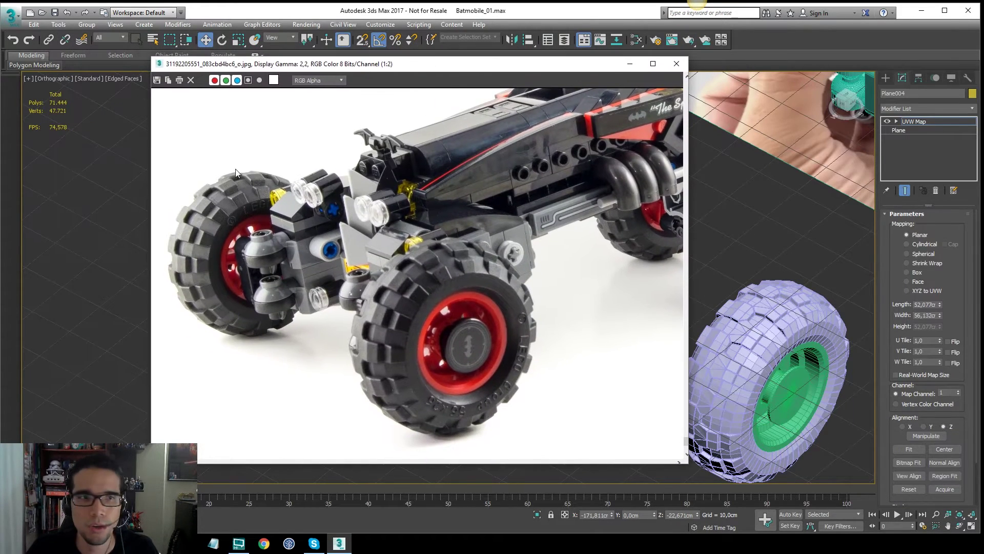
pyautogui.scroll(1, 236, 269)
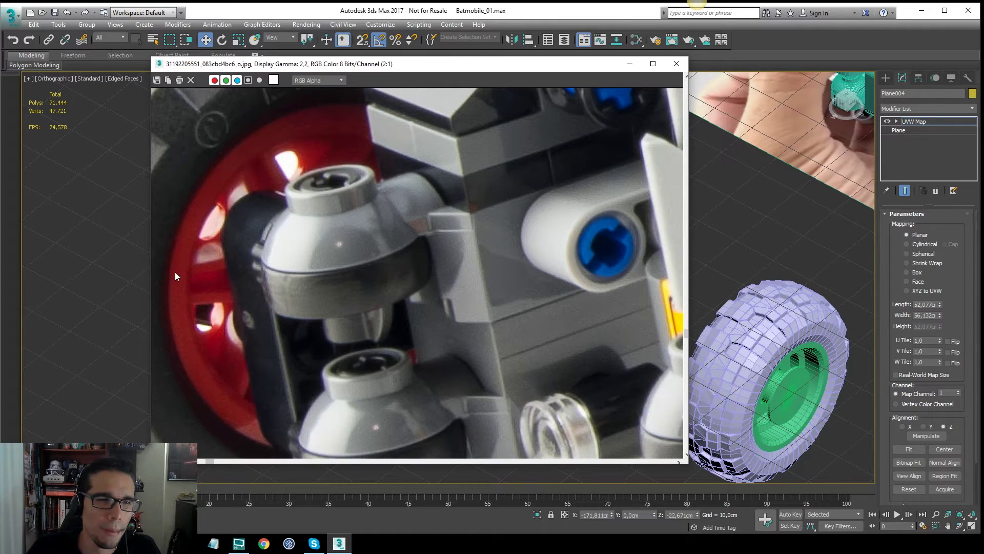
pyautogui.scroll(1, 186, 259)
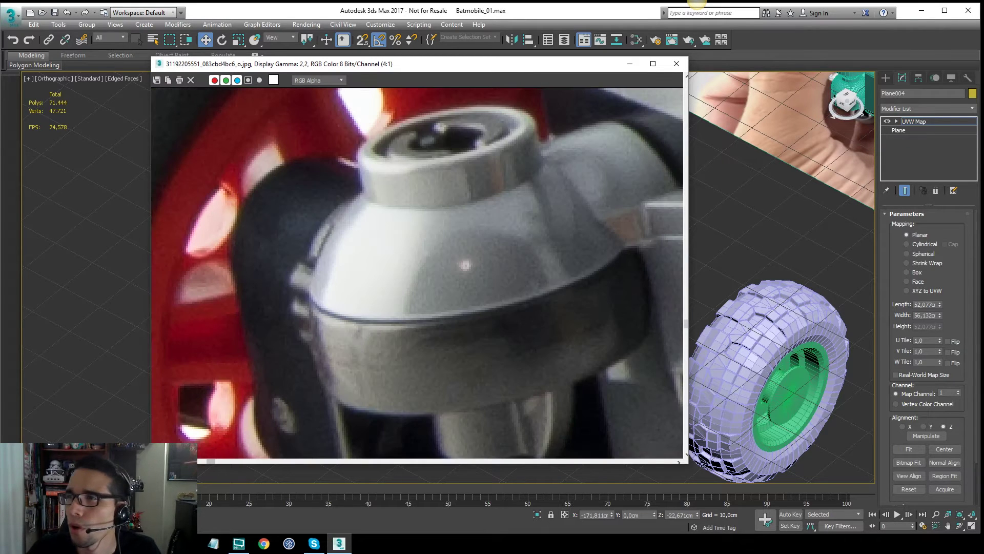
pyautogui.moveTo(236, 182); pyautogui.dragTo(211, 190)
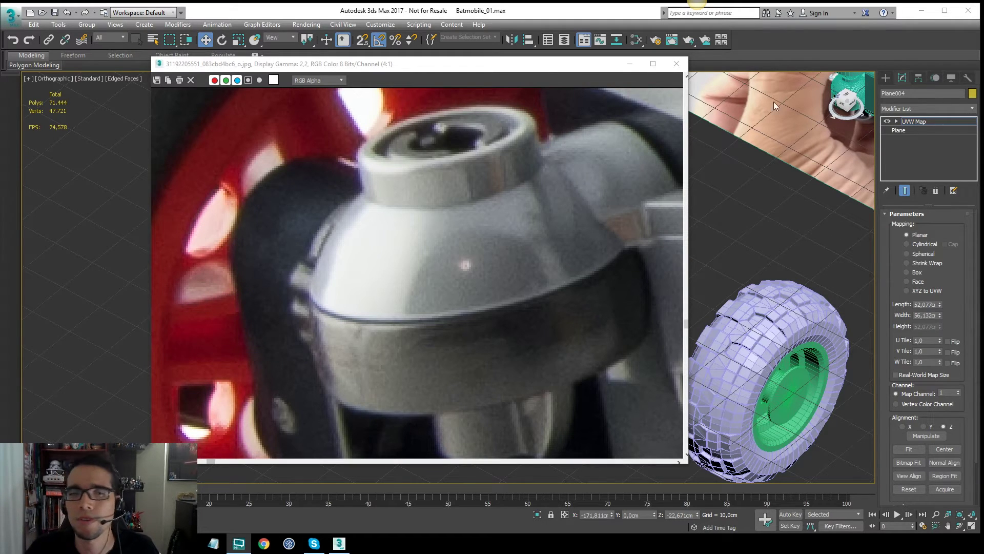
pyautogui.moveTo(575, 65); pyautogui.dragTo(686, 76)
pyautogui.scroll(-1, 422, 244)
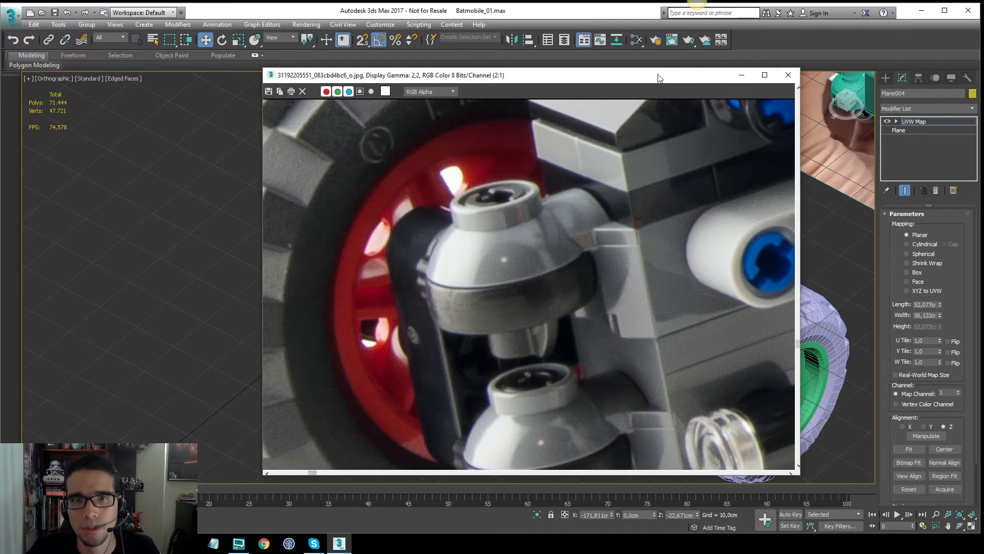
pyautogui.moveTo(672, 69); pyautogui.dragTo(767, 45)
pyautogui.moveTo(706, 56); pyautogui.dragTo(983, 98)
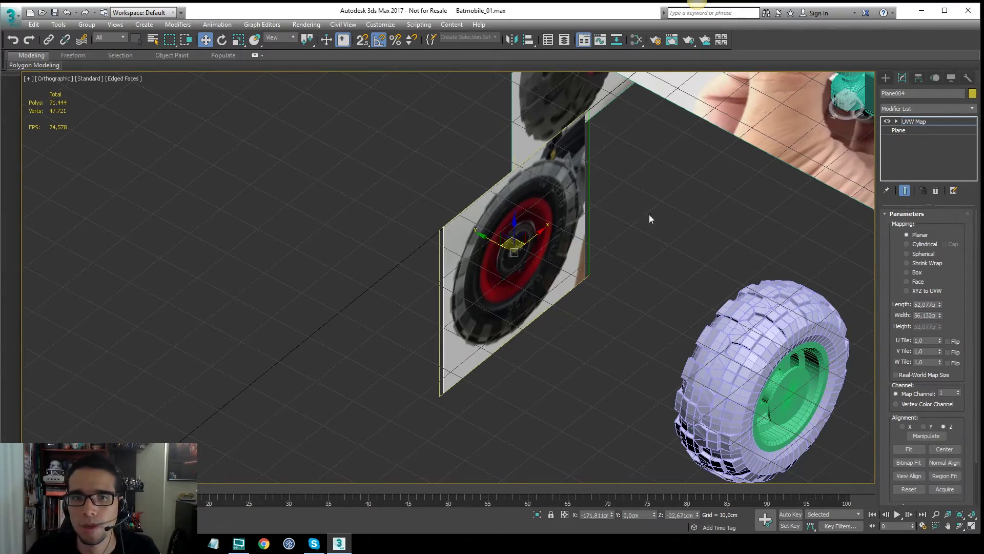
# Isolate the wheel's reference image plane in the front view and start the Cylinder primitive over its hub
pyautogui.keyDown('alt'); pyautogui.moveTo(649, 219); pyautogui.dragTo(623, 180, button='middle'); pyautogui.keyUp('alt')
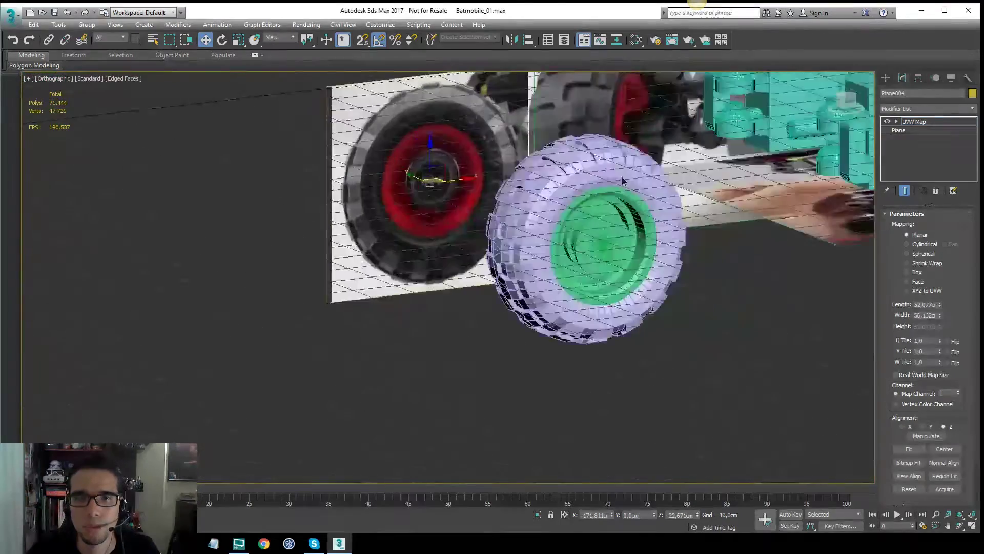
pyautogui.press('f')
pyautogui.moveTo(158, 226); pyautogui.dragTo(502, 161, button='middle')
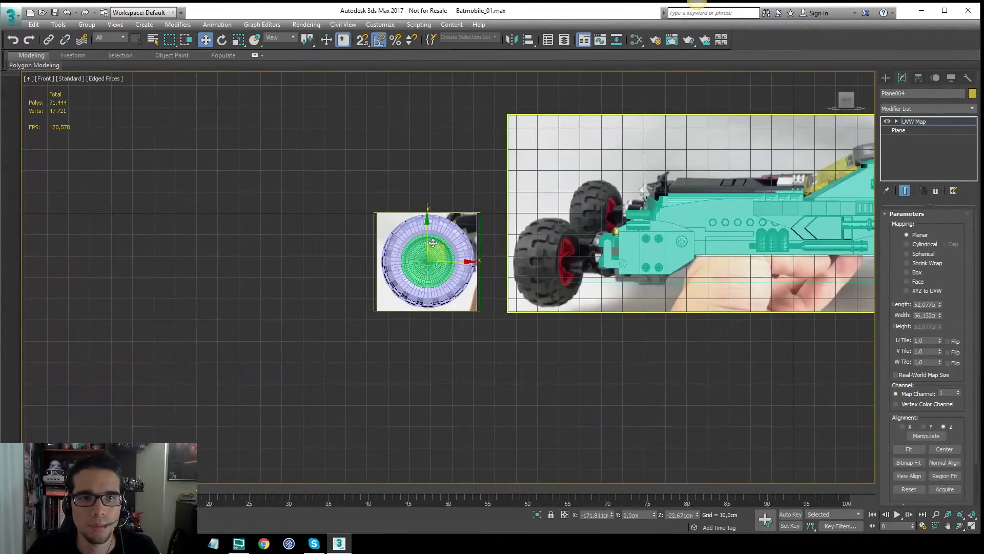
pyautogui.scroll(2, 444, 235)
pyautogui.click(945, 123)
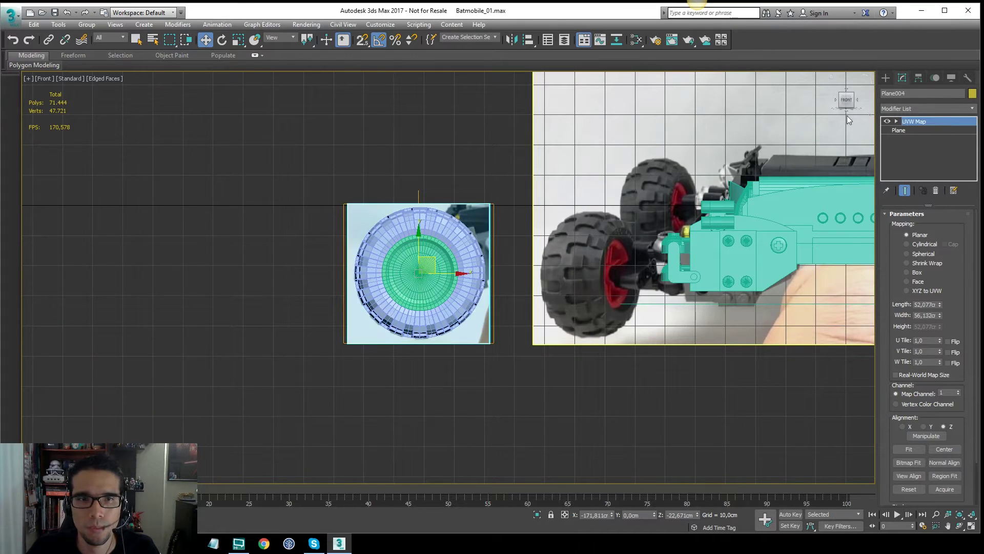
pyautogui.hotkey('alt', 'q')
pyautogui.click(488, 98)
pyautogui.click(887, 78)
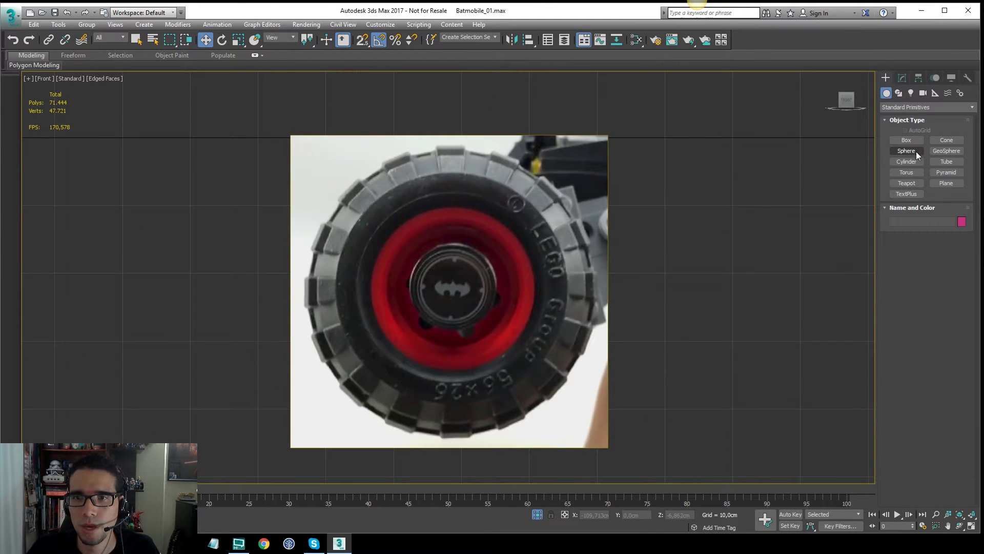
pyautogui.click(906, 161)
pyautogui.scroll(5, 354, 328)
pyautogui.moveTo(534, 291); pyautogui.dragTo(548, 292)
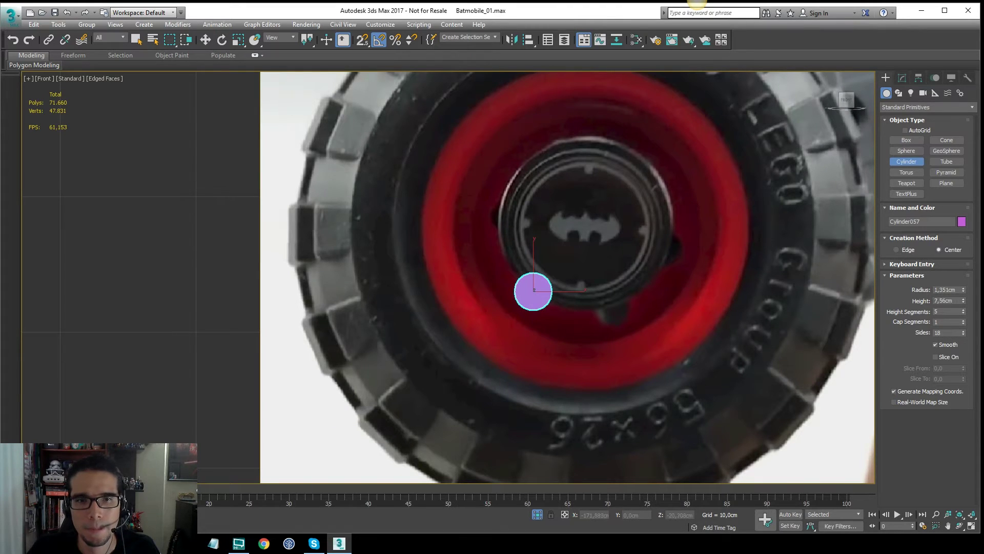
pyautogui.rightClick(588, 236)
pyautogui.rightClick(588, 236)
# Draw a cylinder about 1.24 cm in radius and 10.4 cm high at the hub's lower-left edge, and exit isolation
pyautogui.click(906, 161)
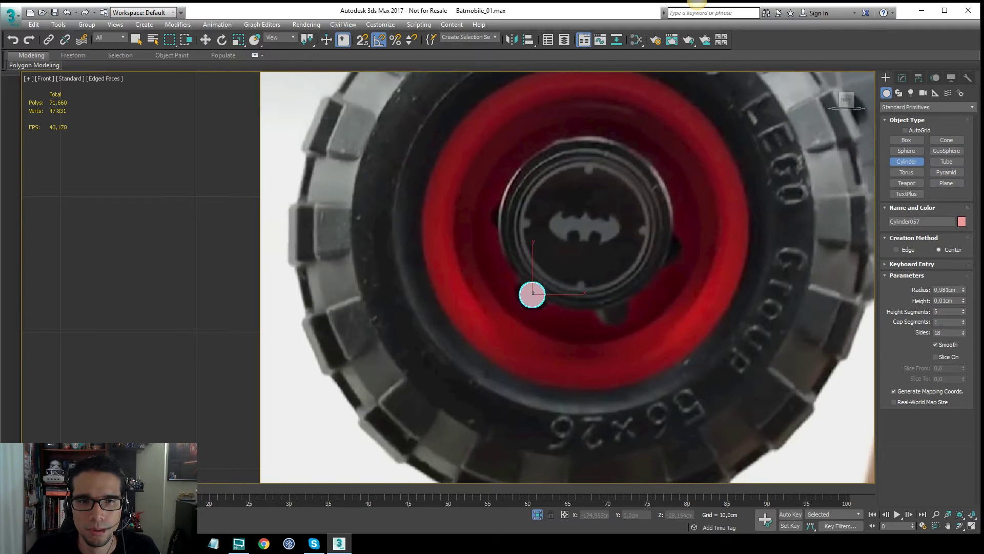
pyautogui.press('w')
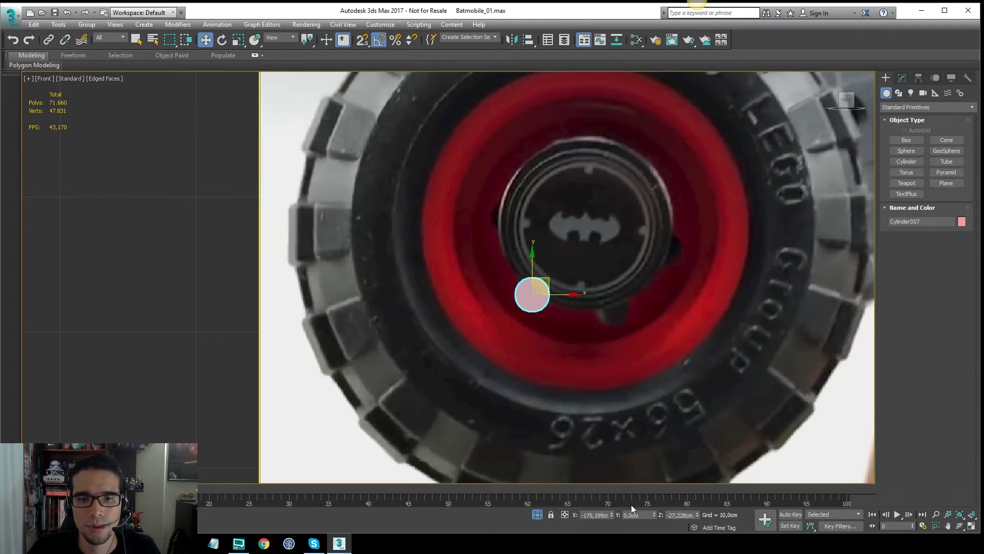
pyautogui.click(537, 514)
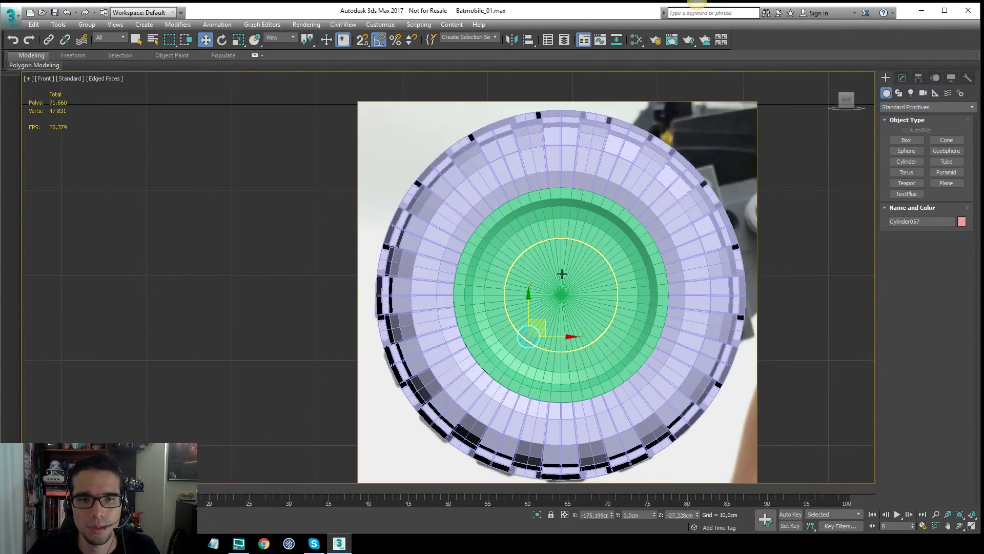
# Move the new cylinder along Y to about -58.93 cm so it passes through the wheel's rim
pyautogui.keyDown('alt'); pyautogui.moveTo(548, 296); pyautogui.dragTo(427, 265, button='middle'); pyautogui.keyUp('alt')
pyautogui.moveTo(404, 261); pyautogui.dragTo(701, 400)
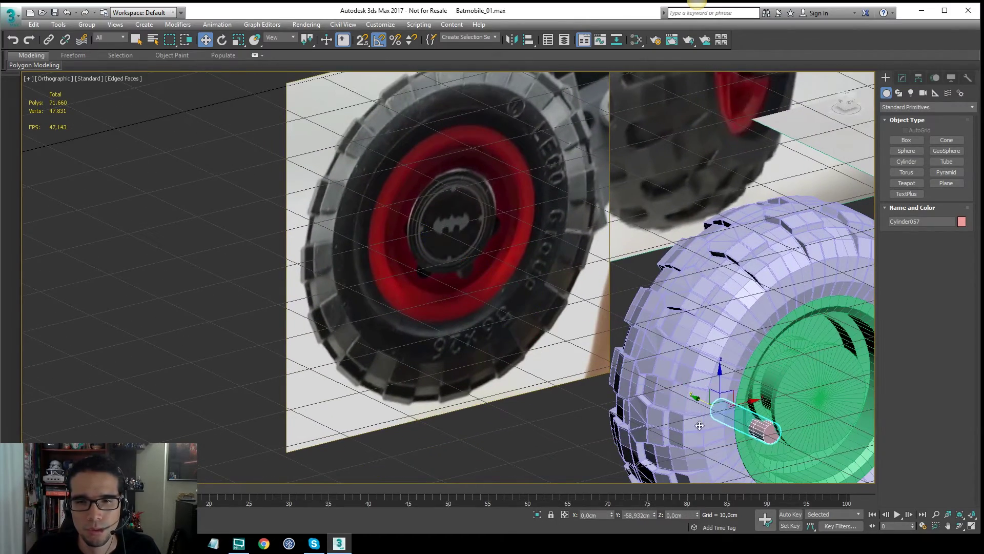
pyautogui.moveTo(701, 400); pyautogui.dragTo(605, 230, button='middle')
pyautogui.scroll(3, 566, 232)
pyautogui.scroll(3, 605, 230)
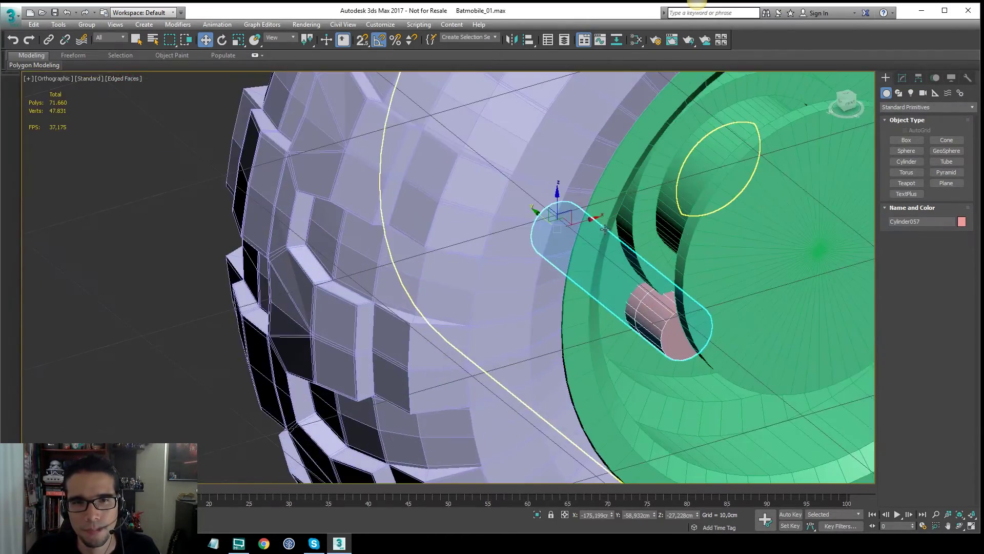
# Try shifting the cylinder sideways along X to compare its position with the rim's recess
pyautogui.moveTo(588, 224); pyautogui.dragTo(563, 230)
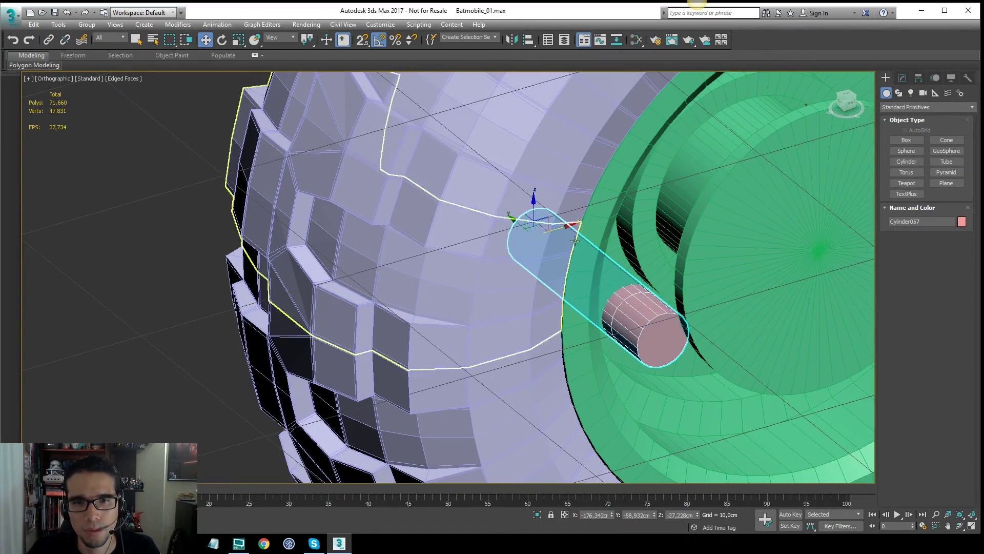
pyautogui.keyDown('alt'); pyautogui.moveTo(573, 228); pyautogui.dragTo(587, 187, button='middle'); pyautogui.keyUp('alt')
pyautogui.moveTo(594, 185); pyautogui.dragTo(623, 178)
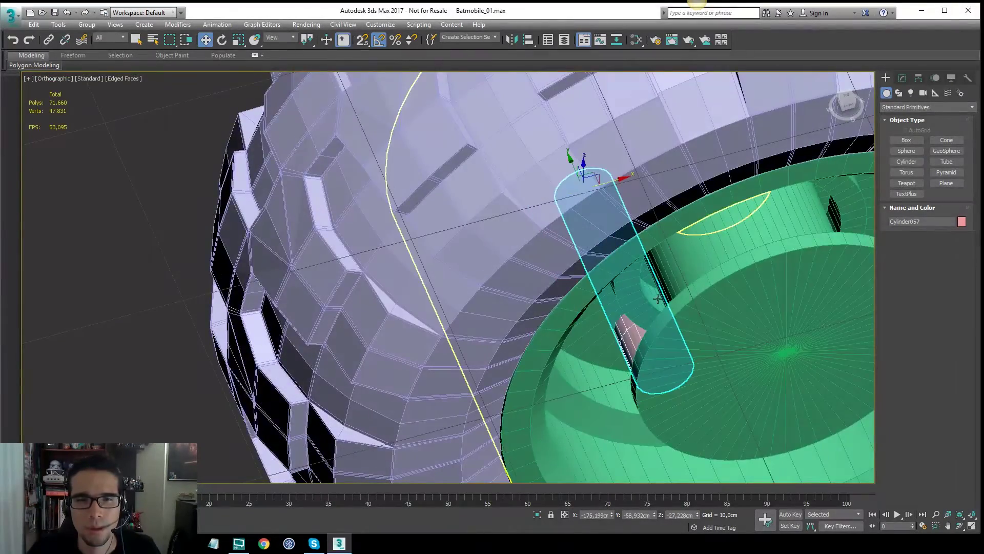
pyautogui.keyDown('alt'); pyautogui.moveTo(622, 178); pyautogui.dragTo(661, 264, button='middle'); pyautogui.keyUp('alt')
# Raise four vertices of the rim's lathed profile line beside the cylinder, working in wireframe
pyautogui.click(660, 264)
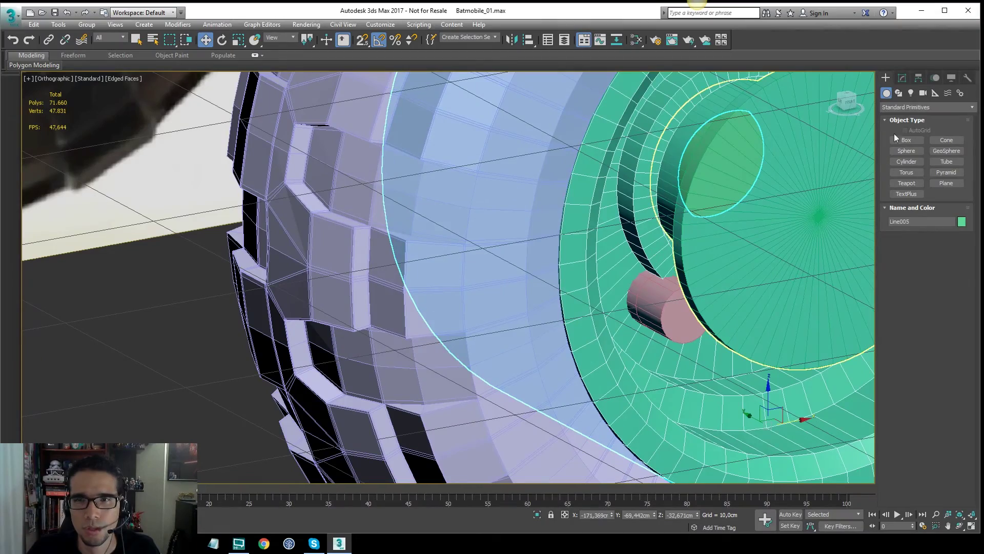
pyautogui.click(901, 79)
pyautogui.click(907, 149)
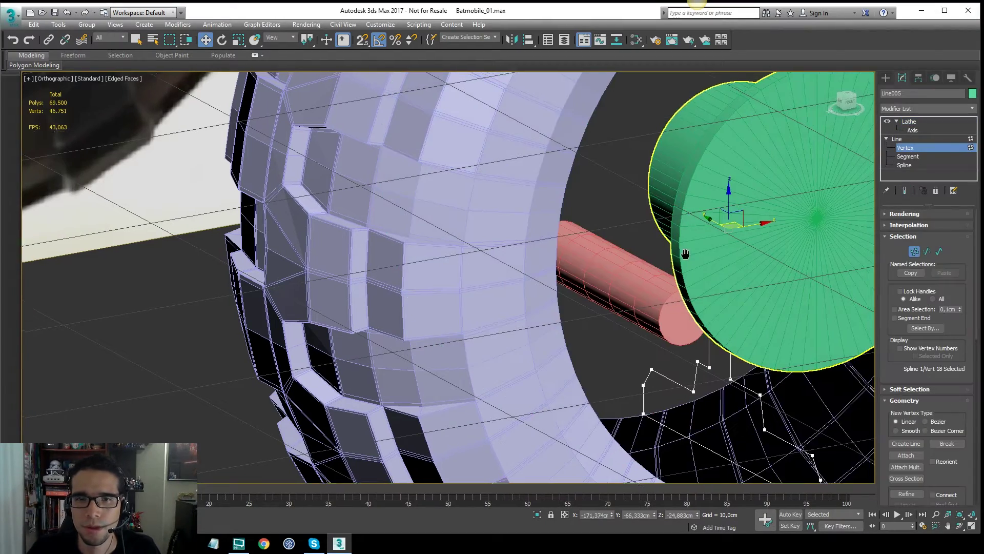
pyautogui.moveTo(686, 255); pyautogui.dragTo(635, 269, button='middle')
pyautogui.press('F3')
pyautogui.keyDown('alt'); pyautogui.moveTo(646, 344); pyautogui.dragTo(742, 280, button='middle'); pyautogui.keyUp('alt')
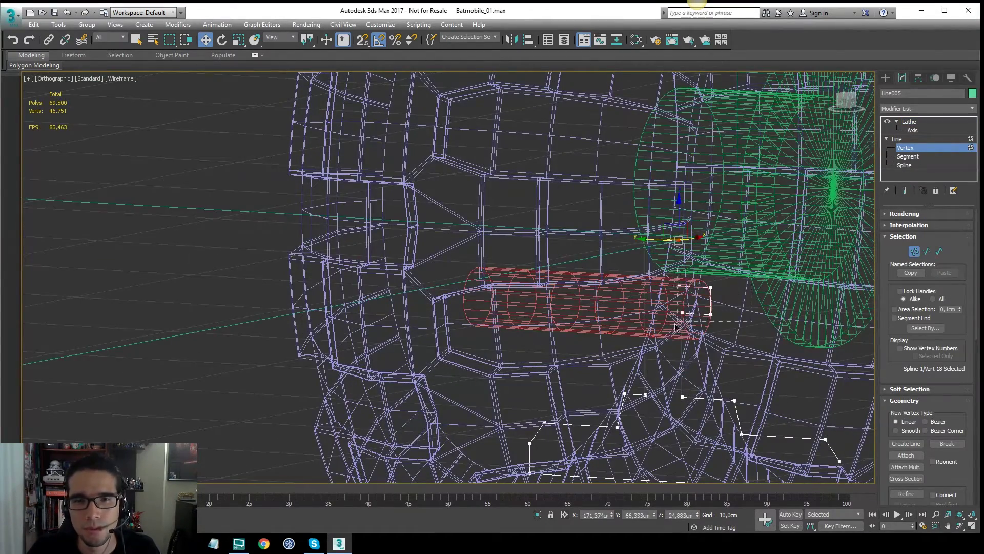
pyautogui.moveTo(675, 327); pyautogui.dragTo(677, 326)
pyautogui.moveTo(689, 249); pyautogui.dragTo(689, 249)
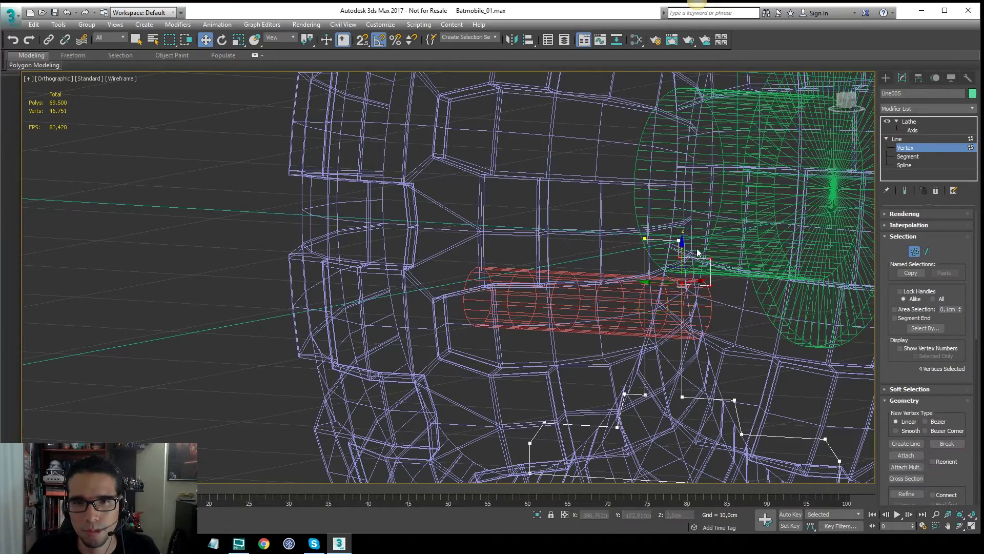
# Show the rim's lathed end result, adjust the height of two profile vertices, and return to the Lathe level
pyautogui.click(905, 190)
pyautogui.press('F3')
pyautogui.keyDown('alt'); pyautogui.moveTo(766, 224); pyautogui.dragTo(684, 247, button='middle'); pyautogui.keyUp('alt')
pyautogui.moveTo(684, 247)
pyautogui.mouseDown()
pyautogui.moveTo(683, 282)
pyautogui.moveTo(681, 269)
pyautogui.mouseUp()
pyautogui.press('F3')
pyautogui.press('F3')
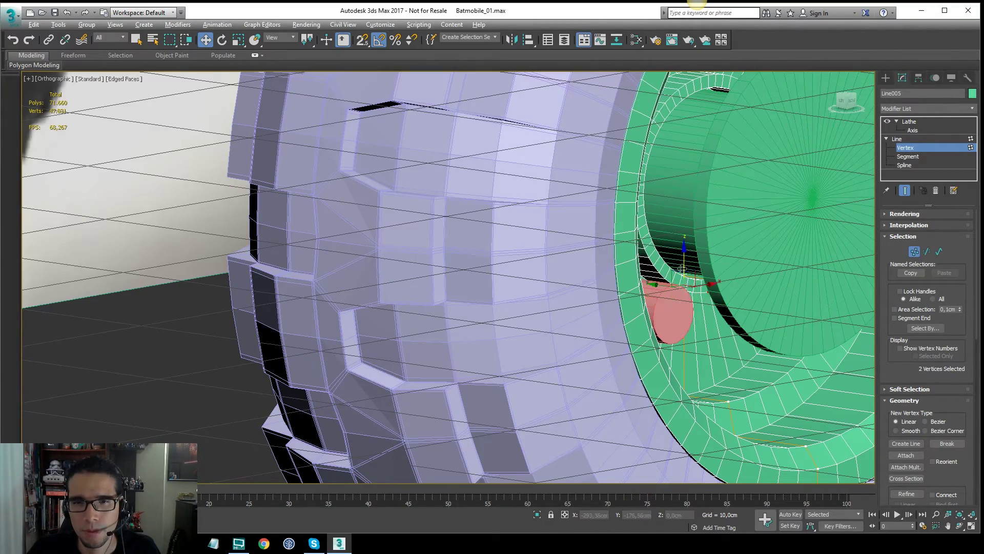
pyautogui.keyDown('alt'); pyautogui.moveTo(681, 268); pyautogui.dragTo(817, 209, button='middle'); pyautogui.keyUp('alt')
pyautogui.click(921, 121)
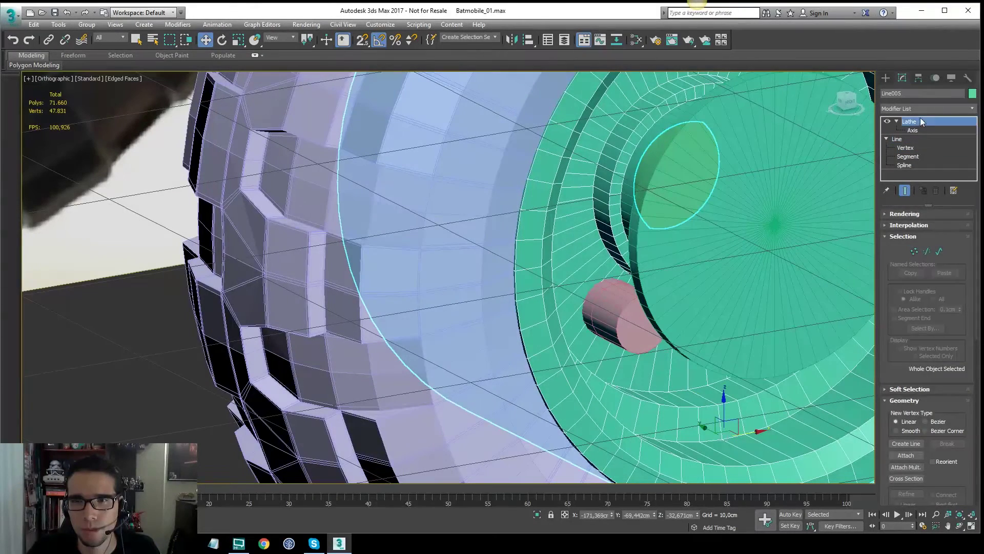
# Set the cylinder to 1 height segment and 30 sides
pyautogui.click(635, 321)
pyautogui.press('q')
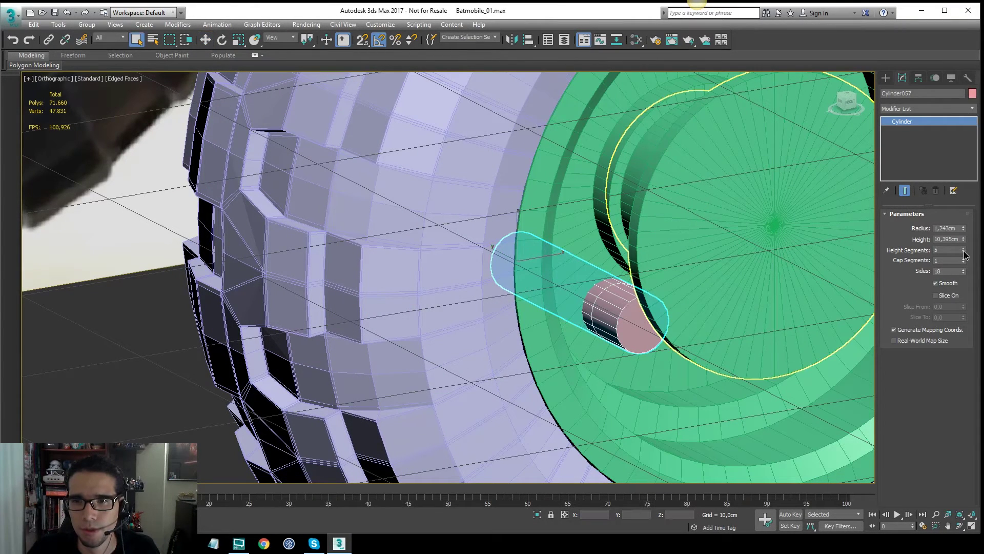
pyautogui.write('30')
pyautogui.press('Return')
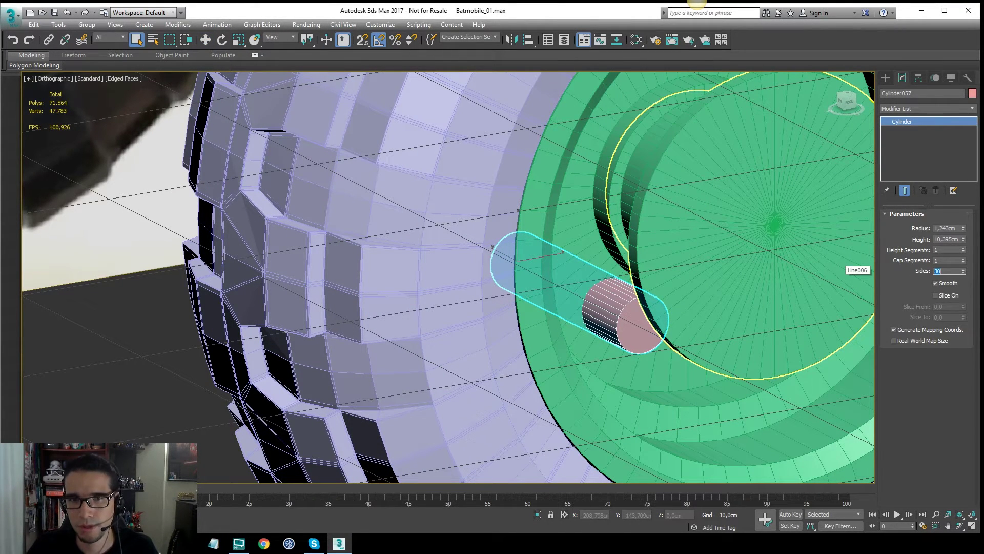
# Move the cylinder along Y to about -60.29 cm, slightly farther out of the rim
pyautogui.scroll(-3, 497, 263)
pyautogui.press('w')
pyautogui.keyDown('alt'); pyautogui.moveTo(495, 262); pyautogui.dragTo(481, 326, button='middle'); pyautogui.keyUp('alt')
pyautogui.moveTo(457, 330); pyautogui.dragTo(478, 319)
pyautogui.keyDown('alt'); pyautogui.moveTo(478, 319); pyautogui.dragTo(578, 244, button='middle'); pyautogui.keyUp('alt')
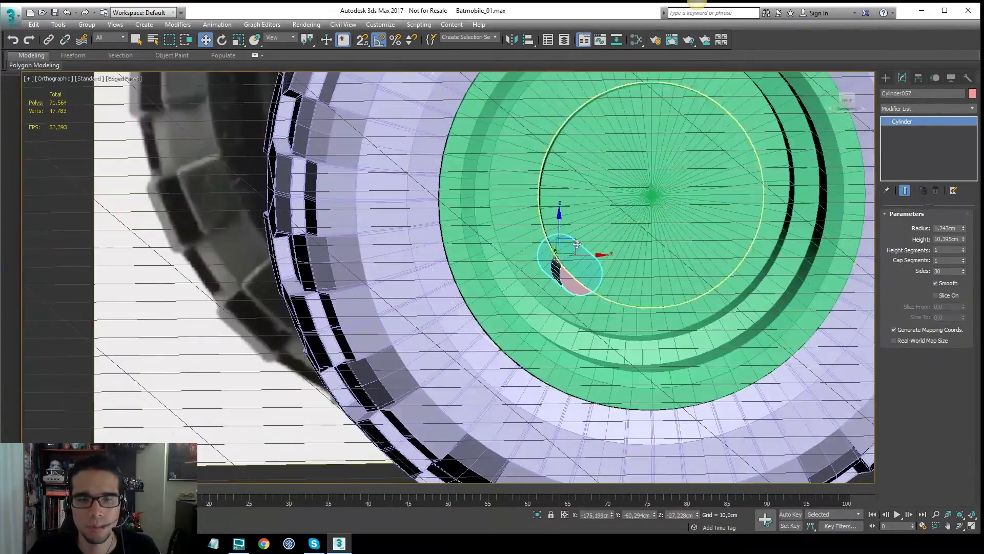
# In the front view, nudge the cylinder to about X -175.5 cm and Z -27.46 cm at the hub cap's edge
pyautogui.moveTo(588, 209); pyautogui.dragTo(552, 235, button='middle')
pyautogui.press('f')
pyautogui.moveTo(259, 255); pyautogui.dragTo(635, 213, button='middle')
pyautogui.press('z')
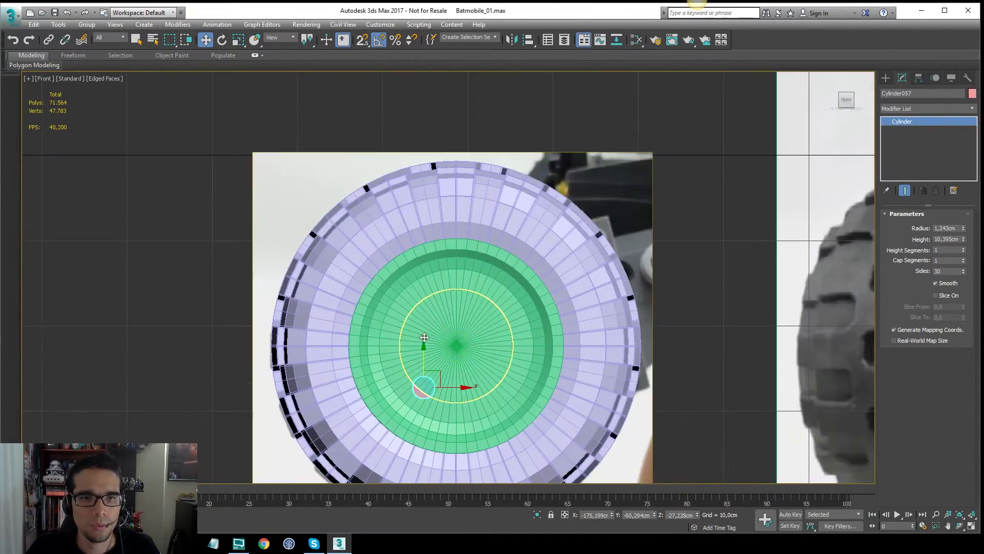
pyautogui.press('F3')
pyautogui.press('F3')
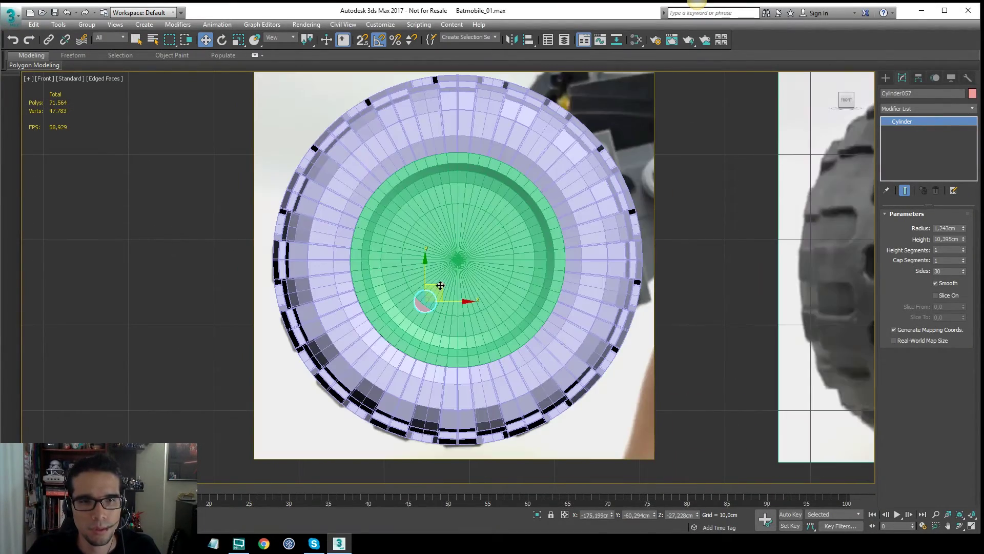
pyautogui.moveTo(440, 292); pyautogui.dragTo(437, 293)
pyautogui.press('F3')
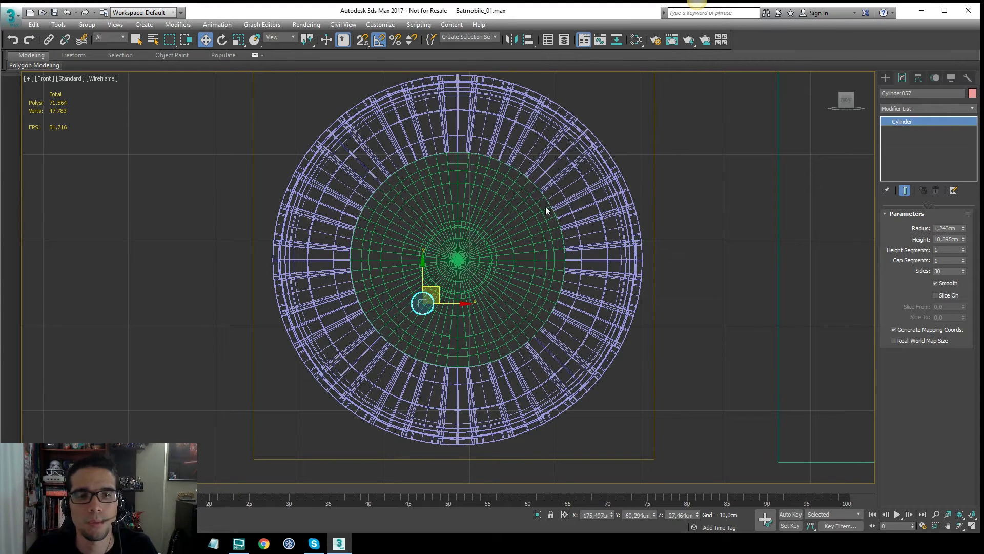
pyautogui.press('F3')
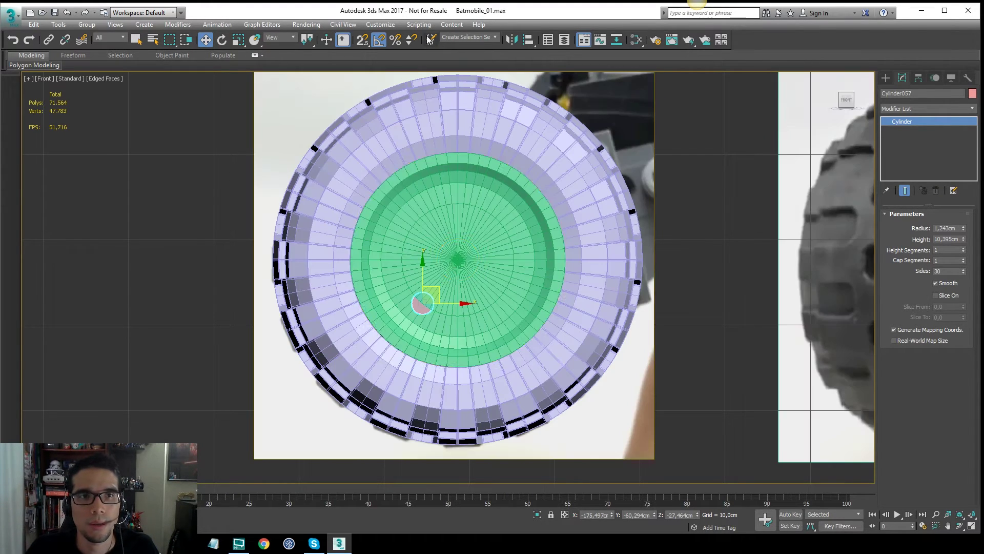
# Set rotation to use the transform coordinate center, with the hub cap picked as the reference coordinate system
pyautogui.press('e')
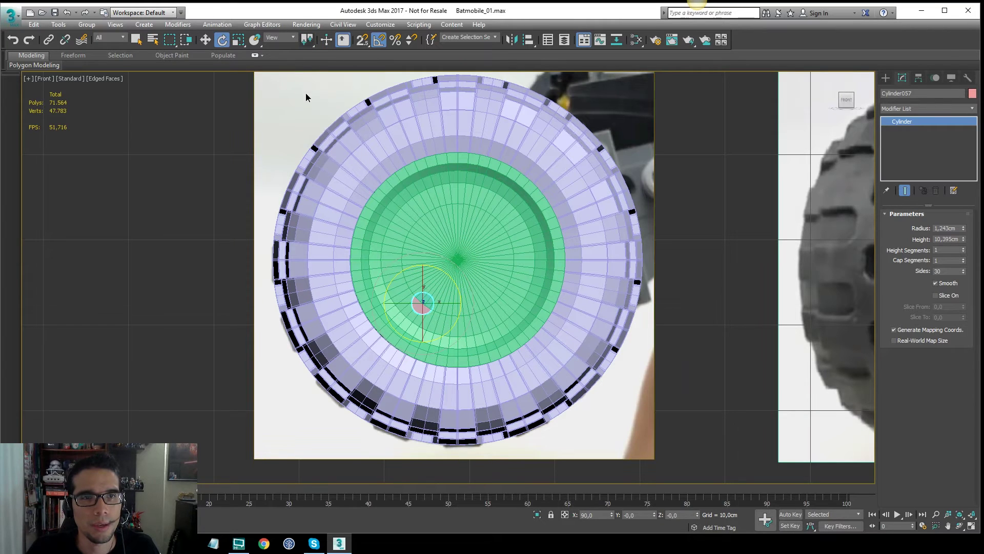
pyautogui.moveTo(308, 40); pyautogui.dragTo(308, 86)
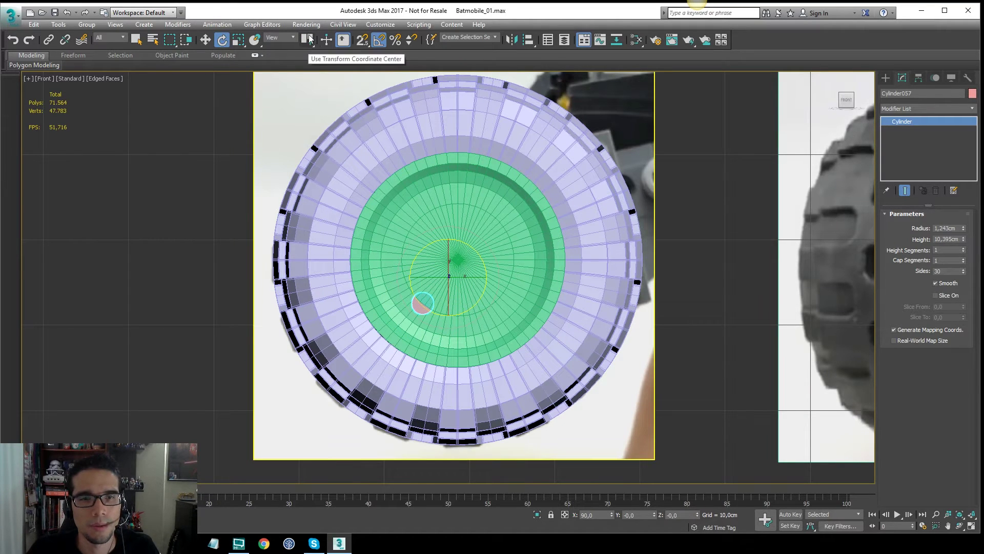
pyautogui.click(280, 37)
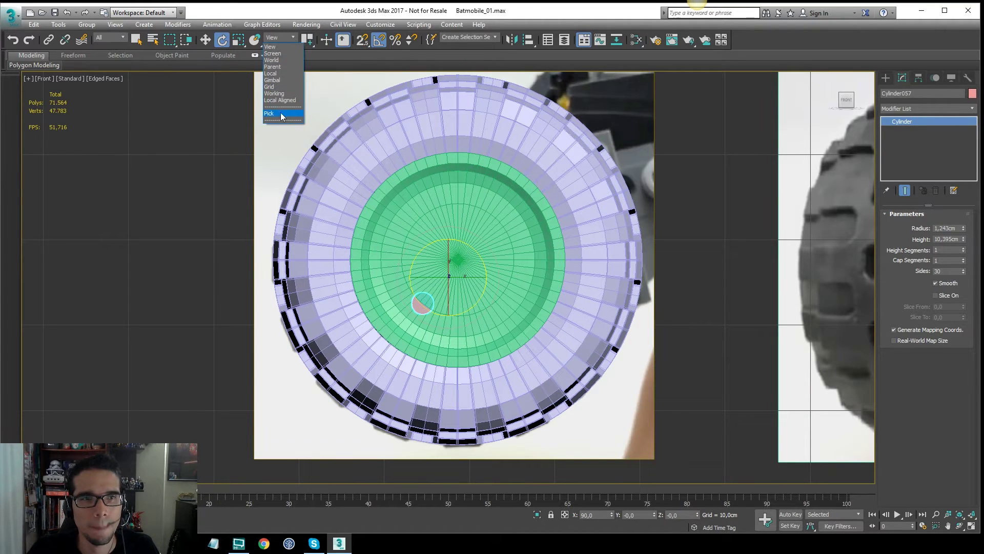
pyautogui.click(282, 113)
pyautogui.click(473, 267)
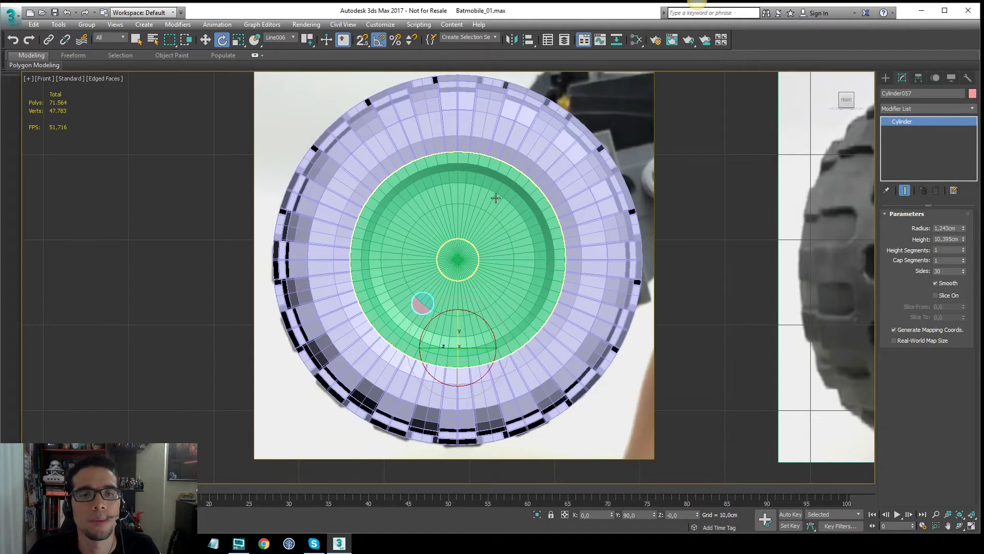
# Try rotating the cylinder about the hub cap's off-center pivot
pyautogui.moveTo(455, 270); pyautogui.dragTo(415, 250, button='middle')
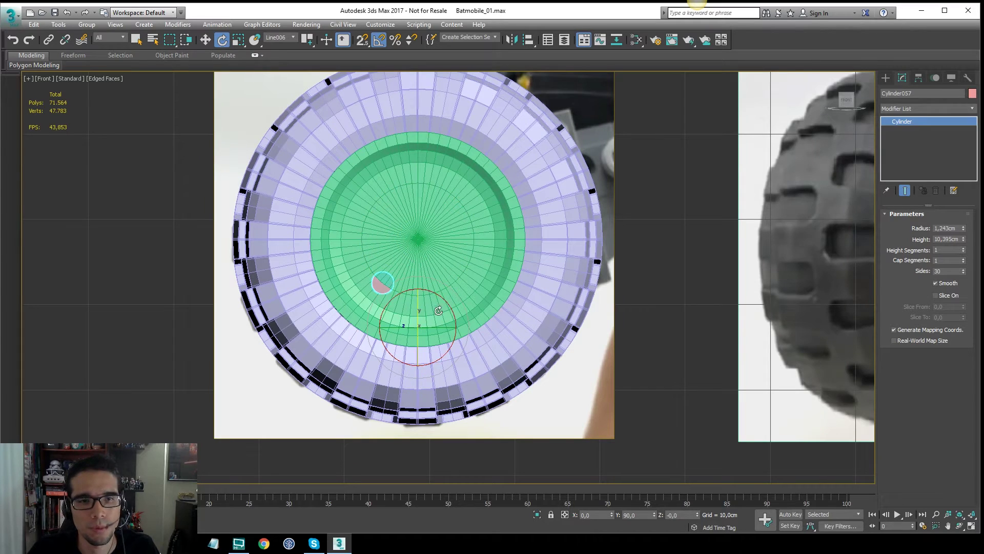
pyautogui.moveTo(439, 299); pyautogui.dragTo(451, 347)
pyautogui.hotkey('ctrl', 'z')
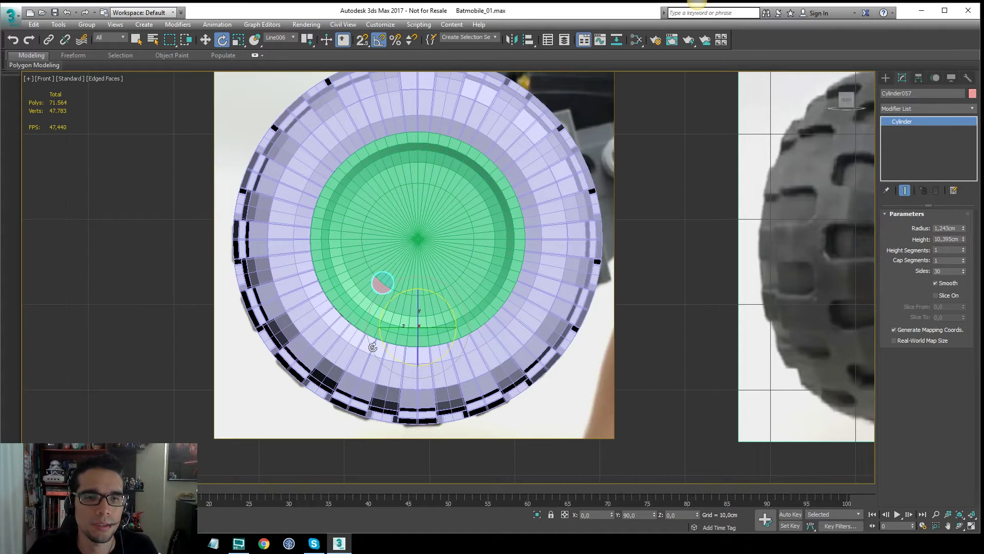
# Select the hub cap and center its pivot on the object
pyautogui.press('w')
pyautogui.click(426, 229)
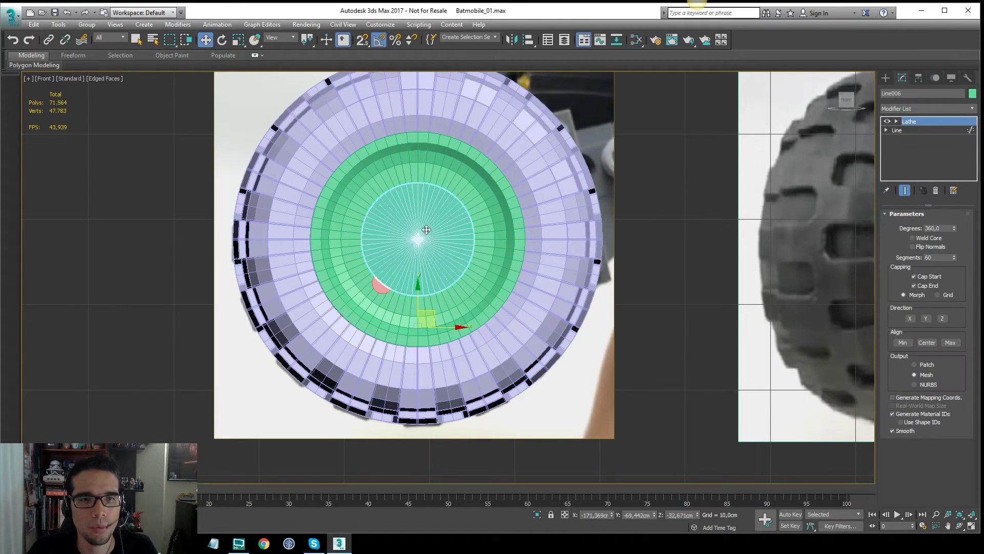
pyautogui.click(918, 77)
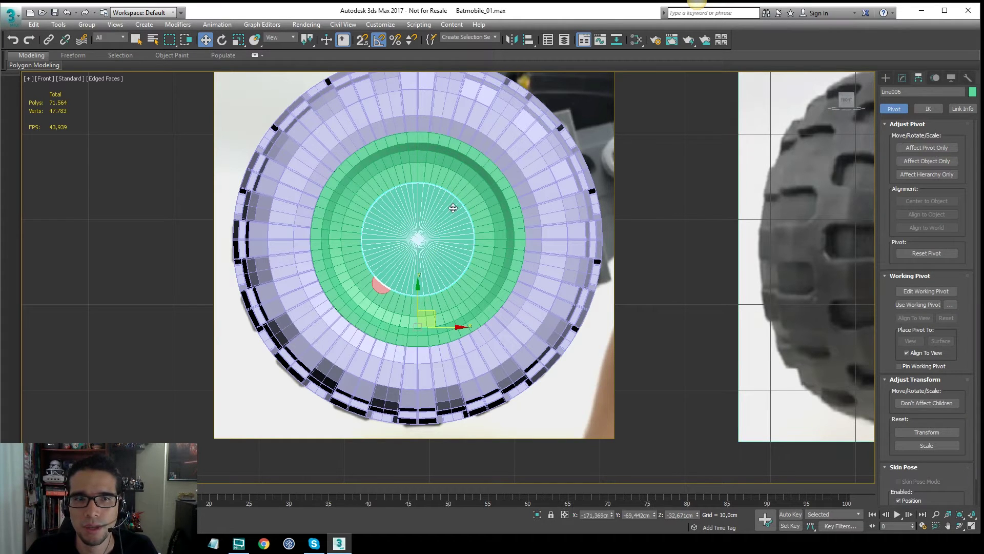
pyautogui.click(926, 149)
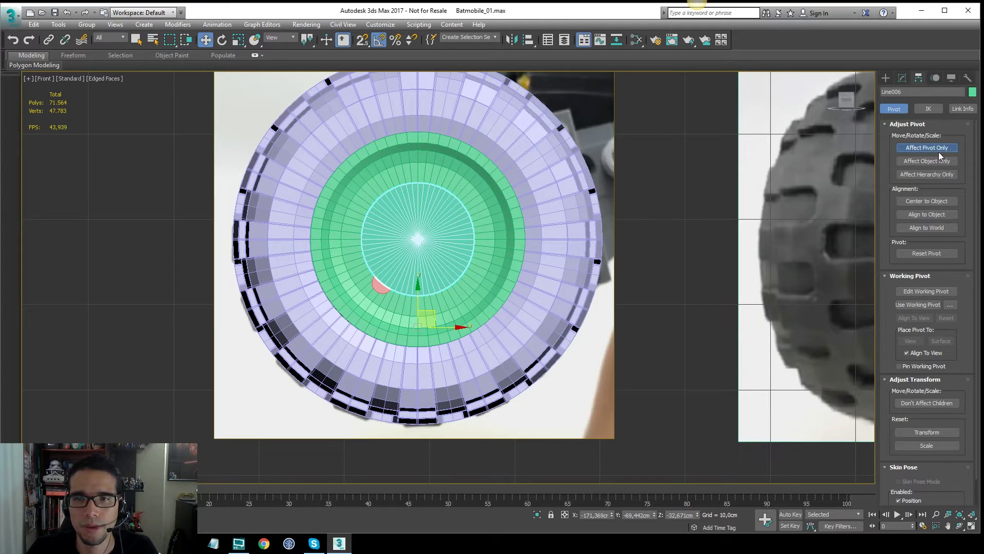
pyautogui.click(927, 201)
pyautogui.click(926, 148)
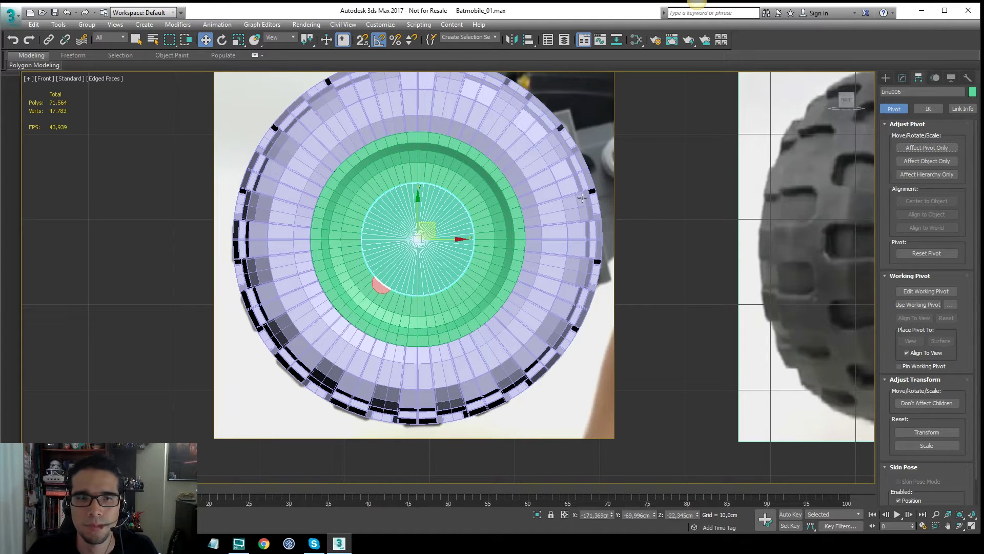
# Try rotate-cloning the cylinder around the hub cap's center as five instances spaced 45 degrees apart
pyautogui.click(385, 274)
pyautogui.press('e')
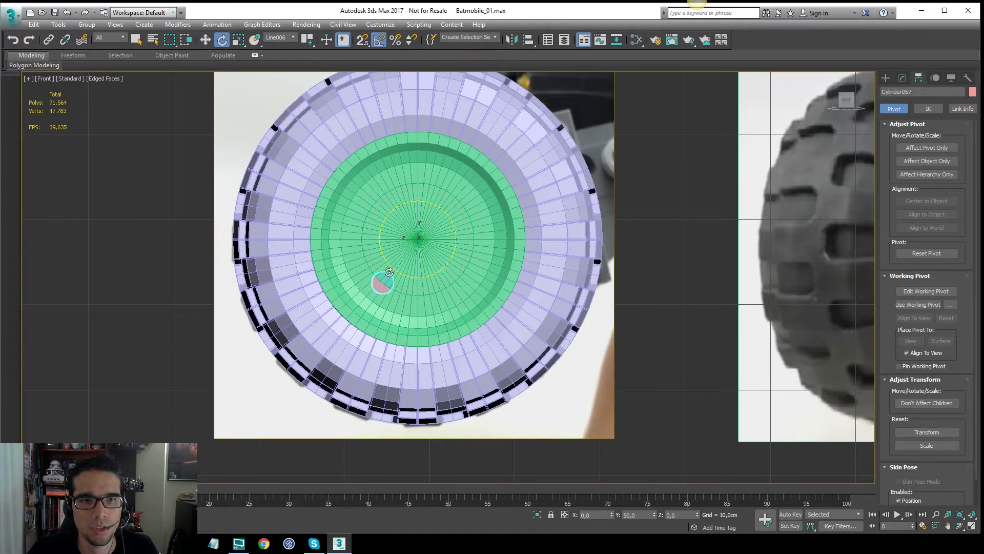
pyautogui.moveTo(452, 228); pyautogui.dragTo(415, 353)
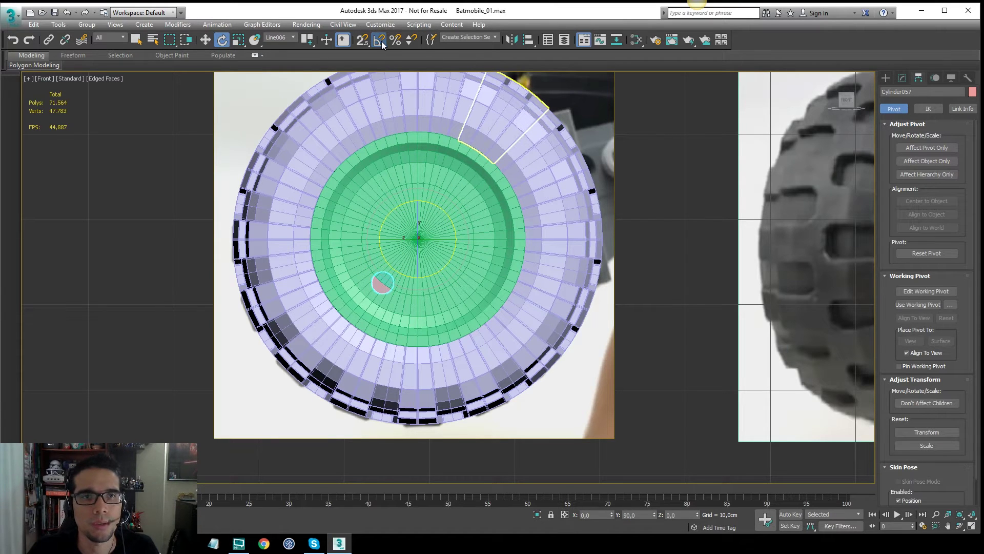
pyautogui.moveTo(446, 221)
pyautogui.keyDown('shift'); pyautogui.mouseDown()
pyautogui.moveTo(461, 246)
pyautogui.moveTo(463, 231)
pyautogui.mouseUp(); pyautogui.keyUp('shift')
pyautogui.click(531, 320)
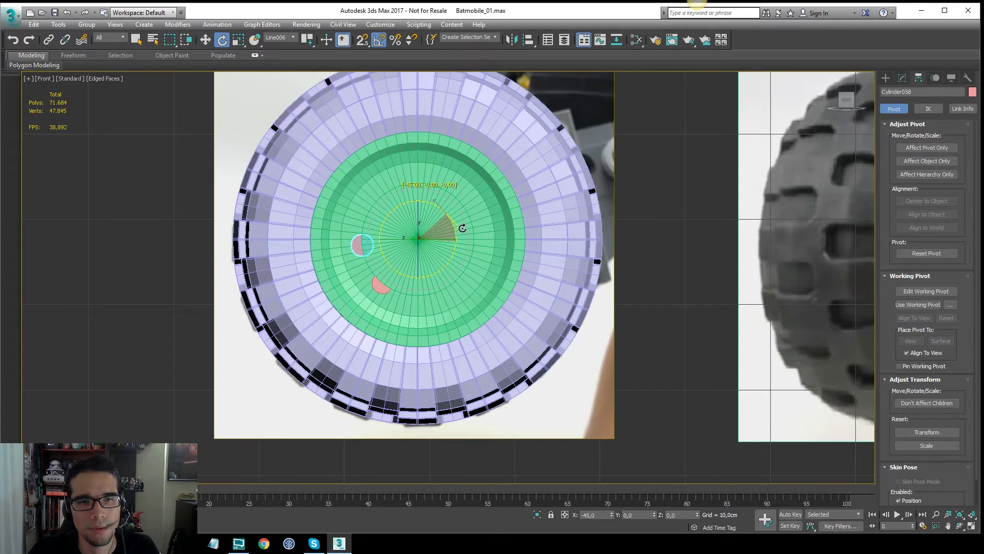
pyautogui.keyDown('shift'); pyautogui.moveTo(462, 228); pyautogui.dragTo(463, 229); pyautogui.keyUp('shift')
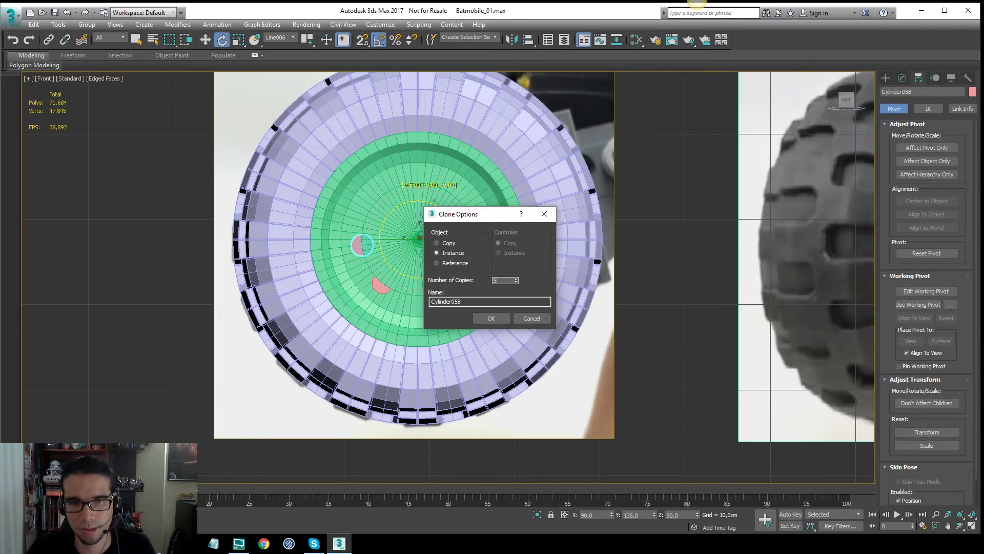
pyautogui.press('Return')
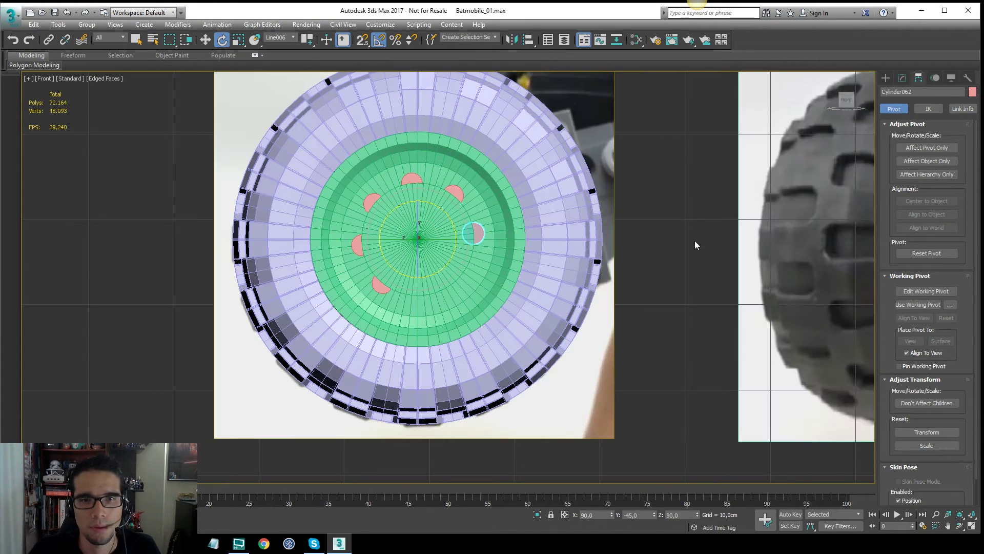
# Undo the 45-degree cylinder clones and check the opening spacing on the reference wheel photo
pyautogui.moveTo(656, 211); pyautogui.dragTo(509, 220, button='middle')
pyautogui.scroll(-2, 508, 221)
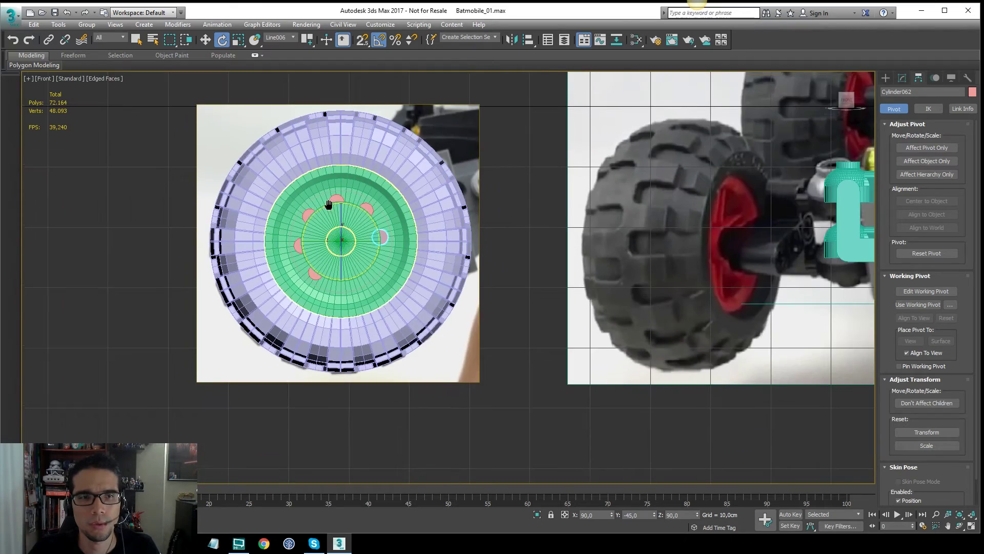
pyautogui.moveTo(332, 197); pyautogui.dragTo(431, 215, button='middle')
pyautogui.hotkey('ctrl', 'z')
pyautogui.keyDown('alt'); pyautogui.moveTo(435, 180); pyautogui.dragTo(454, 211, button='middle'); pyautogui.keyUp('alt')
pyautogui.moveTo(287, 134); pyautogui.dragTo(408, 302, button='middle')
pyautogui.scroll(4, 408, 302)
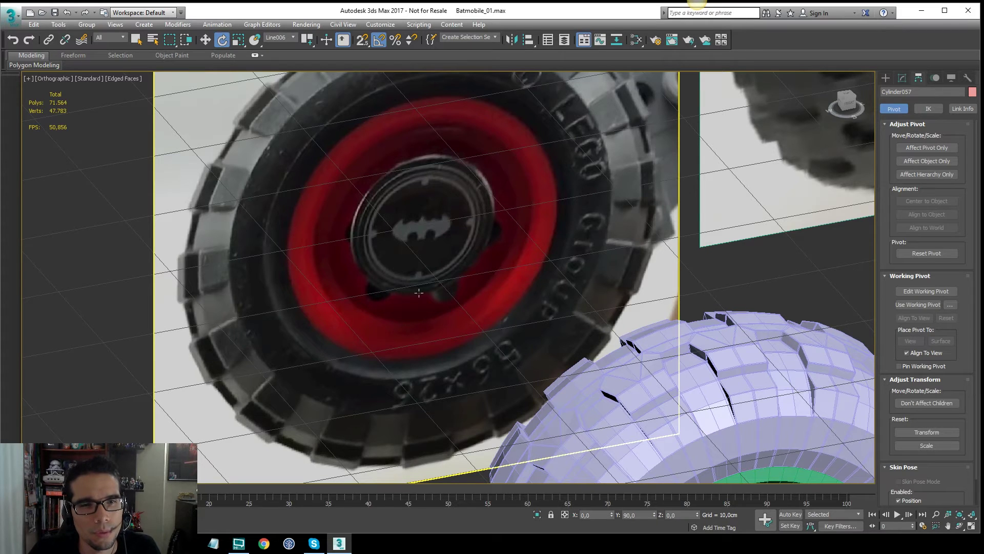
pyautogui.scroll(-2, 477, 192)
pyautogui.moveTo(552, 253); pyautogui.dragTo(486, 209, button='middle')
# In the front view, try rotate-cloning the cylinder around the hub cap's center as five instances spaced 60 degrees apart
pyautogui.press('f')
pyautogui.moveTo(183, 297); pyautogui.dragTo(487, 225, button='middle')
pyautogui.scroll(10, 394, 247)
pyautogui.scroll(2, 399, 242)
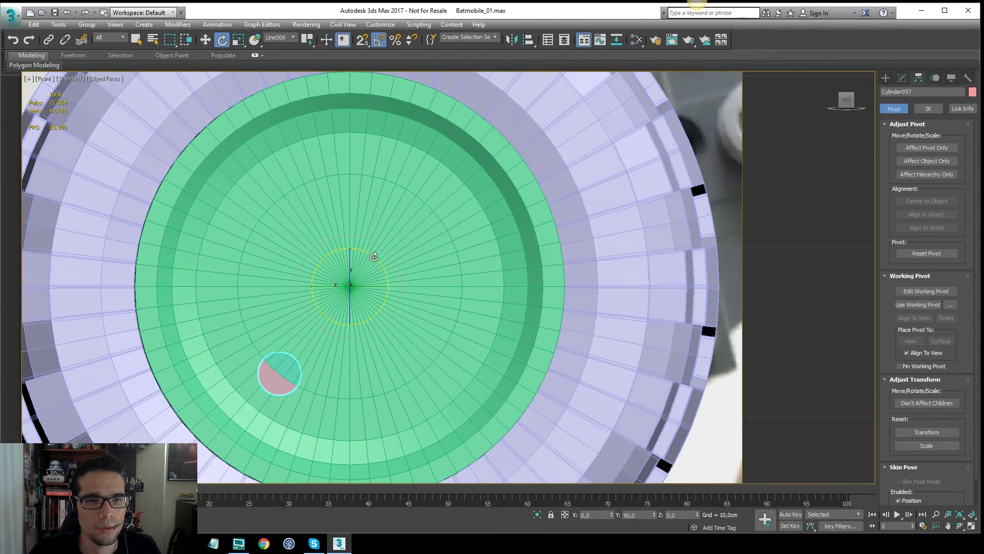
pyautogui.moveTo(374, 258)
pyautogui.keyDown('shift'); pyautogui.mouseDown()
pyautogui.moveTo(395, 307)
pyautogui.moveTo(403, 276)
pyautogui.mouseUp(); pyautogui.keyUp('shift')
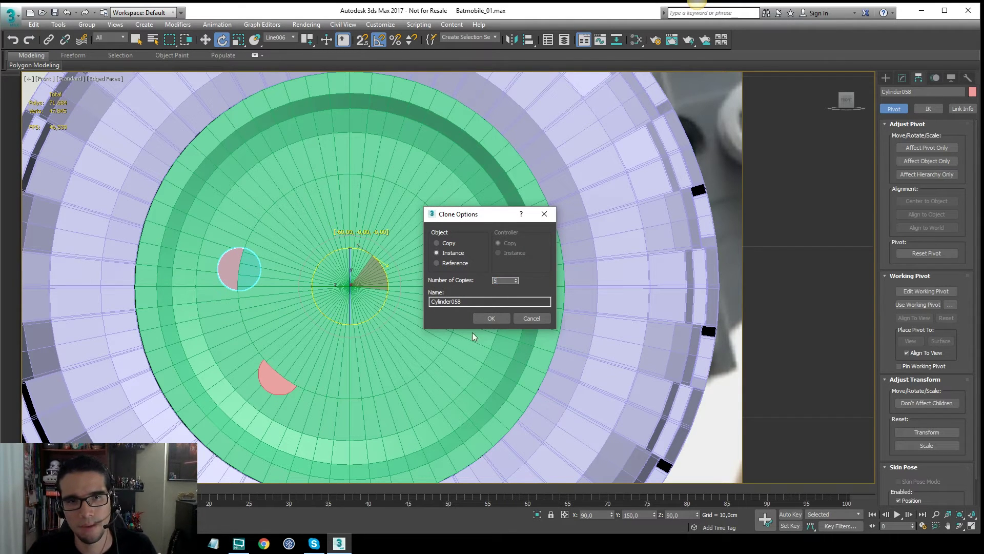
pyautogui.click(490, 318)
pyautogui.scroll(-2, 496, 323)
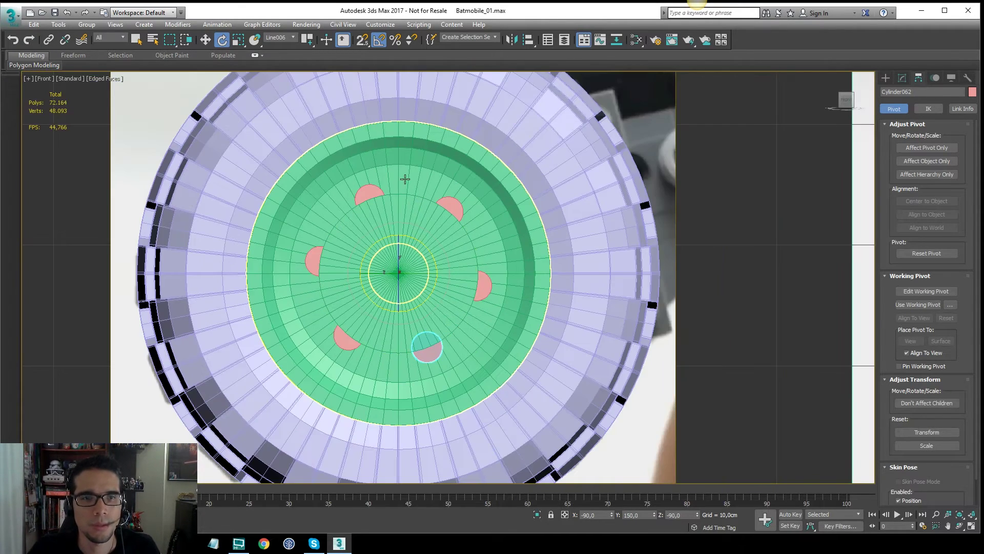
# Examine the rim openings in the side reference photo and the front wheel photo to judge their number and spacing
pyautogui.scroll(-4, 442, 253)
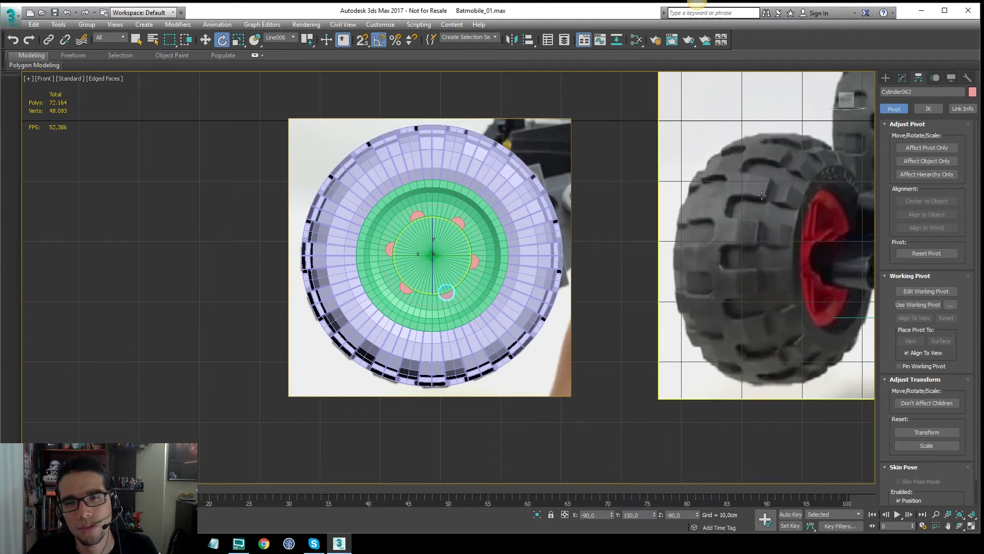
pyautogui.moveTo(837, 235); pyautogui.dragTo(596, 234, button='middle')
pyautogui.scroll(3, 596, 234)
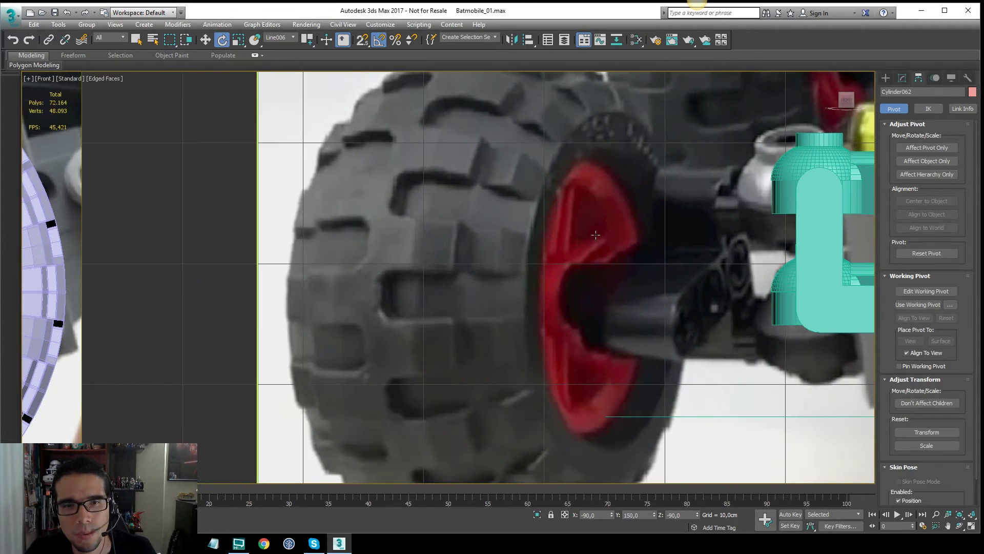
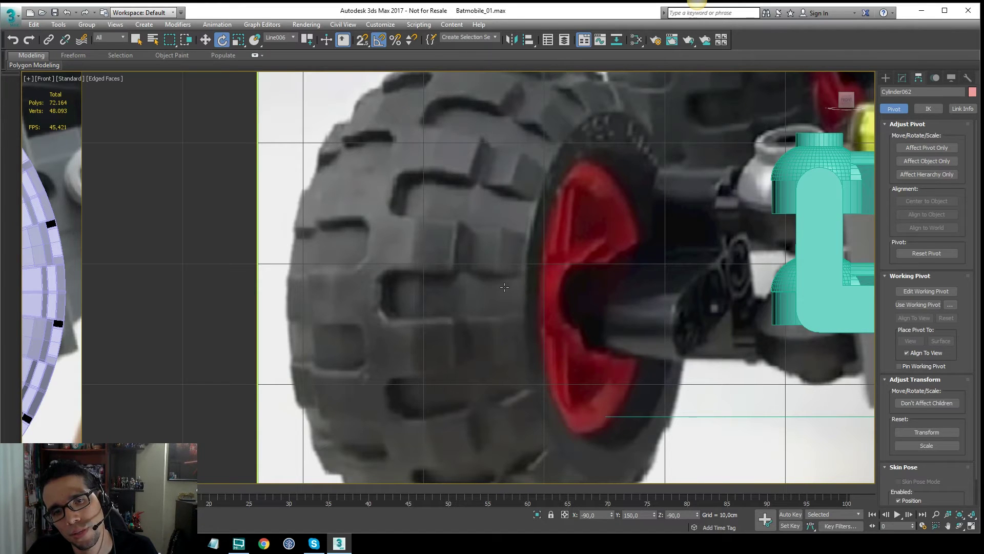
pyautogui.scroll(-4, 447, 297)
pyautogui.moveTo(67, 287); pyautogui.dragTo(329, 276, button='middle')
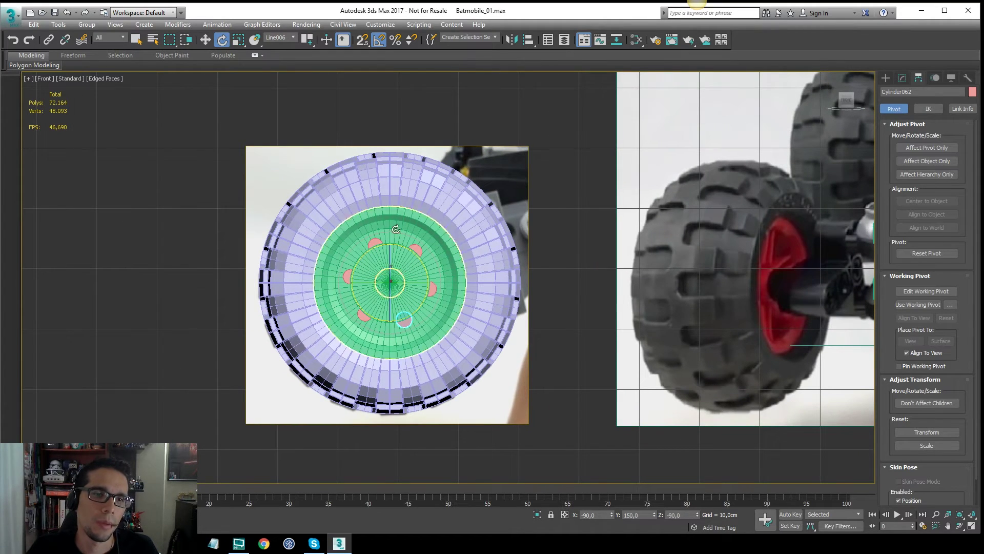
pyautogui.moveTo(371, 269); pyautogui.dragTo(483, 308, button='middle')
pyautogui.moveTo(209, 122); pyautogui.dragTo(470, 253, button='middle')
pyautogui.scroll(5, 469, 253)
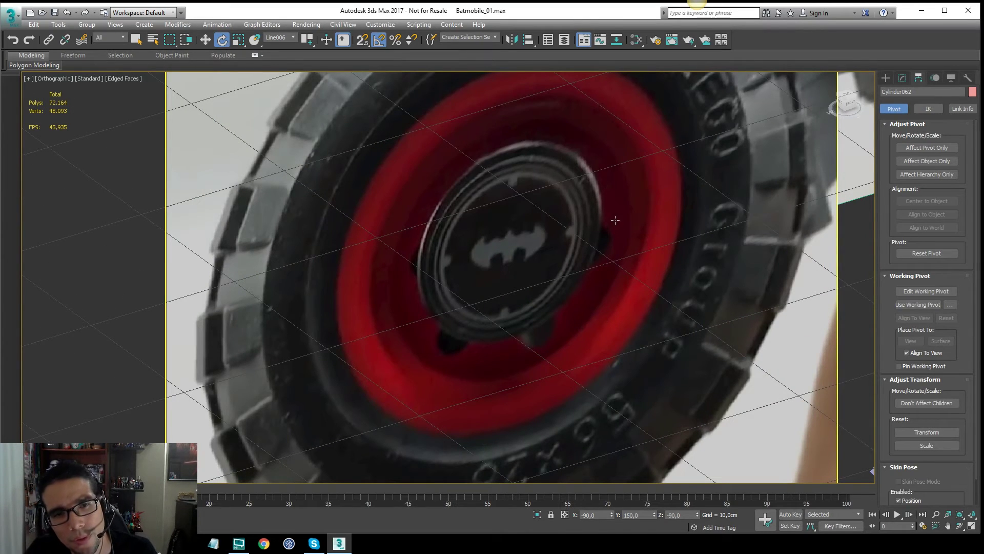
pyautogui.moveTo(593, 238); pyautogui.dragTo(582, 241, button='middle')
# Return to the wheel in the front view and undo the 60-degree cylinder clones
pyautogui.press('f')
pyautogui.scroll(-6, 582, 241)
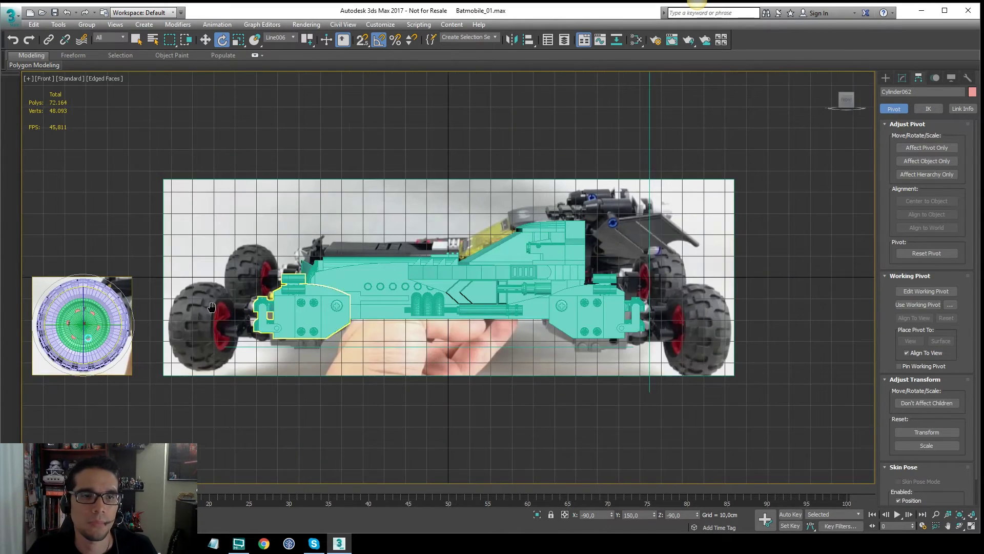
pyautogui.moveTo(61, 308); pyautogui.dragTo(432, 269, button='middle')
pyautogui.scroll(4, 432, 269)
pyautogui.scroll(5, 492, 295)
pyautogui.moveTo(493, 295); pyautogui.dragTo(477, 244, button='middle')
pyautogui.hotkey('ctrl', 'z')
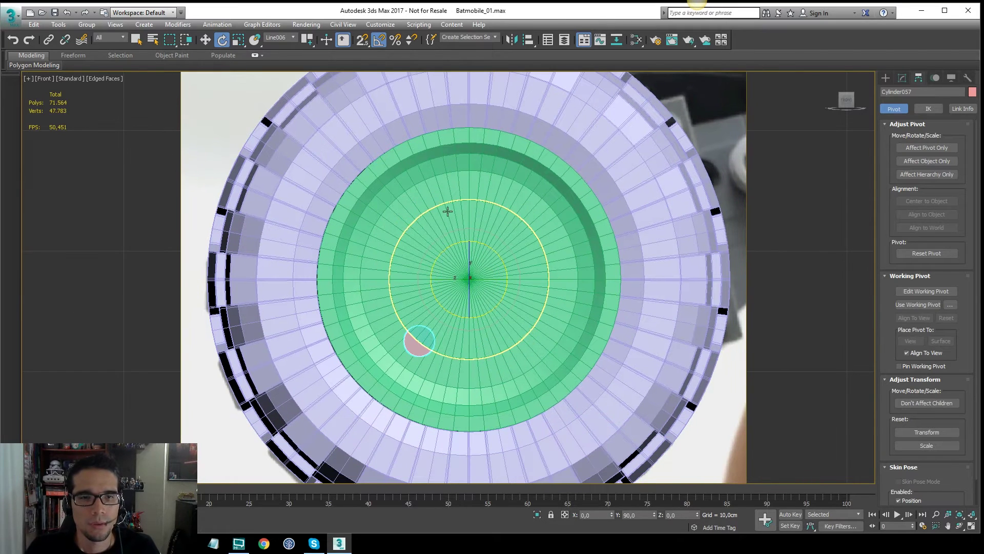
# Rotate-clone the cylinder around the hub cap's center as four instances spaced about 75 degrees apart
pyautogui.moveTo(520, 215); pyautogui.dragTo(509, 220, button='middle')
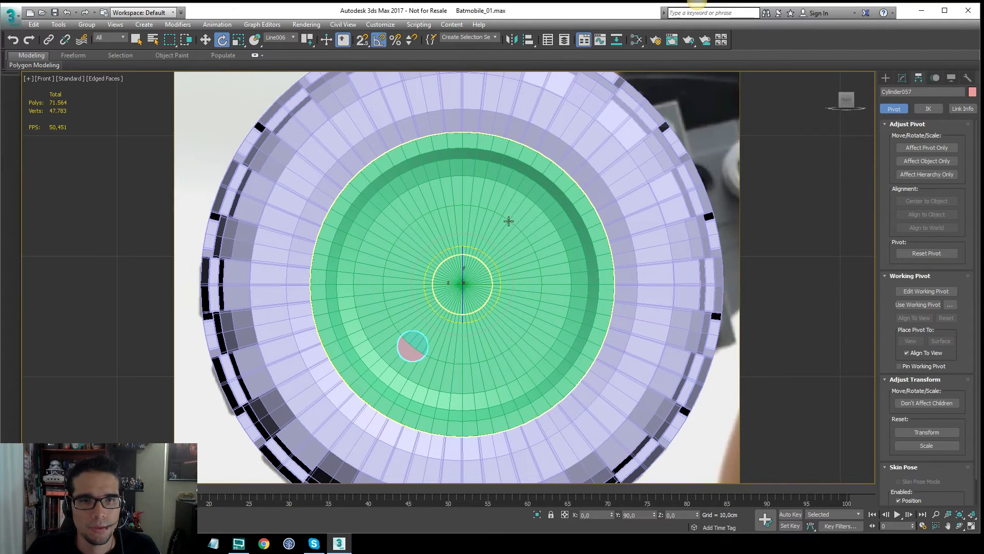
pyautogui.press('r')
pyautogui.click(222, 40)
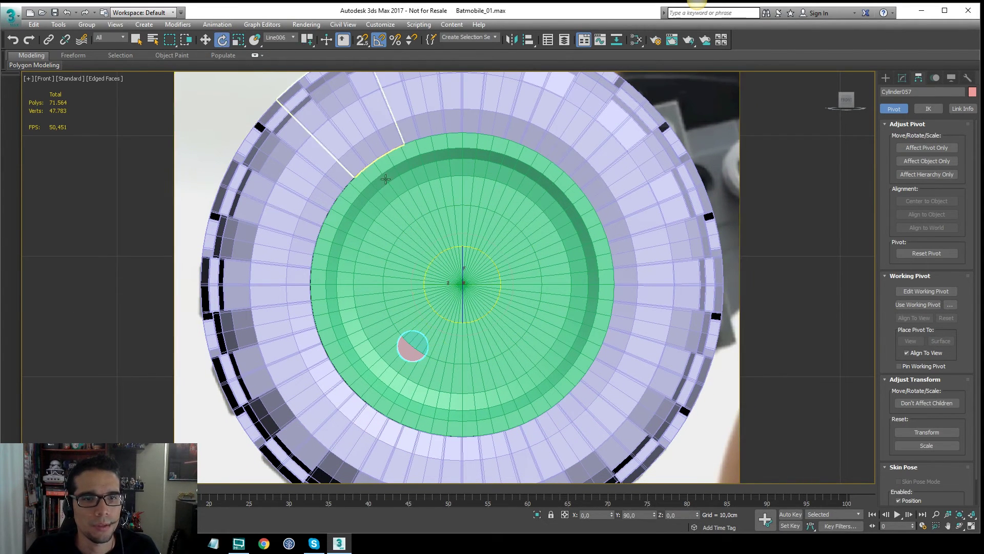
pyautogui.keyDown('shift'); pyautogui.moveTo(485, 253); pyautogui.dragTo(505, 297); pyautogui.keyUp('shift')
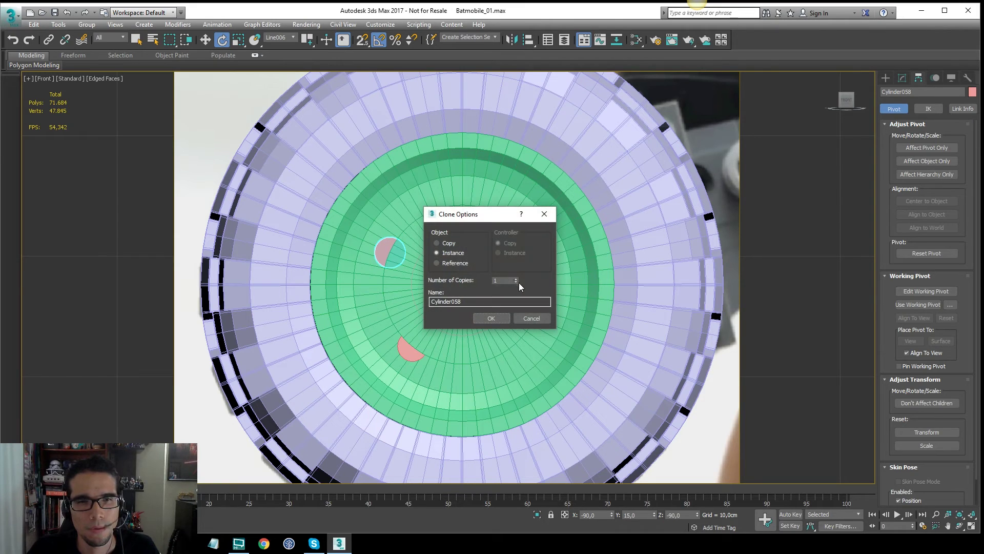
pyautogui.click(491, 318)
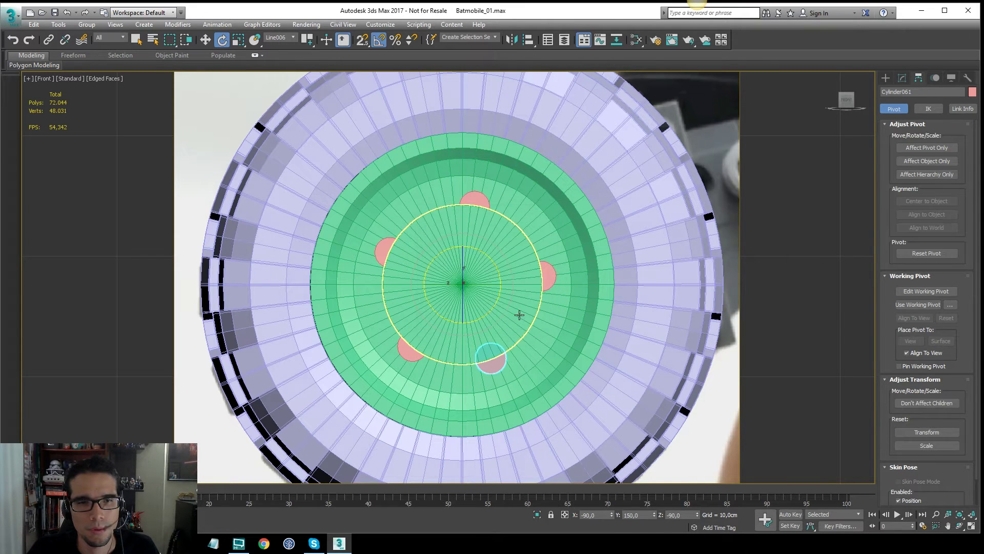
pyautogui.moveTo(600, 178); pyautogui.dragTo(546, 170, button='middle')
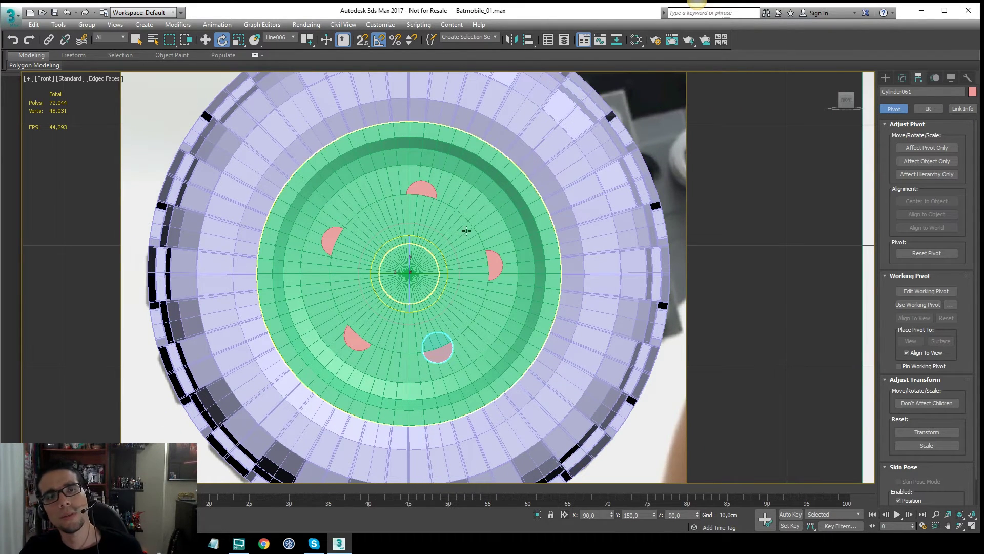
pyautogui.moveTo(464, 248); pyautogui.dragTo(480, 252, button='middle')
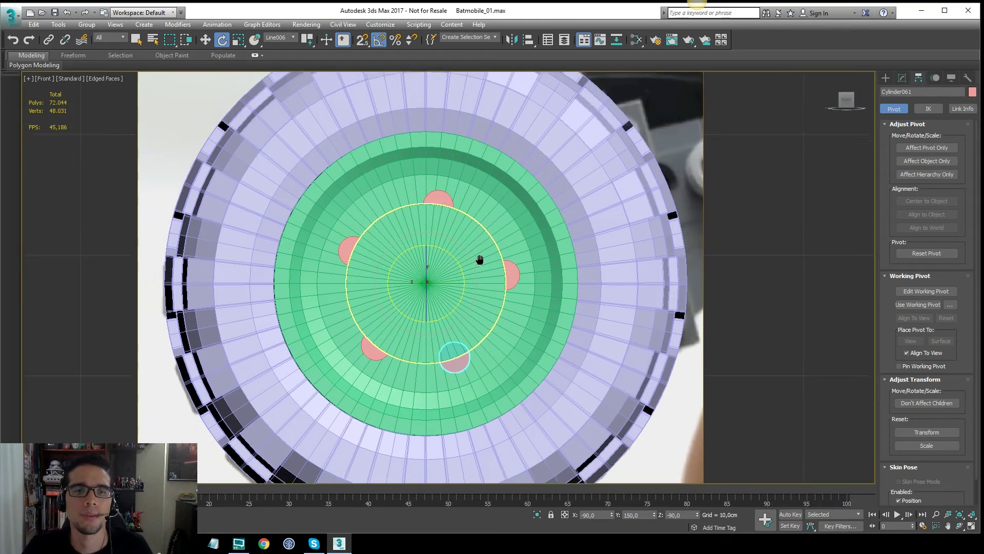
pyautogui.scroll(-6, 488, 241)
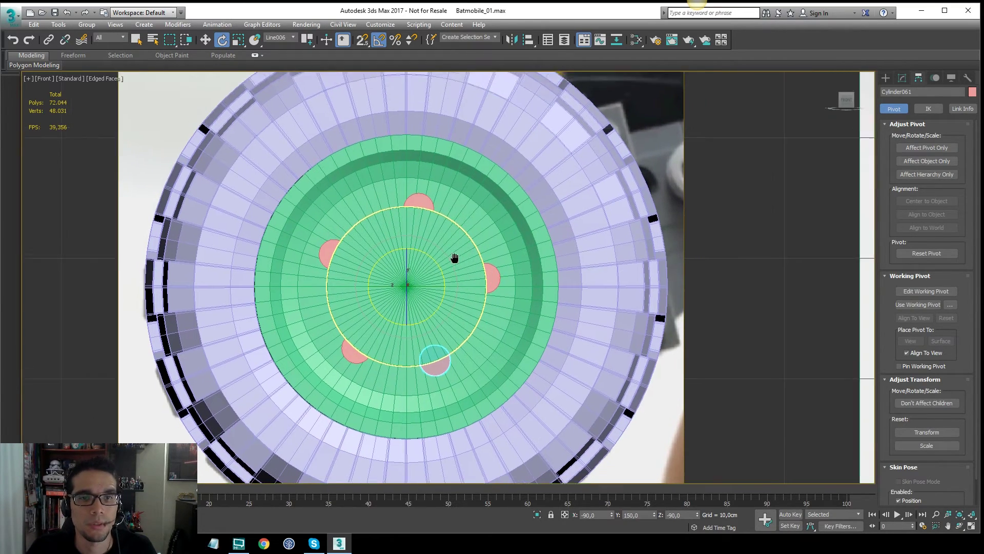
# Examine how the five cylinders pass through the rim in a perspective wireframe view with the grid hidden
pyautogui.moveTo(454, 243)
pyautogui.keyDown('alt'); pyautogui.mouseDown(button='middle')
pyautogui.moveTo(440, 253)
pyautogui.moveTo(447, 278)
pyautogui.moveTo(466, 290)
pyautogui.mouseUp(button='middle'); pyautogui.keyUp('alt')
pyautogui.press('q')
pyautogui.press('p')
pyautogui.scroll(10, 458, 281)
pyautogui.press('F4')
pyautogui.press('g')
pyautogui.scroll(-6, 465, 278)
pyautogui.press('F3')
pyautogui.click(734, 304)
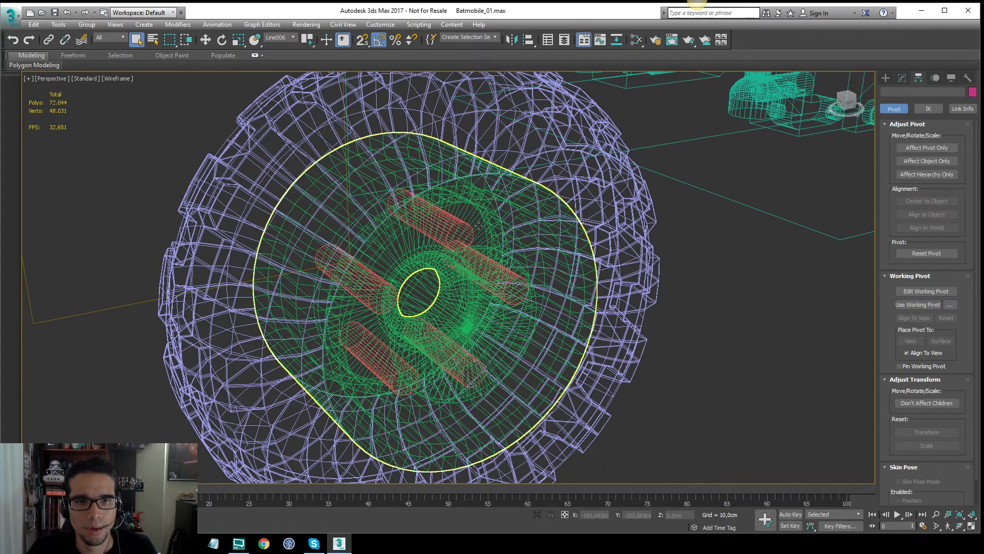
# Subtract the five cylinders from the rim with a ProBoolean compound object
pyautogui.click(558, 226)
pyautogui.press('F3')
pyautogui.press('F4')
pyautogui.click(886, 77)
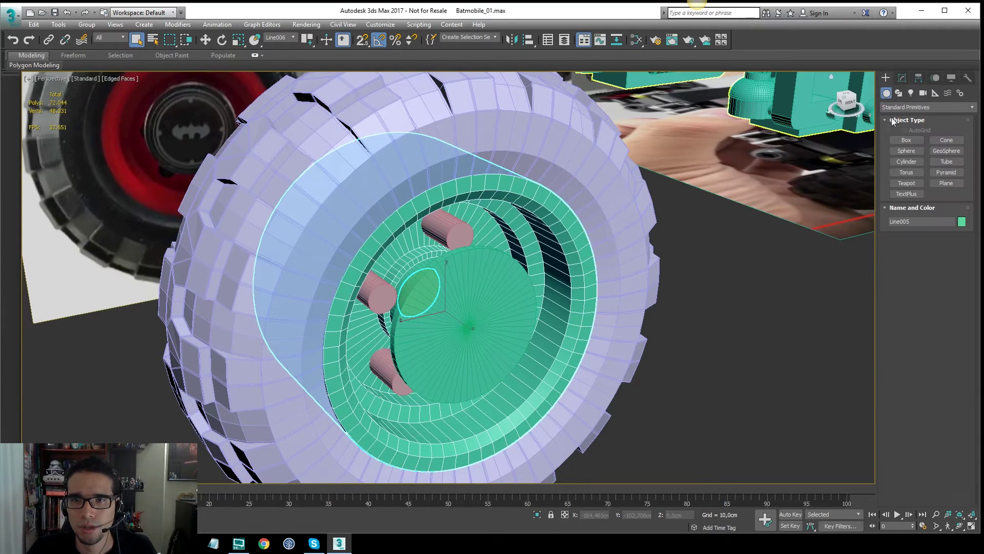
pyautogui.click(898, 108)
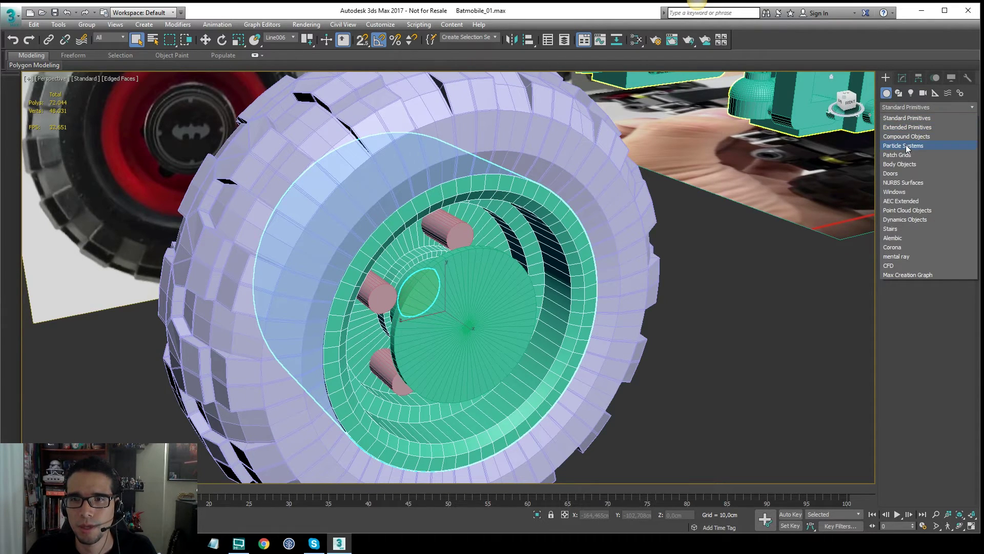
pyautogui.click(914, 137)
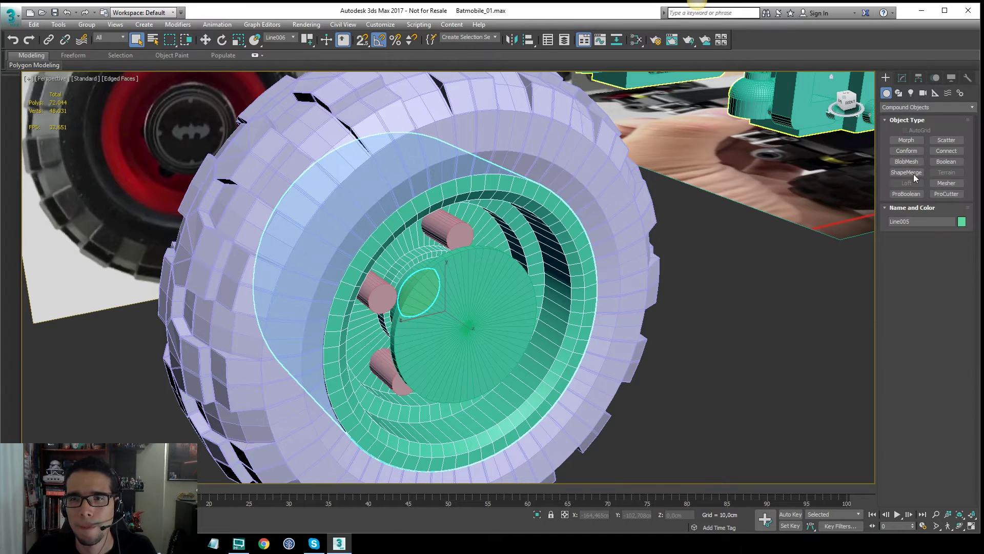
pyautogui.click(912, 197)
pyautogui.click(925, 249)
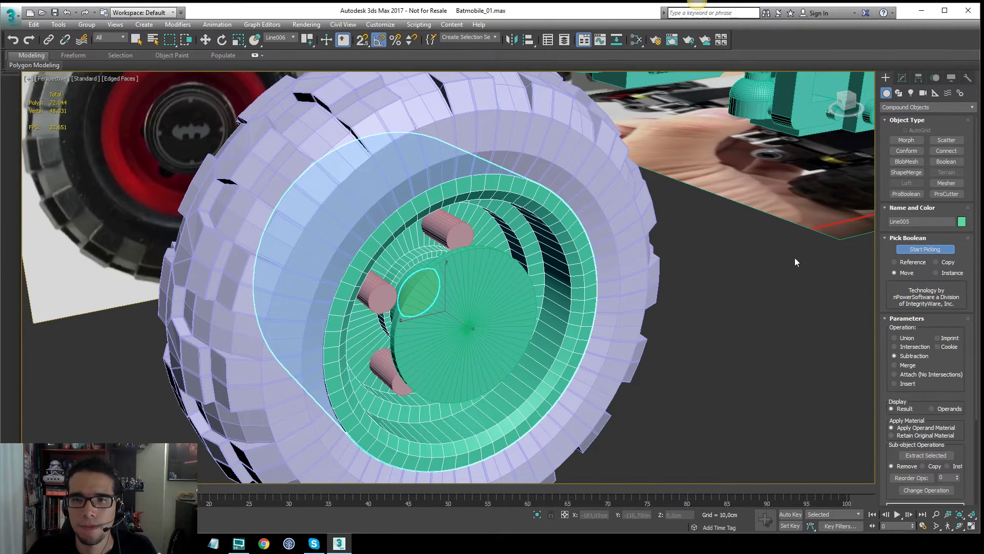
pyautogui.click(447, 233)
pyautogui.keyDown('alt'); pyautogui.moveTo(447, 232); pyautogui.dragTo(522, 261, button='middle'); pyautogui.keyUp('alt')
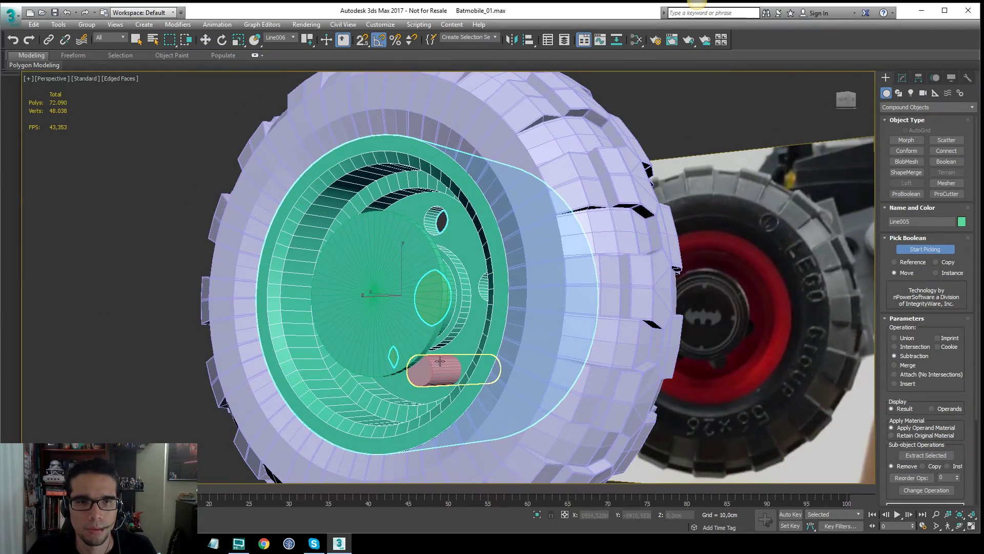
pyautogui.press('w')
# Compare the rim's new holes, shown without edges, with the wheel photo and the close-up reference image of the Batmobile wheels
pyautogui.press('F4')
pyautogui.keyDown('alt'); pyautogui.moveTo(400, 305); pyautogui.dragTo(451, 295, button='middle'); pyautogui.keyUp('alt')
pyautogui.scroll(-2, 324, 322)
pyautogui.scroll(-5, 451, 294)
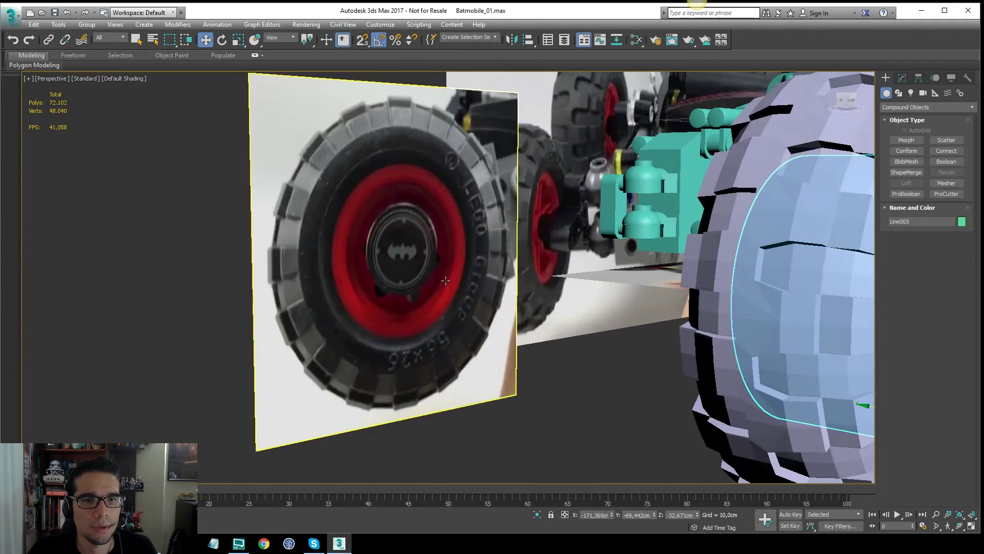
pyautogui.moveTo(618, 285); pyautogui.dragTo(441, 294, button='middle')
pyautogui.scroll(-2, 441, 295)
pyautogui.keyDown('alt'); pyautogui.moveTo(666, 272); pyautogui.dragTo(553, 282, button='middle'); pyautogui.keyUp('alt')
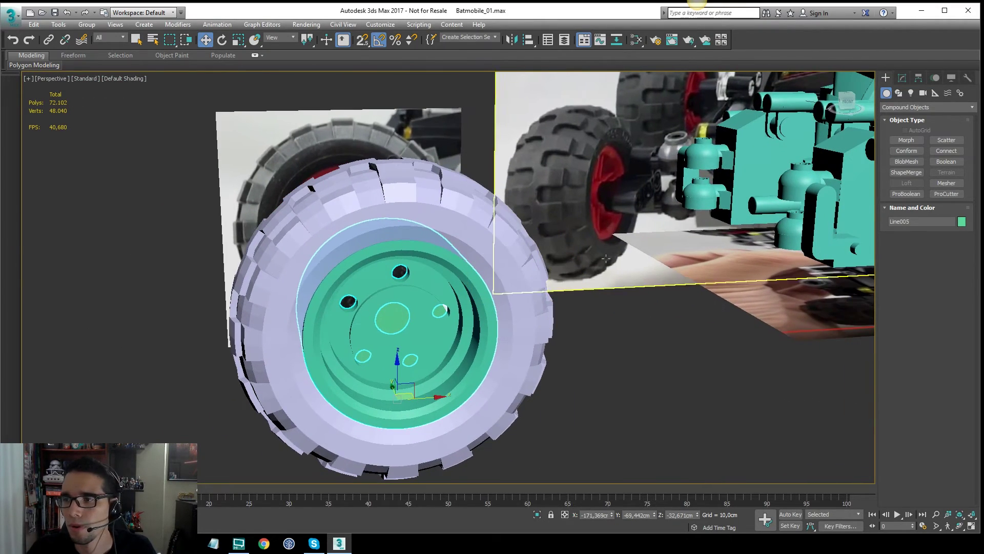
pyautogui.moveTo(983, 95); pyautogui.dragTo(572, 40)
pyautogui.scroll(-1, 667, 252)
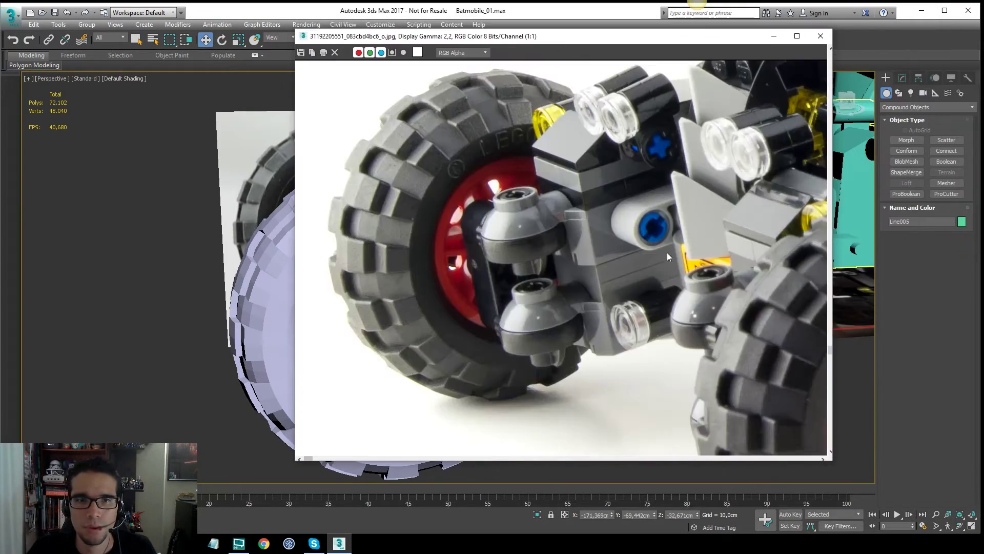
pyautogui.moveTo(504, 223); pyautogui.dragTo(712, 308, button='middle')
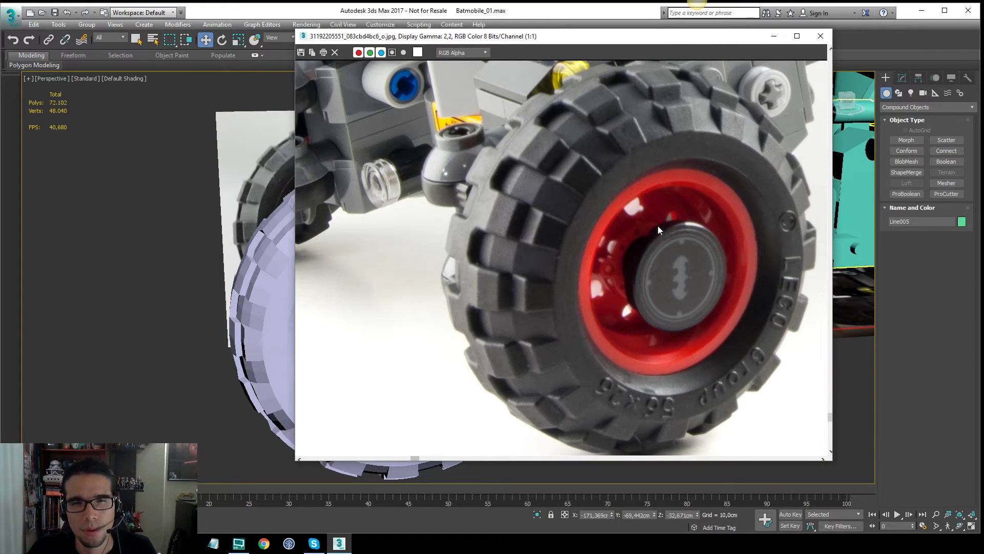
pyautogui.scroll(1, 655, 233)
pyautogui.scroll(-1, 582, 349)
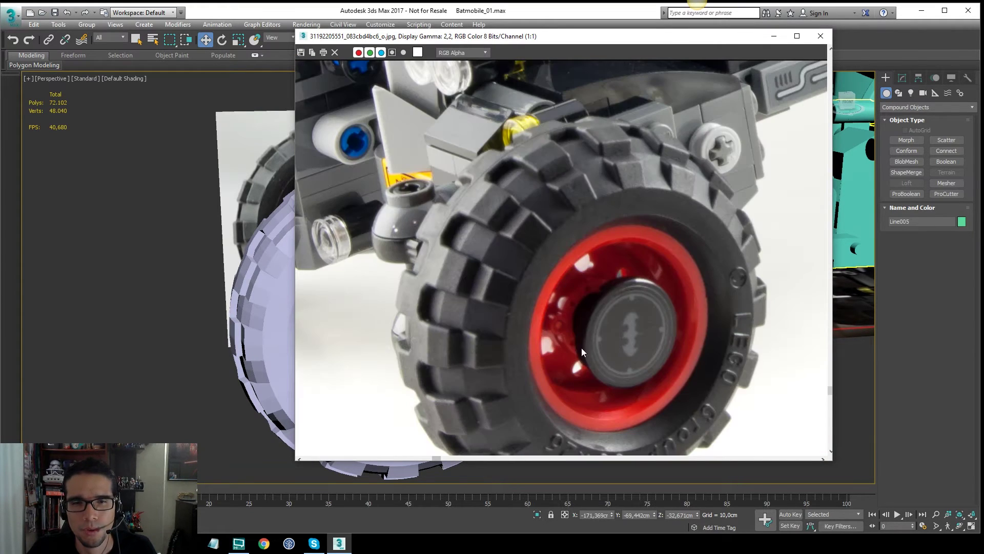
# Close the reference image and frame the rim closely in a front wireframe view
pyautogui.moveTo(628, 36); pyautogui.dragTo(712, 87)
pyautogui.click(833, 82)
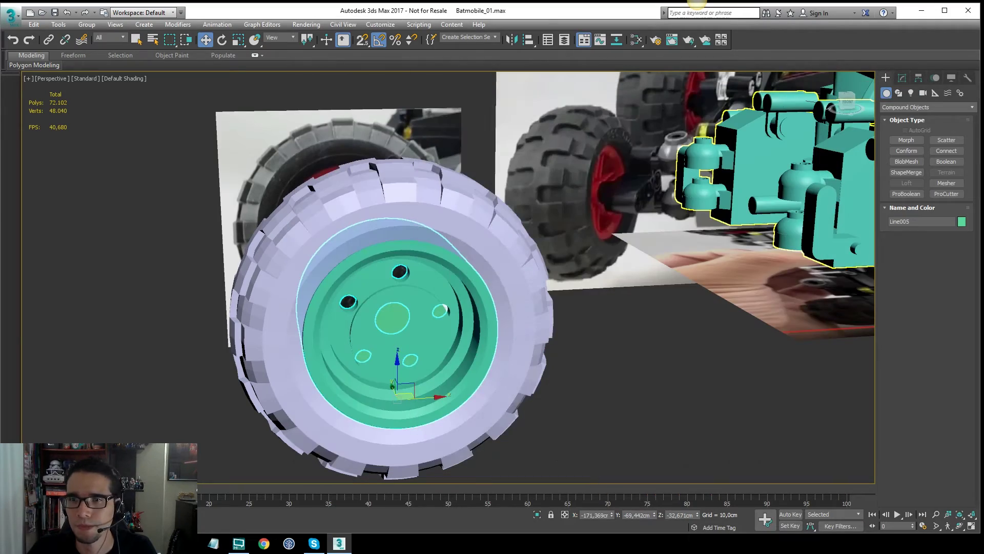
pyautogui.keyDown('alt'); pyautogui.moveTo(392, 287); pyautogui.dragTo(405, 261, button='middle'); pyautogui.keyUp('alt')
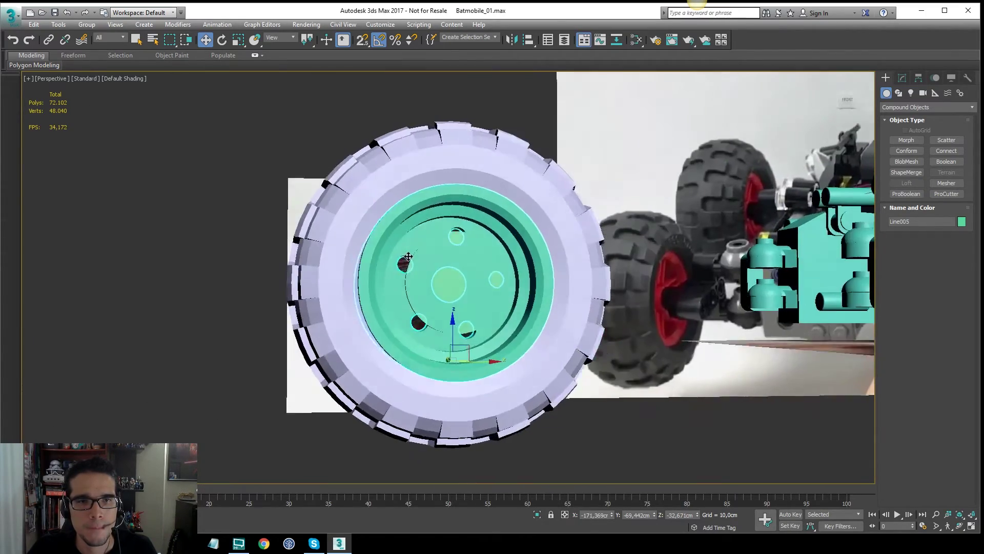
pyautogui.press('f')
pyautogui.press('z')
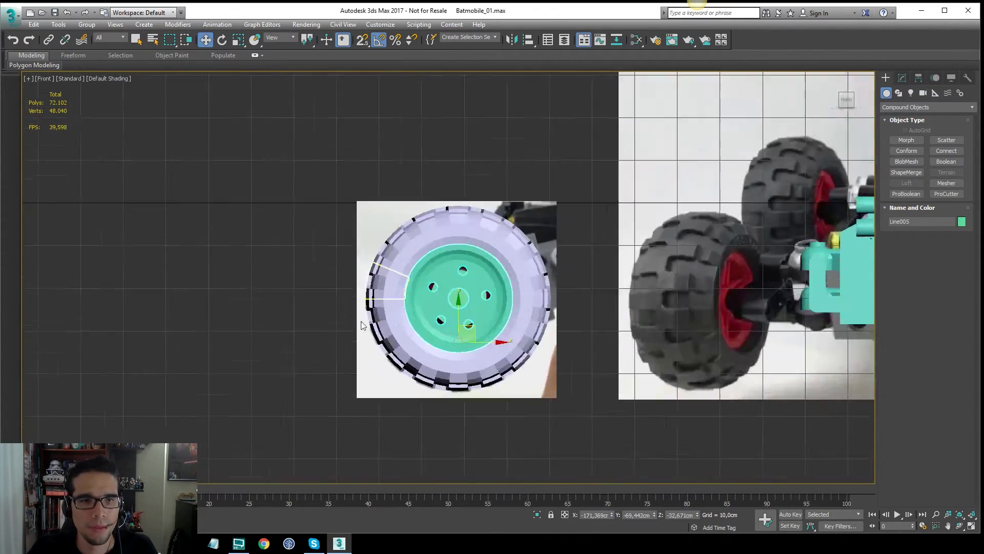
pyautogui.press('F3')
pyautogui.scroll(2, 534, 143)
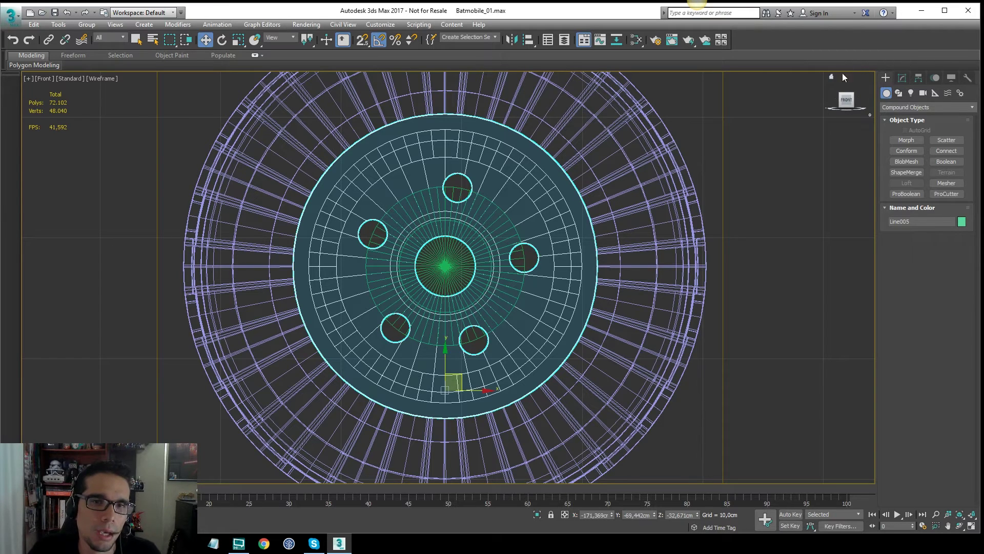
# Draw a five-sided NGon from the hub's center, with a radius of about 9.1 cm
pyautogui.click(899, 93)
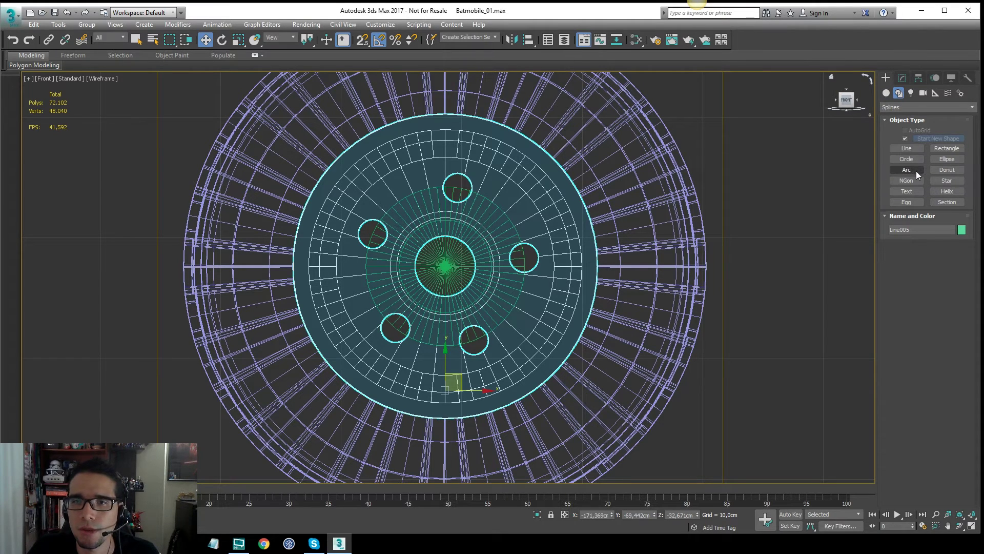
pyautogui.click(906, 180)
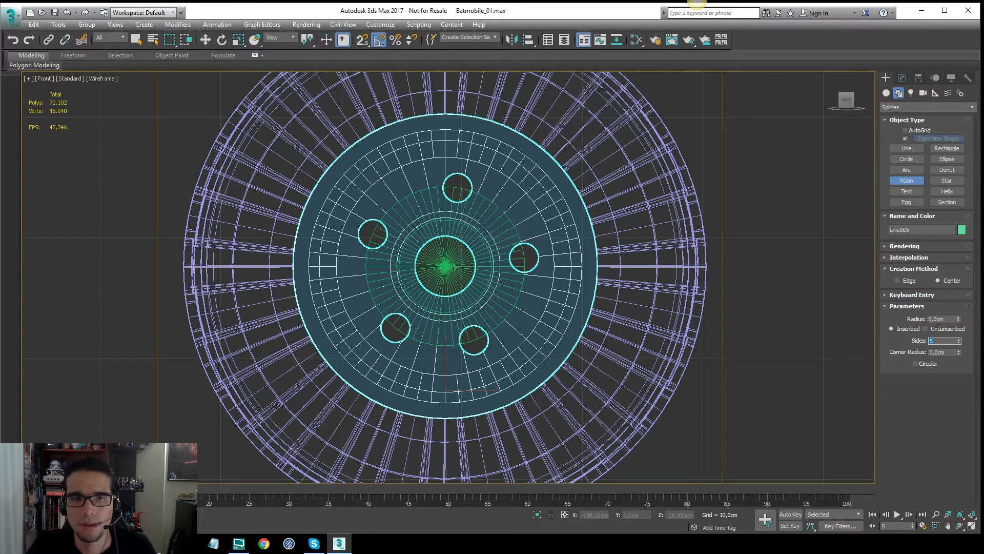
pyautogui.moveTo(446, 266); pyautogui.dragTo(555, 267)
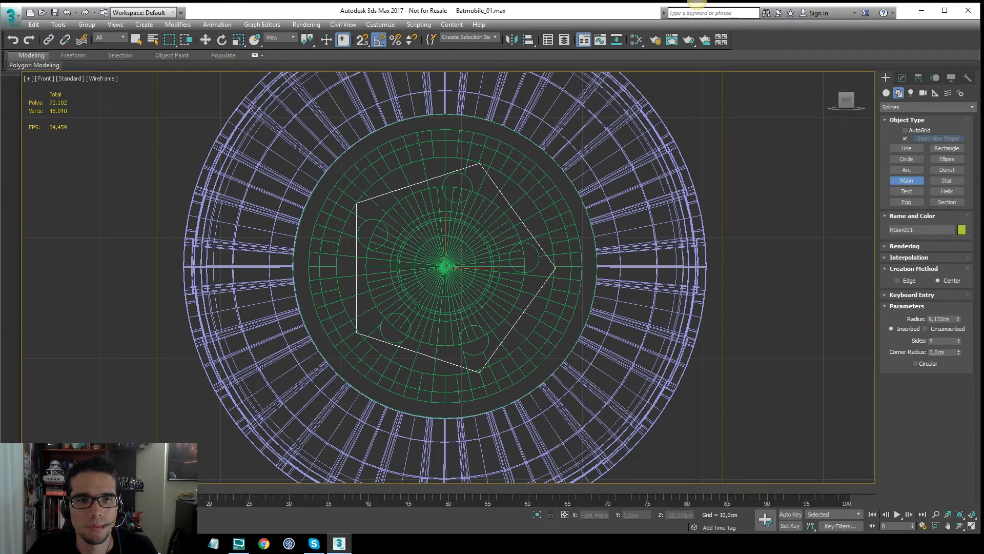
pyautogui.rightClick(474, 226)
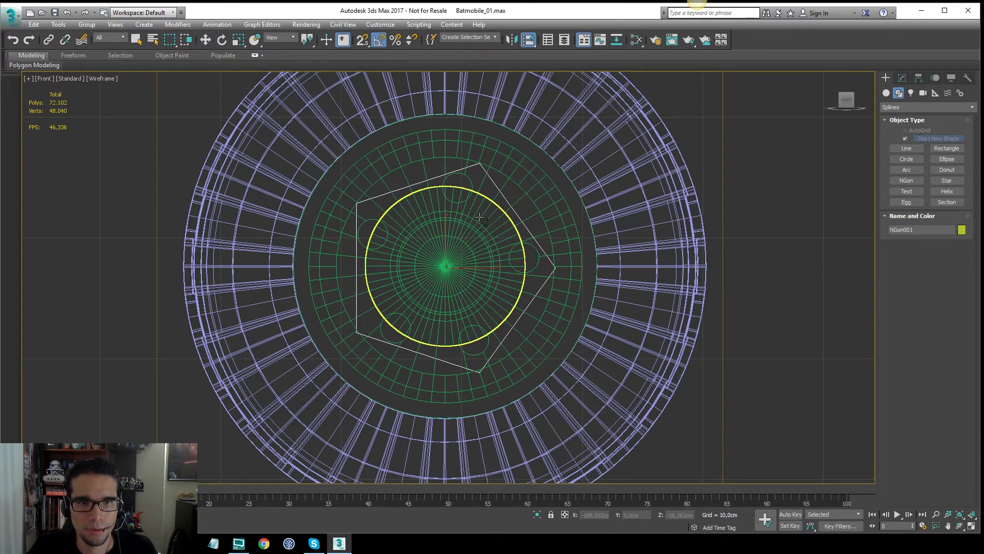
# Align the pentagon's position to the hub cap at the rim's center
pyautogui.press('w')
pyautogui.press('F3')
pyautogui.press('F3')
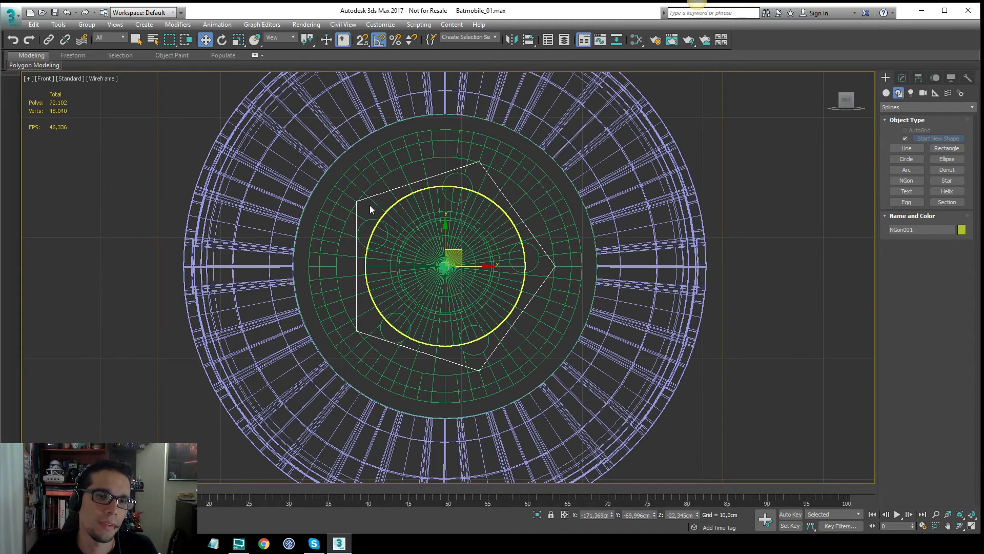
# Rotate the pentagon around the hub's center so its corners point between the five rim holes
pyautogui.press('e')
pyautogui.moveTo(472, 246)
pyautogui.mouseDown()
pyautogui.moveTo(468, 218)
pyautogui.moveTo(479, 251)
pyautogui.mouseUp()
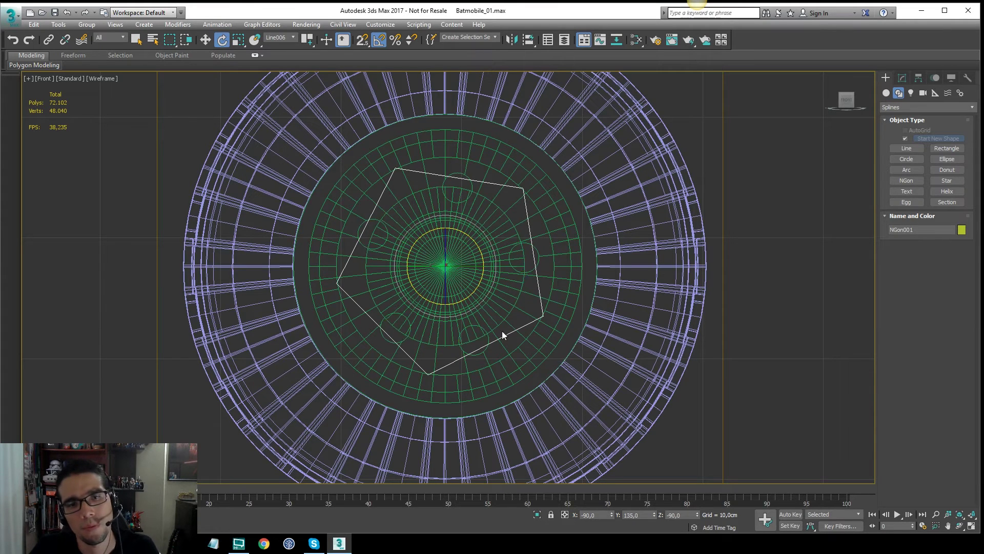
pyautogui.press('F3')
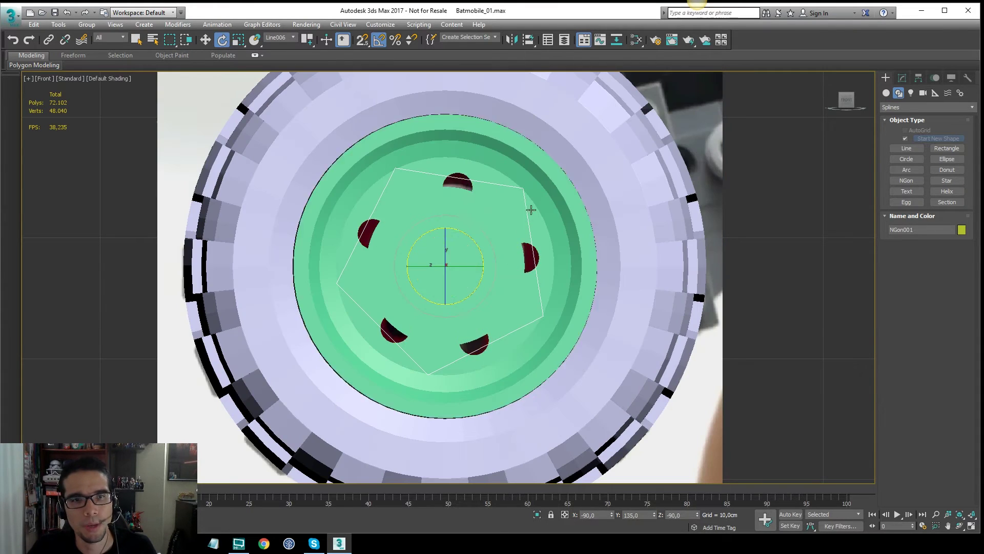
pyautogui.click(527, 138)
pyautogui.press('F3')
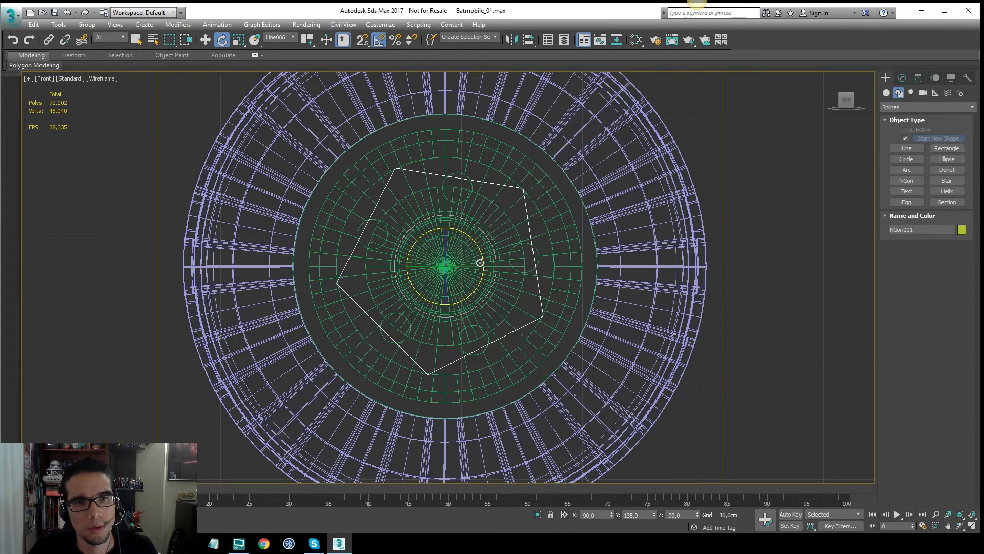
pyautogui.press('r')
pyautogui.moveTo(448, 256); pyautogui.dragTo(415, 514)
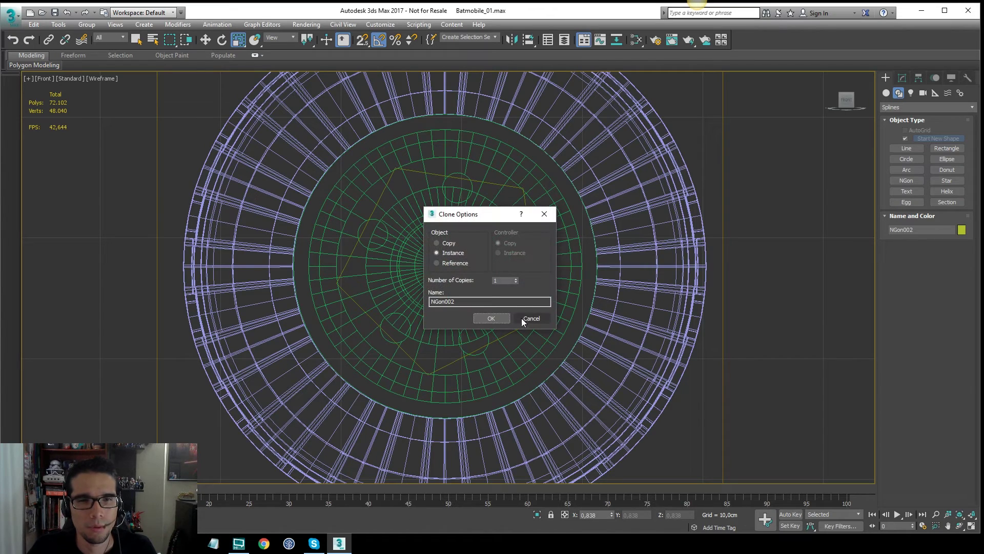
pyautogui.click(521, 318)
# Convert the pentagon to an editable spline and scale-clone its outline twice inward, down to a tiny pentagon near the hub's center
pyautogui.scroll(2, 430, 233)
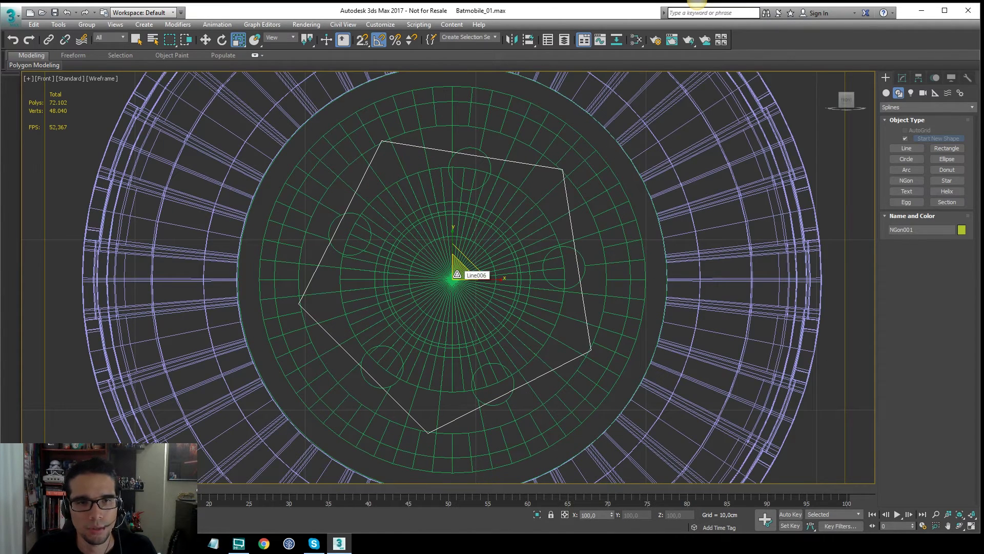
pyautogui.rightClick(614, 211)
pyautogui.moveTo(563, 317)
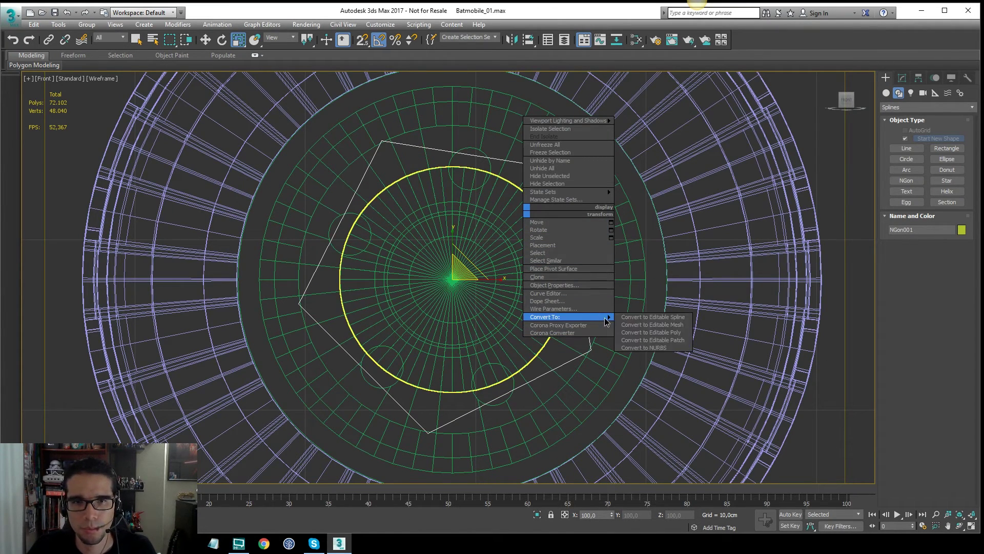
pyautogui.click(664, 319)
pyautogui.press('3')
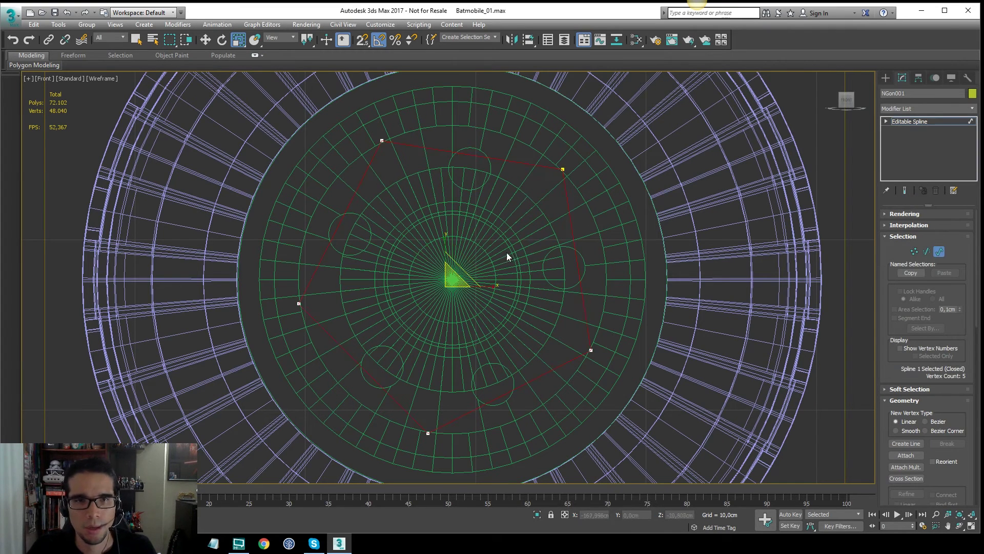
pyautogui.keyDown('shift'); pyautogui.moveTo(442, 264); pyautogui.dragTo(448, 318); pyautogui.keyUp('shift')
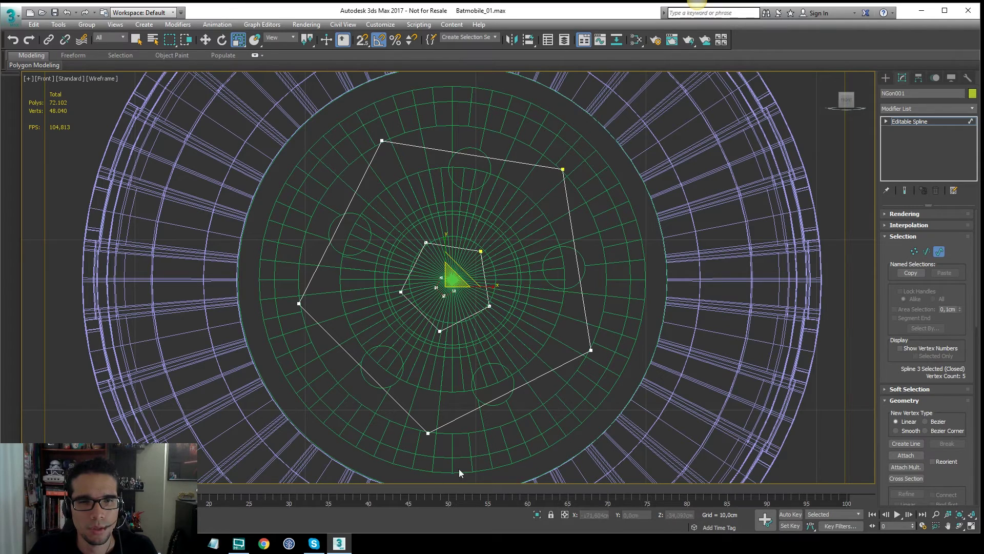
# Delete the middle pentagon outline, leaving the large outer and tiny inner ones, and exit spline editing
pyautogui.click(480, 259)
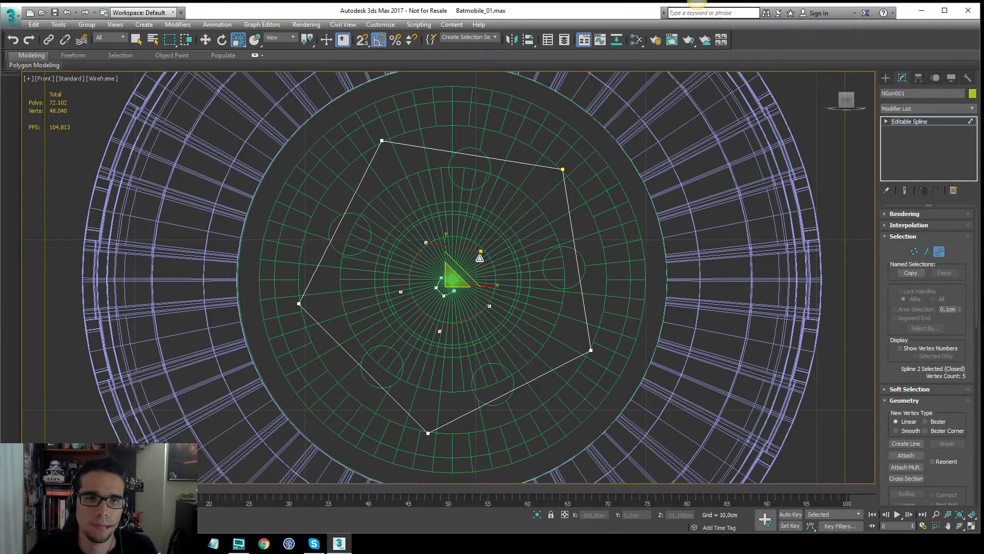
pyautogui.press('Delete')
pyautogui.click(911, 121)
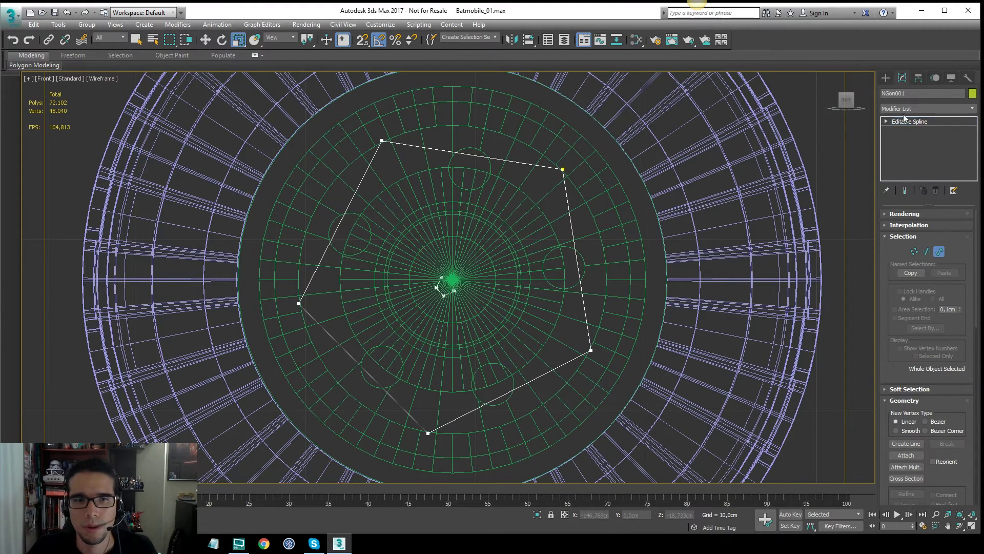
# Align the pentagon shape to the hub cap in X, Y and Z, using the shape's center as its reference
pyautogui.scroll(5, 441, 235)
pyautogui.press('w')
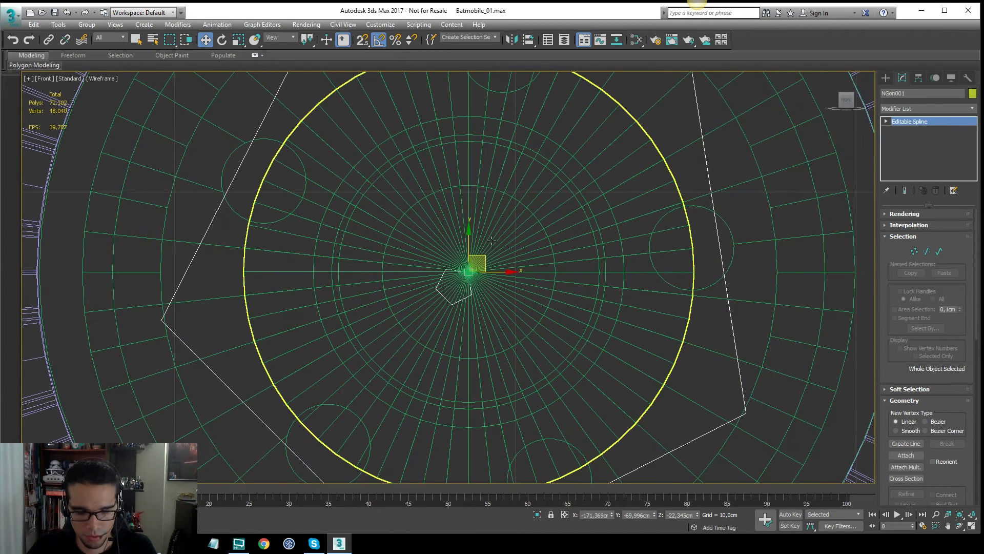
pyautogui.hotkey('alt', 'a')
pyautogui.click(492, 228)
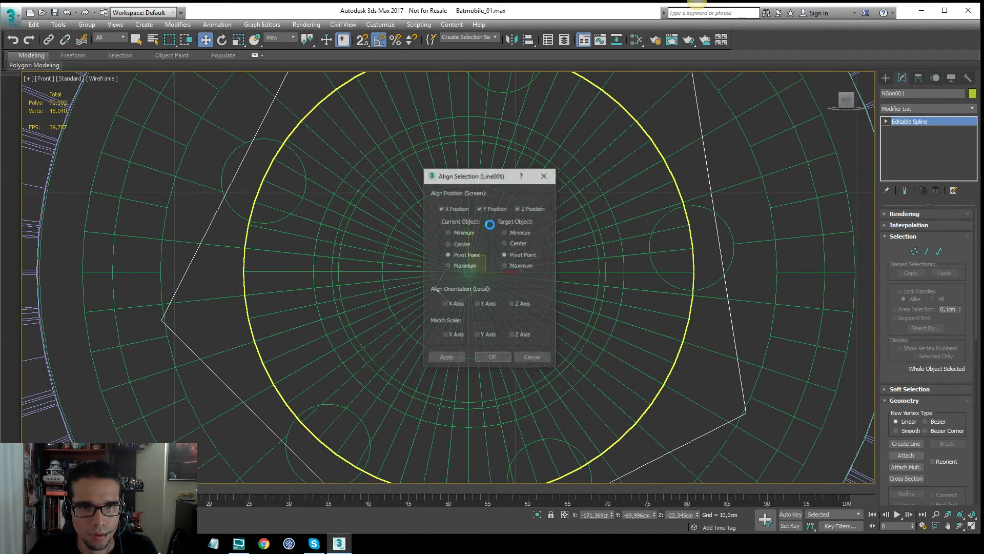
pyautogui.click(450, 245)
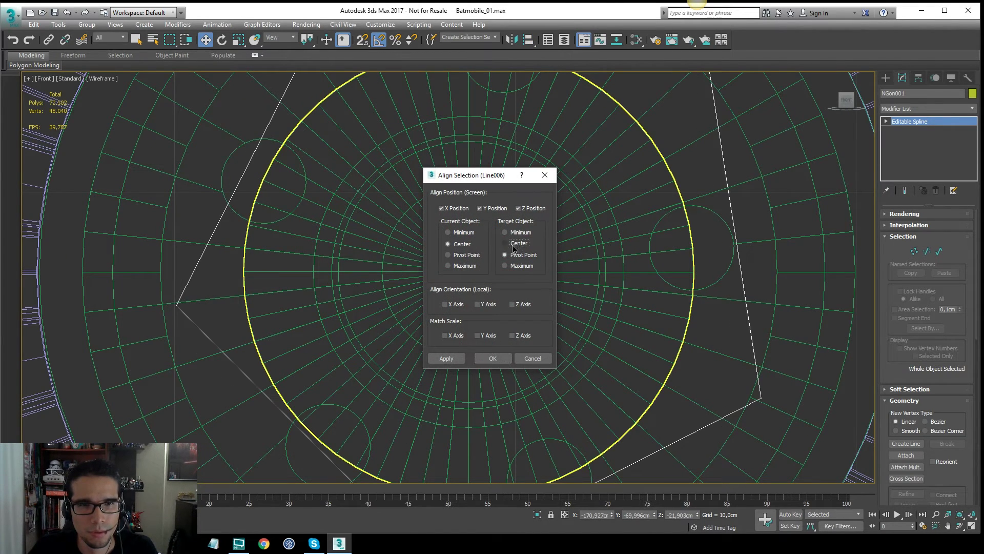
pyautogui.click(506, 353)
# Isolate the pentagon shape and, with 3D snapping on, draw lines joining the two upper outer corners to their matching inner corners
pyautogui.scroll(-5, 518, 283)
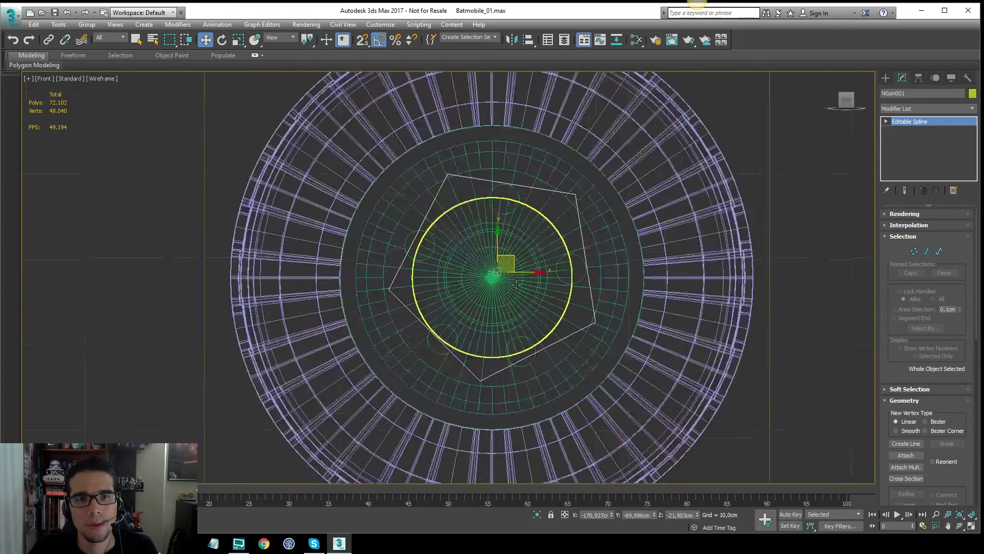
pyautogui.moveTo(488, 227); pyautogui.dragTo(491, 228, button='middle')
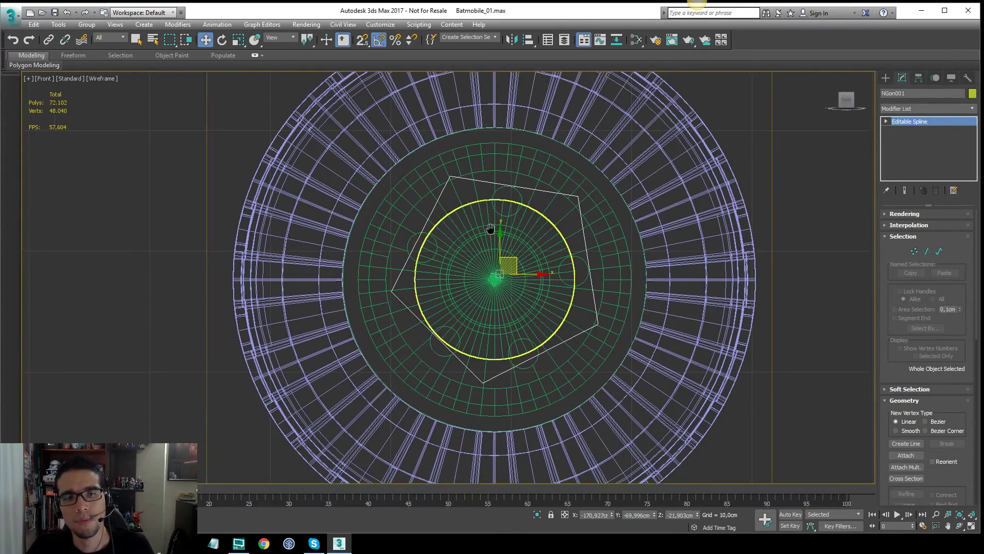
pyautogui.hotkey('alt', 'q')
pyautogui.press('1')
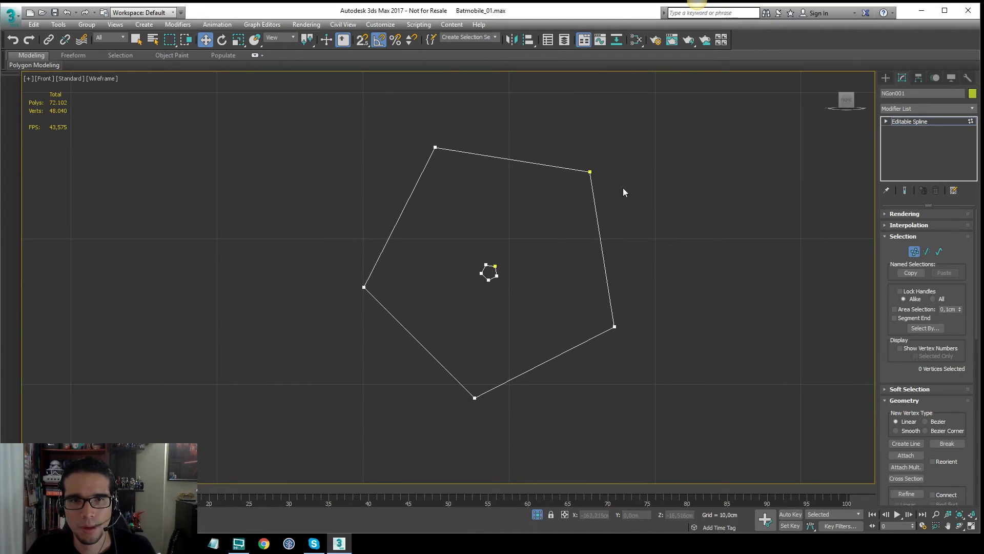
pyautogui.scroll(2, 559, 209)
pyautogui.rightClick(542, 204)
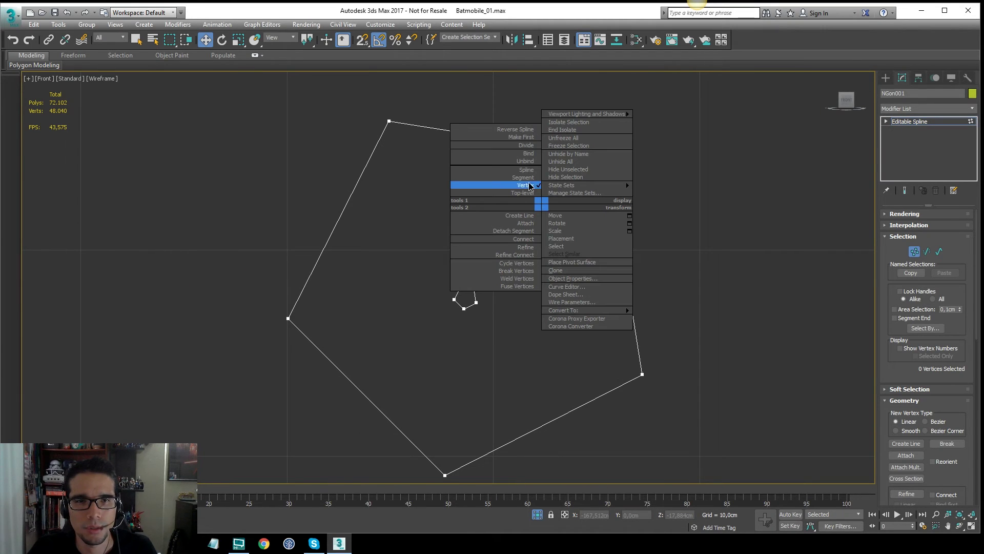
pyautogui.click(520, 215)
pyautogui.moveTo(362, 40); pyautogui.dragTo(368, 91)
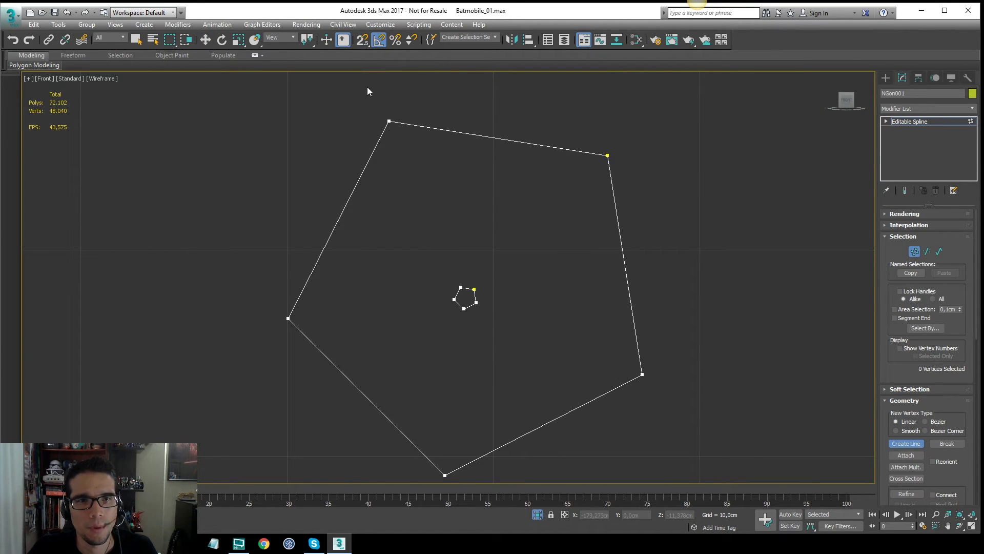
pyautogui.click(608, 156)
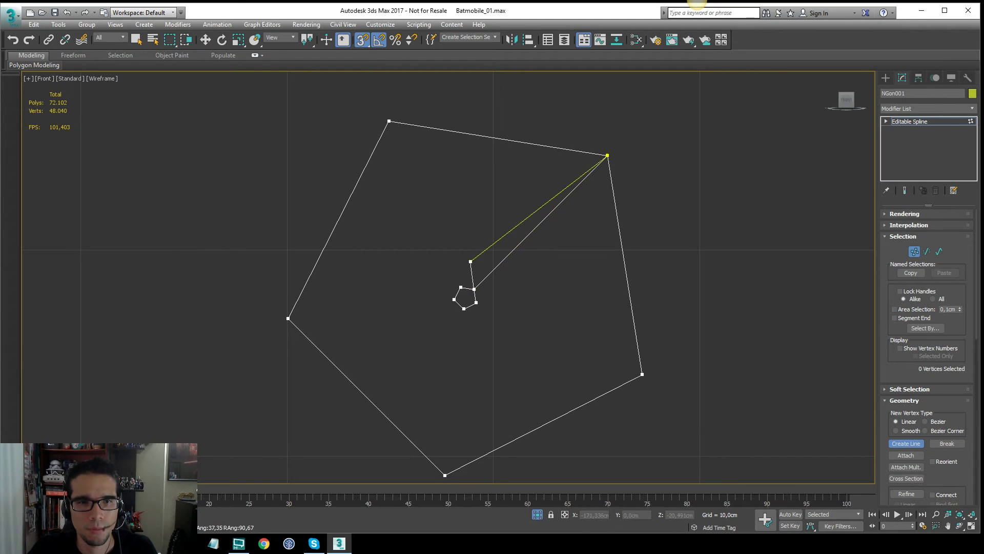
pyautogui.click(474, 289)
pyautogui.click(460, 287)
pyautogui.click(390, 122)
# Draw snapped lines joining the remaining three inner pentagon corners to their matching outer corners
pyautogui.rightClick(454, 300)
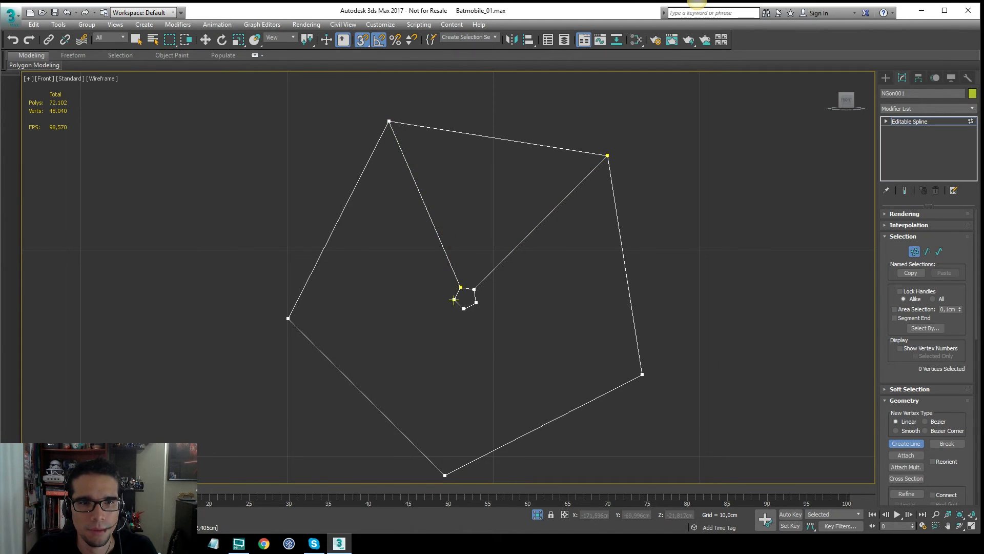
pyautogui.click(288, 318)
pyautogui.rightClick(413, 316)
pyautogui.click(464, 308)
pyautogui.click(445, 474)
pyautogui.rightClick(509, 314)
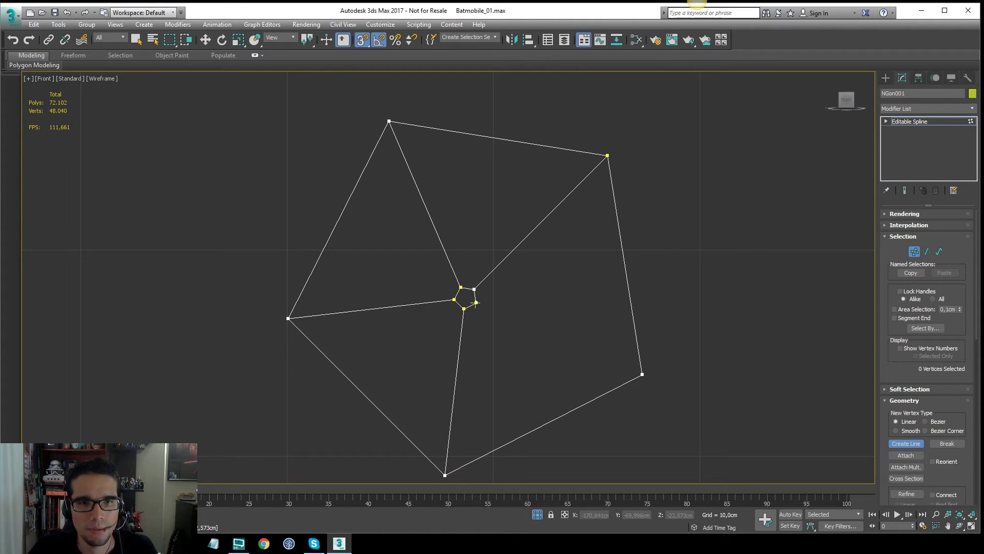
pyautogui.click(476, 302)
pyautogui.click(642, 375)
pyautogui.rightClick(711, 328)
pyautogui.rightClick(720, 233)
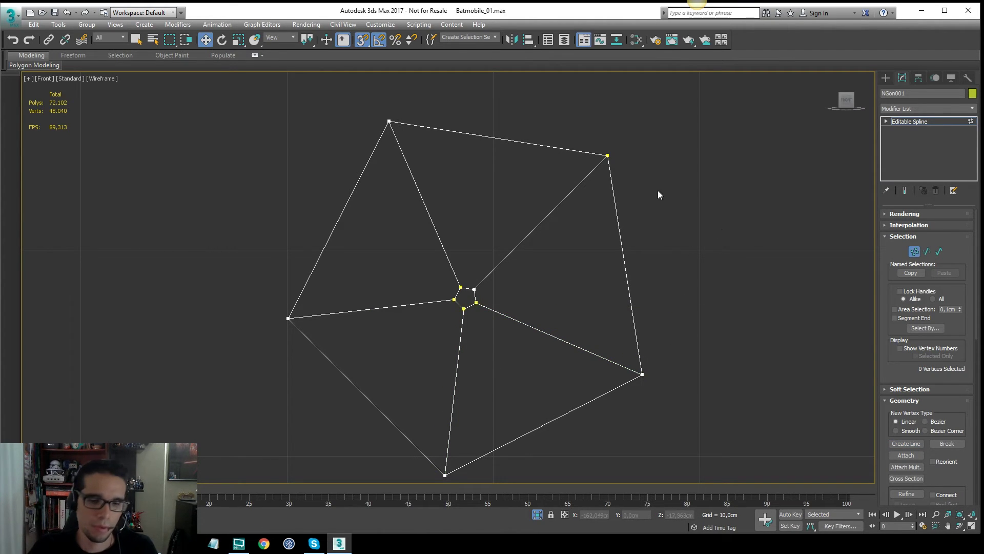
# Delete the outer and inner pentagon outlines, keeping only the five radial lines, and end the isolation
pyautogui.press('3')
pyautogui.moveTo(672, 248); pyautogui.dragTo(569, 300)
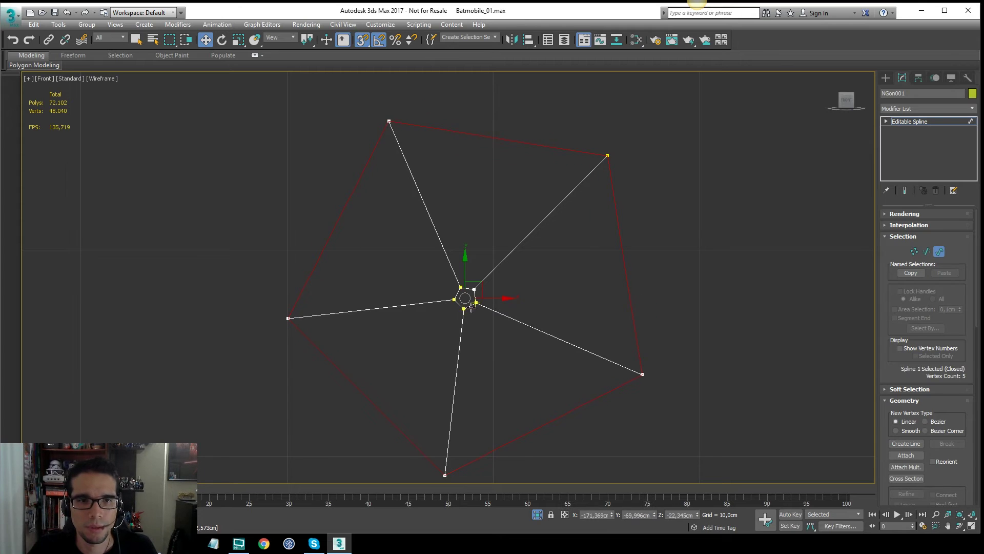
pyautogui.keyDown('ctrl'); pyautogui.click(471, 306); pyautogui.keyUp('ctrl')
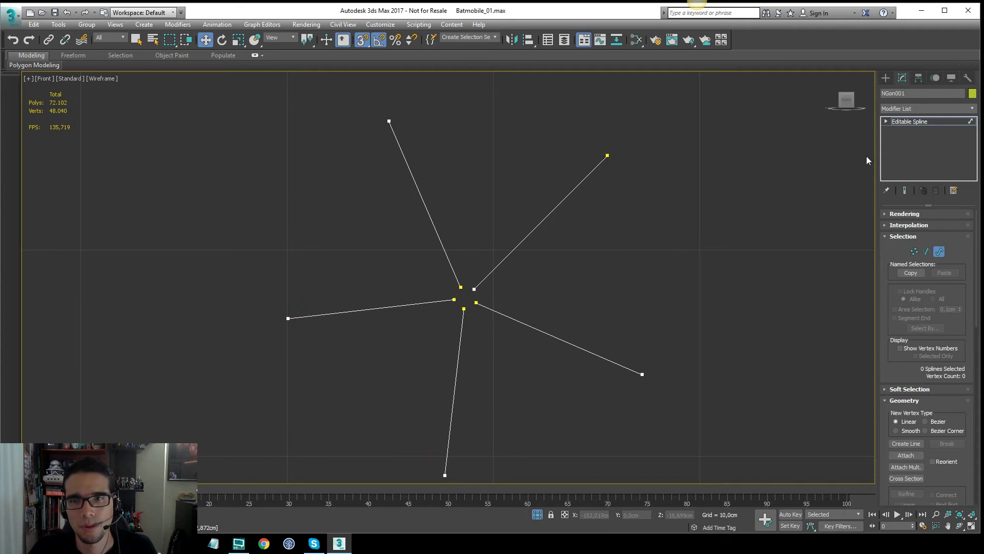
pyautogui.click(900, 123)
pyautogui.click(538, 514)
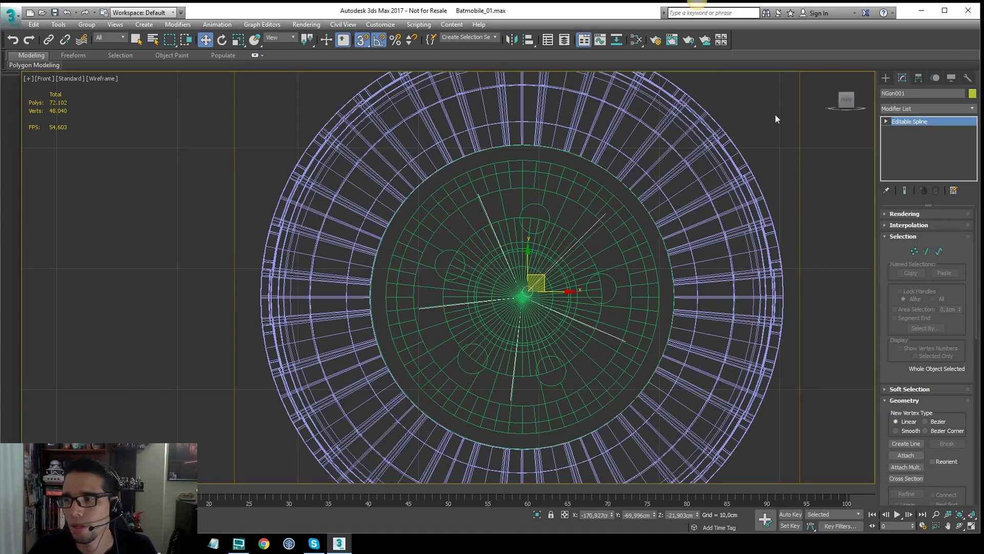
# In the shaded view, move the five radial lines along the wheel's axis to about Y -63.2 cm, in front of the perforated disc
pyautogui.press('F3')
pyautogui.moveTo(579, 225)
pyautogui.keyDown('alt'); pyautogui.mouseDown(button='middle')
pyautogui.moveTo(615, 262)
pyautogui.moveTo(605, 259)
pyautogui.mouseUp(button='middle'); pyautogui.keyUp('alt')
pyautogui.press('s')
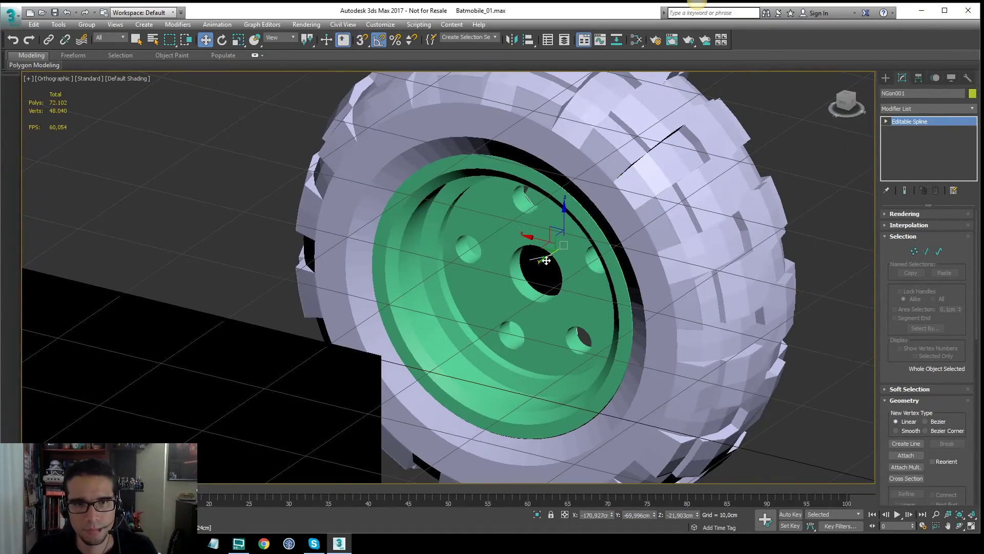
pyautogui.moveTo(545, 260); pyautogui.dragTo(501, 304)
pyautogui.scroll(-10, 692, 269)
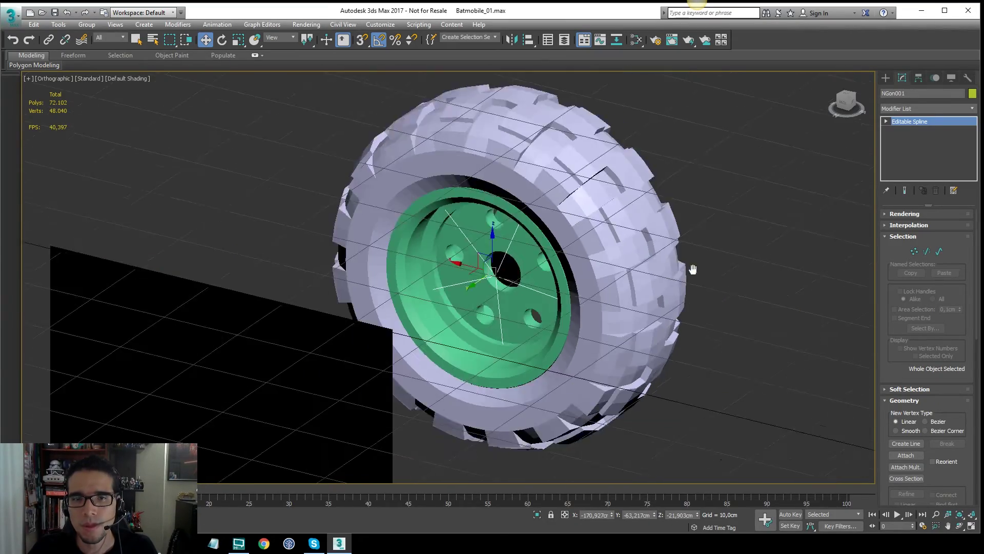
# Examine the reference photos of the red rim and compare them with the modeled wheel
pyautogui.keyDown('alt'); pyautogui.moveTo(692, 268); pyautogui.dragTo(615, 216, button='middle'); pyautogui.keyUp('alt')
pyautogui.scroll(6, 687, 187)
pyautogui.scroll(5, 773, 191)
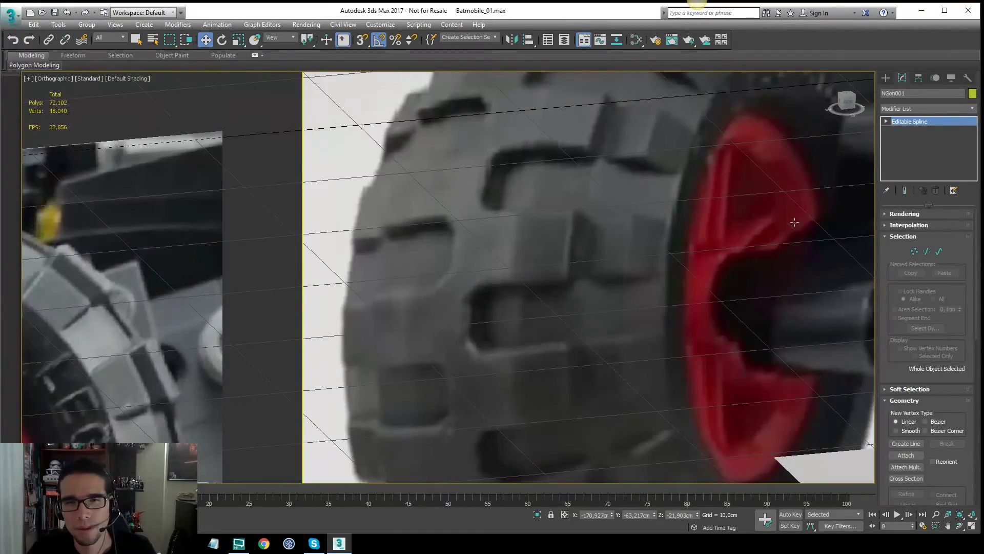
pyautogui.scroll(-4, 698, 229)
pyautogui.moveTo(503, 315); pyautogui.dragTo(538, 246, button='middle')
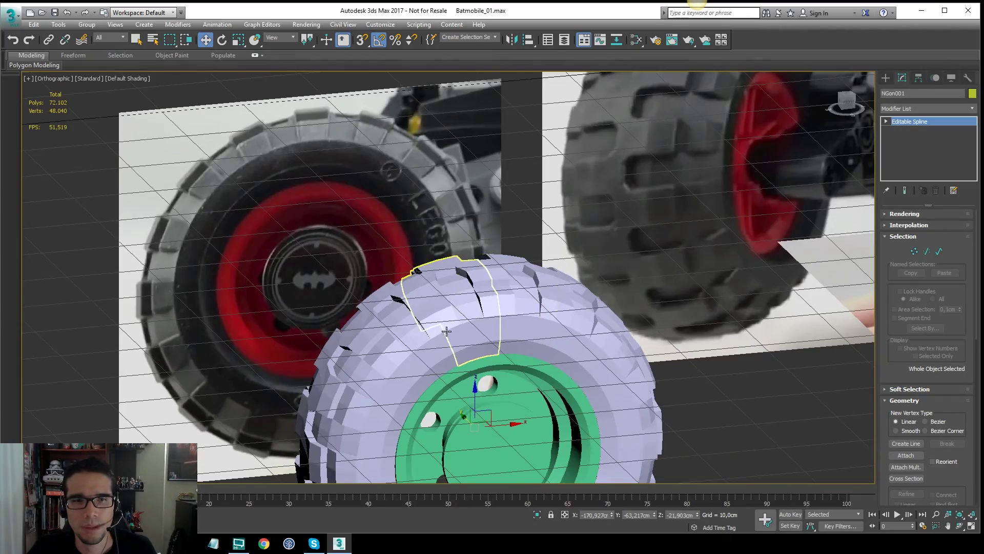
pyautogui.keyDown('alt'); pyautogui.moveTo(447, 331); pyautogui.dragTo(579, 341, button='middle'); pyautogui.keyUp('alt')
pyautogui.moveTo(580, 341); pyautogui.dragTo(698, 194, button='middle')
pyautogui.scroll(4, 662, 205)
# Apply a Sweep modifier to the radial lines using the built-in Channel section, with length 6.24 cm and width 1.96 cm
pyautogui.click(908, 109)
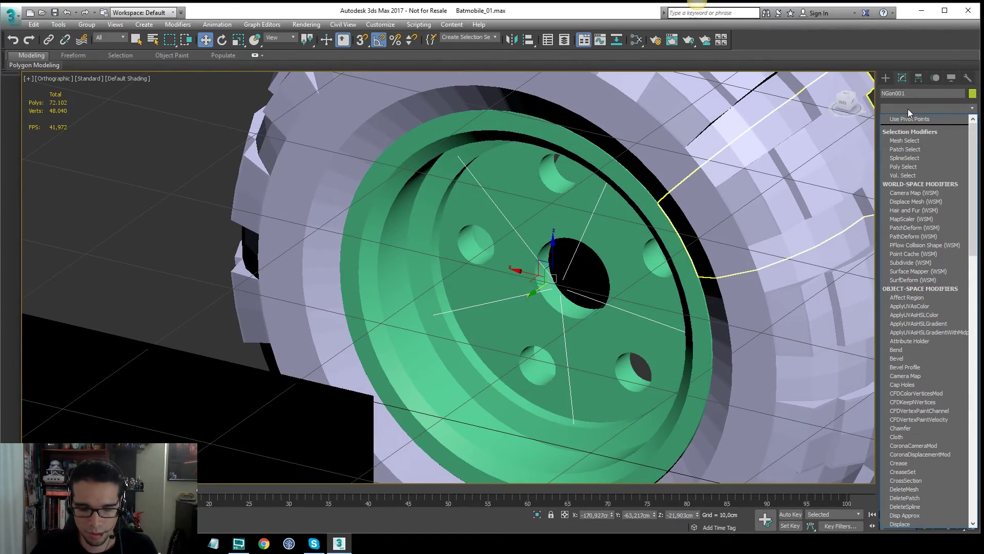
pyautogui.write('sw')
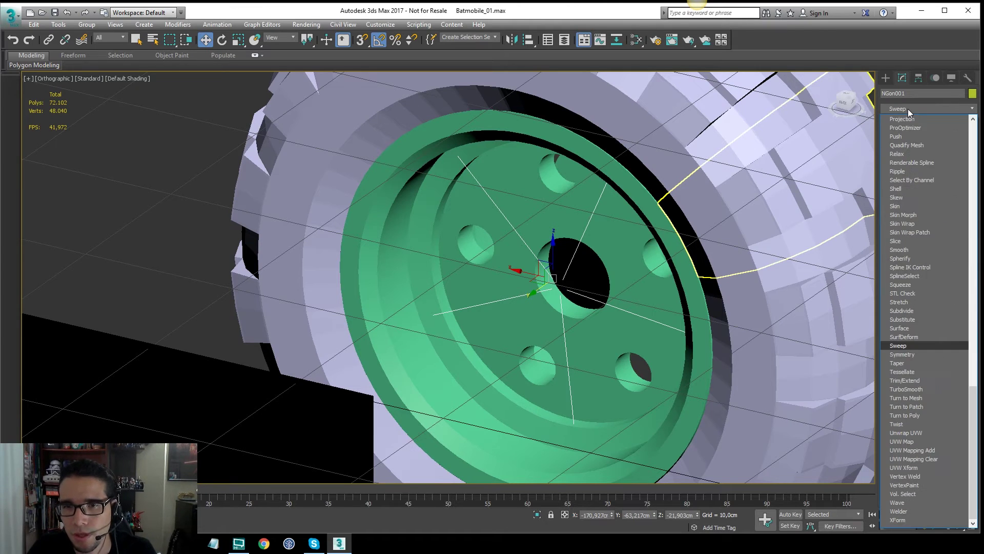
pyautogui.press('Return')
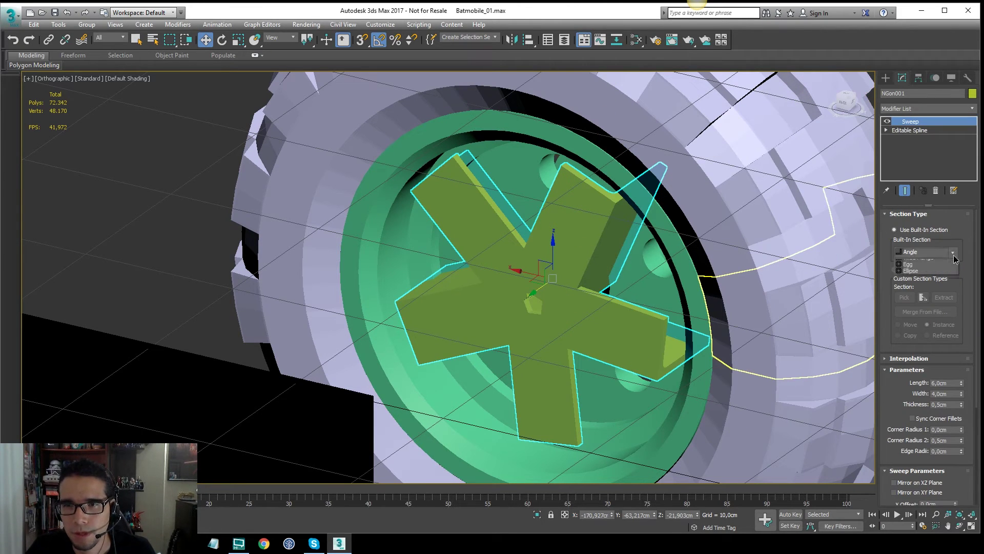
pyautogui.click(929, 251)
pyautogui.click(931, 276)
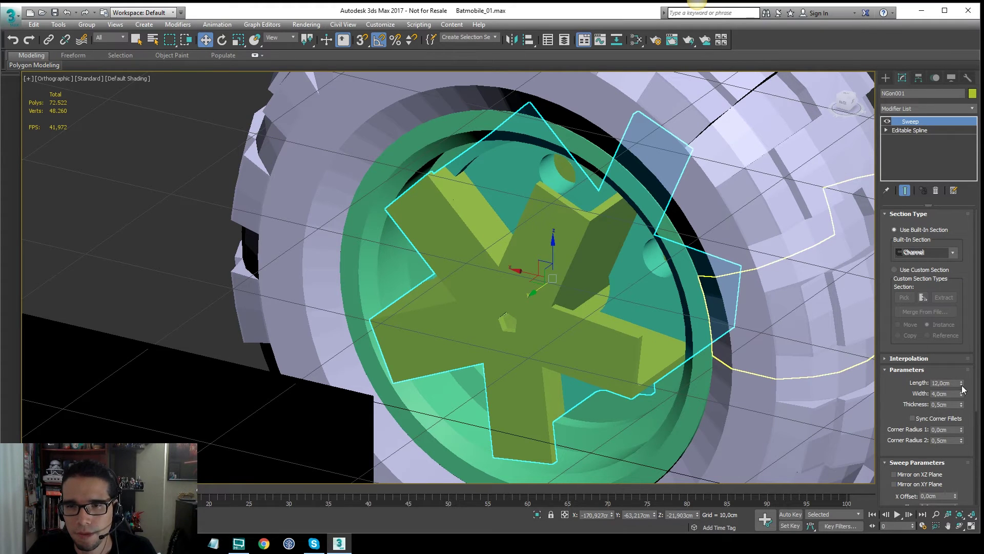
pyautogui.moveTo(961, 385)
pyautogui.mouseDown()
pyautogui.moveTo(964, 422)
pyautogui.moveTo(971, 371)
pyautogui.mouseUp()
pyautogui.scroll(-3, 976, 408)
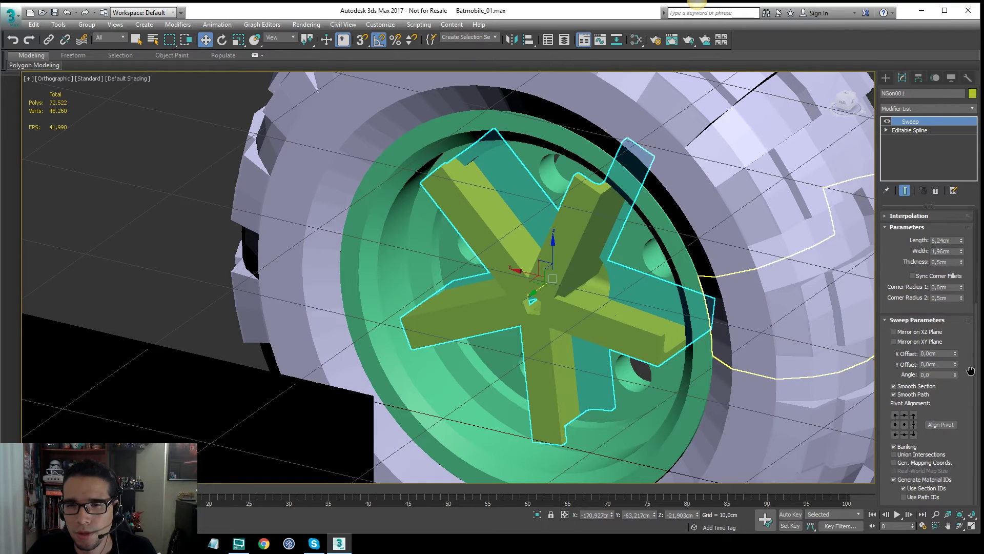
# Set the sweep's angle to -90 degrees and its section length to about 2.12 cm
pyautogui.click(948, 377)
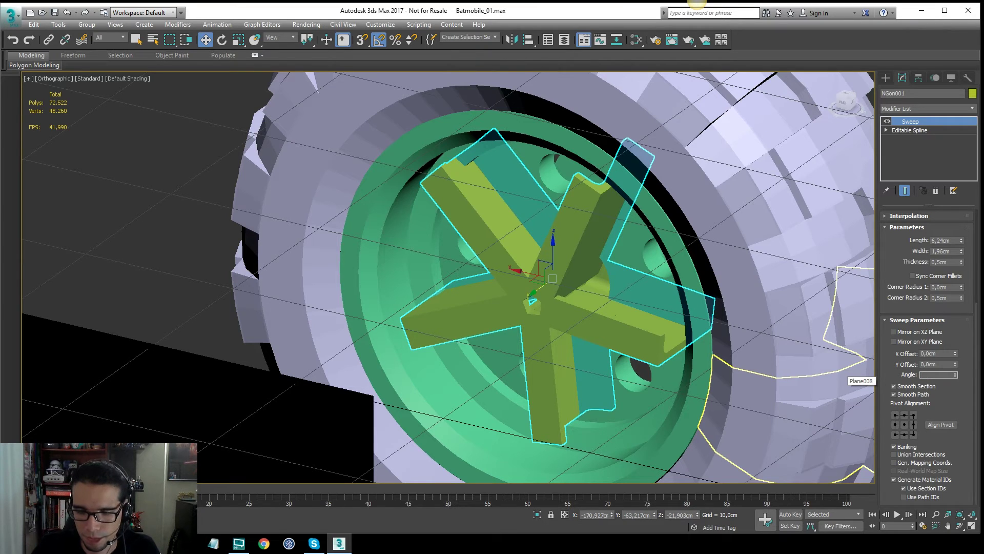
pyautogui.write('90')
pyautogui.press('Return')
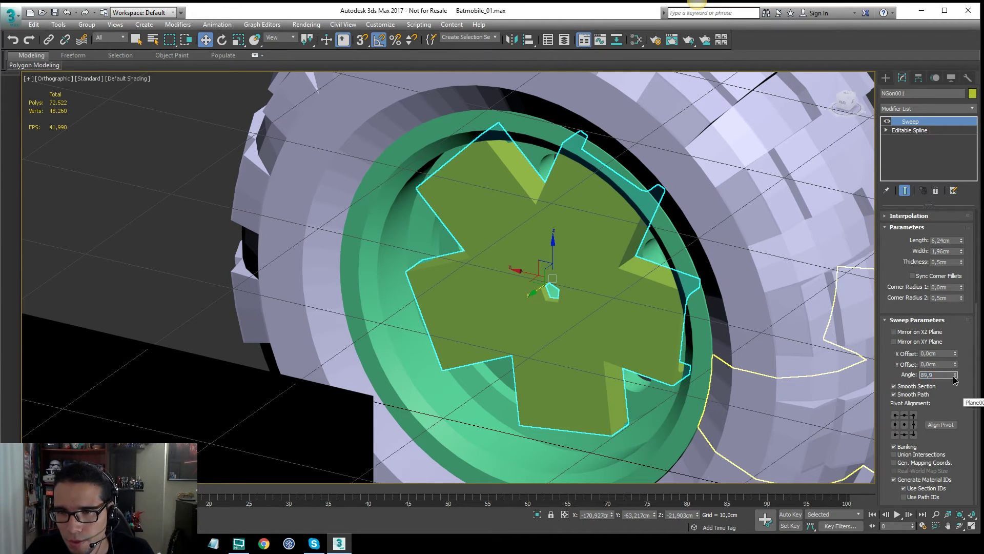
pyautogui.moveTo(954, 378); pyautogui.dragTo(949, 379)
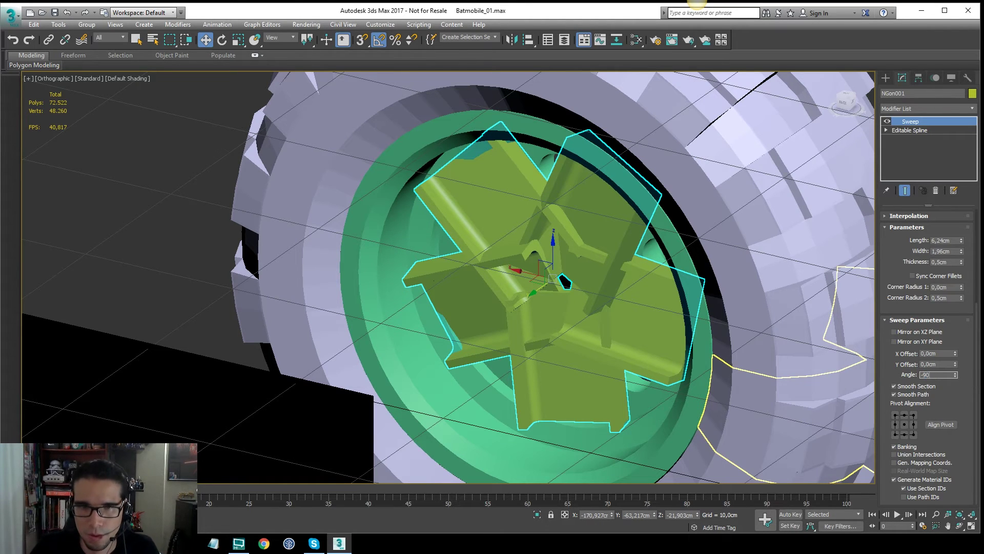
pyautogui.press('Return')
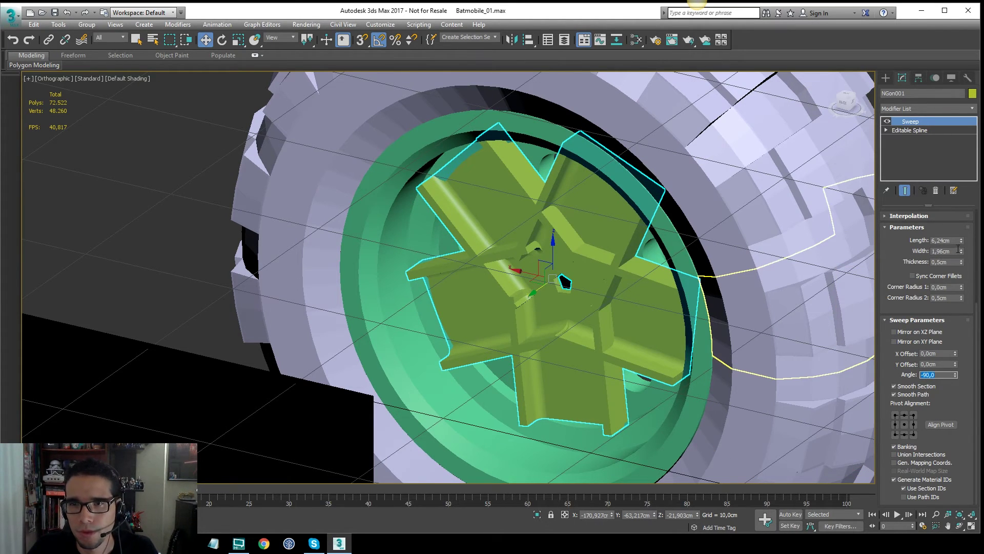
pyautogui.moveTo(961, 240); pyautogui.dragTo(962, 275)
pyautogui.moveTo(579, 200)
pyautogui.keyDown('alt'); pyautogui.mouseDown(button='middle')
pyautogui.moveTo(468, 202)
pyautogui.moveTo(564, 208)
pyautogui.mouseUp(button='middle'); pyautogui.keyUp('alt')
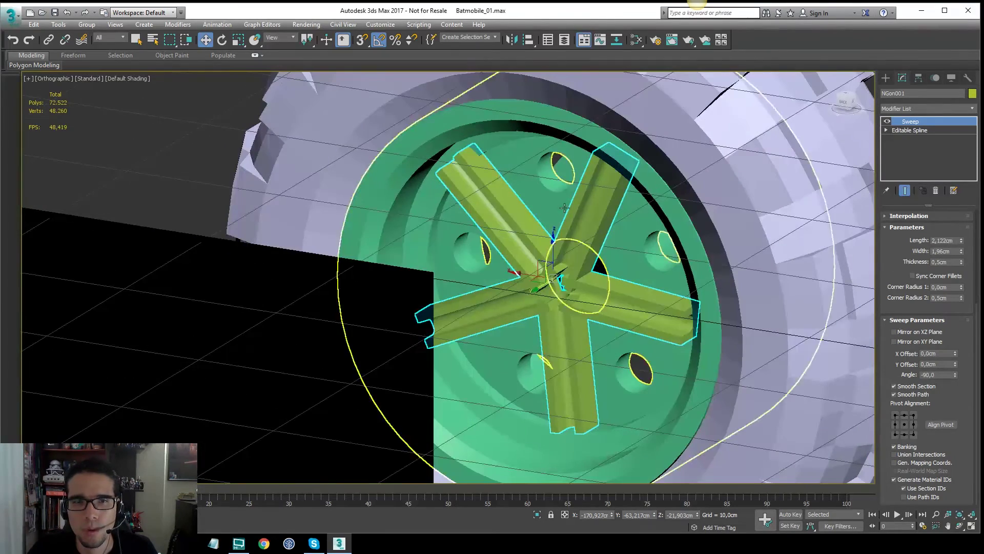
# Isolate the rim together with the spokes, reselect the spokes and display edged faces
pyautogui.press('q')
pyautogui.keyDown('ctrl'); pyautogui.click(644, 203); pyautogui.keyUp('ctrl')
pyautogui.hotkey('alt', 'q')
pyautogui.click(656, 182)
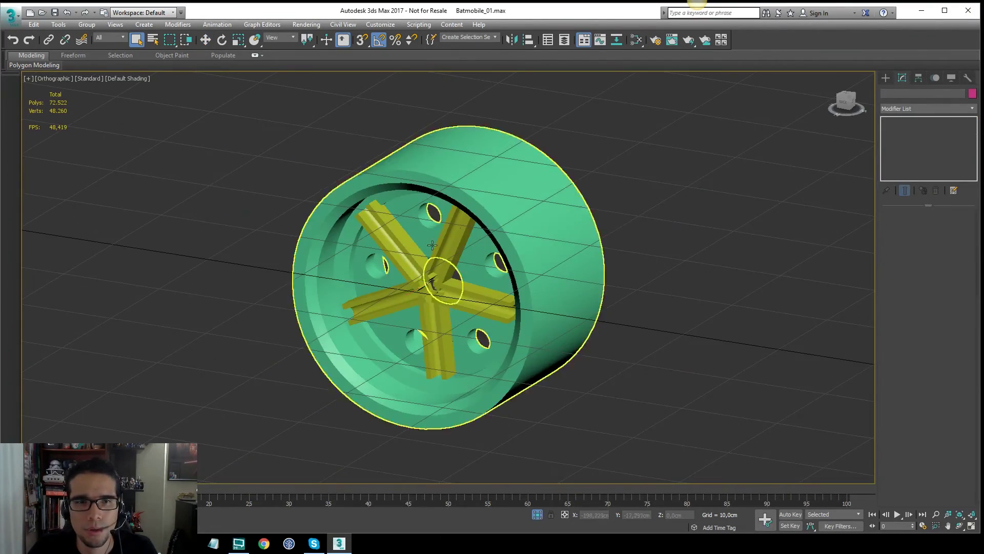
pyautogui.scroll(5, 432, 246)
pyautogui.click(564, 213)
pyautogui.keyDown('alt'); pyautogui.moveTo(564, 213); pyautogui.dragTo(809, 226, button='middle'); pyautogui.keyUp('alt')
pyautogui.press('F4')
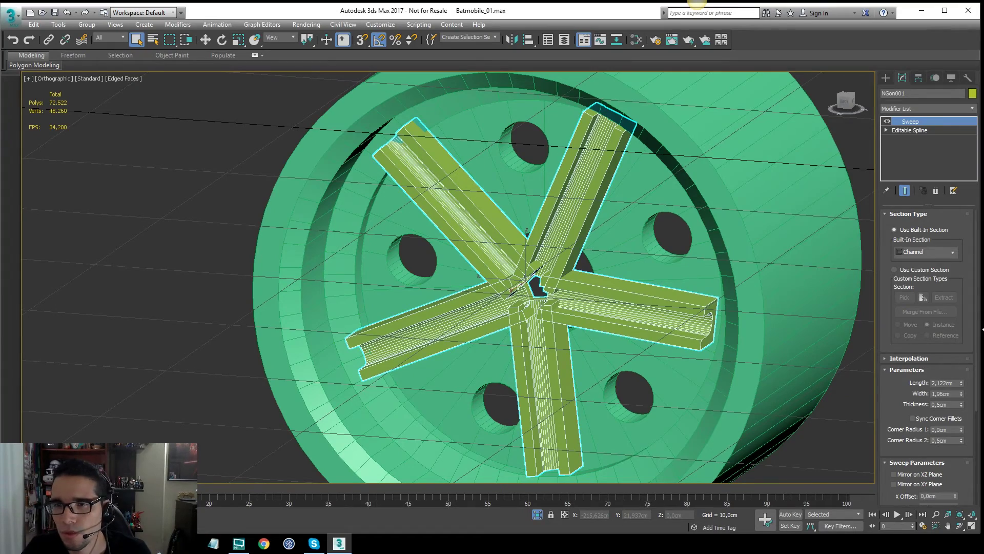
# Set the channel section to length 2.27 cm, width 1.039 cm and thickness 0.22 cm, with Corner Radius 2 at 0
pyautogui.moveTo(962, 393); pyautogui.dragTo(962, 431)
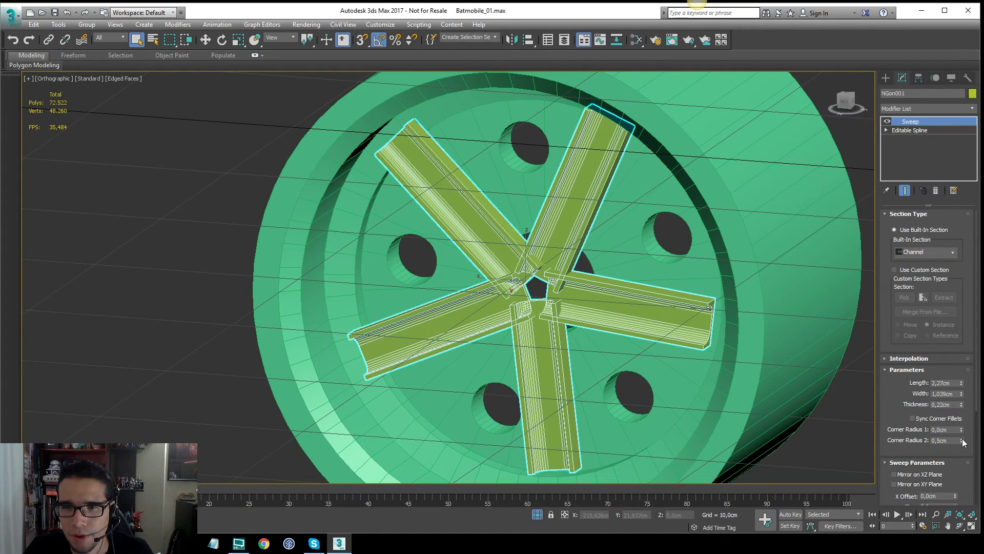
pyautogui.rightClick(962, 440)
pyautogui.keyDown('alt'); pyautogui.moveTo(817, 373); pyautogui.dragTo(542, 286, button='middle'); pyautogui.keyUp('alt')
# Move the spokes along the wheel's axis toward the perforated disc, to about Y -64.3 cm
pyautogui.press('w')
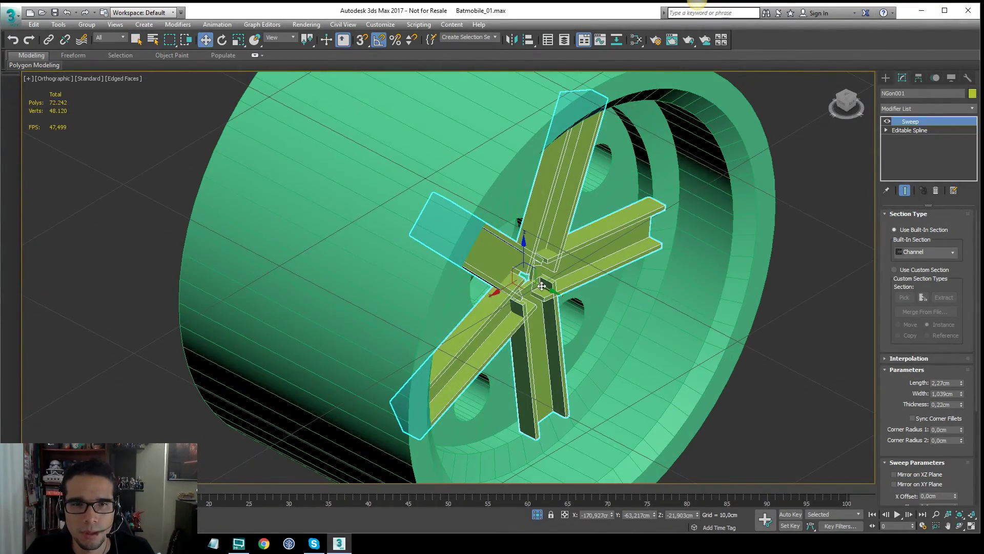
pyautogui.moveTo(542, 286); pyautogui.dragTo(523, 270)
pyautogui.moveTo(523, 270); pyautogui.dragTo(526, 274)
pyautogui.keyDown('alt'); pyautogui.moveTo(526, 274); pyautogui.dragTo(580, 209, button='middle'); pyautogui.keyUp('alt')
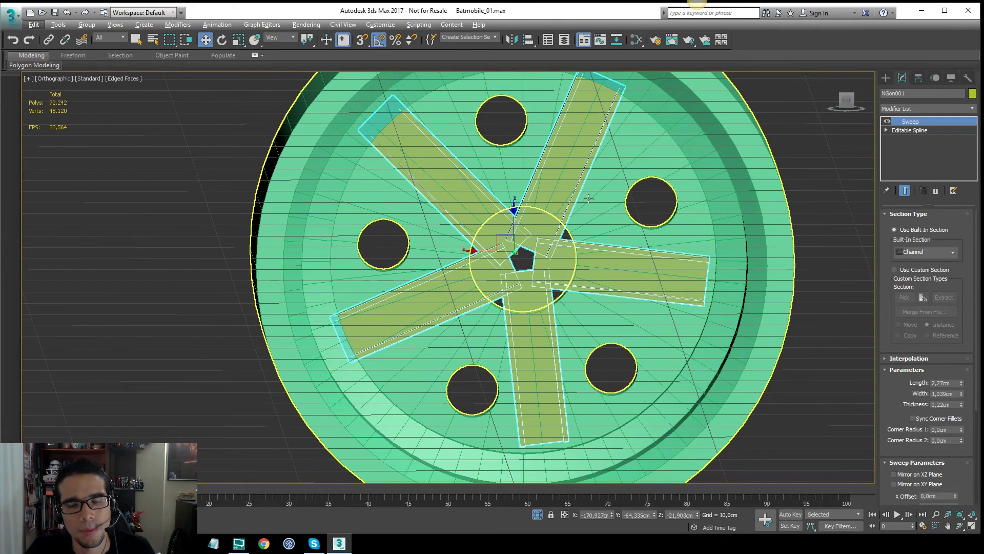
# Align the five spokes with the rim's center, working in the front view
pyautogui.press('f')
pyautogui.press('z')
pyautogui.press('F3')
pyautogui.moveTo(442, 261); pyautogui.dragTo(468, 237, button='middle')
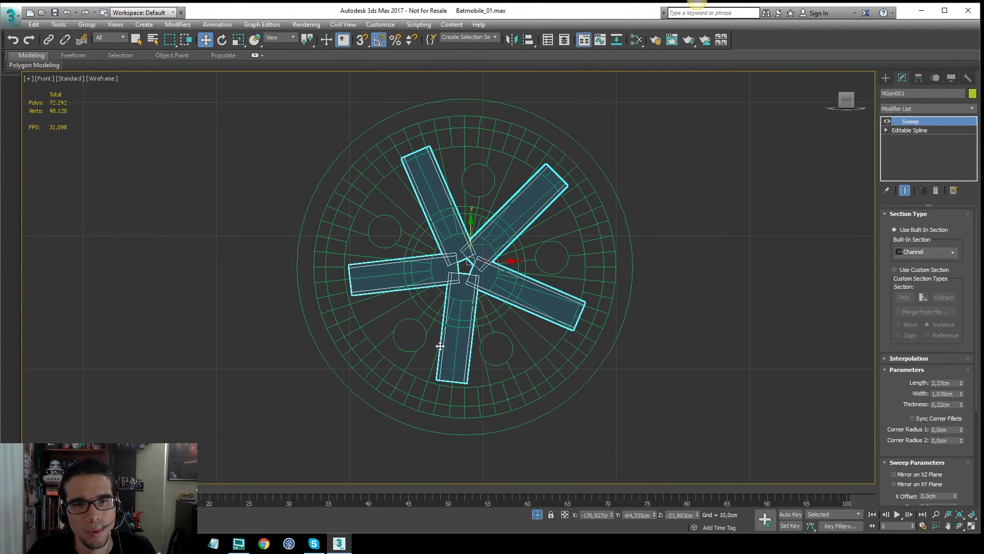
pyautogui.click(581, 189)
pyautogui.click(492, 359)
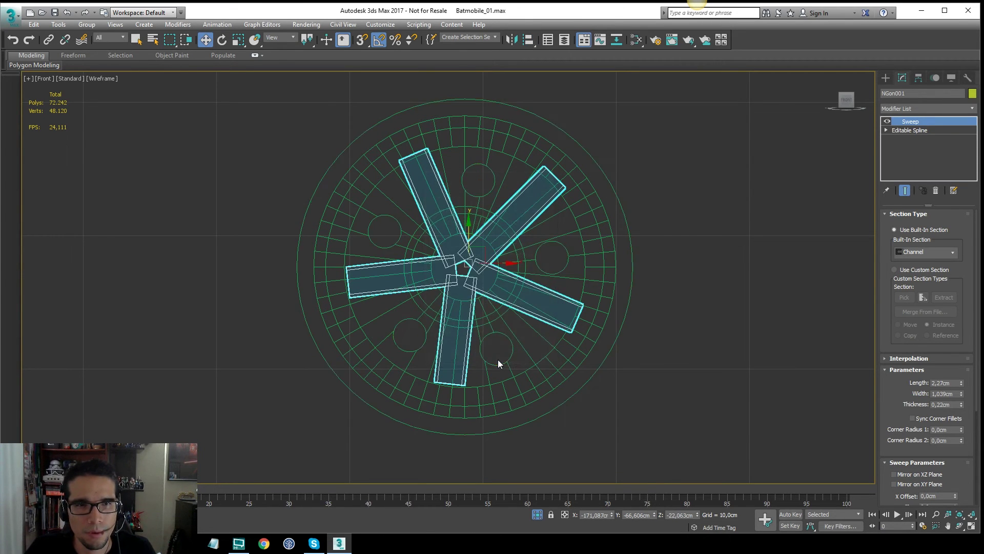
pyautogui.press('F3')
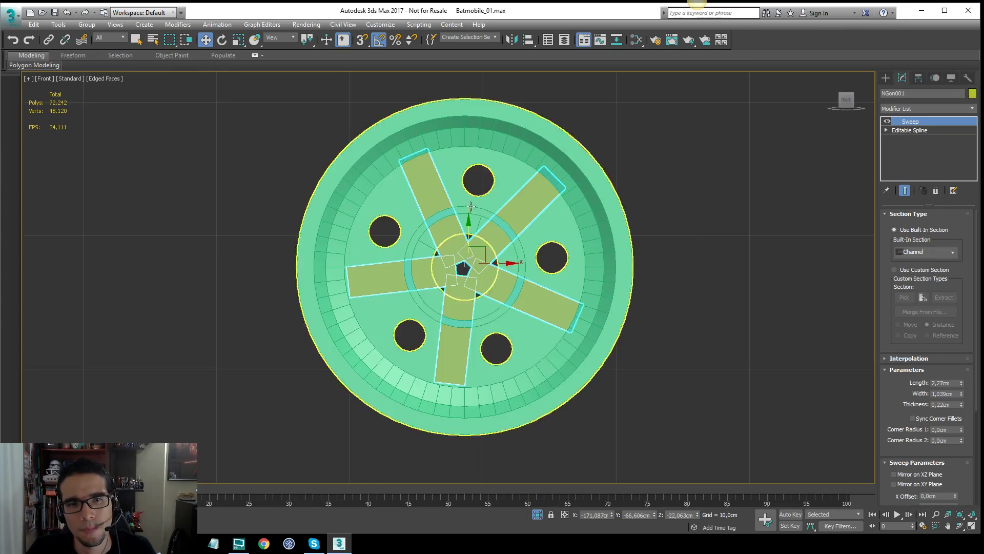
# Move the spokes along the wheel's axis onto the face of the perforated disc, at about Y -64.3 cm, with edged faces off
pyautogui.moveTo(666, 221)
pyautogui.keyDown('alt'); pyautogui.mouseDown(button='middle')
pyautogui.moveTo(548, 225)
pyautogui.moveTo(640, 225)
pyautogui.moveTo(617, 197)
pyautogui.moveTo(485, 202)
pyautogui.moveTo(590, 241)
pyautogui.moveTo(453, 274)
pyautogui.mouseUp(button='middle'); pyautogui.keyUp('alt')
pyautogui.press('F4')
pyautogui.moveTo(453, 275); pyautogui.dragTo(429, 292)
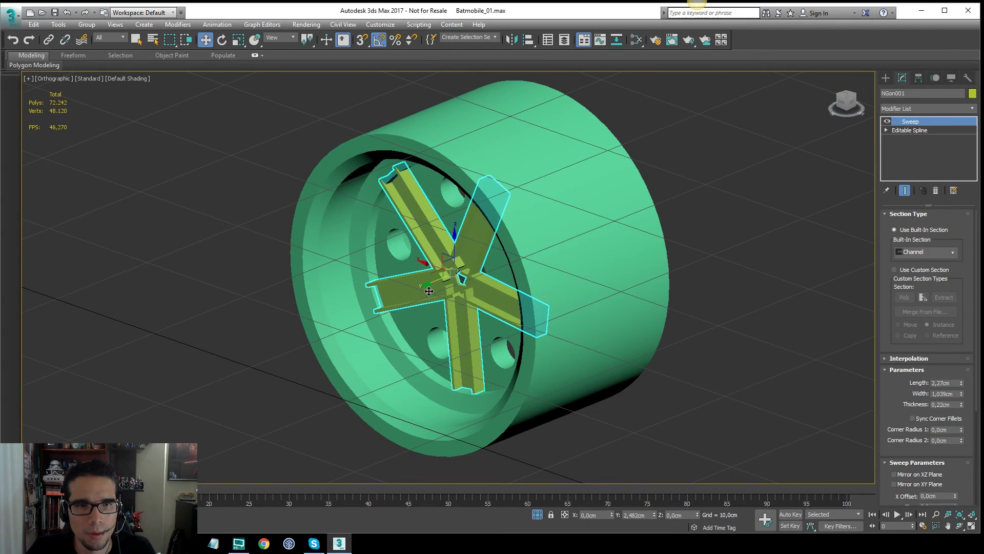
pyautogui.moveTo(436, 283)
pyautogui.keyDown('alt'); pyautogui.mouseDown(button='middle')
pyautogui.moveTo(469, 281)
pyautogui.moveTo(441, 300)
pyautogui.mouseUp(button='middle'); pyautogui.keyUp('alt')
pyautogui.scroll(3, 475, 282)
pyautogui.moveTo(433, 293); pyautogui.dragTo(437, 291)
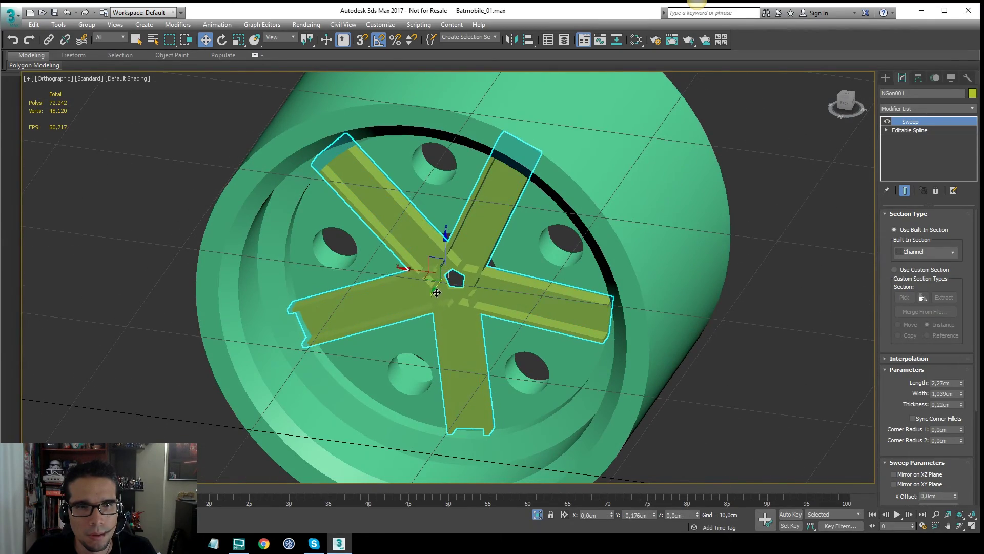
pyautogui.keyDown('alt'); pyautogui.moveTo(437, 290); pyautogui.dragTo(440, 276, button='middle'); pyautogui.keyUp('alt')
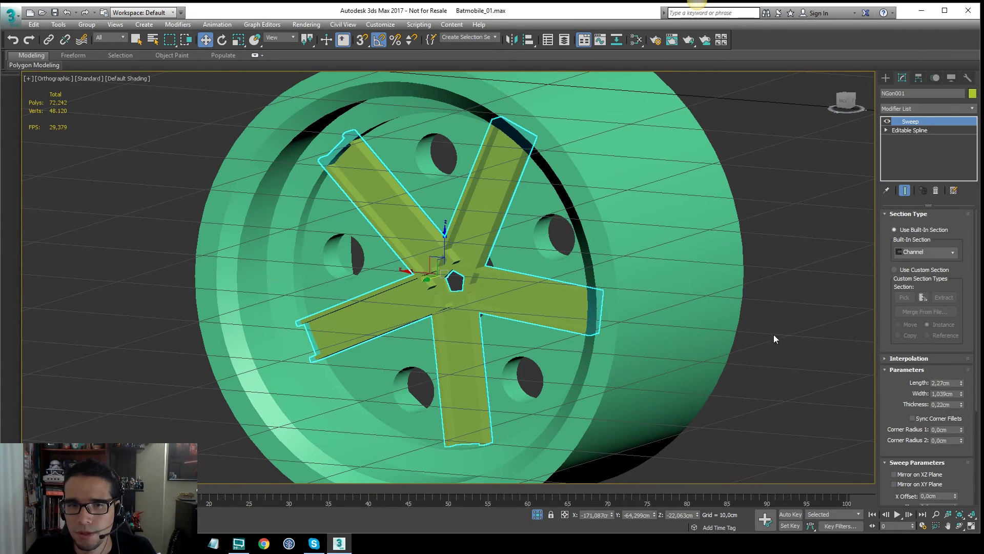
# Try scaling the spokes uniformly and undo the change
pyautogui.keyDown('alt'); pyautogui.moveTo(773, 334); pyautogui.dragTo(774, 147, button='middle'); pyautogui.keyUp('alt')
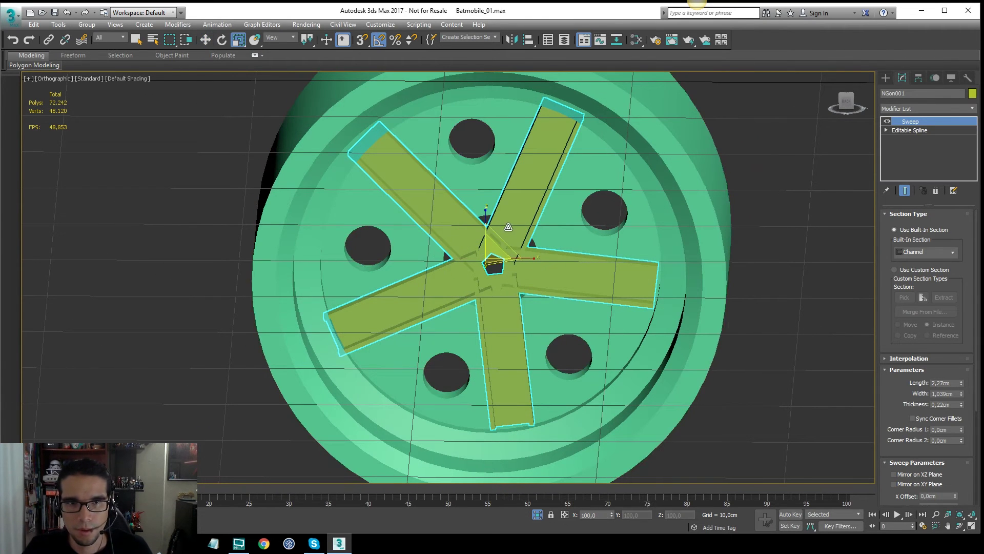
pyautogui.moveTo(508, 226); pyautogui.dragTo(508, 231)
pyautogui.keyDown('alt'); pyautogui.moveTo(508, 231); pyautogui.dragTo(478, 212, button='middle'); pyautogui.keyUp('alt')
pyautogui.hotkey('ctrl', 'z')
# Examine how the five spokes sit inside the rim and meet over its center hole
pyautogui.click(767, 248)
pyautogui.keyDown('alt'); pyautogui.moveTo(752, 242); pyautogui.dragTo(661, 266, button='middle'); pyautogui.keyUp('alt')
pyautogui.scroll(-3, 650, 302)
pyautogui.moveTo(551, 410); pyautogui.dragTo(617, 223, button='middle')
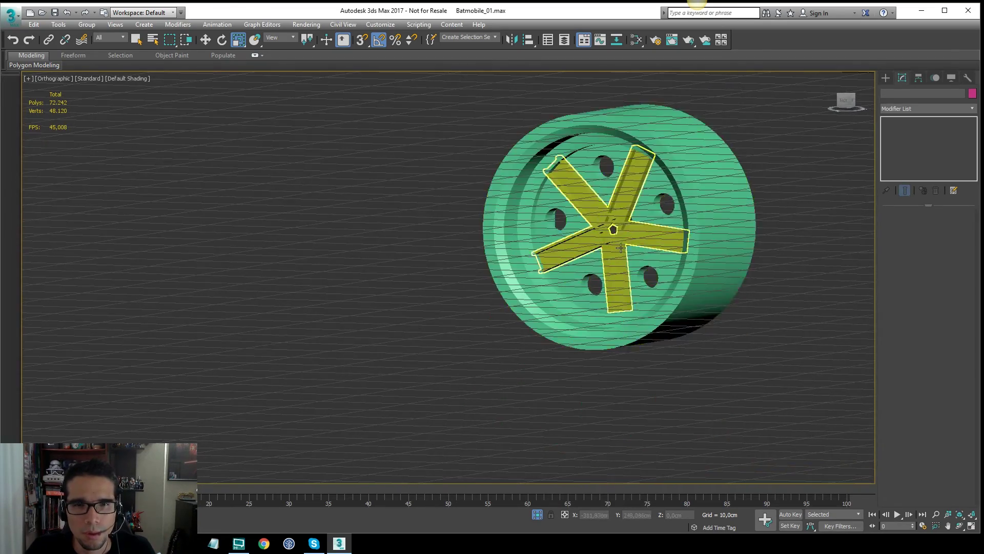
pyautogui.scroll(5, 620, 226)
pyautogui.click(621, 228)
pyautogui.press('w')
pyautogui.keyDown('alt'); pyautogui.moveTo(446, 159); pyautogui.dragTo(556, 167, button='middle'); pyautogui.keyUp('alt')
# Refine the spokes' spline lines at the center hole's edge, delete the five inner segments and return to the Sweep modifier
pyautogui.click(921, 130)
pyautogui.press('1')
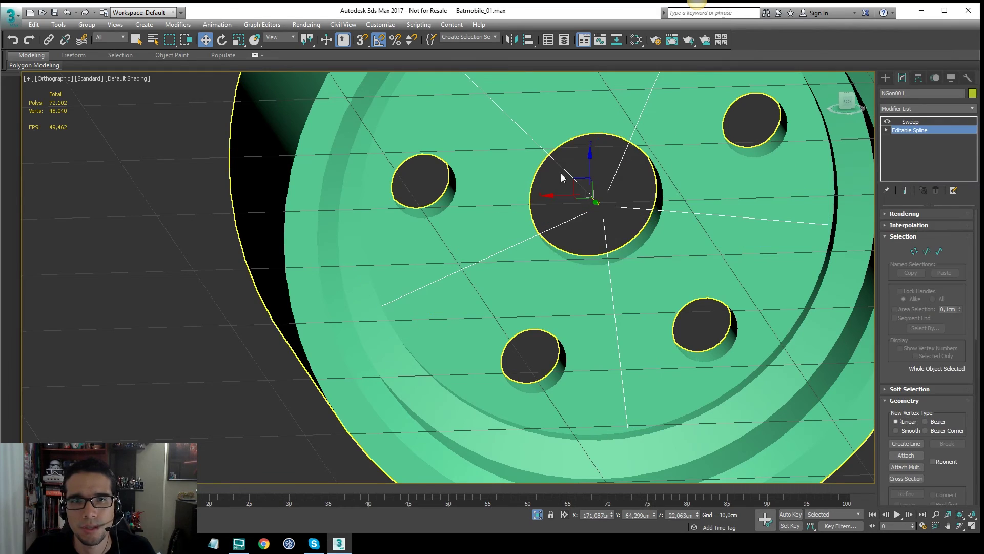
pyautogui.press('f')
pyautogui.press('F3')
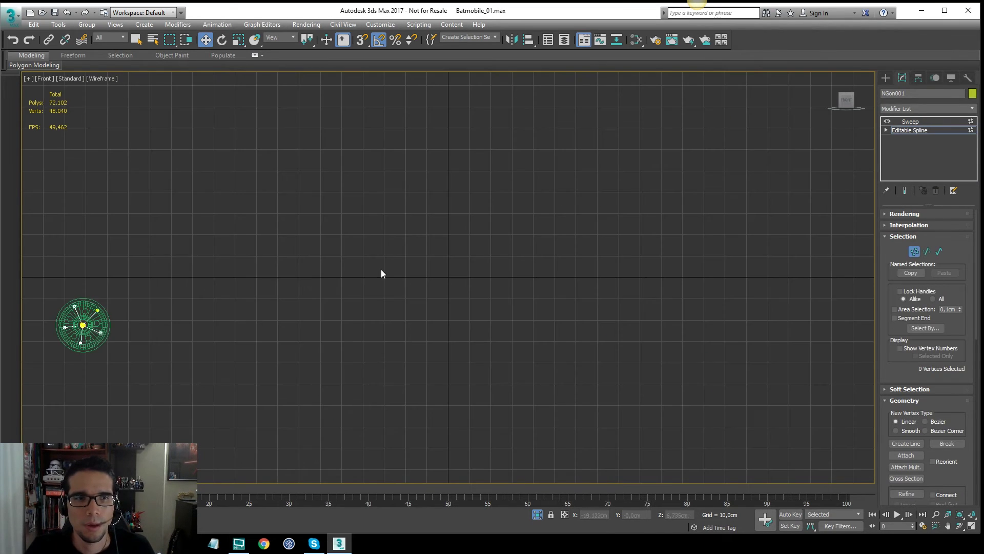
pyautogui.moveTo(190, 317); pyautogui.dragTo(512, 275, button='middle')
pyautogui.scroll(7, 423, 281)
pyautogui.scroll(2, 246, 279)
pyautogui.moveTo(222, 291); pyautogui.dragTo(293, 288, button='middle')
pyautogui.scroll(4, 292, 288)
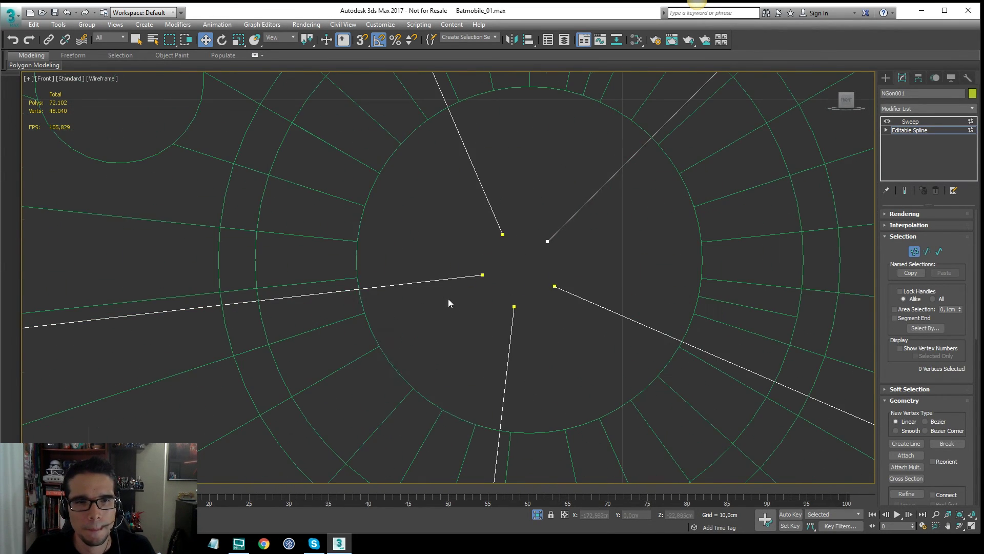
pyautogui.rightClick(440, 296)
pyautogui.click(424, 340)
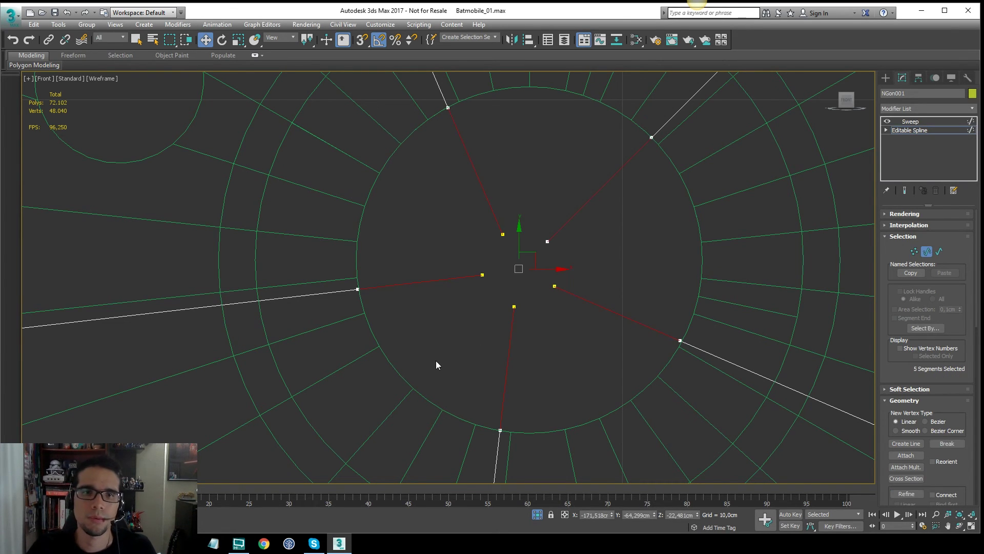
pyautogui.click(927, 130)
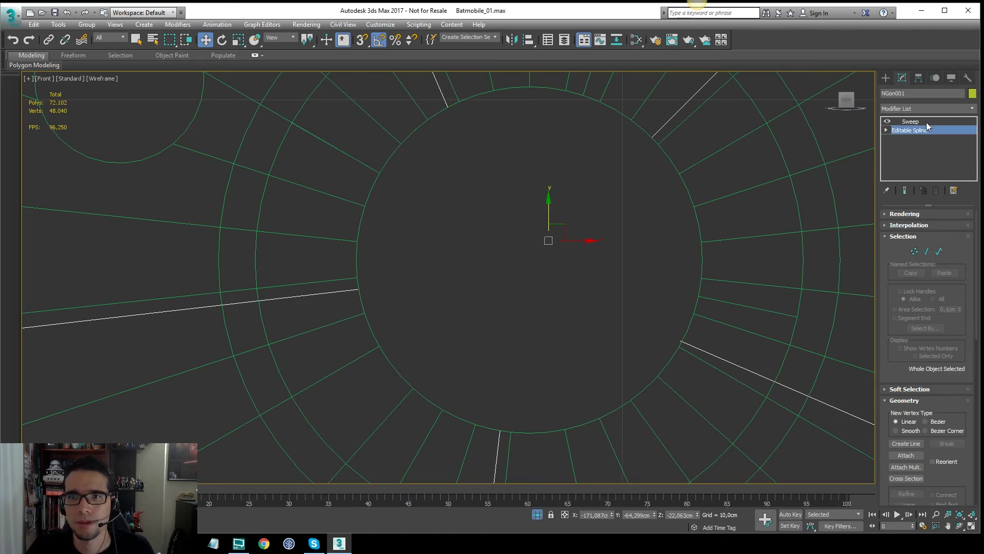
# Examine the shortened spokes around the rim's center hole in shaded view and from the front
pyautogui.press('F3')
pyautogui.scroll(-5, 527, 215)
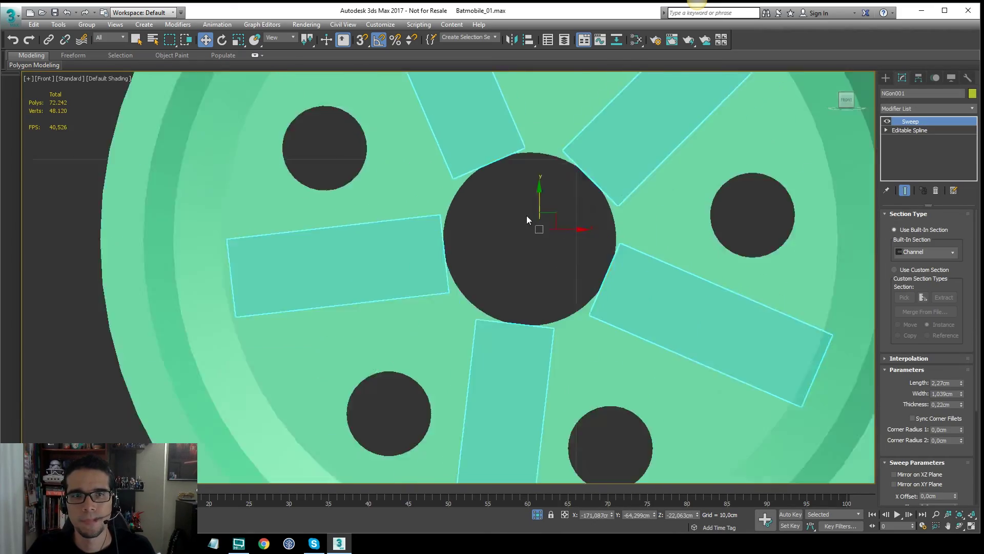
pyautogui.moveTo(527, 215)
pyautogui.keyDown('alt'); pyautogui.mouseDown(button='middle')
pyautogui.moveTo(634, 255)
pyautogui.moveTo(591, 248)
pyautogui.moveTo(598, 267)
pyautogui.moveTo(578, 227)
pyautogui.moveTo(515, 277)
pyautogui.mouseUp(button='middle'); pyautogui.keyUp('alt')
pyautogui.press('F4')
pyautogui.press('F4')
pyautogui.scroll(-5, 598, 260)
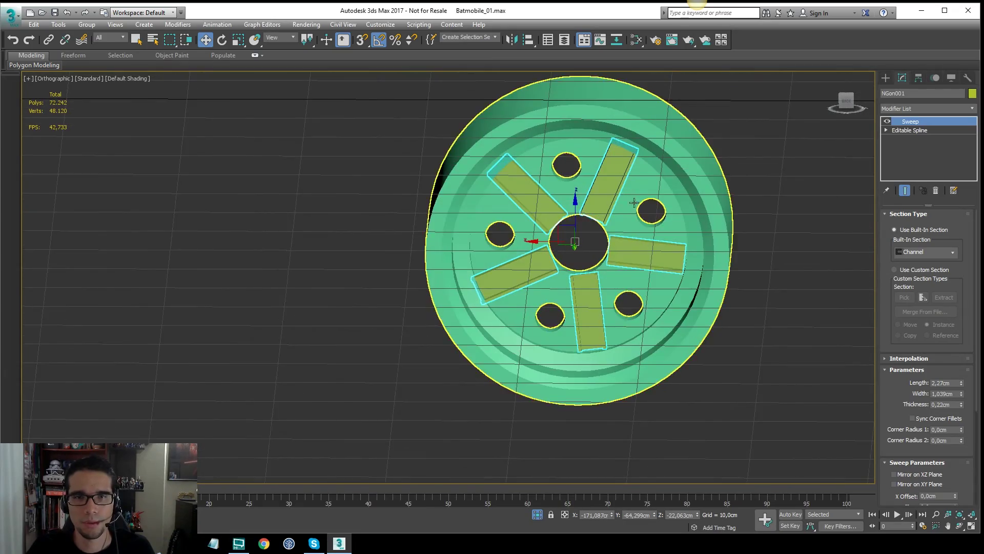
pyautogui.scroll(3, 603, 212)
pyautogui.keyDown('alt'); pyautogui.moveTo(634, 203); pyautogui.dragTo(581, 260, button='middle'); pyautogui.keyUp('alt')
pyautogui.press('f')
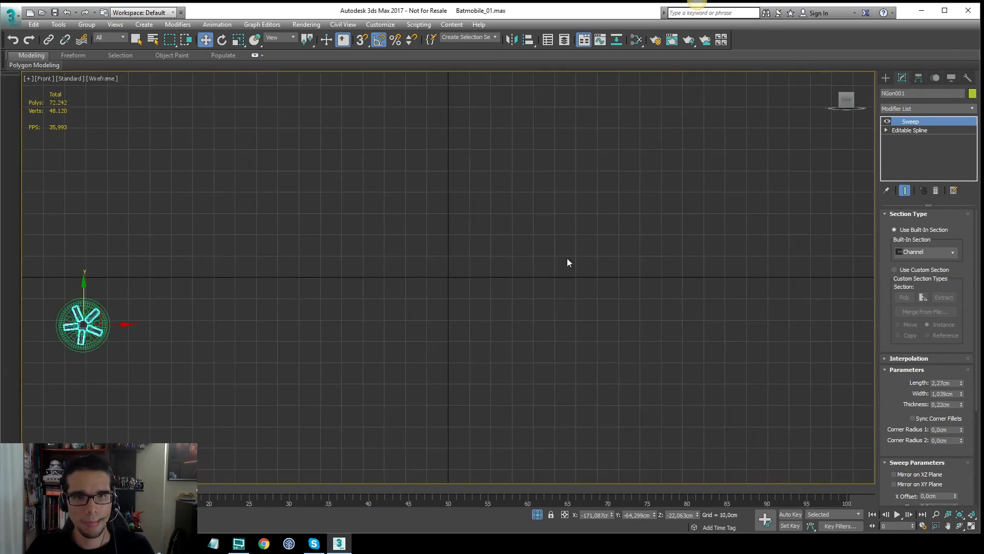
# Deselect the spokes and start a Tube standard primitive at the rim's center hole in the front view
pyautogui.moveTo(375, 259); pyautogui.dragTo(639, 236, button='middle')
pyautogui.scroll(5, 343, 301)
pyautogui.scroll(5, 229, 297)
pyautogui.scroll(3, 771, 231)
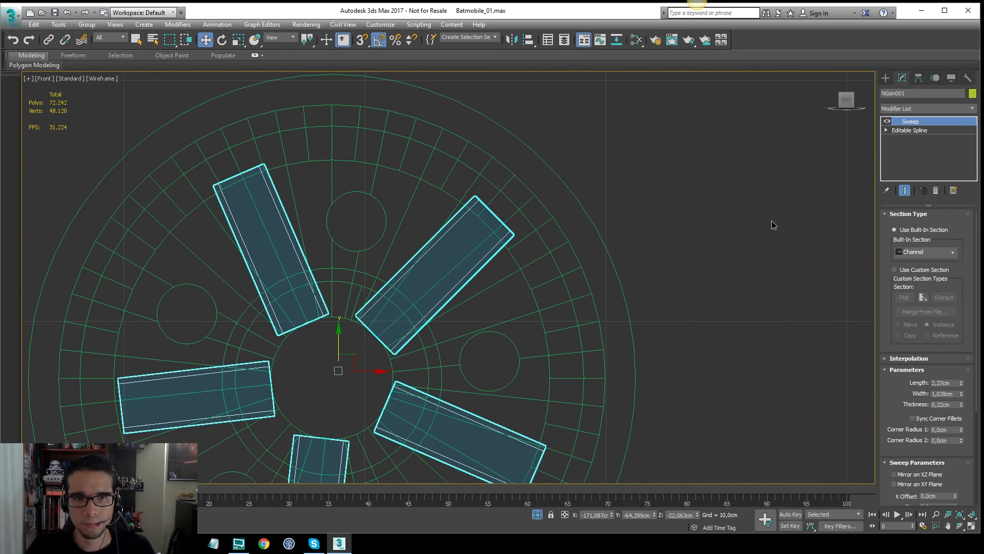
pyautogui.click(771, 220)
pyautogui.click(885, 77)
pyautogui.click(898, 93)
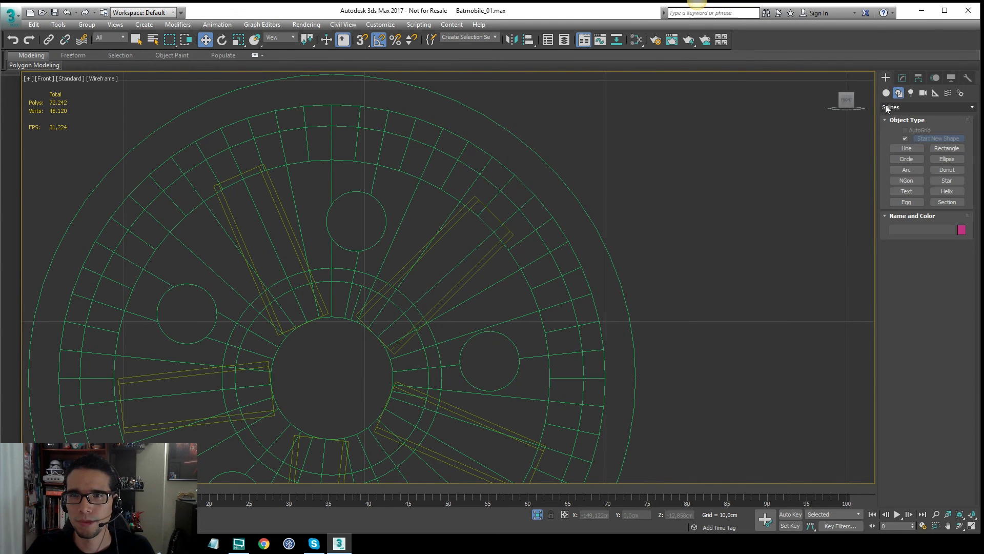
pyautogui.click(886, 92)
pyautogui.click(927, 107)
pyautogui.click(908, 118)
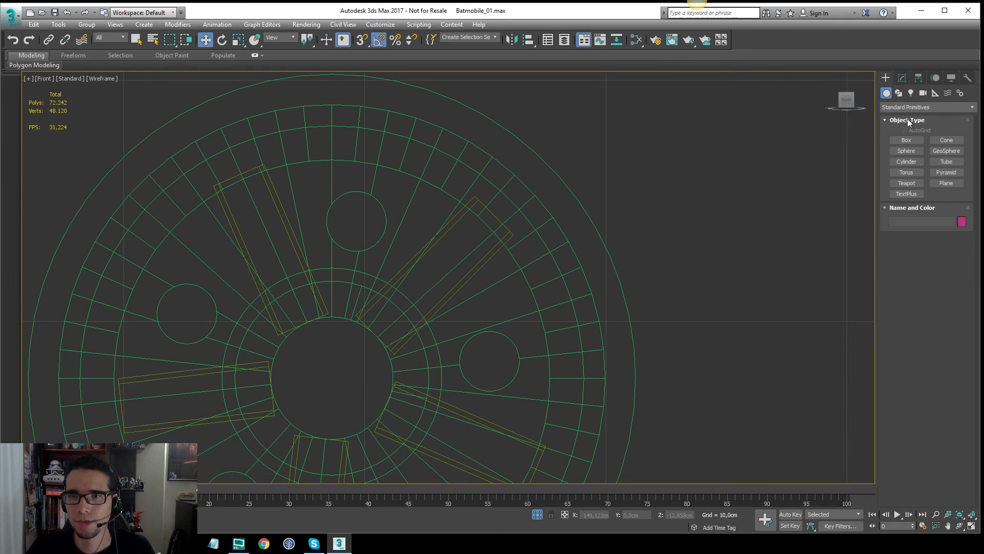
pyautogui.click(947, 161)
pyautogui.moveTo(307, 402); pyautogui.dragTo(491, 291, button='middle')
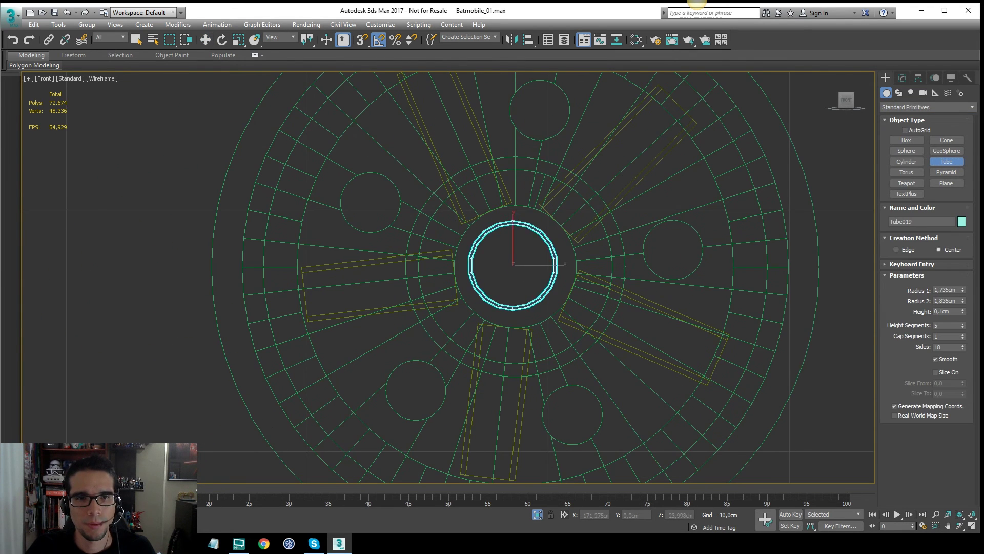
pyautogui.moveTo(518, 306); pyautogui.dragTo(522, 329)
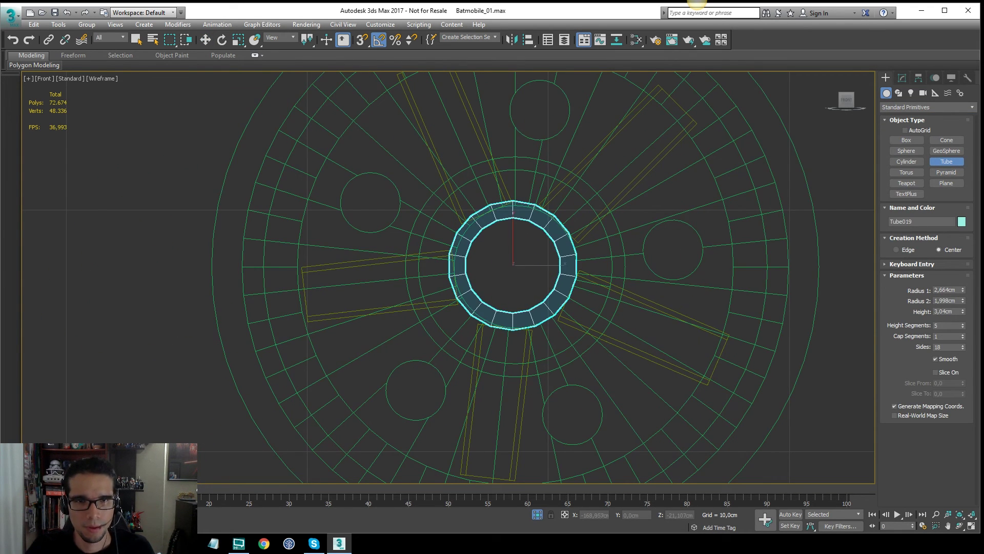
pyautogui.press('Delete')
pyautogui.hotkey('alt', 'q')
pyautogui.click(680, 308)
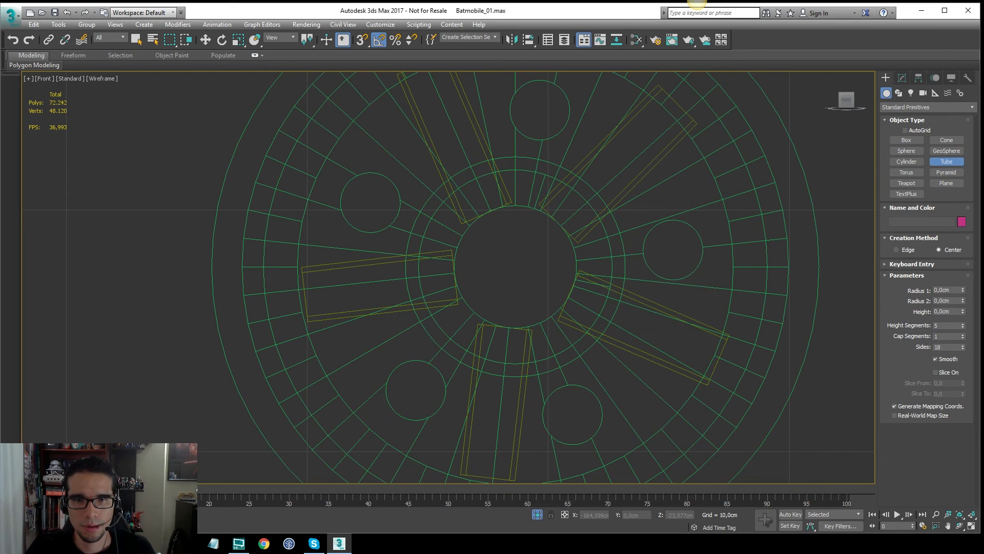
# Draw a tube with radii about 3.5 and 2.6 cm, height about 1.2 cm, around the center hole and center-align it to the rim on X, Y, Z
pyautogui.moveTo(522, 325); pyautogui.dragTo(525, 350)
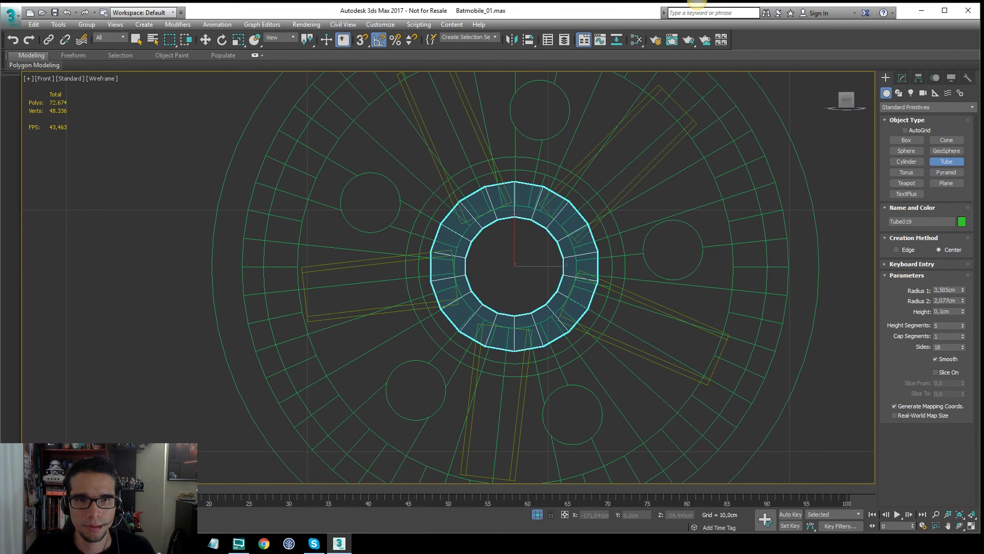
pyautogui.rightClick(555, 279)
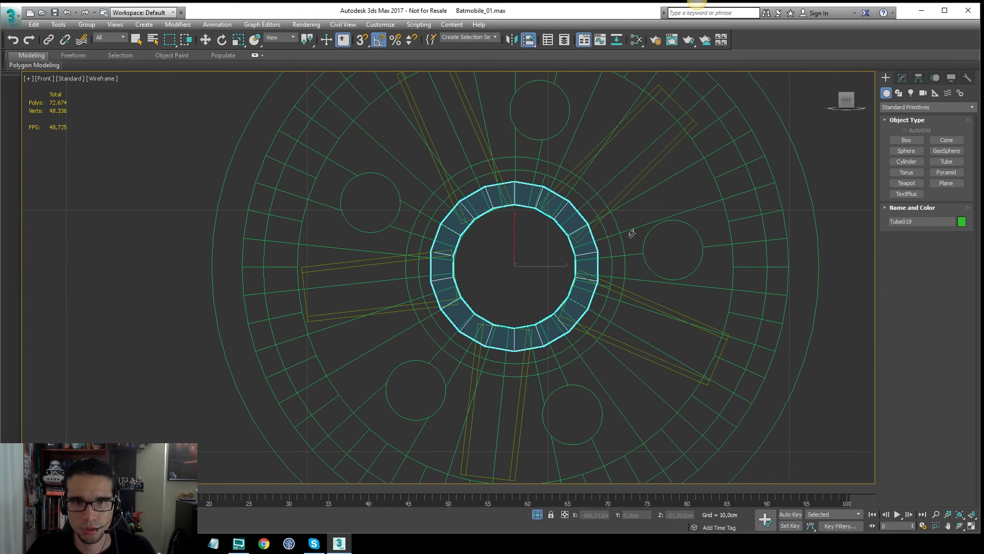
pyautogui.click(628, 230)
pyautogui.hotkey('alt', 'a')
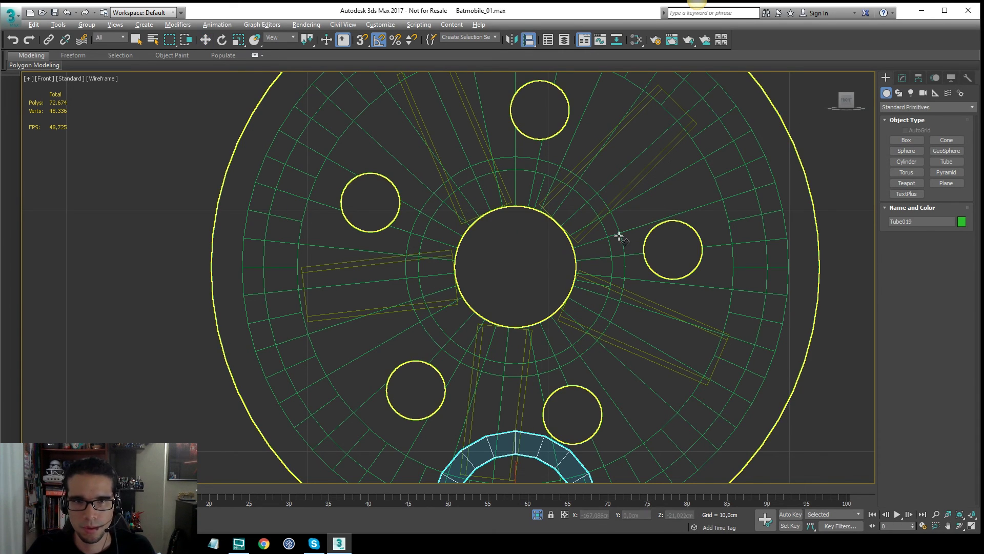
pyautogui.click(620, 234)
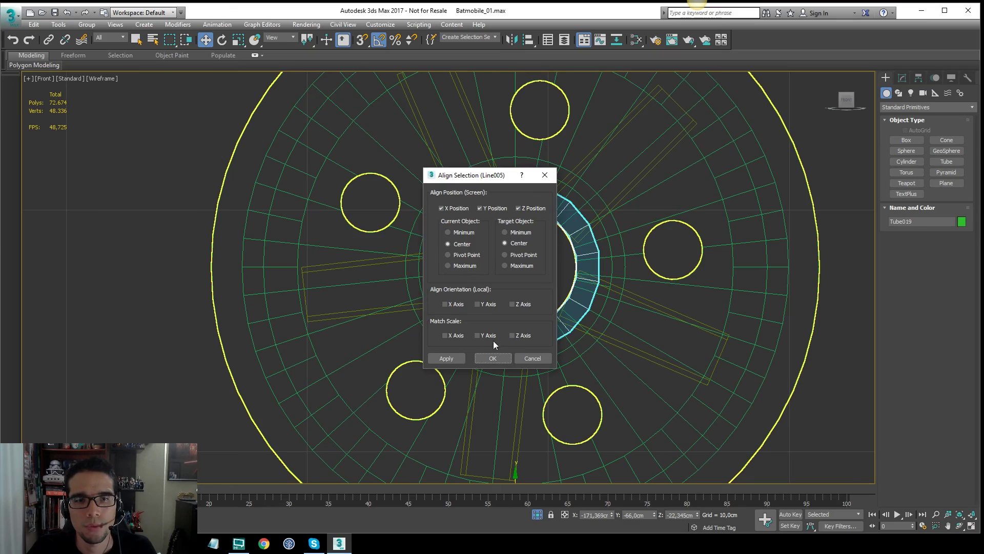
pyautogui.click(494, 358)
# Move the tube along the wheel's axis to the inner ends of the spokes, at Y about -63.56 cm
pyautogui.moveTo(512, 267)
pyautogui.mouseDown(button='middle')
pyautogui.moveTo(666, 283)
pyautogui.moveTo(505, 289)
pyautogui.mouseUp(button='middle')
pyautogui.press('F3')
pyautogui.scroll(3, 505, 289)
pyautogui.moveTo(515, 277); pyautogui.dragTo(476, 304)
pyautogui.press('F4')
pyautogui.moveTo(535, 263)
pyautogui.keyDown('alt'); pyautogui.mouseDown(button='middle')
pyautogui.moveTo(563, 246)
pyautogui.moveTo(550, 255)
pyautogui.mouseUp(button='middle'); pyautogui.keyUp('alt')
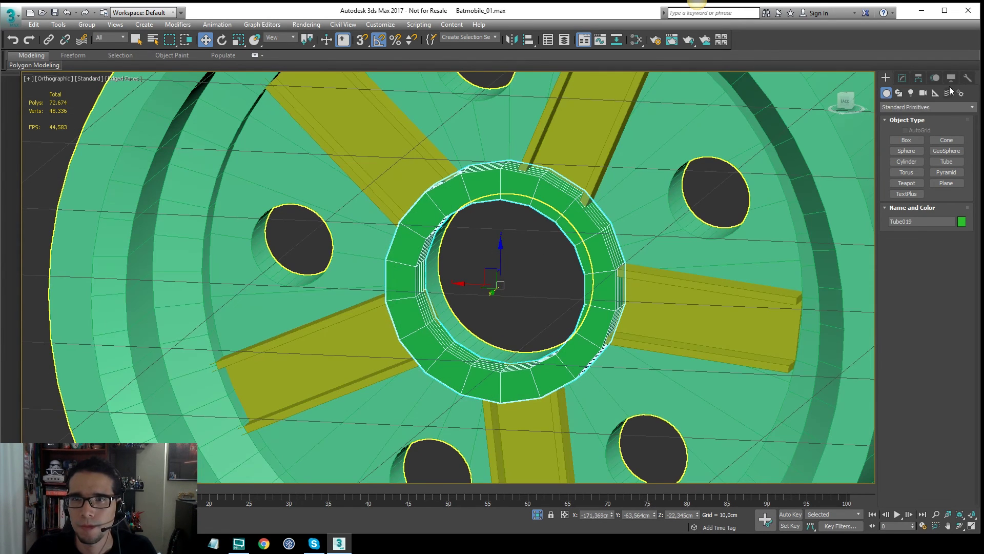
# Set the tube's height segments to 1 and its sides to 30
pyautogui.click(902, 78)
pyautogui.moveTo(962, 265); pyautogui.dragTo(967, 271)
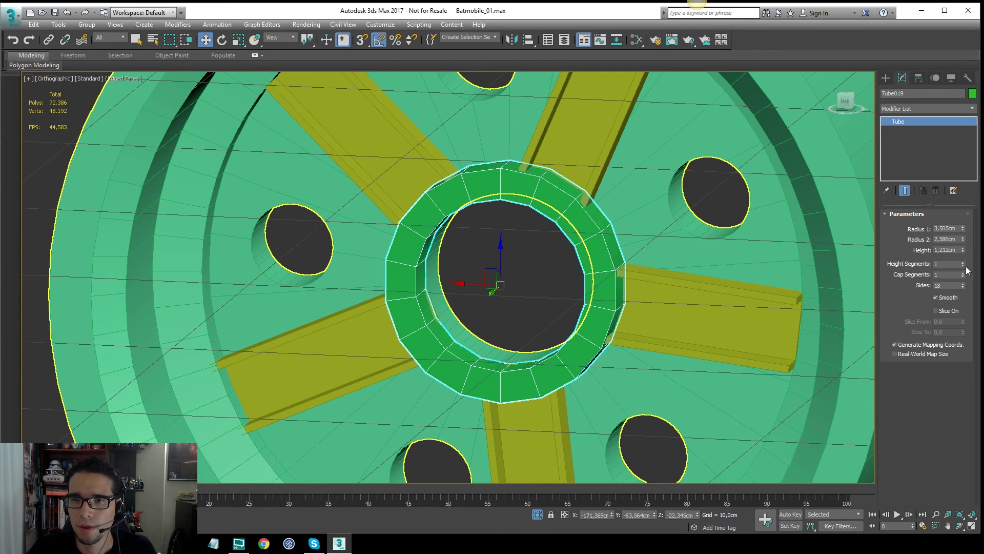
pyautogui.write('30')
pyautogui.press('Return')
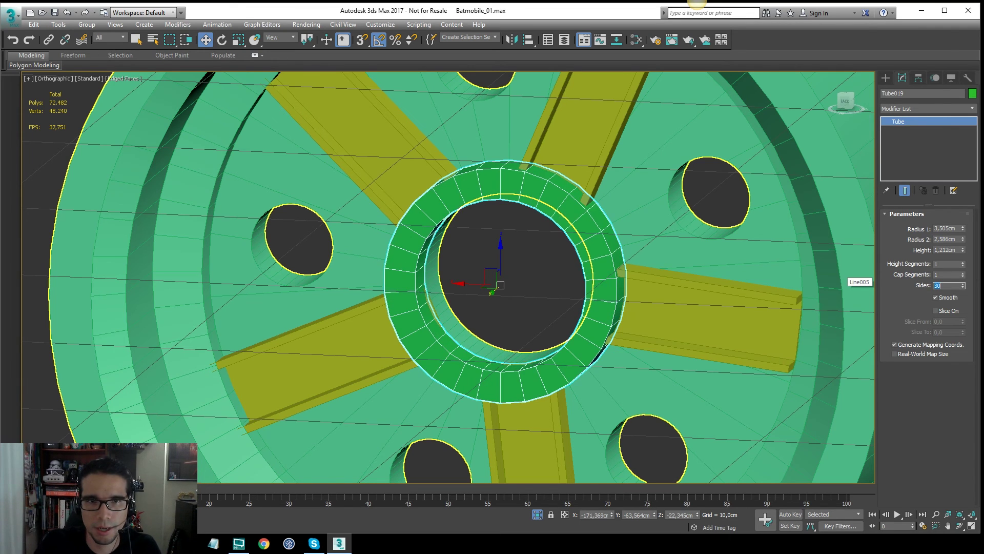
# Reduce the tube's outer radius to about 2.9 cm, fine-tune its inner radius and deselect it
pyautogui.moveTo(963, 229); pyautogui.dragTo(965, 237)
pyautogui.press('F4')
pyautogui.keyDown('alt'); pyautogui.moveTo(499, 264); pyautogui.dragTo(585, 268, button='middle'); pyautogui.keyUp('alt')
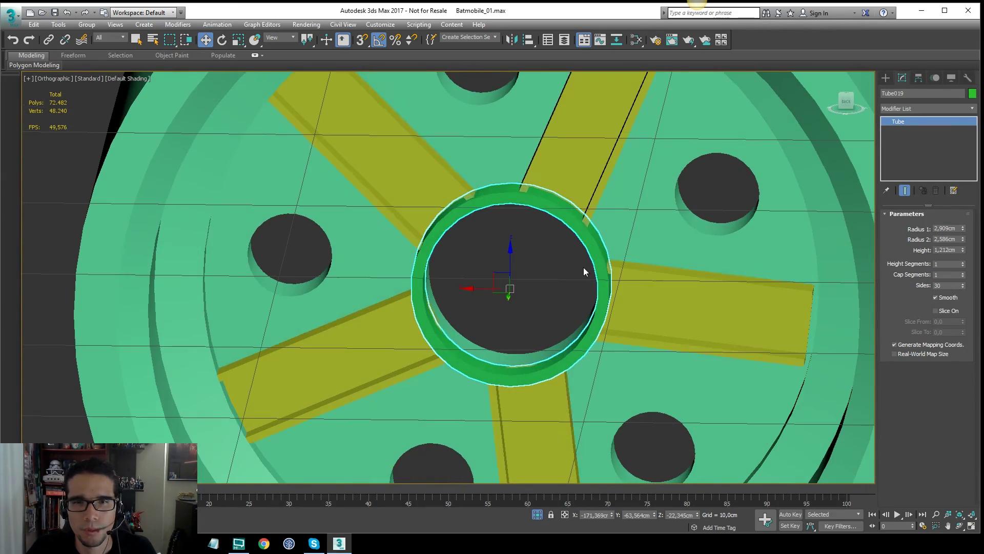
pyautogui.moveTo(964, 240); pyautogui.dragTo(963, 241)
pyautogui.keyDown('alt'); pyautogui.moveTo(636, 256); pyautogui.dragTo(592, 242, button='middle'); pyautogui.keyUp('alt')
pyautogui.scroll(-5, 593, 242)
pyautogui.keyDown('alt'); pyautogui.moveTo(702, 236); pyautogui.dragTo(738, 233, button='middle'); pyautogui.keyUp('alt')
pyautogui.click(738, 233)
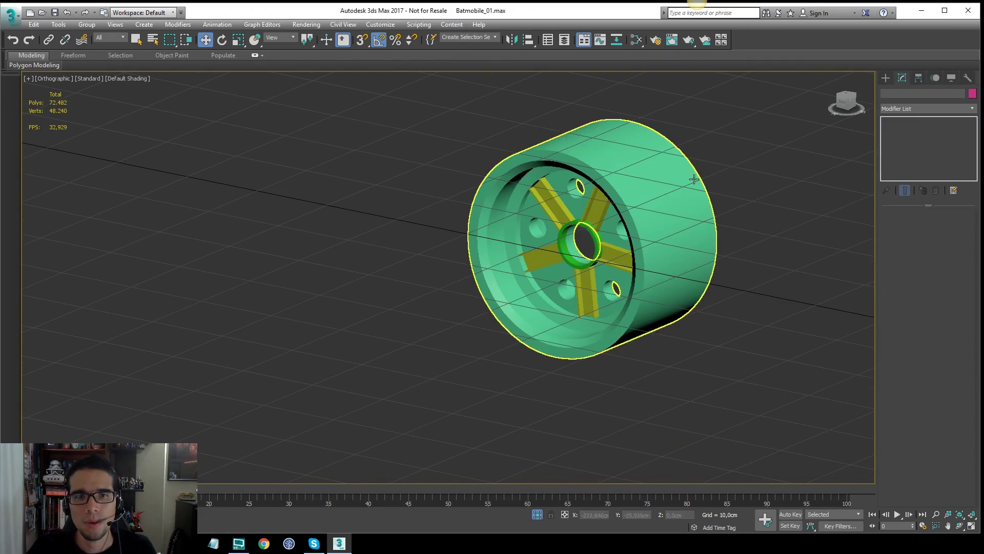
# Assign one shared green object color to the rim, spokes and center tube
pyautogui.moveTo(702, 151); pyautogui.dragTo(493, 291)
pyautogui.click(972, 93)
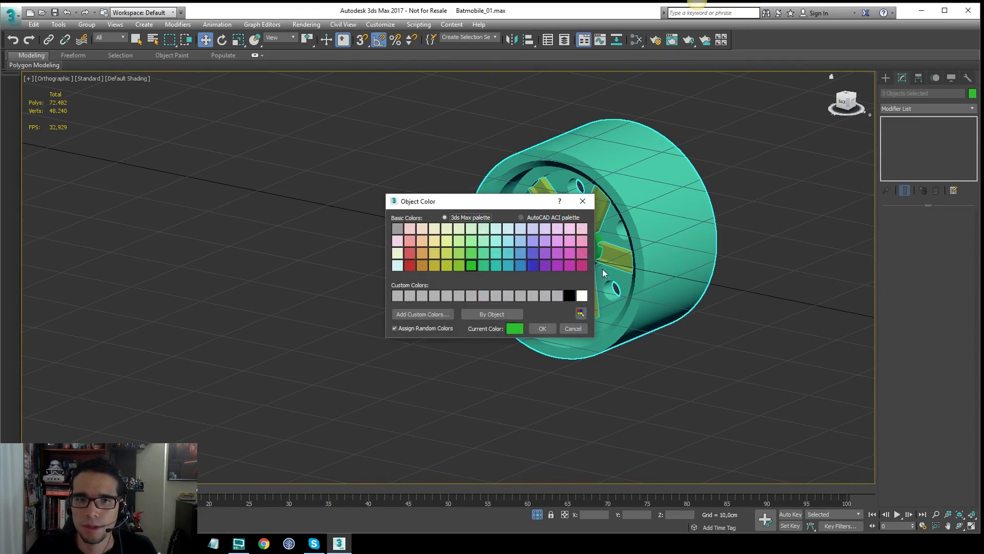
pyautogui.click(541, 328)
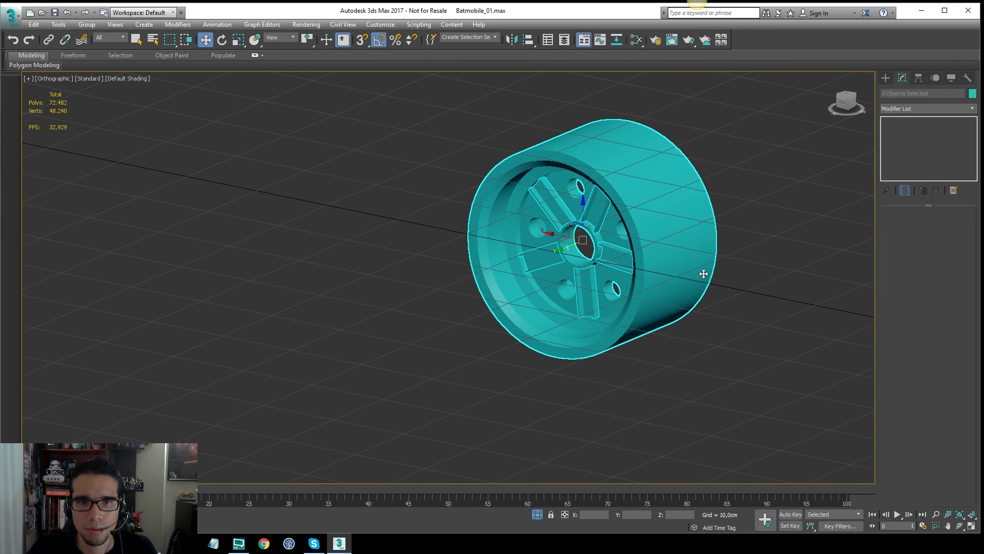
pyautogui.click(972, 94)
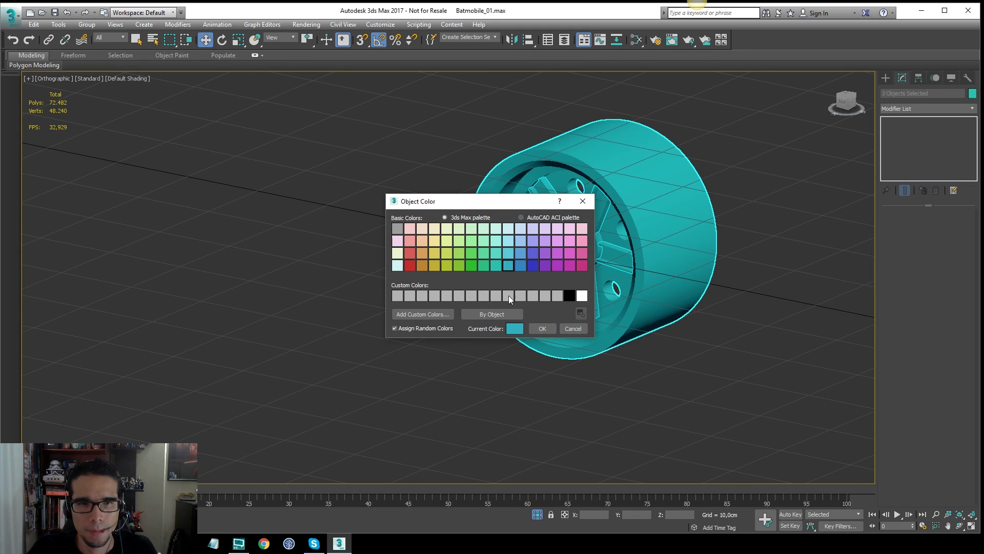
pyautogui.click(537, 329)
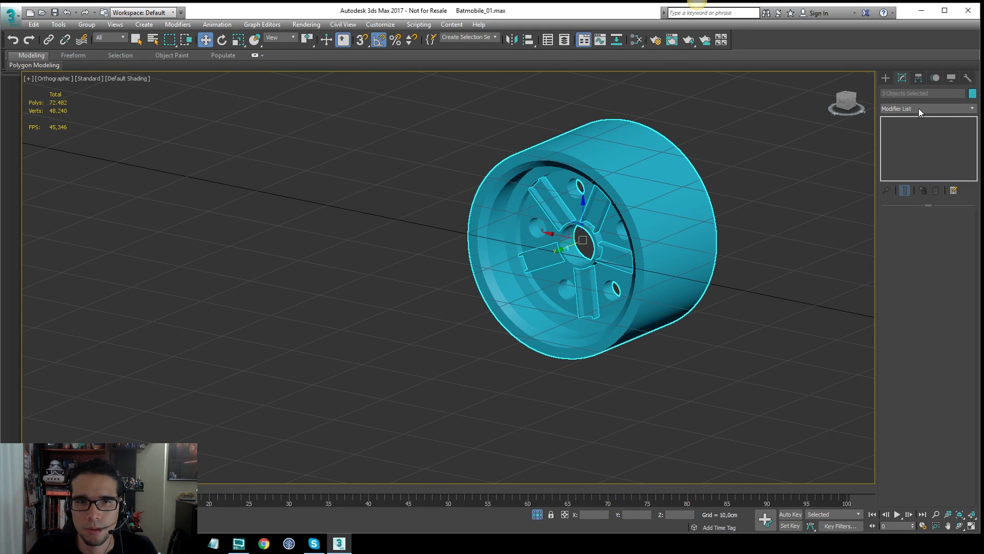
pyautogui.click(972, 93)
pyautogui.click(543, 329)
pyautogui.click(797, 327)
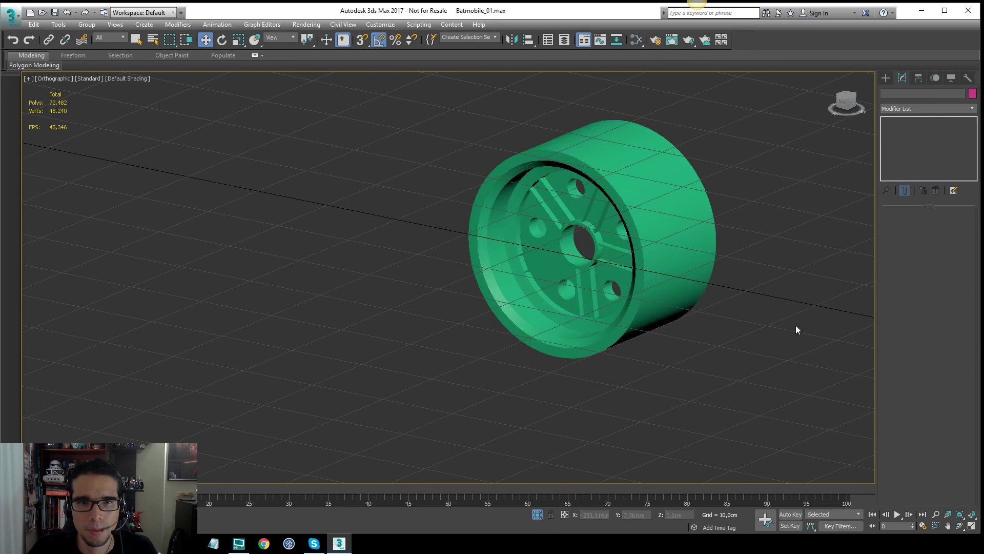
# Exit isolation, assign one shared turquoise object color to all scene objects and hide the edges in the shaded view
pyautogui.click(538, 516)
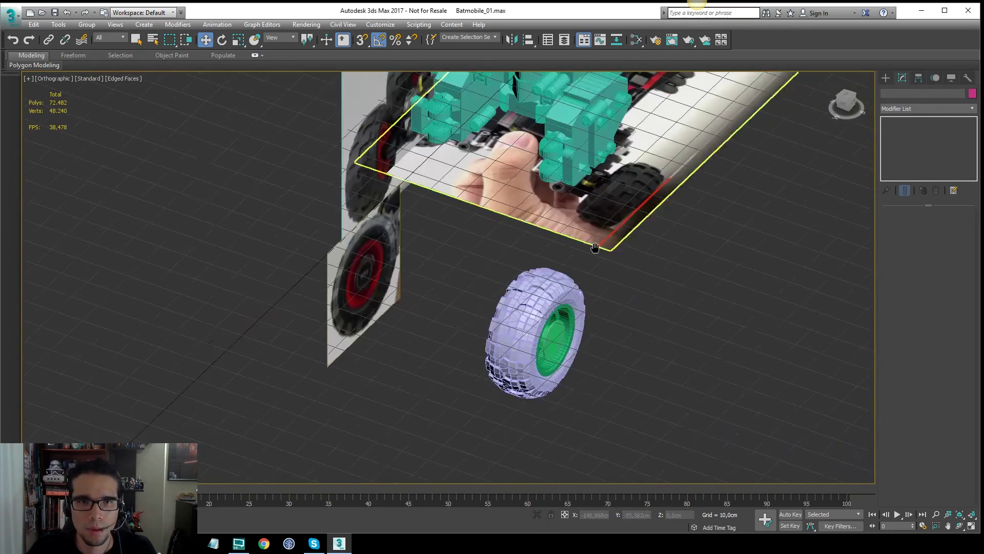
pyautogui.hotkey('ctrl', 'a')
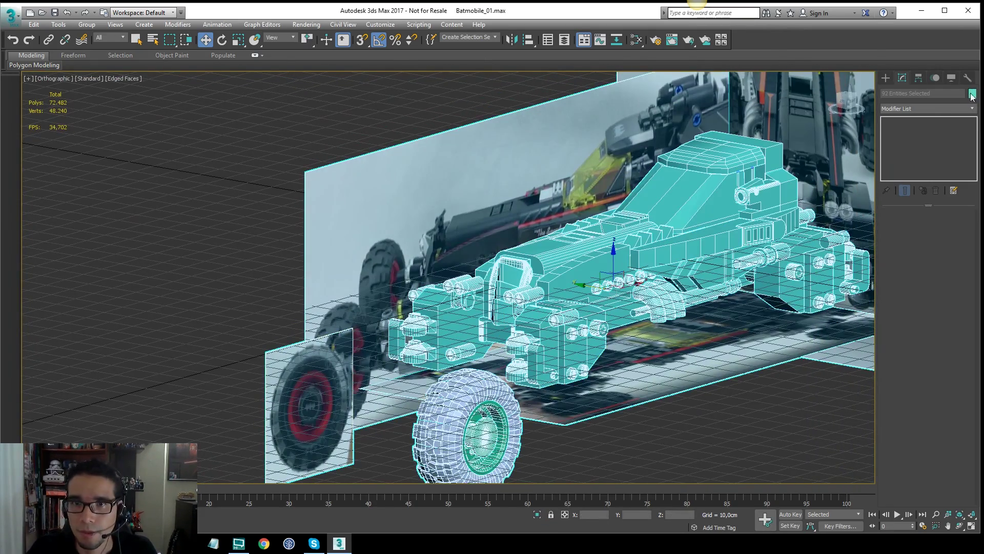
pyautogui.click(972, 94)
pyautogui.click(543, 329)
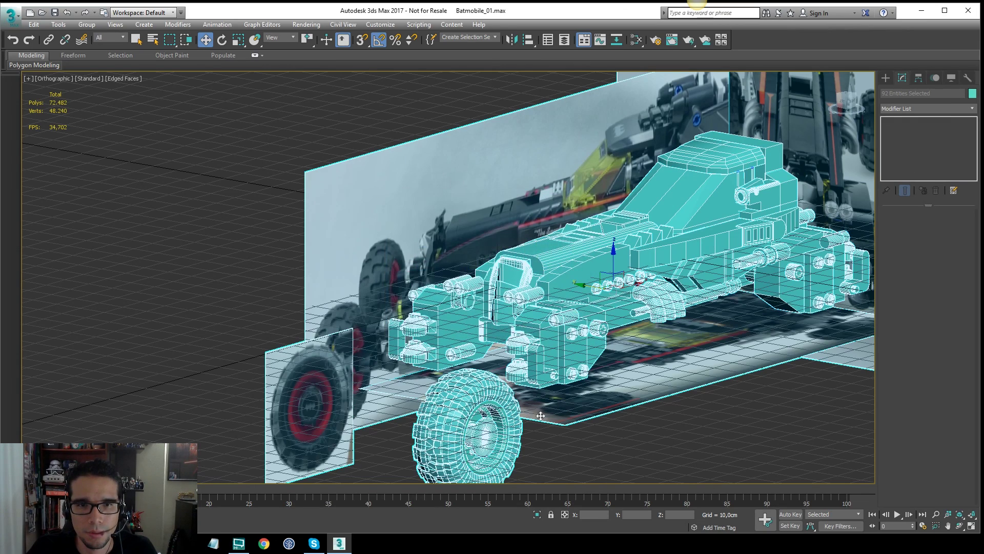
pyautogui.click(674, 439)
pyautogui.press('F4')
# Examine the assembled wheel and its lathed hub piece from several angles, in orthographic and perspective views
pyautogui.moveTo(467, 476); pyautogui.dragTo(643, 257, button='middle')
pyautogui.scroll(3, 643, 257)
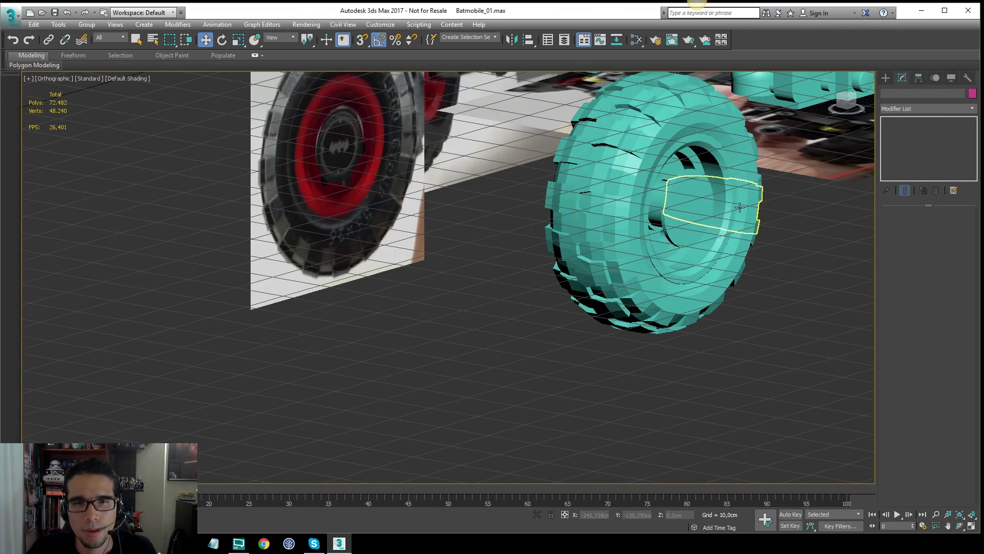
pyautogui.click(696, 208)
pyautogui.keyDown('alt'); pyautogui.moveTo(696, 208); pyautogui.dragTo(655, 213, button='middle'); pyautogui.keyUp('alt')
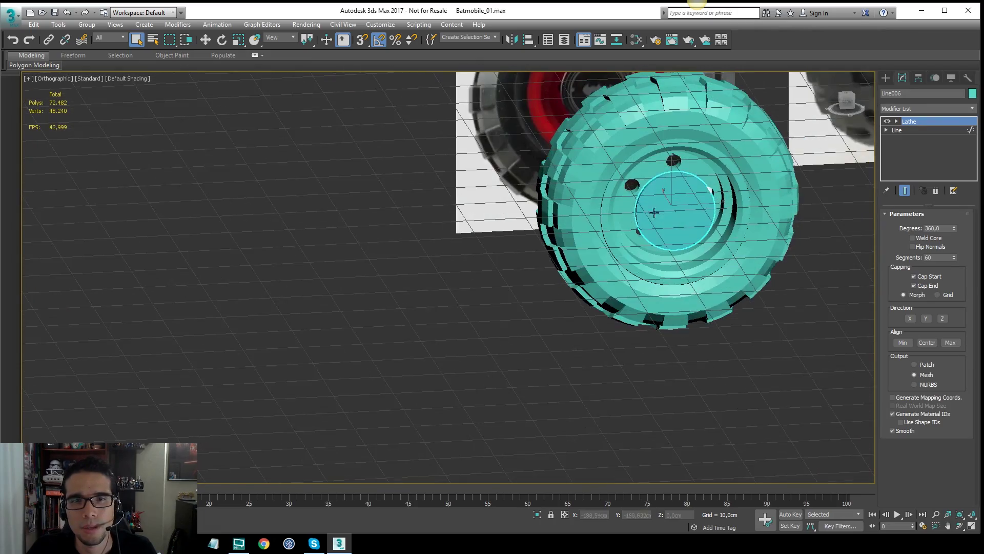
pyautogui.scroll(4, 626, 241)
pyautogui.moveTo(645, 176); pyautogui.dragTo(587, 221, button='middle')
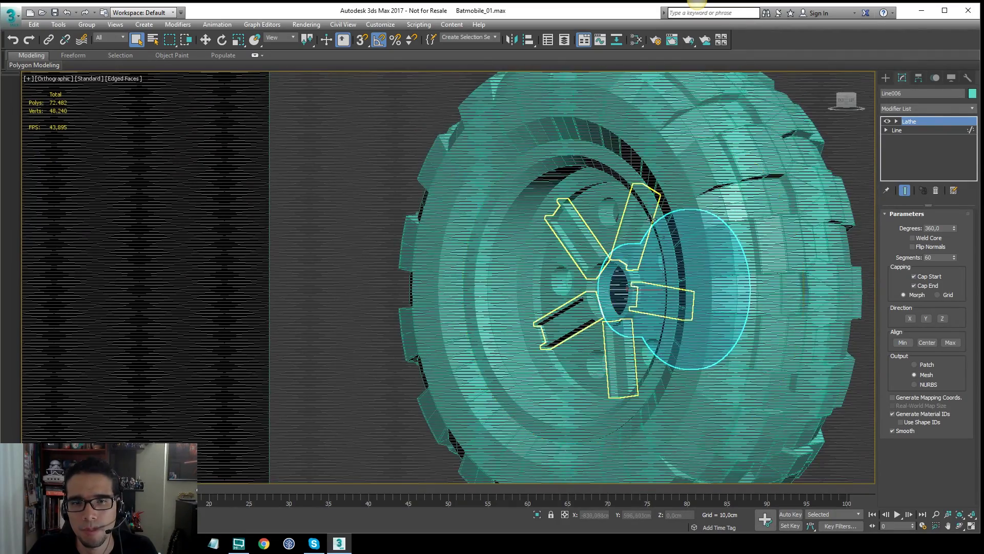
pyautogui.scroll(-4, 651, 219)
pyautogui.keyDown('alt'); pyautogui.moveTo(651, 218); pyautogui.dragTo(692, 220, button='middle'); pyautogui.keyUp('alt')
pyautogui.press('p')
pyautogui.press('z')
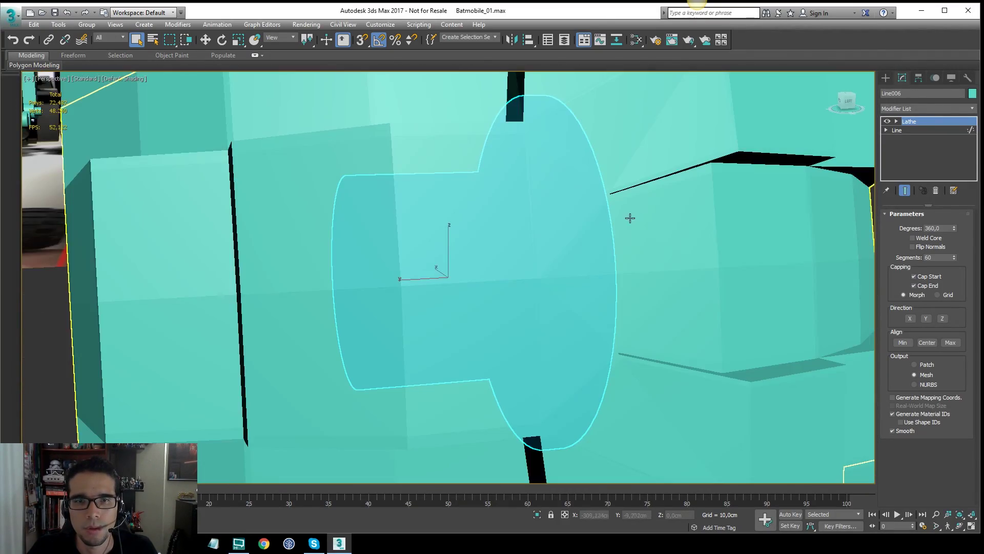
pyautogui.scroll(-8, 630, 218)
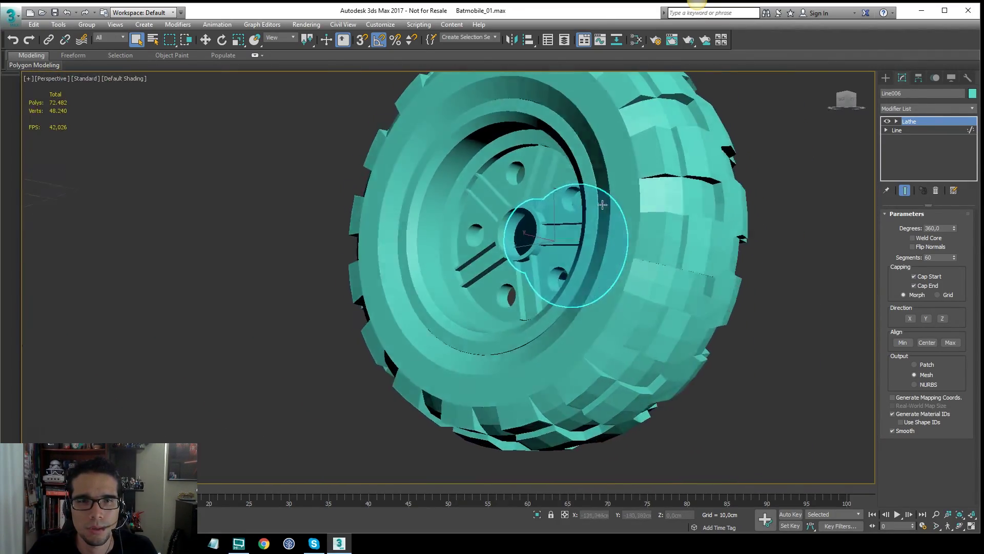
pyautogui.keyDown('alt'); pyautogui.moveTo(602, 205); pyautogui.dragTo(509, 241, button='middle'); pyautogui.keyUp('alt')
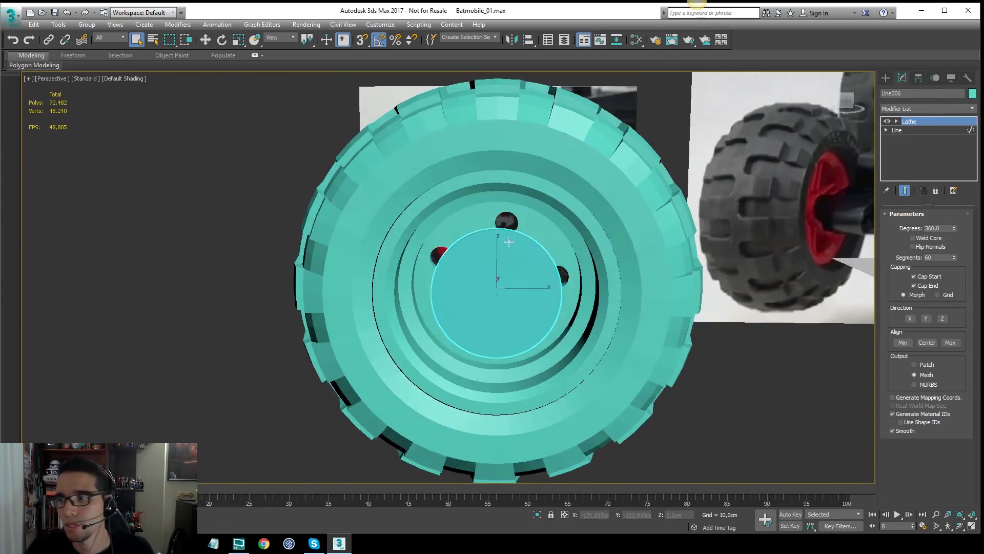